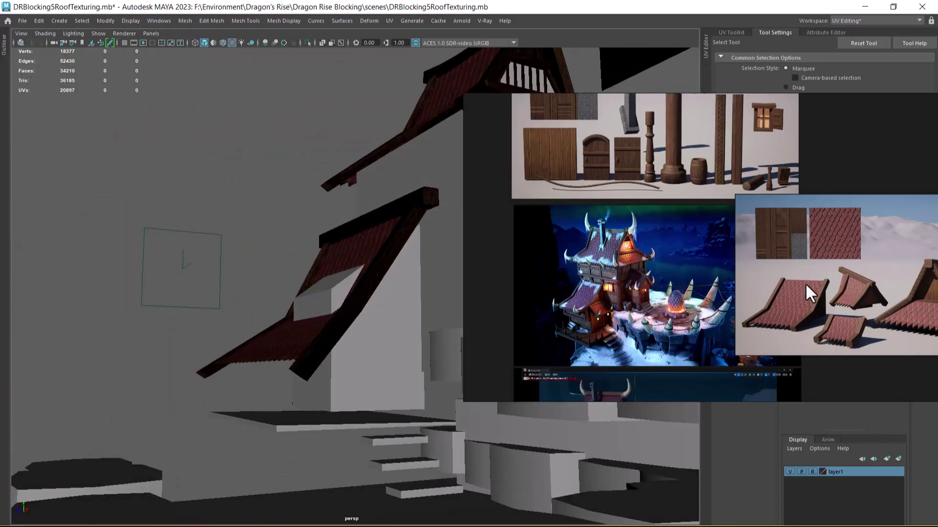
Step: Compare the lower roof with the reference image, select its sloped beam nearest the stone steps, and center that beam's pivot
{"action": "scroll", "coordinate": [848, 306], "scroll_direction": "up", "scroll_amount": 6}
{"action": "scroll", "coordinate": [771, 317], "scroll_direction": "down", "scroll_amount": 3}
{"action": "left_click_drag", "start_coordinate": [398, 318], "coordinate": [347, 381], "text": "alt"}
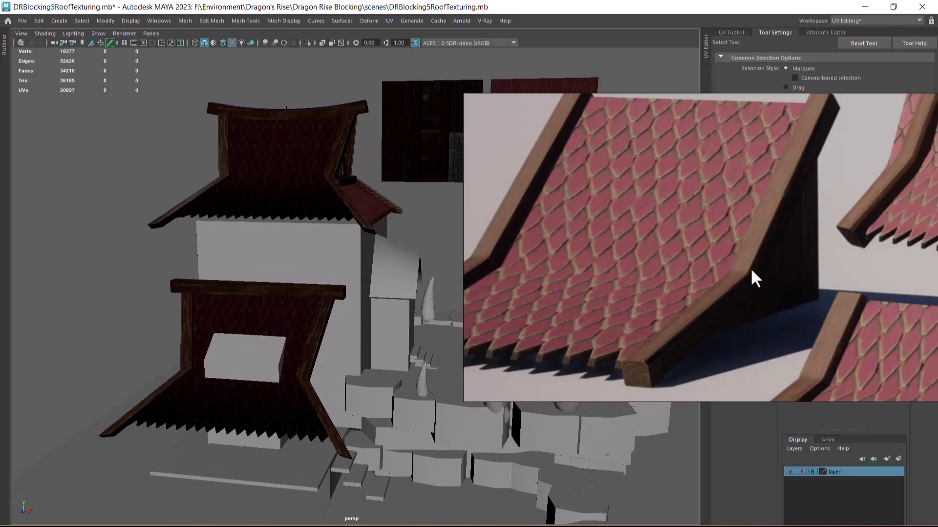
{"action": "left_click_drag", "start_coordinate": [366, 398], "coordinate": [351, 343], "text": "alt"}
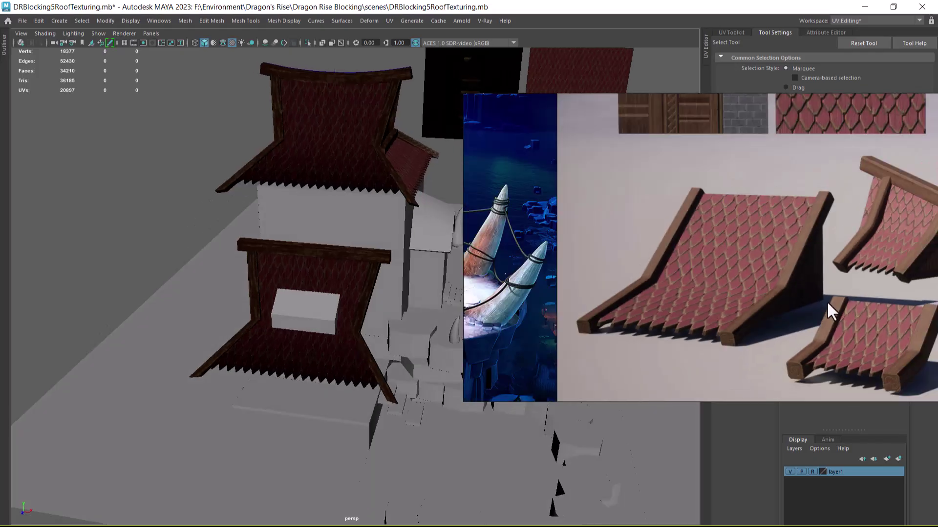
{"action": "right_click_drag", "start_coordinate": [315, 388], "coordinate": [419, 397], "text": "alt"}
{"action": "left_click", "coordinate": [333, 364]}
{"action": "mouse_move", "coordinate": [362, 387]}
{"action": "left_mouse_down", "text": "alt"}
{"action": "mouse_move", "coordinate": [428, 412]}
{"action": "mouse_move", "coordinate": [358, 366]}
{"action": "mouse_move", "coordinate": [317, 369]}
{"action": "mouse_move", "coordinate": [377, 394]}
{"action": "left_mouse_up", "text": "alt"}
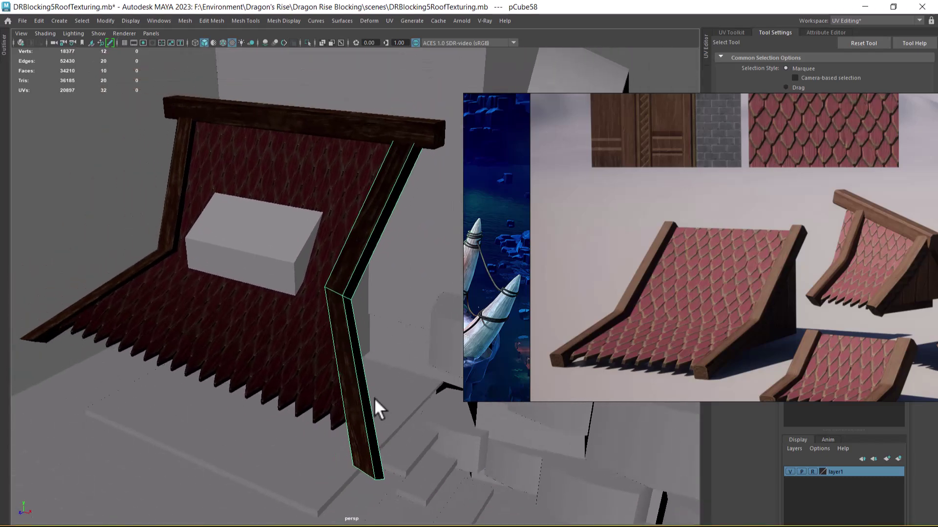
{"action": "key", "text": "e"}
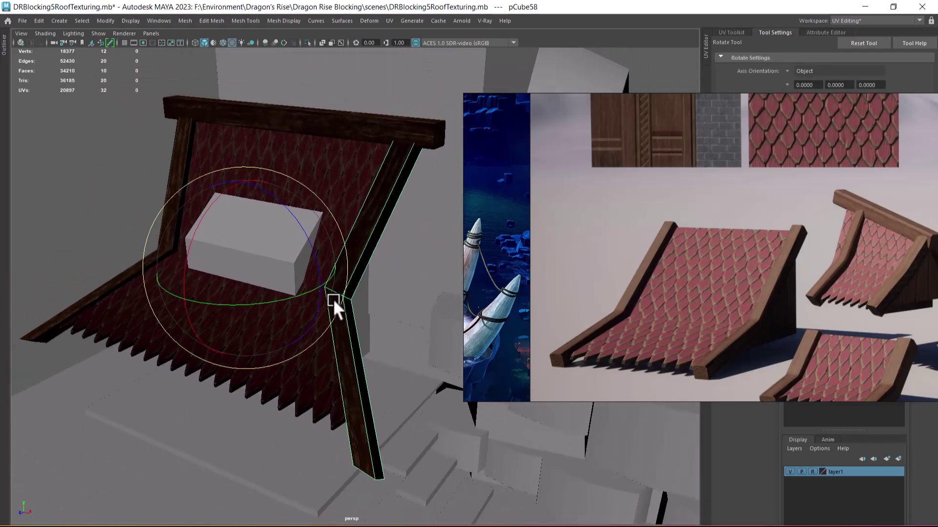
{"action": "left_click", "coordinate": [112, 22]}
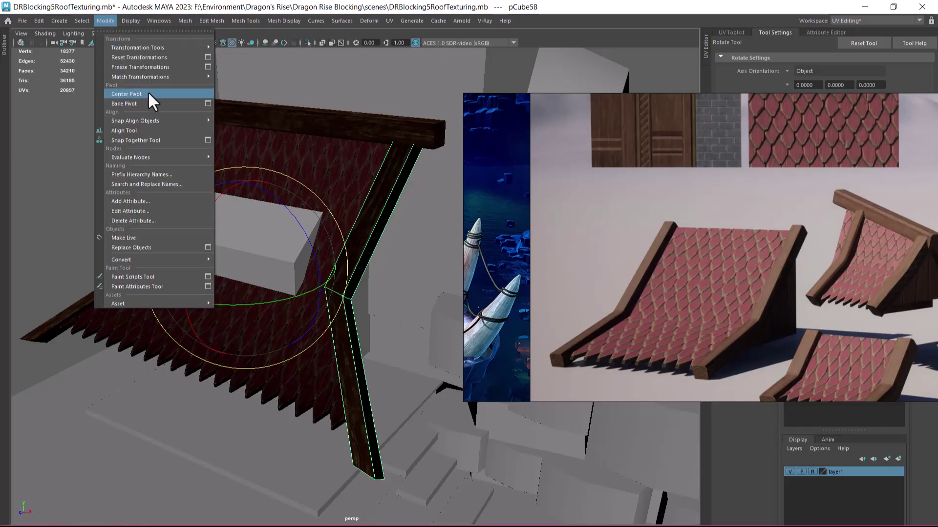
{"action": "left_click", "coordinate": [148, 91]}
Step: Try to rotate the lower roof's sloped side beam around its centered pivot, and undo the rotations
{"action": "left_click_drag", "start_coordinate": [385, 317], "coordinate": [283, 327]}
{"action": "key", "text": "ctrl+z"}
{"action": "key", "text": "w"}
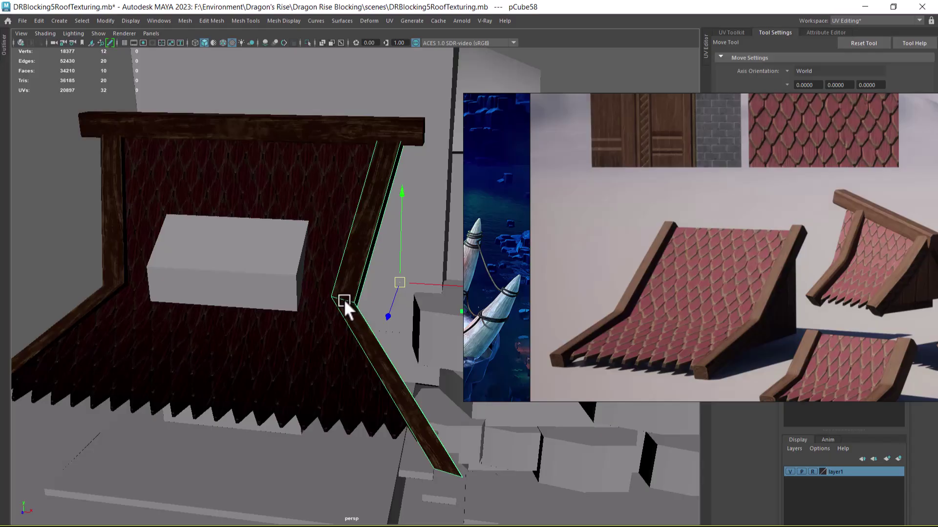
{"action": "key", "text": "e"}
{"action": "key", "text": "r"}
{"action": "key", "text": "e"}
{"action": "middle_click_drag", "start_coordinate": [347, 304], "coordinate": [249, 300], "text": "alt"}
{"action": "left_click_drag", "start_coordinate": [364, 228], "coordinate": [300, 213]}
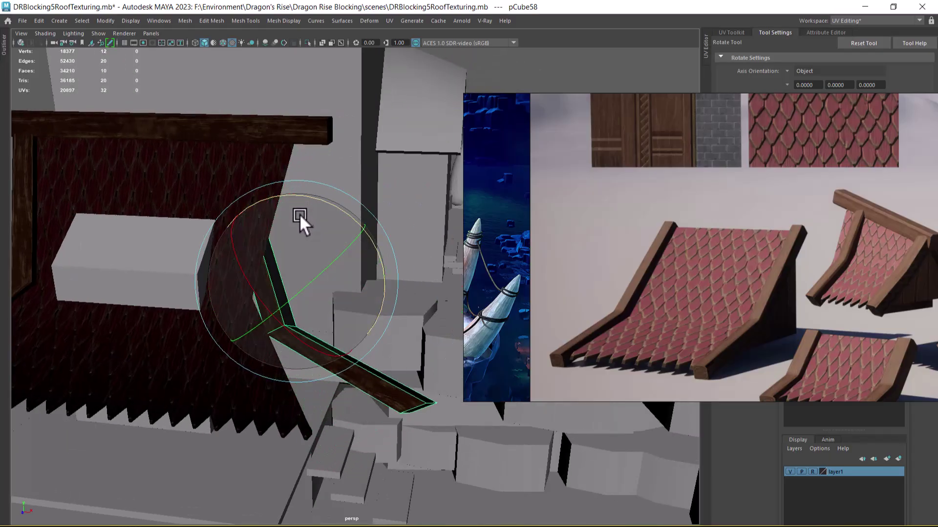
{"action": "key", "text": "ctrl+z"}
Step: Try to turn the bent side beam around so a different face points outward, and undo the rotation
{"action": "left_click", "coordinate": [332, 262]}
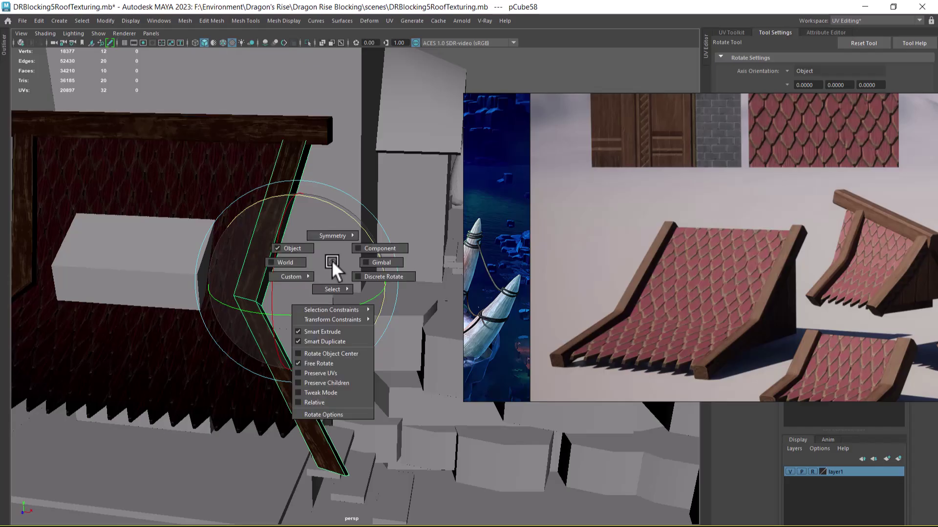
{"action": "left_click_drag", "start_coordinate": [350, 318], "coordinate": [168, 353], "text": "alt"}
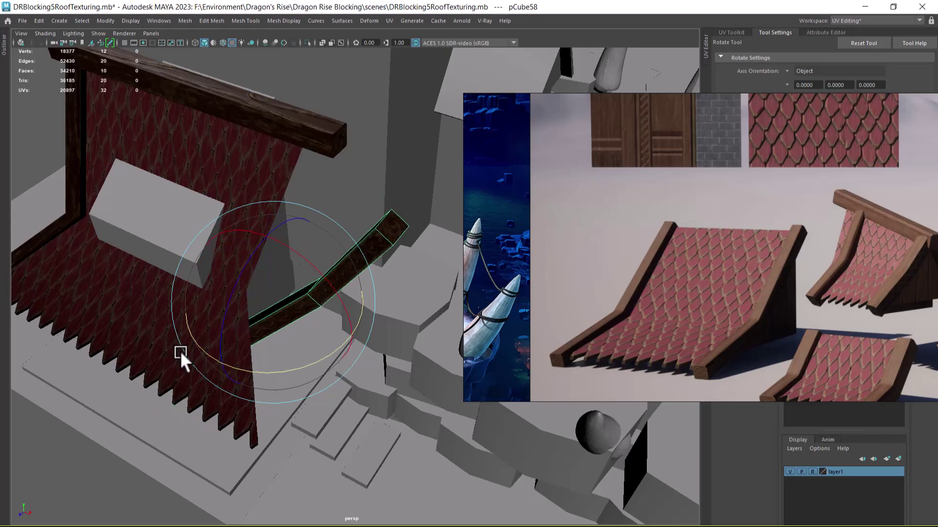
{"action": "left_click_drag", "start_coordinate": [230, 288], "coordinate": [400, 411]}
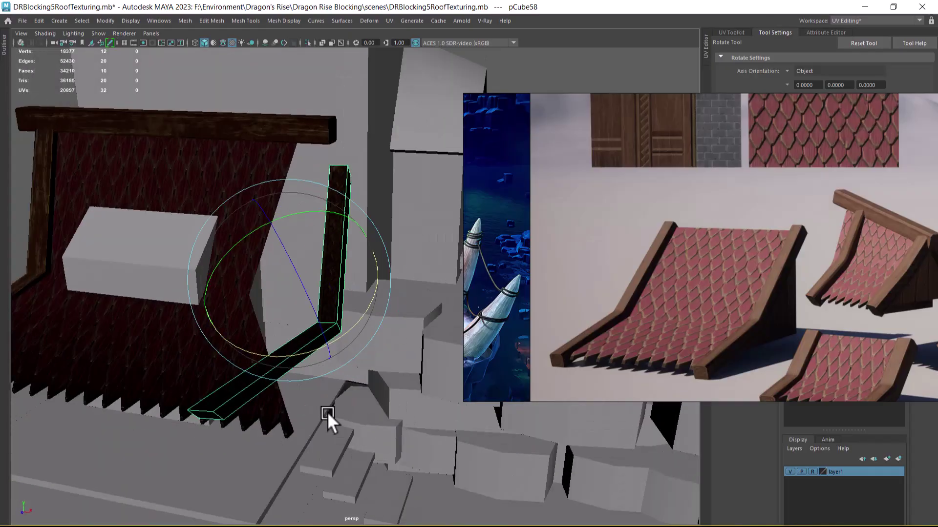
{"action": "key", "text": "ctrl+z"}
{"action": "key", "text": "ctrl+z"}
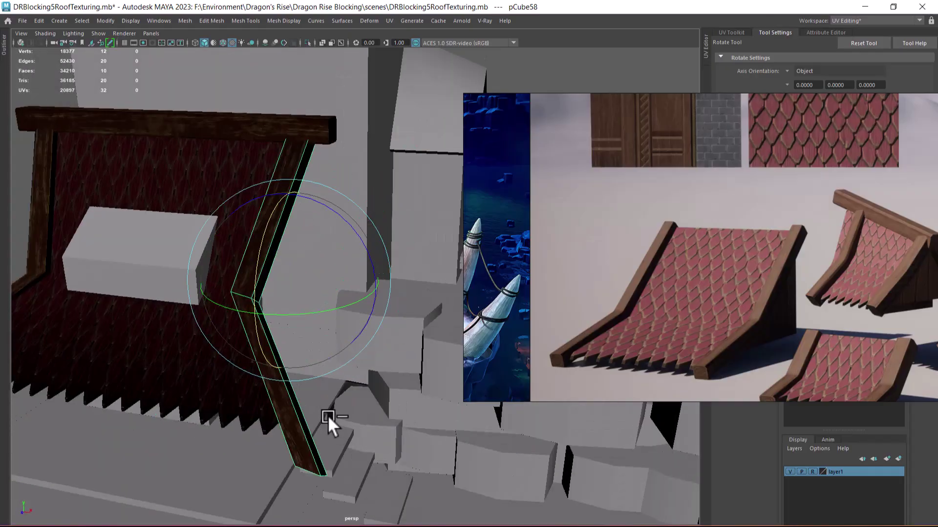
{"action": "right_click_drag", "start_coordinate": [334, 420], "coordinate": [298, 385], "text": "alt"}
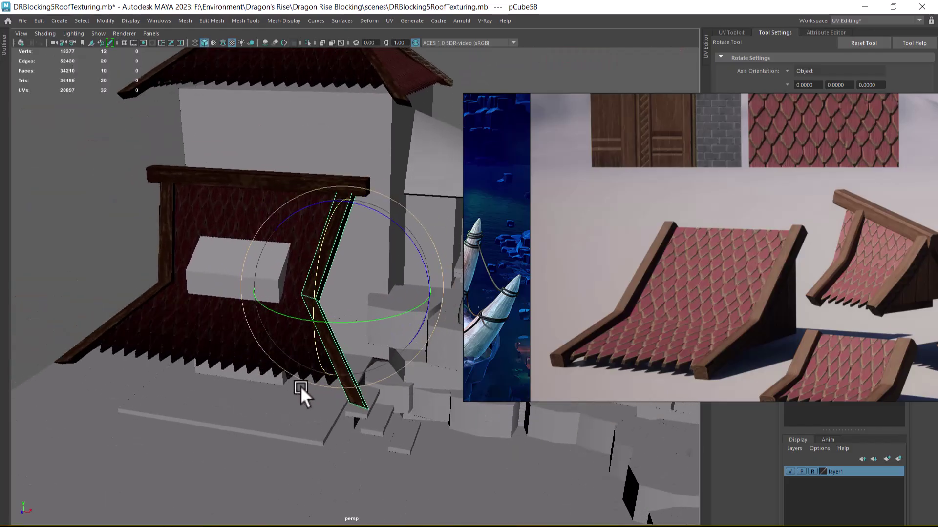
{"action": "left_click_drag", "start_coordinate": [299, 384], "coordinate": [314, 398], "text": "alt"}
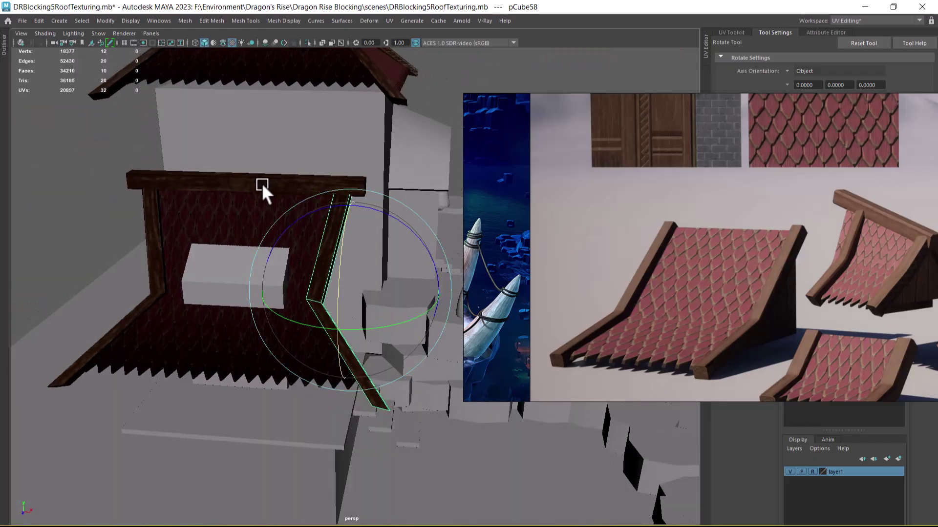
{"action": "left_click", "coordinate": [250, 189]}
{"action": "key", "text": "w"}
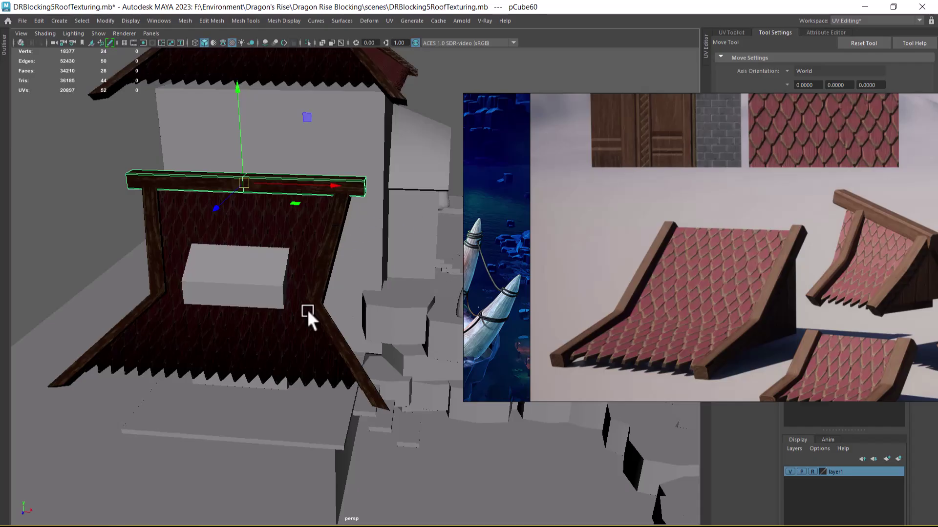
Step: Move the edge loop at the side beam's bend outward to straighten the beam
{"action": "left_click_drag", "start_coordinate": [320, 361], "coordinate": [327, 335], "text": "alt"}
{"action": "right_click_drag", "start_coordinate": [327, 335], "coordinate": [396, 435], "text": "alt"}
{"action": "left_click", "coordinate": [268, 287]}
{"action": "right_click_drag", "start_coordinate": [266, 269], "coordinate": [254, 182]}
{"action": "double_click", "coordinate": [260, 300]}
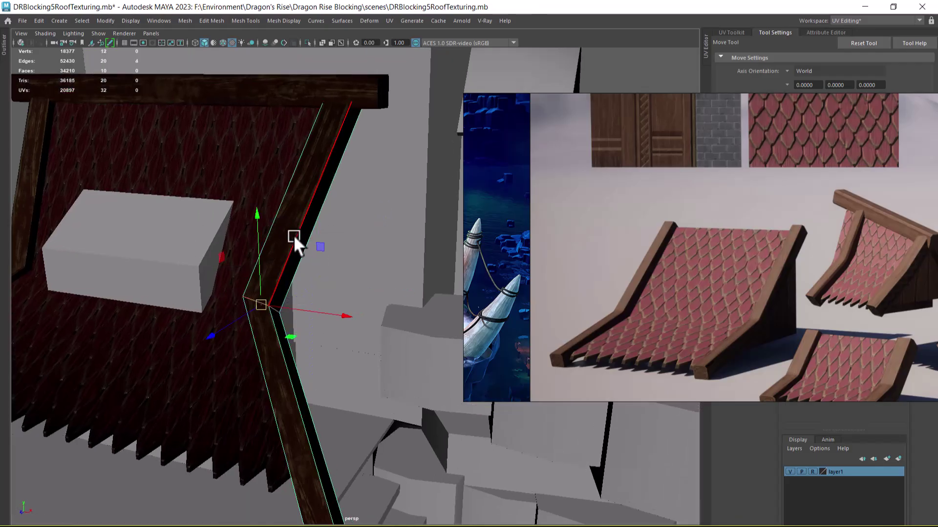
{"action": "right_click", "coordinate": [298, 220], "text": "shift"}
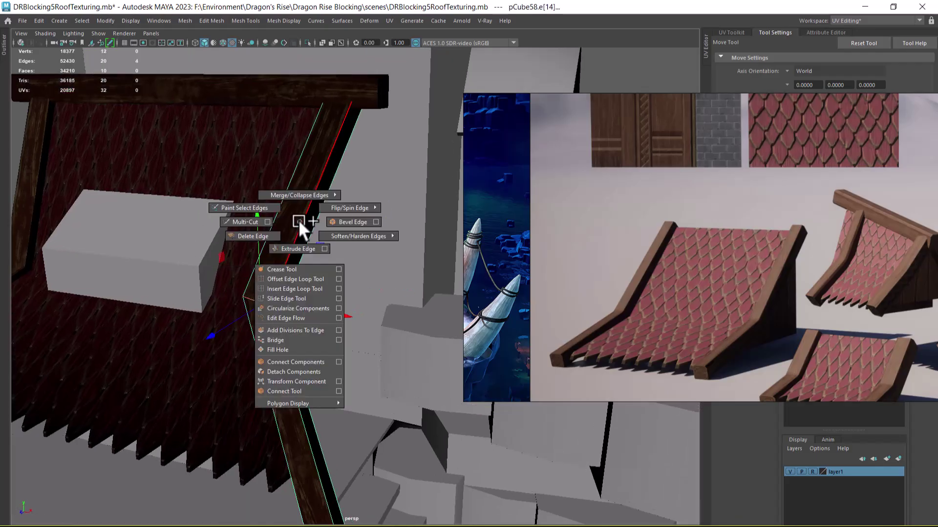
{"action": "left_click", "coordinate": [174, 263]}
{"action": "left_click_drag", "start_coordinate": [174, 265], "coordinate": [352, 274], "text": "alt"}
{"action": "right_click_drag", "start_coordinate": [352, 275], "coordinate": [377, 232]}
{"action": "left_click_drag", "start_coordinate": [394, 385], "coordinate": [282, 309], "text": "alt"}
{"action": "right_click_drag", "start_coordinate": [282, 308], "coordinate": [266, 201]}
{"action": "left_click", "coordinate": [288, 327]}
{"action": "right_click_drag", "start_coordinate": [350, 245], "coordinate": [362, 359], "text": "ctrl"}
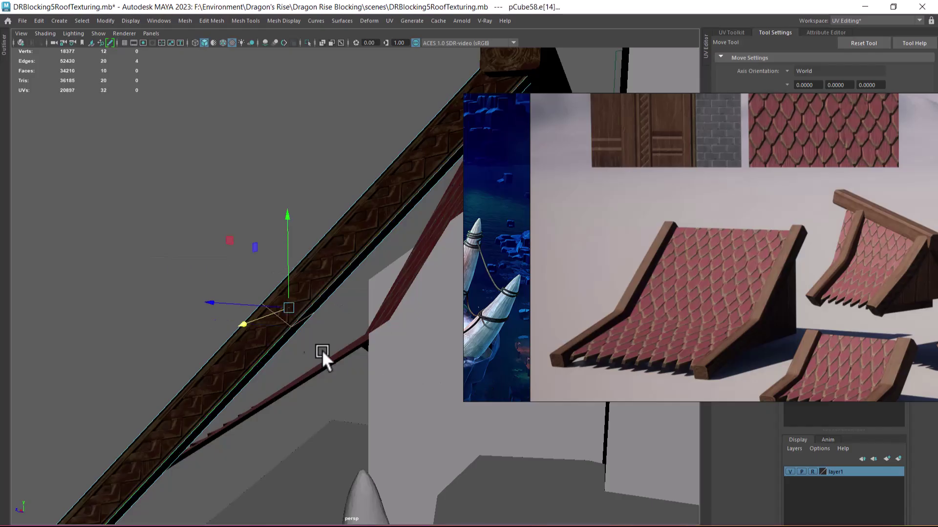
Step: Reposition the side beam's middle edge loop along the depth direction in the left orthographic view
{"action": "left_click_drag", "start_coordinate": [344, 353], "coordinate": [344, 375], "text": "alt"}
{"action": "key", "text": "space"}
{"action": "key", "text": "f"}
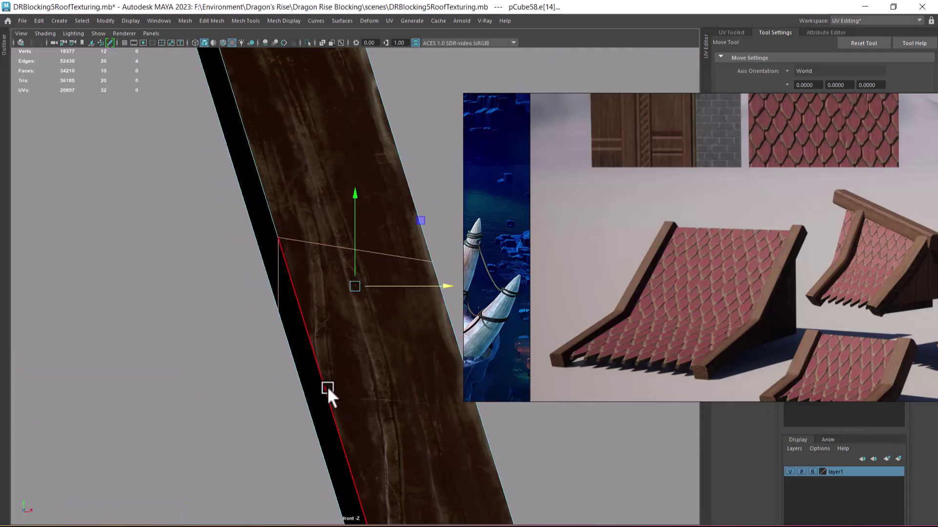
{"action": "key", "text": "space"}
{"action": "left_click_drag", "start_coordinate": [388, 344], "coordinate": [327, 331]}
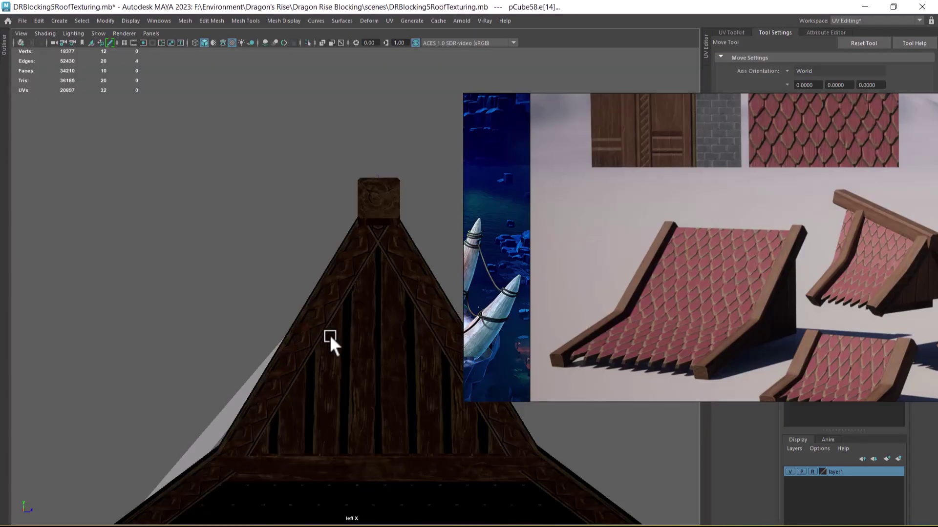
{"action": "key", "text": "f"}
{"action": "scroll", "coordinate": [321, 391], "scroll_direction": "down", "scroll_amount": 3}
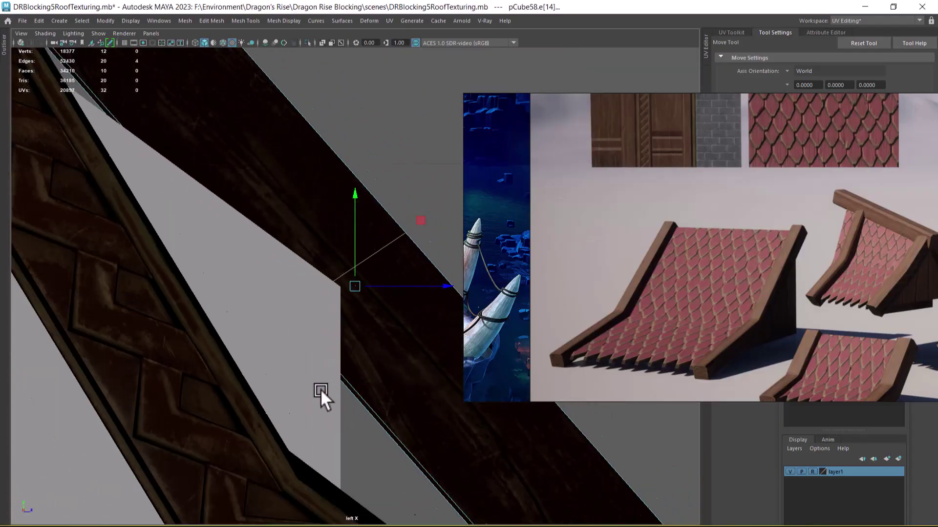
{"action": "left_click_drag", "start_coordinate": [355, 286], "coordinate": [268, 285]}
{"action": "key", "text": "space"}
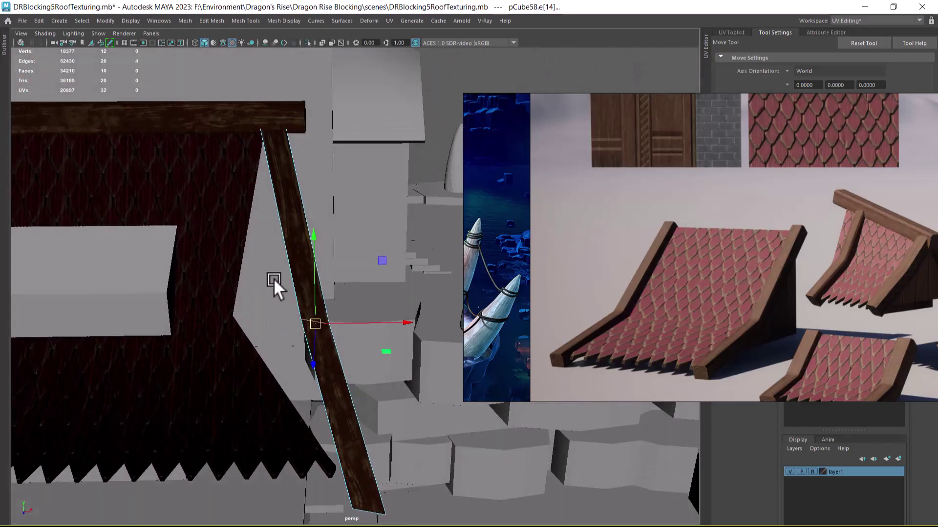
{"action": "left_click_drag", "start_coordinate": [389, 406], "coordinate": [386, 360], "text": "alt"}
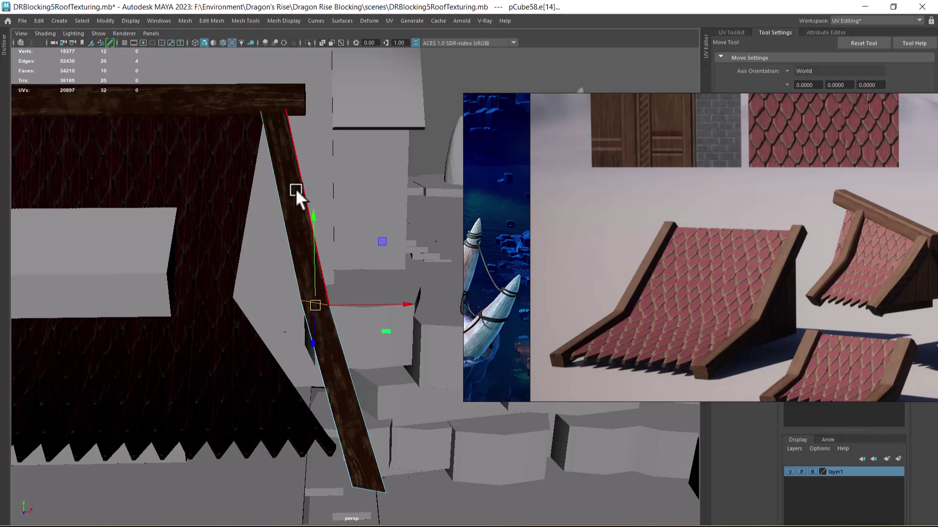
Step: Return the edited side beam to object selection and delete it from the lower roof
{"action": "right_click_drag", "start_coordinate": [295, 189], "coordinate": [349, 210]}
{"action": "left_click_drag", "start_coordinate": [350, 210], "coordinate": [332, 344], "text": "alt"}
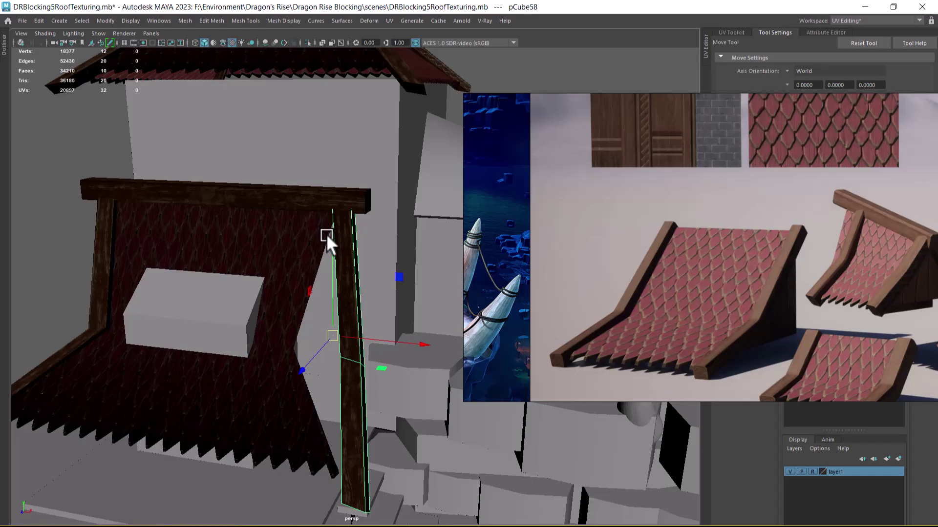
{"action": "key", "text": "Delete"}
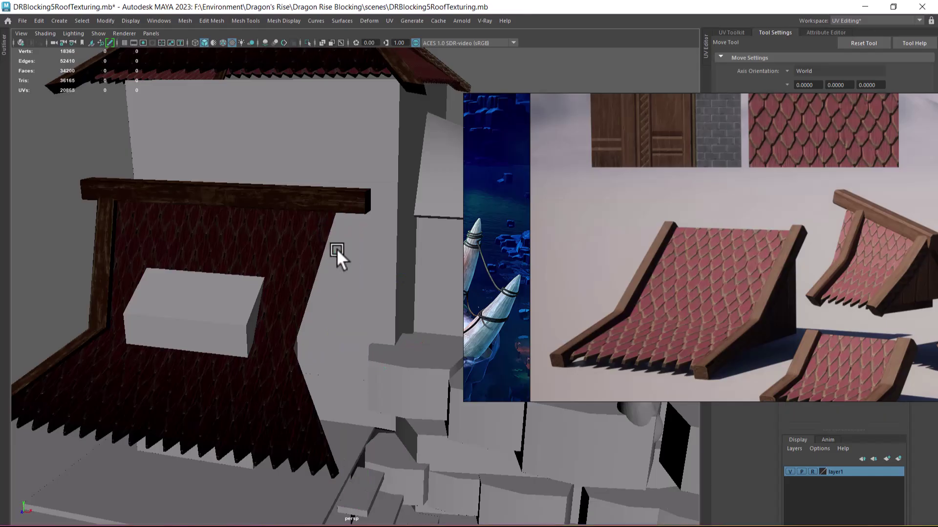
Step: Duplicate the lower roof's horizontal ridge beam and rotate the copy around its vertical axis
{"action": "left_click", "coordinate": [315, 195]}
{"action": "key", "text": "ctrl+d"}
{"action": "left_click_drag", "start_coordinate": [304, 259], "coordinate": [319, 338], "text": "alt"}
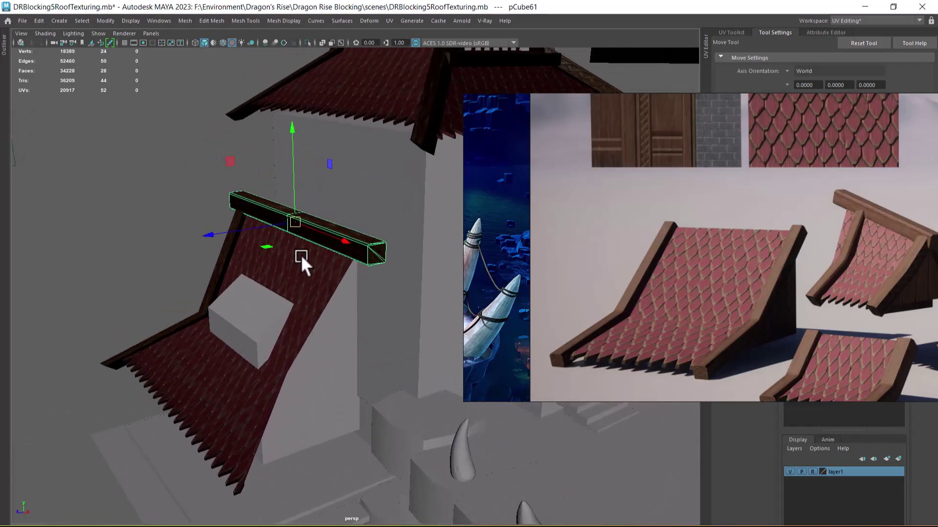
{"action": "key", "text": "e"}
{"action": "left_click_drag", "start_coordinate": [272, 241], "coordinate": [336, 236]}
{"action": "left_click_drag", "start_coordinate": [391, 374], "coordinate": [454, 378], "text": "alt"}
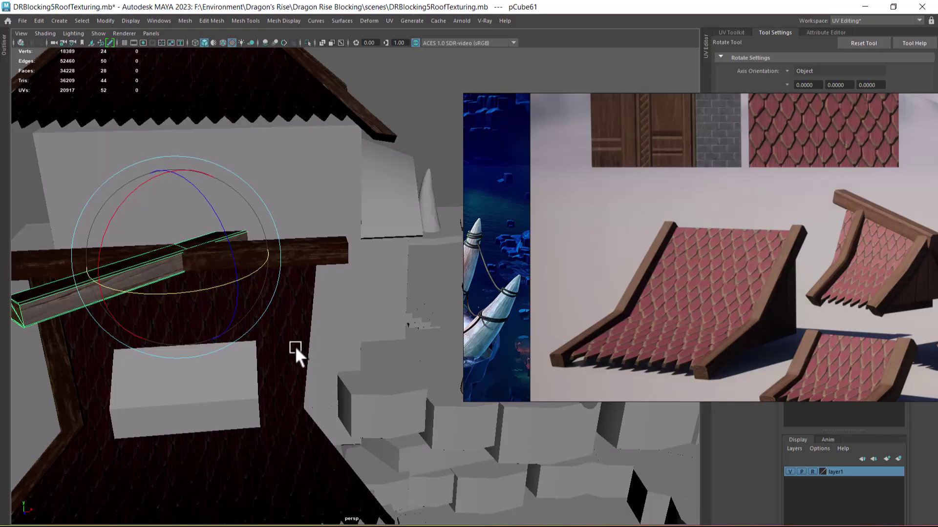
Step: Examine the side beams and their wood-grain end caps in the roof reference image, comparing them with the duplicated beam
{"action": "mouse_move", "coordinate": [831, 102]}
{"action": "left_click_drag", "start_coordinate": [886, 110], "coordinate": [663, 168]}
{"action": "scroll", "coordinate": [535, 354], "scroll_direction": "up", "scroll_amount": 6}
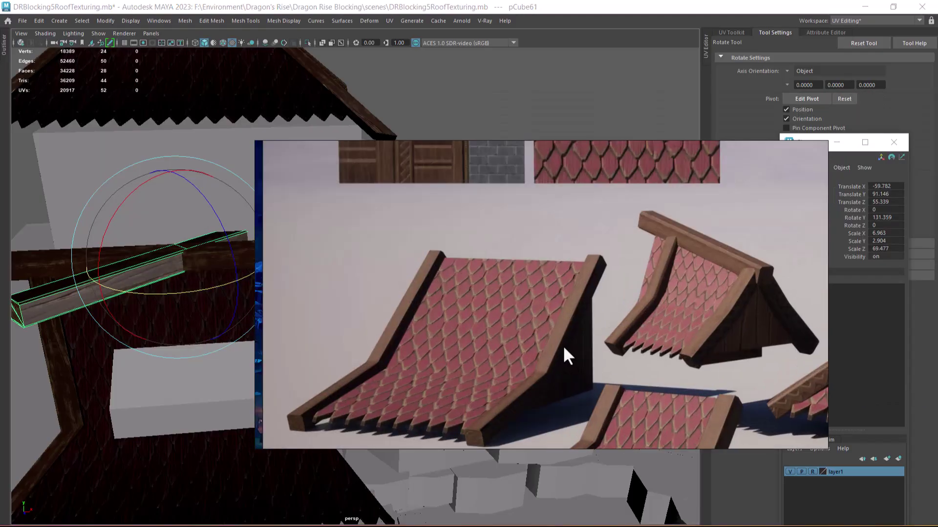
{"action": "left_click_drag", "start_coordinate": [174, 333], "coordinate": [379, 361], "text": "alt"}
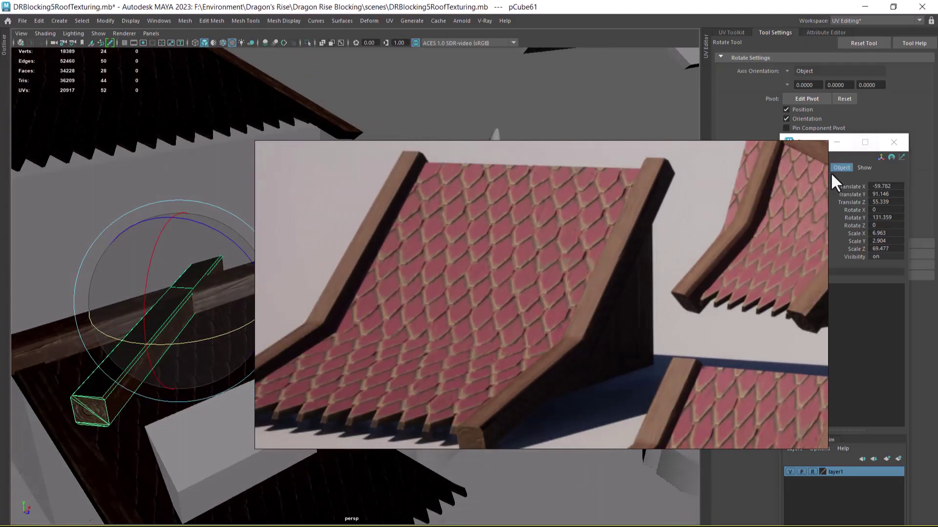
{"action": "scroll", "coordinate": [476, 432], "scroll_direction": "up", "scroll_amount": 5}
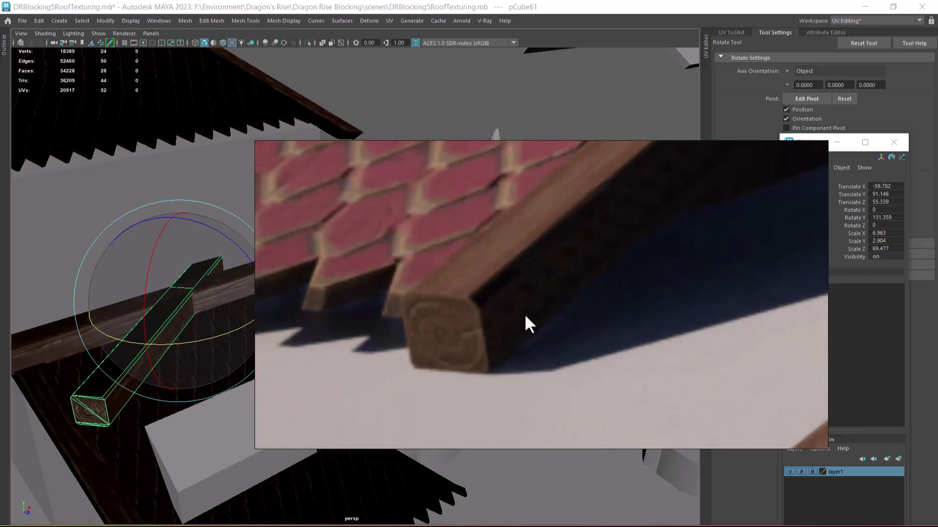
{"action": "scroll", "coordinate": [523, 315], "scroll_direction": "down", "scroll_amount": 10}
{"action": "left_click", "coordinate": [837, 143]}
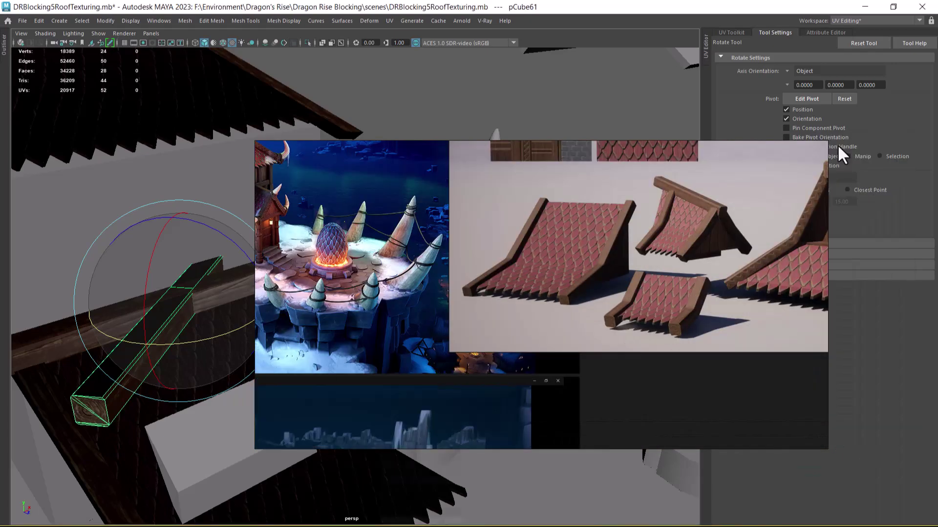
{"action": "left_click", "coordinate": [780, 154]}
{"action": "right_click_drag", "start_coordinate": [373, 387], "coordinate": [554, 283], "text": "alt"}
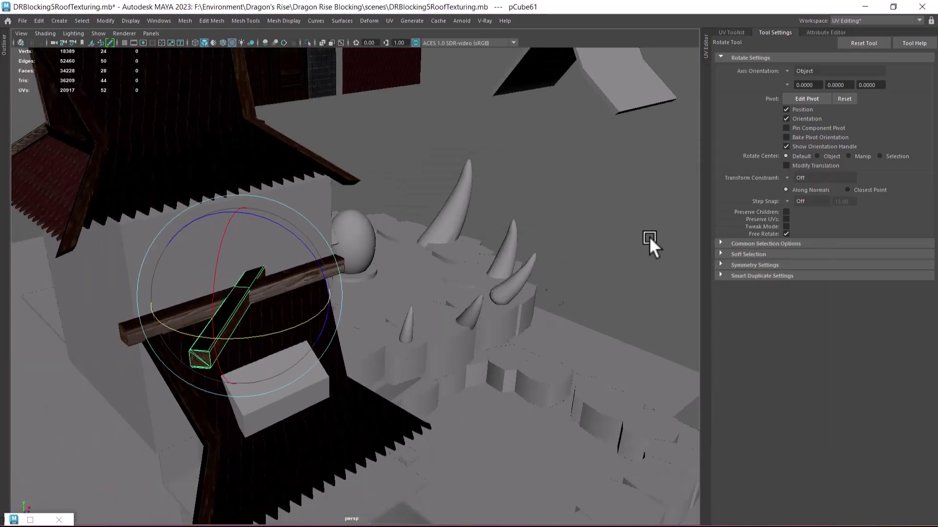
Step: Try a Rotate Y value of 90 on the duplicated beam, and set it to 0 instead
{"action": "key", "text": "space"}
{"action": "left_click", "coordinate": [450, 241]}
{"action": "left_click_drag", "start_coordinate": [450, 241], "coordinate": [604, 239]}
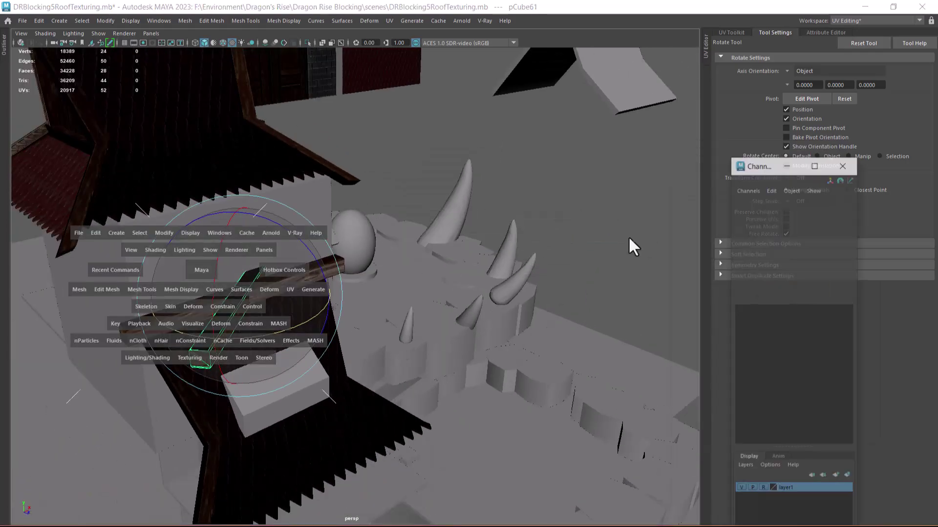
{"action": "left_click", "coordinate": [892, 218]}
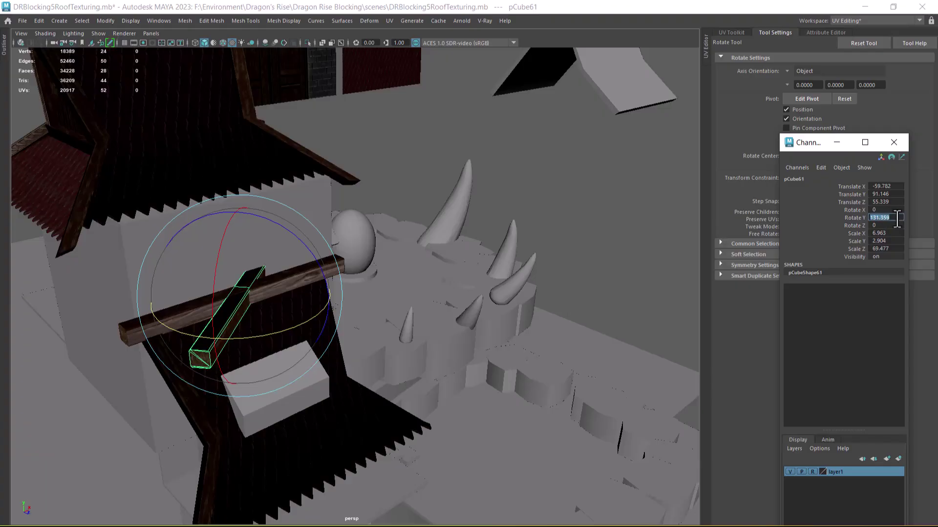
{"action": "type", "text": "90"}
{"action": "key", "text": "Return"}
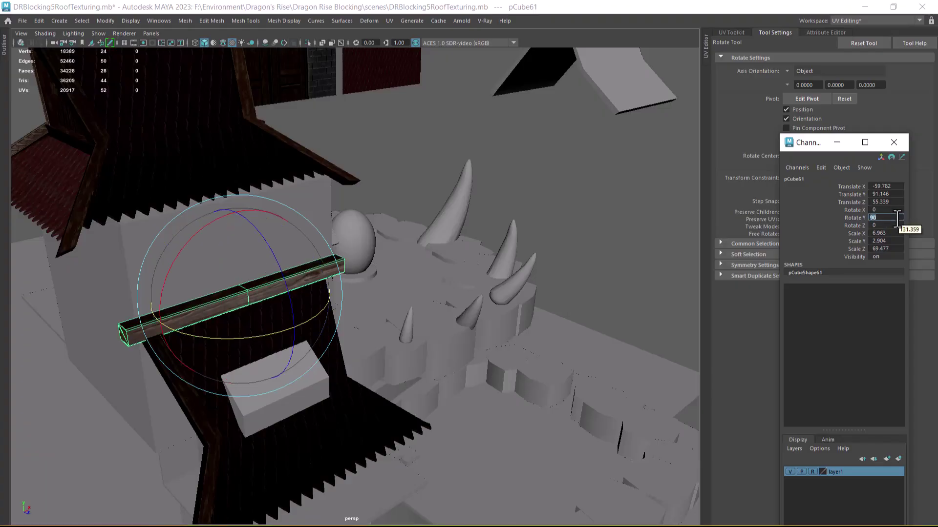
{"action": "type", "text": "0"}
{"action": "key", "text": "Return"}
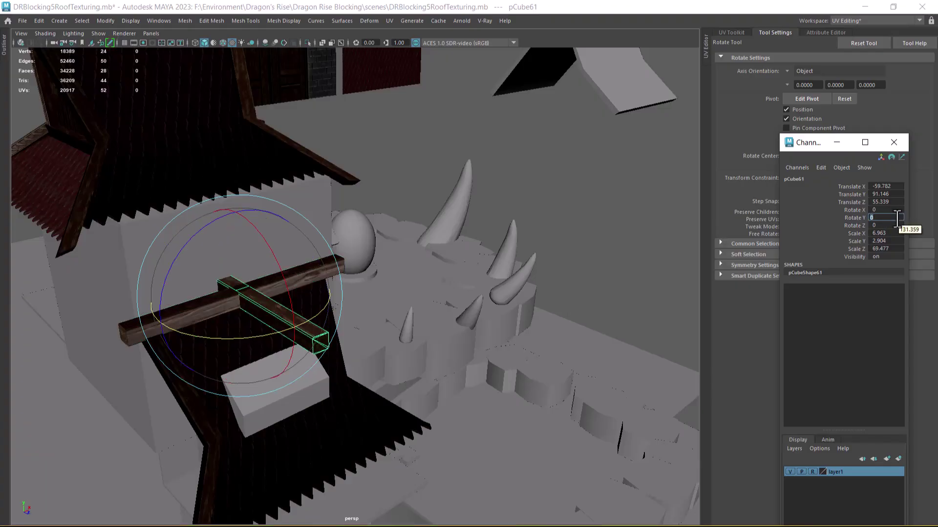
Step: Move the duplicated beam out from the ridge to about Y 87.6, Z 123.3, so its inner end meets the ridge beam
{"action": "left_click_drag", "start_coordinate": [408, 491], "coordinate": [356, 327], "text": "alt"}
{"action": "key", "text": "w"}
{"action": "key", "text": "space"}
{"action": "right_click_drag", "start_coordinate": [435, 328], "coordinate": [314, 184], "text": "alt"}
{"action": "left_click_drag", "start_coordinate": [253, 161], "coordinate": [432, 168]}
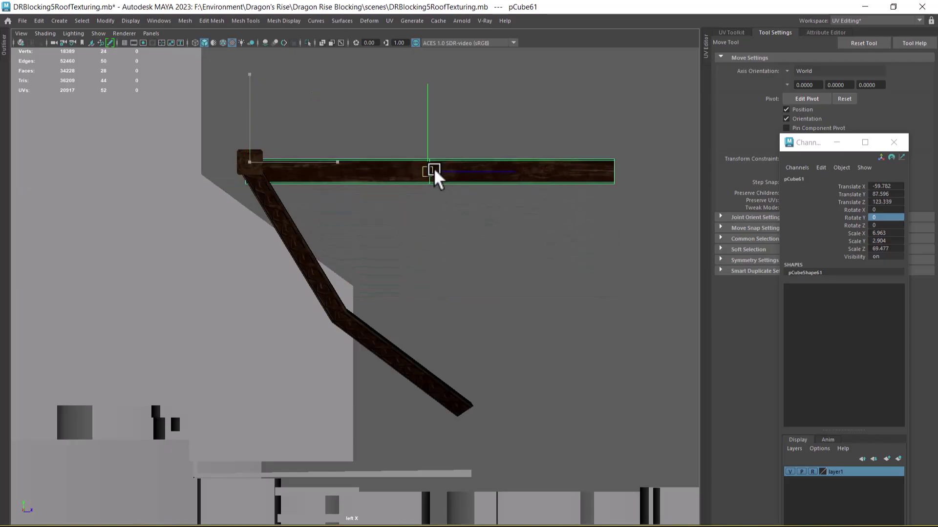
{"action": "middle_click_drag", "start_coordinate": [496, 225], "coordinate": [452, 274], "text": "alt"}
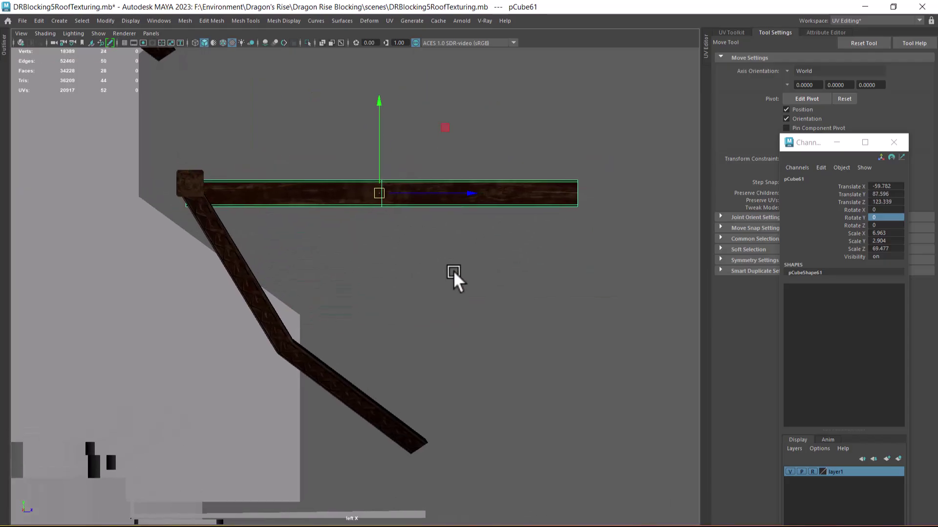
Step: Place the beam's pivot on its lower corner at the ridge end and rotate the beam down about 47.4 degrees around X
{"action": "key", "text": "d"}
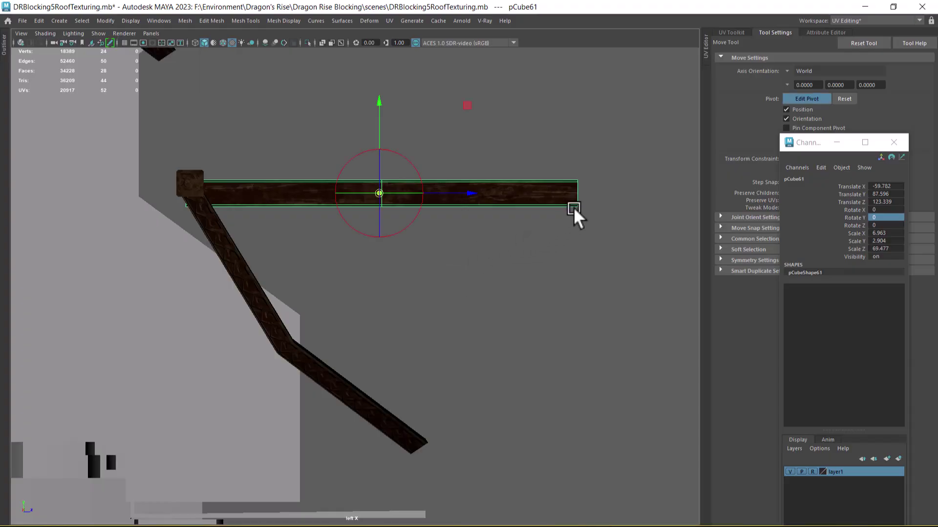
{"action": "left_click", "coordinate": [576, 203]}
{"action": "key", "text": "d"}
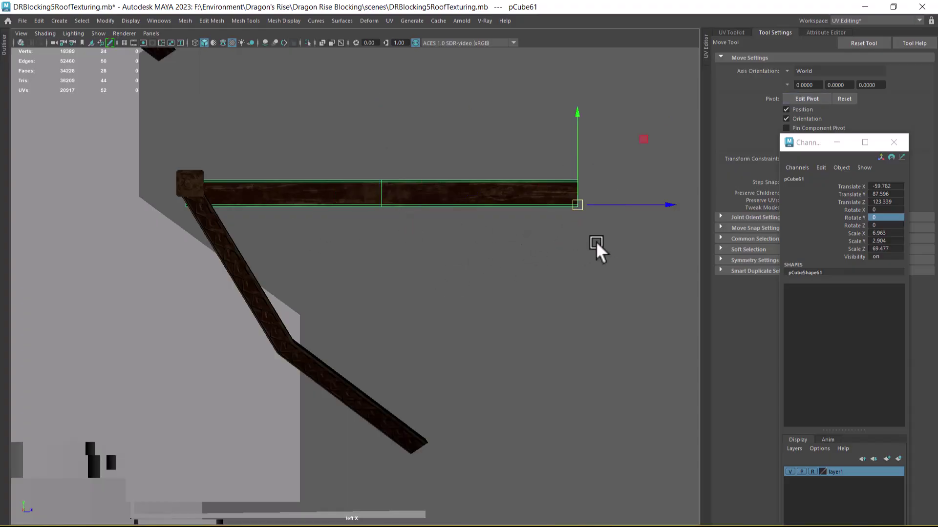
{"action": "key", "text": "d"}
{"action": "left_click", "coordinate": [186, 203]}
{"action": "key", "text": "d"}
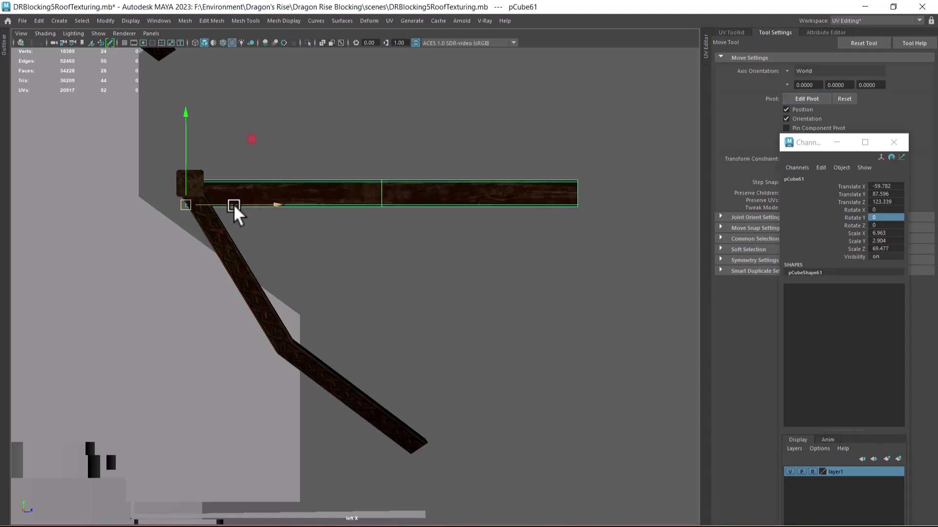
{"action": "key", "text": "e"}
{"action": "left_click_drag", "start_coordinate": [255, 162], "coordinate": [267, 223]}
Step: Move the sloped beam sideways to the roof's edge at about X -3.2 and raise its upper end into the ridge beam
{"action": "key", "text": "space"}
{"action": "left_click_drag", "start_coordinate": [390, 310], "coordinate": [383, 282]}
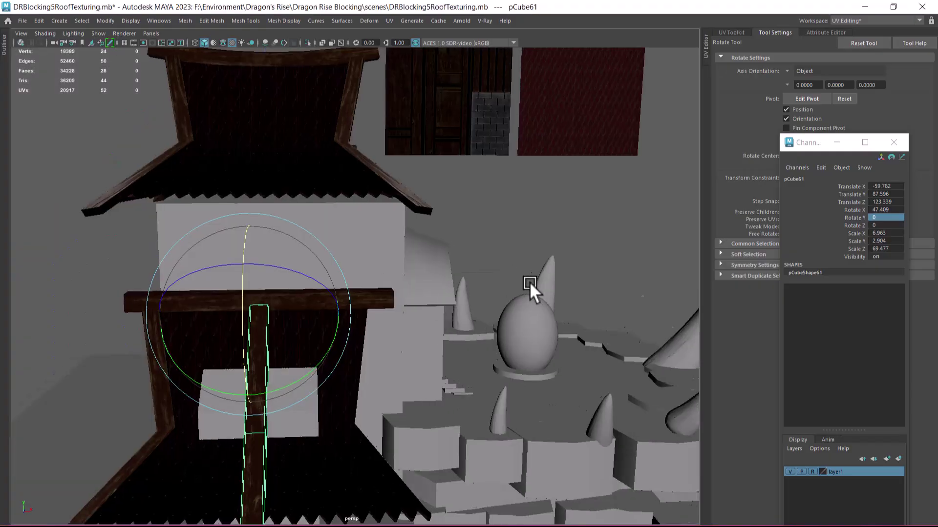
{"action": "left_click_drag", "start_coordinate": [529, 282], "coordinate": [442, 322], "text": "alt"}
{"action": "key", "text": "w"}
{"action": "left_click_drag", "start_coordinate": [366, 360], "coordinate": [481, 398], "text": "alt"}
{"action": "key", "text": "space"}
{"action": "left_click_drag", "start_coordinate": [529, 368], "coordinate": [444, 345]}
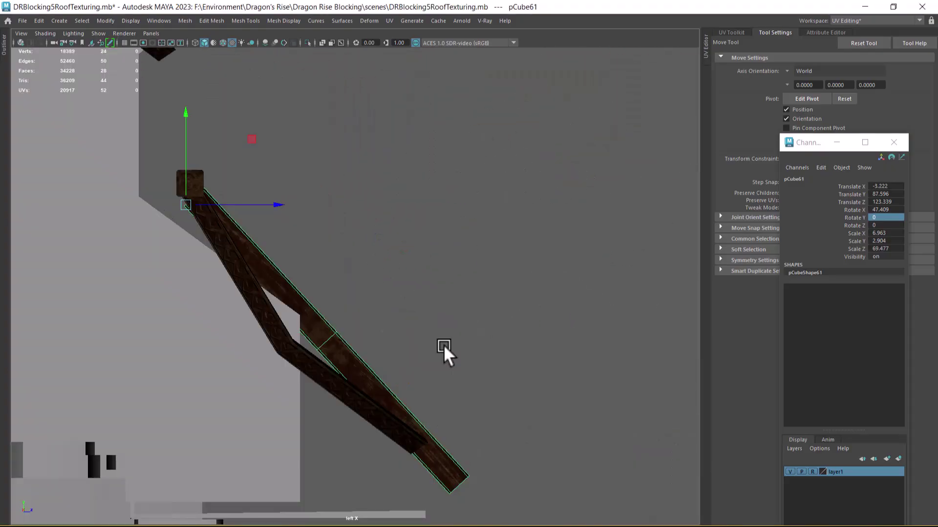
{"action": "left_click_drag", "start_coordinate": [192, 206], "coordinate": [185, 190]}
Step: Check how the sloped beam sits against the ridge beam and the roof's edge in the perspective and front views
{"action": "key", "text": "space"}
{"action": "left_click_drag", "start_coordinate": [420, 306], "coordinate": [421, 280]}
{"action": "left_click_drag", "start_coordinate": [541, 282], "coordinate": [422, 331], "text": "alt"}
{"action": "middle_click_drag", "start_coordinate": [421, 330], "coordinate": [451, 306], "text": "alt"}
{"action": "scroll", "coordinate": [452, 305], "scroll_direction": "up", "scroll_amount": 3}
{"action": "key", "text": "space"}
{"action": "left_click_drag", "start_coordinate": [455, 301], "coordinate": [459, 338]}
{"action": "scroll", "coordinate": [219, 208], "scroll_direction": "down", "scroll_amount": 14}
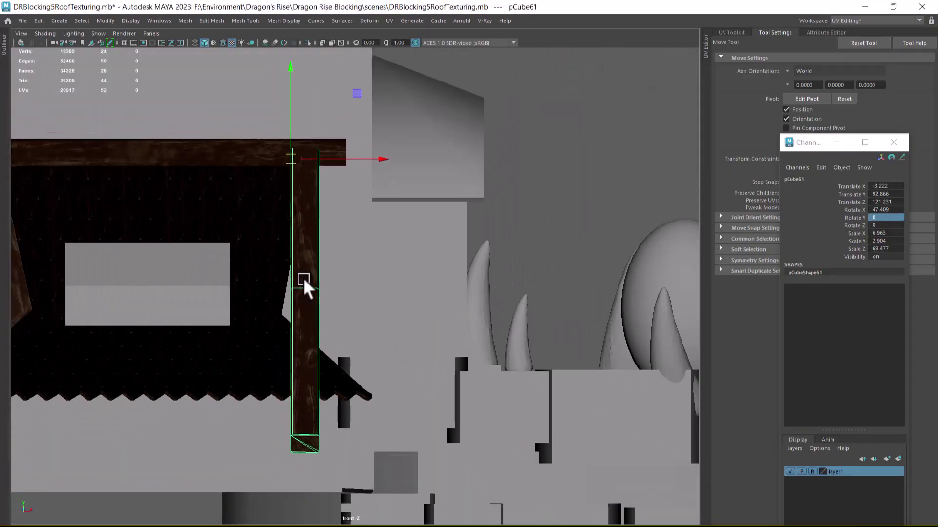
{"action": "middle_click_drag", "start_coordinate": [303, 278], "coordinate": [370, 281], "text": "alt"}
{"action": "scroll", "coordinate": [370, 286], "scroll_direction": "up", "scroll_amount": 1}
Step: Move the beam's middle edge loop inward to follow the bend of the roof, and return to object selection
{"action": "key", "text": "space"}
{"action": "left_click_drag", "start_coordinate": [380, 292], "coordinate": [319, 273]}
{"action": "right_click_drag", "start_coordinate": [441, 249], "coordinate": [433, 199]}
{"action": "double_click", "coordinate": [309, 338]}
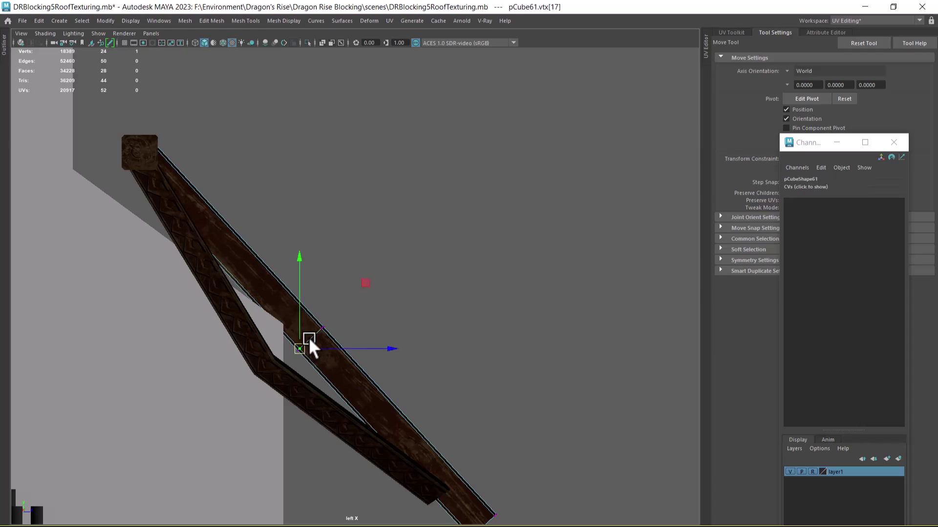
{"action": "right_click_drag", "start_coordinate": [410, 248], "coordinate": [411, 175]}
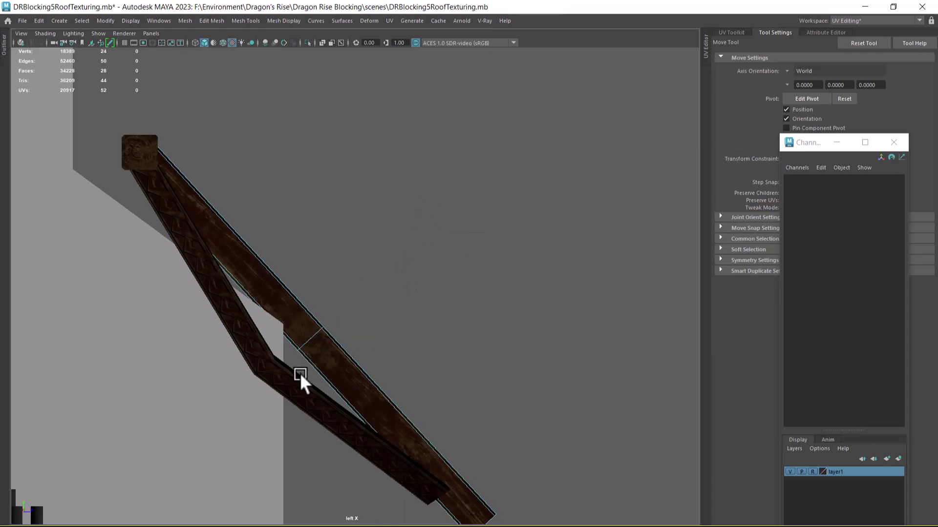
{"action": "double_click", "coordinate": [309, 341]}
{"action": "left_click_drag", "start_coordinate": [308, 341], "coordinate": [265, 374]}
{"action": "key", "text": "space"}
{"action": "left_click_drag", "start_coordinate": [414, 378], "coordinate": [441, 301]}
{"action": "left_click_drag", "start_coordinate": [490, 353], "coordinate": [411, 298], "text": "alt"}
{"action": "right_click_drag", "start_coordinate": [465, 167], "coordinate": [519, 132]}
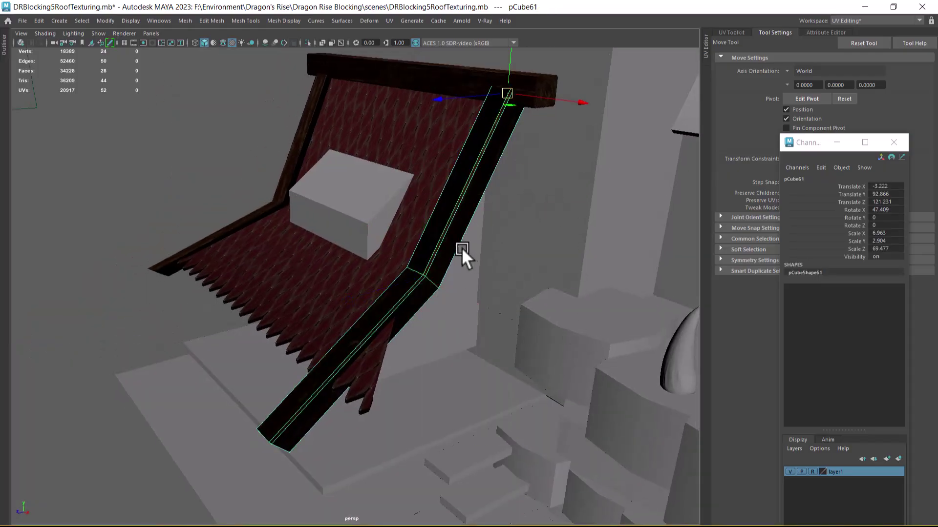
Step: Scale the bent beam down uniformly to about 5.9 in X and shift it inward along the ridge to about X -9.8
{"action": "key", "text": "r"}
{"action": "left_click_drag", "start_coordinate": [506, 89], "coordinate": [592, 283]}
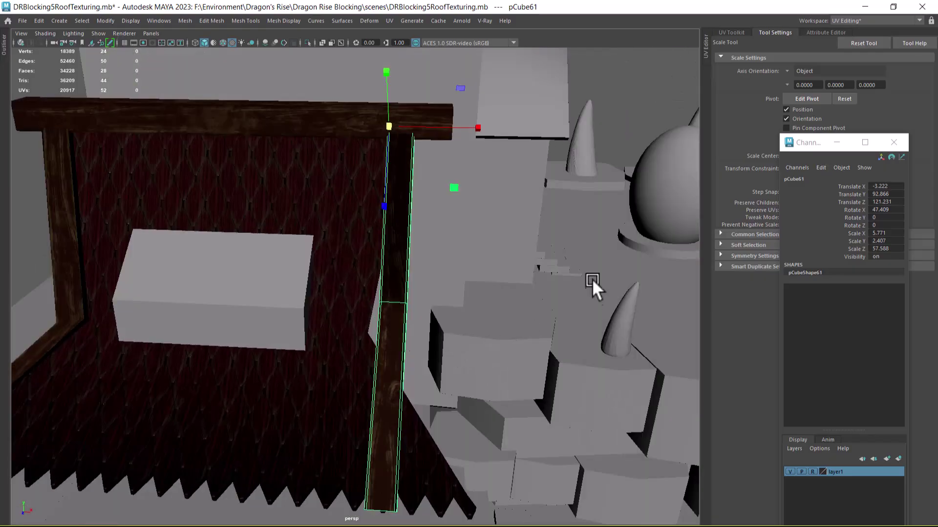
{"action": "key", "text": "w"}
{"action": "left_click_drag", "start_coordinate": [477, 128], "coordinate": [464, 130]}
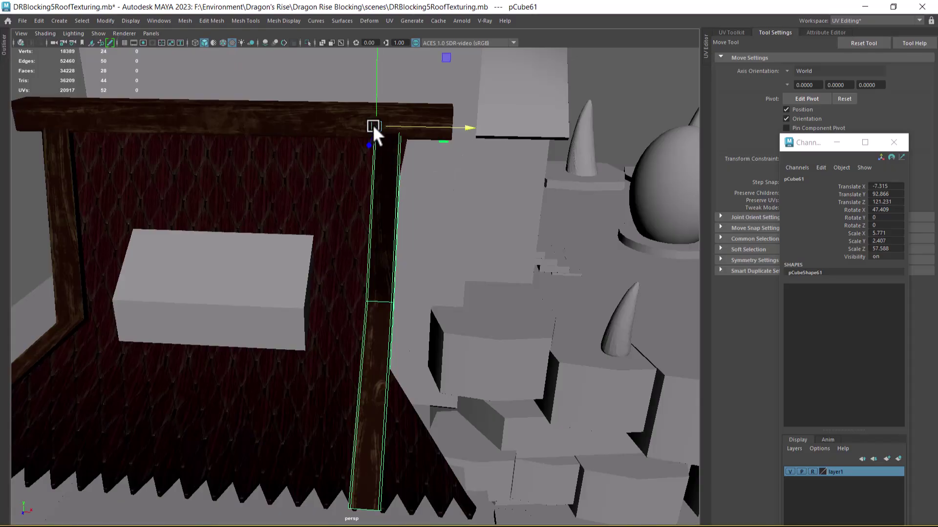
{"action": "key", "text": "r"}
{"action": "key", "text": "w"}
{"action": "mouse_move", "coordinate": [452, 130]}
{"action": "left_mouse_down"}
{"action": "mouse_move", "coordinate": [472, 124]}
{"action": "mouse_move", "coordinate": [454, 124]}
{"action": "left_mouse_up"}
{"action": "key", "text": "r"}
{"action": "left_click_drag", "start_coordinate": [372, 122], "coordinate": [378, 108]}
Step: Bring up the roof reference board beside the model and compare the side beams' thickness and lower ends with the bent beam
{"action": "key", "text": "alt+Tab"}
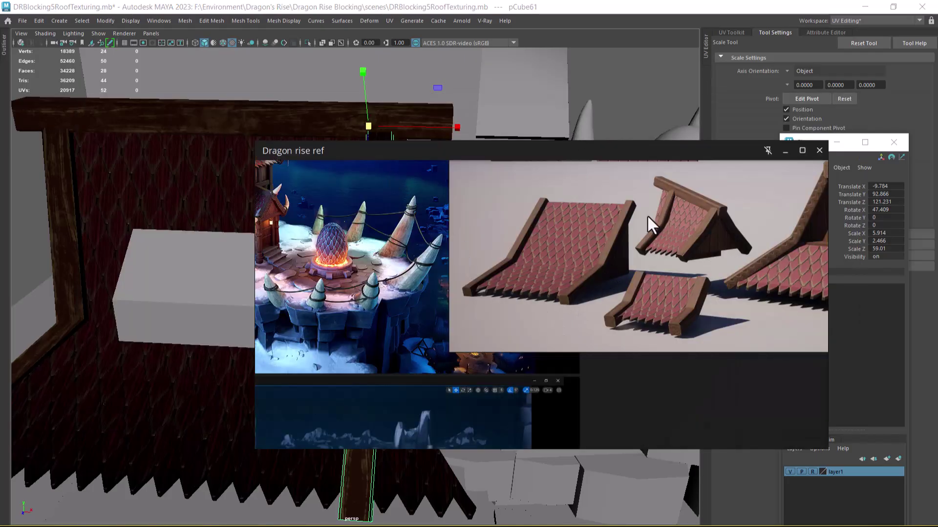
{"action": "left_click_drag", "start_coordinate": [606, 150], "coordinate": [789, 101]}
{"action": "scroll", "coordinate": [324, 244], "scroll_direction": "down", "scroll_amount": 3}
{"action": "left_click_drag", "start_coordinate": [309, 236], "coordinate": [335, 352], "text": "alt"}
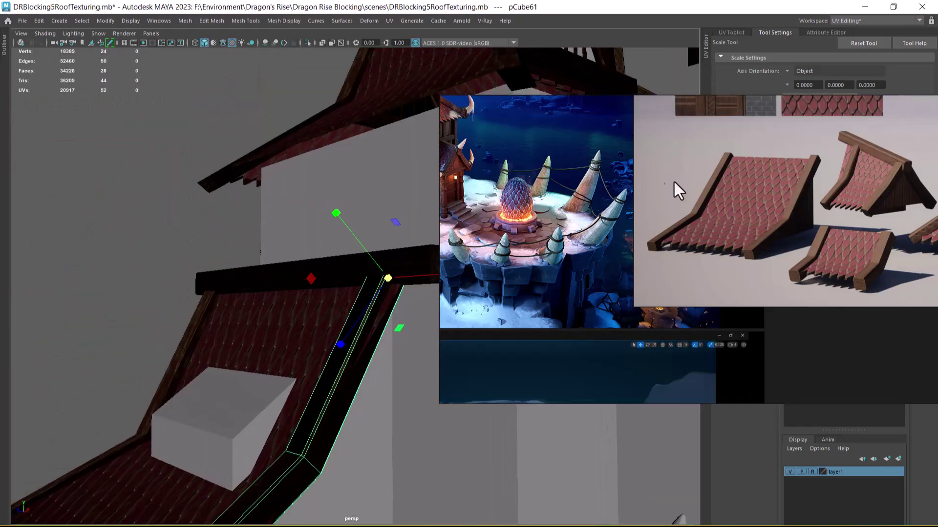
{"action": "scroll", "coordinate": [705, 201], "scroll_direction": "up", "scroll_amount": 6}
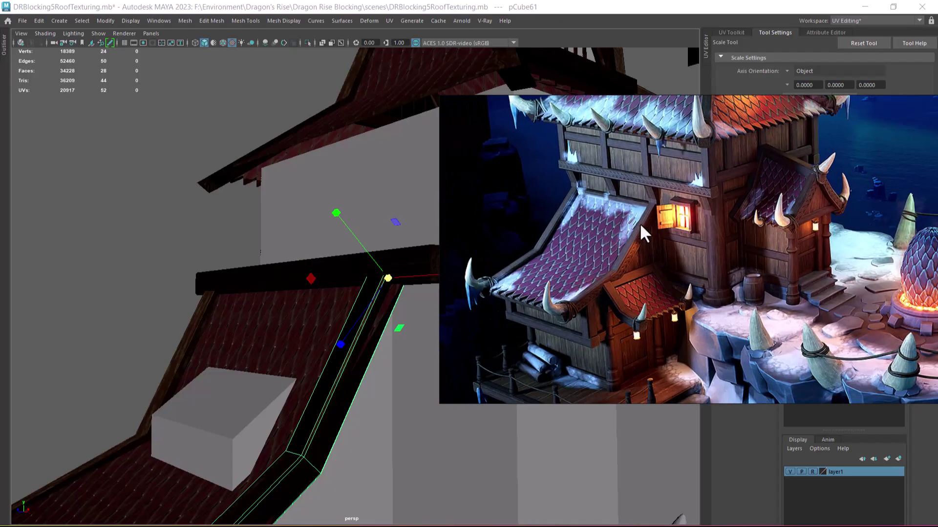
{"action": "middle_click_drag", "start_coordinate": [649, 227], "coordinate": [709, 230]}
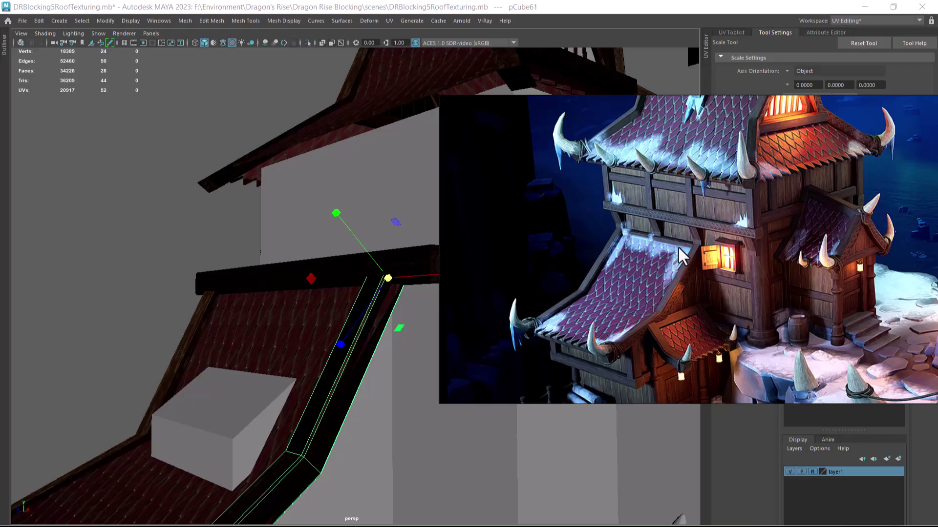
{"action": "middle_click_drag", "start_coordinate": [361, 338], "coordinate": [280, 392], "text": "alt"}
{"action": "left_click_drag", "start_coordinate": [354, 287], "coordinate": [335, 370]}
{"action": "right_click_drag", "start_coordinate": [335, 370], "coordinate": [324, 358], "text": "alt"}
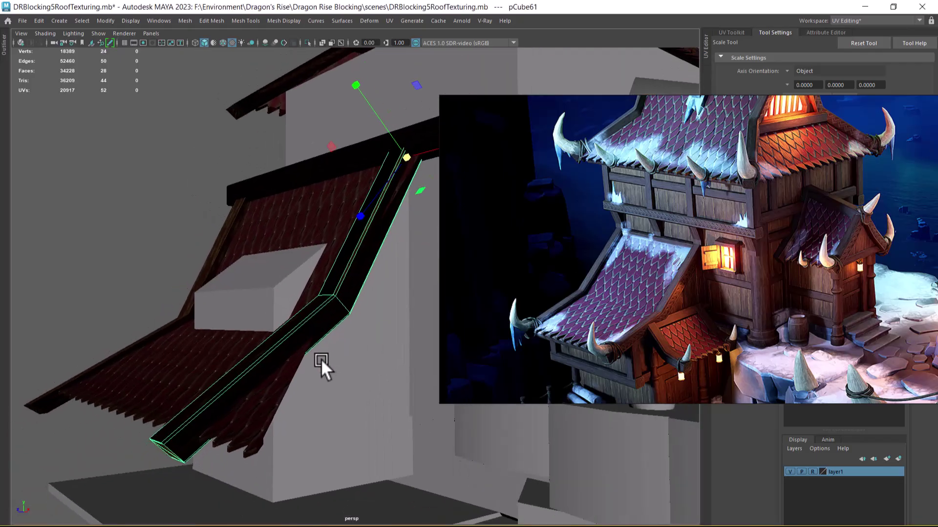
{"action": "left_click_drag", "start_coordinate": [322, 368], "coordinate": [312, 435], "text": "alt"}
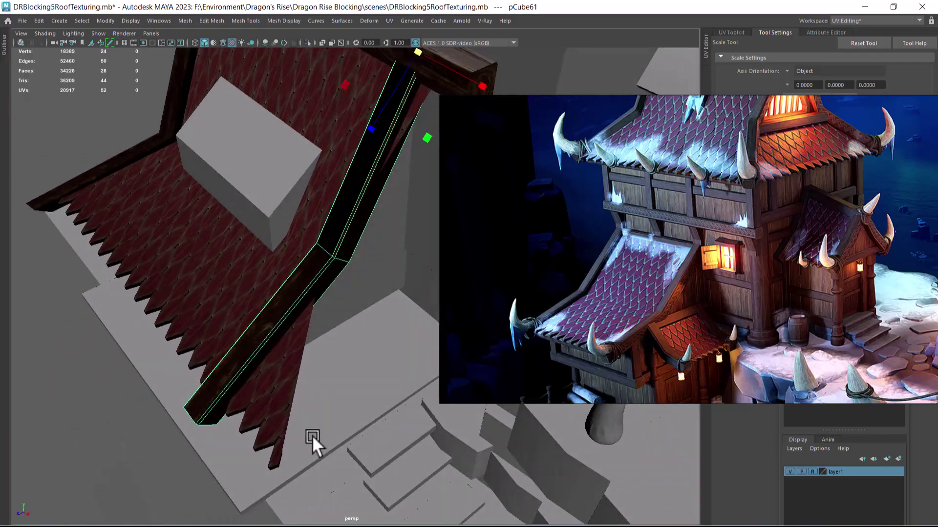
{"action": "scroll", "coordinate": [602, 348], "scroll_direction": "up", "scroll_amount": 4}
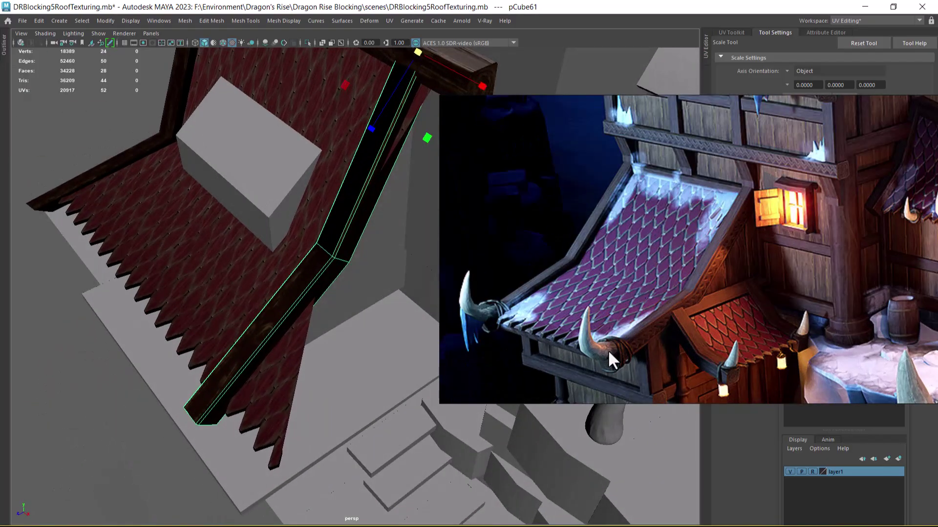
{"action": "middle_click_drag", "start_coordinate": [633, 348], "coordinate": [774, 272]}
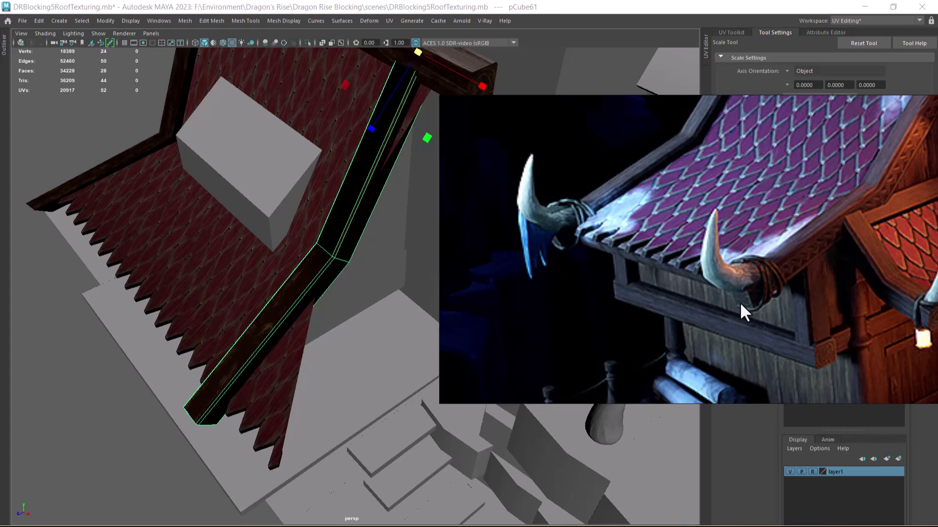
Step: Scale the bent side beam slightly and adjust its position along the ridge beam
{"action": "left_click_drag", "start_coordinate": [286, 318], "coordinate": [350, 310], "text": "alt"}
{"action": "left_click_drag", "start_coordinate": [349, 218], "coordinate": [349, 208]}
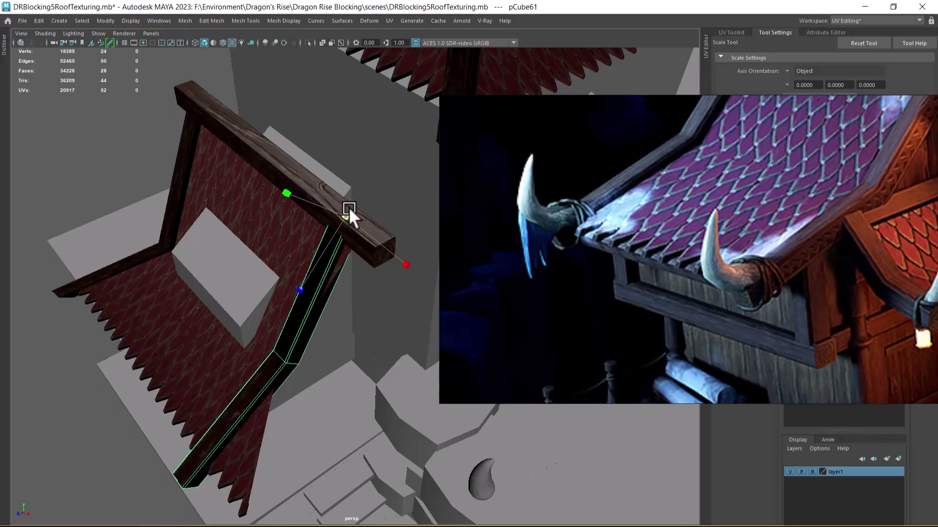
{"action": "key", "text": "w"}
{"action": "mouse_move", "coordinate": [403, 263]}
{"action": "left_mouse_down"}
{"action": "mouse_move", "coordinate": [417, 262]}
{"action": "mouse_move", "coordinate": [410, 267]}
{"action": "left_mouse_up"}
{"action": "left_click_drag", "start_coordinate": [392, 301], "coordinate": [435, 321], "text": "alt"}
{"action": "left_click_drag", "start_coordinate": [415, 228], "coordinate": [415, 230]}
Step: Delete the old side beam on the opposite edge of the lower roof
{"action": "mouse_move", "coordinate": [355, 367]}
{"action": "left_mouse_down", "text": "alt"}
{"action": "mouse_move", "coordinate": [405, 361]}
{"action": "mouse_move", "coordinate": [352, 361]}
{"action": "left_mouse_up", "text": "alt"}
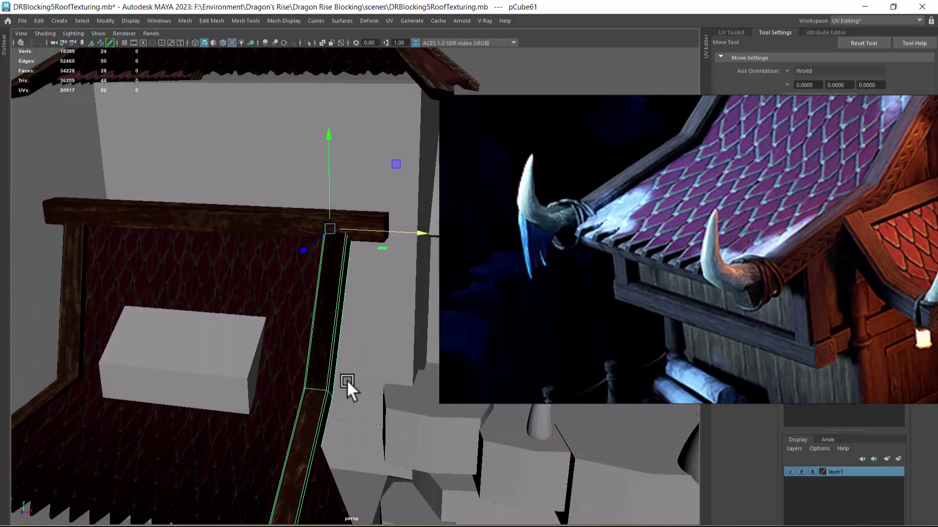
{"action": "right_click_drag", "start_coordinate": [352, 360], "coordinate": [298, 346], "text": "alt"}
{"action": "left_click_drag", "start_coordinate": [297, 345], "coordinate": [318, 334], "text": "alt"}
{"action": "right_click_drag", "start_coordinate": [320, 336], "coordinate": [387, 356], "text": "alt"}
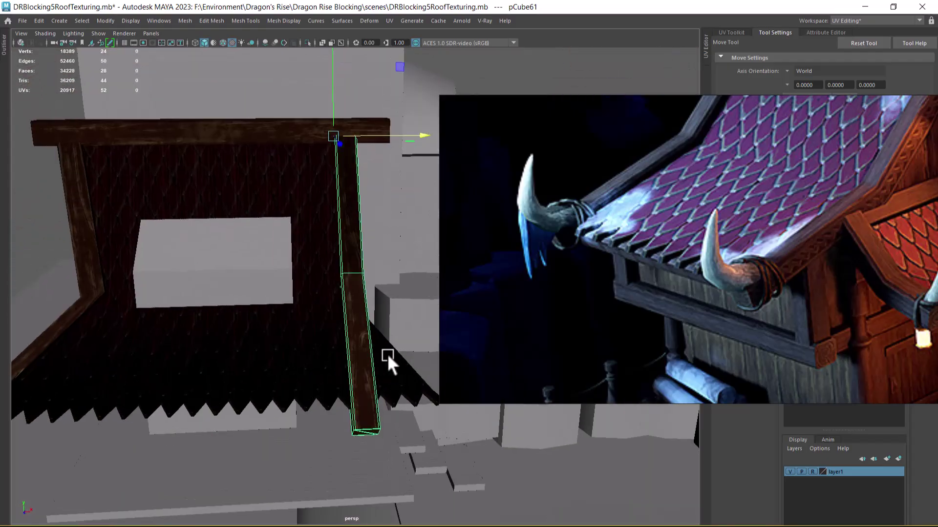
{"action": "right_click_drag", "start_coordinate": [328, 339], "coordinate": [235, 336], "text": "alt"}
{"action": "left_click_drag", "start_coordinate": [235, 336], "coordinate": [272, 341], "text": "alt"}
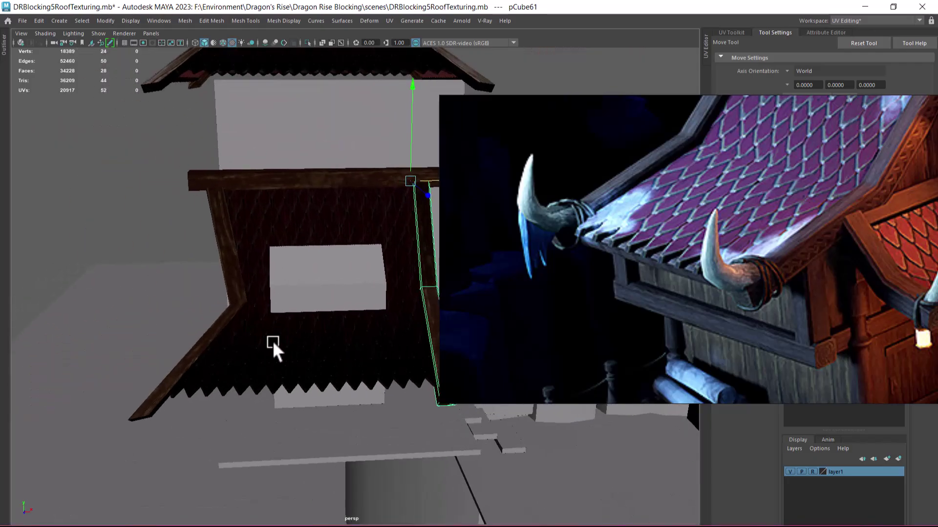
{"action": "left_click", "coordinate": [223, 326]}
{"action": "key", "text": "Delete"}
Step: Duplicate the new side beam and move the copy across to the opposite edge of the lower roof
{"action": "left_click_drag", "start_coordinate": [283, 329], "coordinate": [340, 272], "text": "alt"}
{"action": "left_click", "coordinate": [344, 257]}
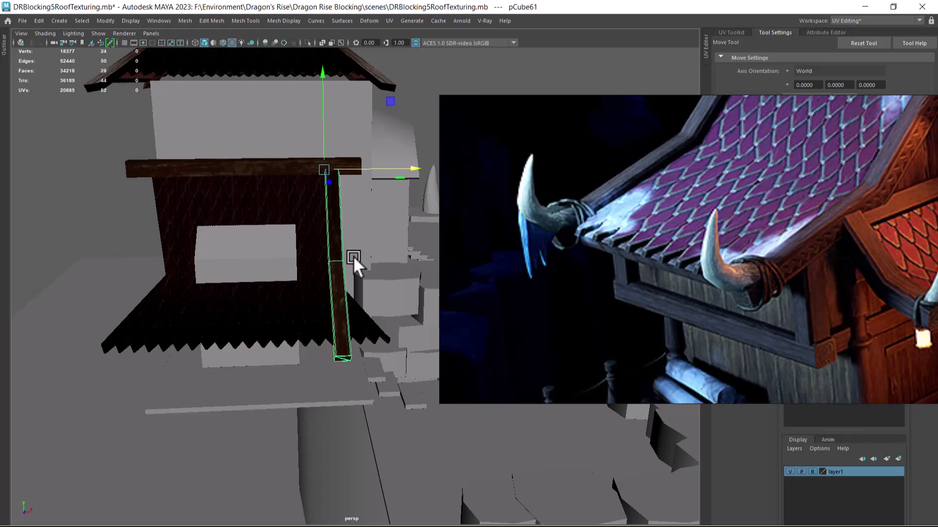
{"action": "left_click_drag", "start_coordinate": [414, 174], "coordinate": [254, 183]}
{"action": "left_click_drag", "start_coordinate": [195, 300], "coordinate": [221, 352], "text": "alt"}
{"action": "right_click_drag", "start_coordinate": [220, 353], "coordinate": [333, 394], "text": "alt"}
{"action": "left_click_drag", "start_coordinate": [333, 395], "coordinate": [251, 301], "text": "alt"}
Step: Select the lower roof's tile surface with both side beams and hide all unselected objects
{"action": "left_click", "coordinate": [326, 386]}
{"action": "right_click_drag", "start_coordinate": [251, 301], "coordinate": [277, 368], "text": "alt"}
{"action": "right_click_drag", "start_coordinate": [296, 337], "coordinate": [251, 313], "text": "alt"}
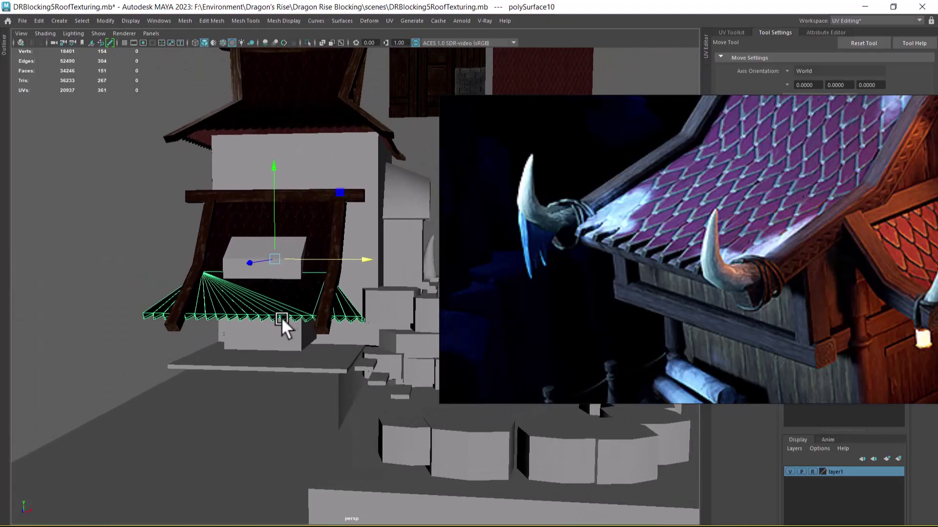
{"action": "left_click", "coordinate": [321, 303], "text": "shift"}
{"action": "left_click", "coordinate": [186, 304], "text": "shift"}
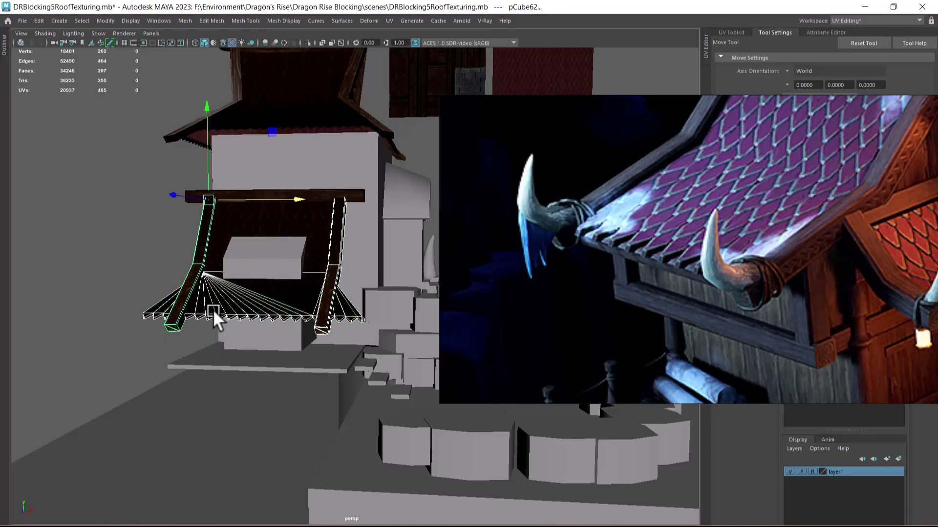
{"action": "key", "text": "alt+h"}
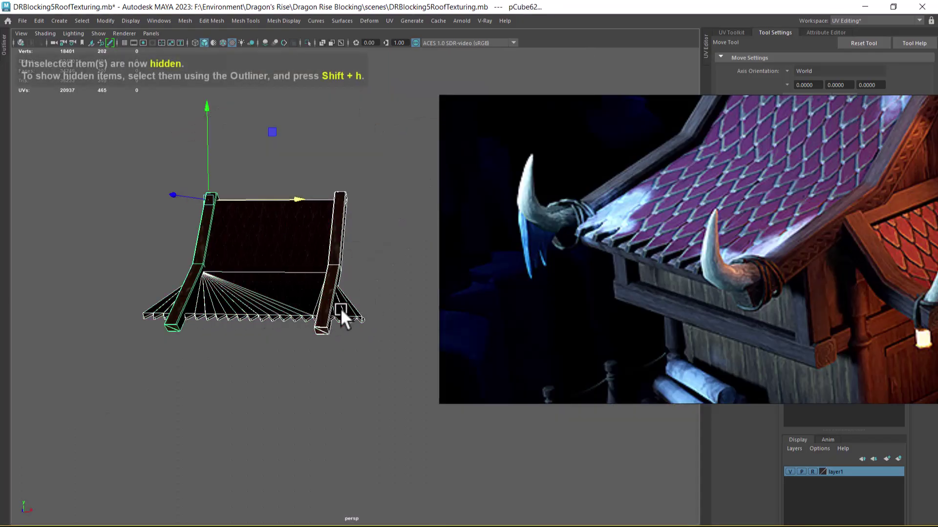
Step: Select the isolated roof tile surface in the front view and move the reference image farther aside
{"action": "middle_click_drag", "start_coordinate": [350, 299], "coordinate": [287, 192], "text": "alt"}
{"action": "right_click_drag", "start_coordinate": [287, 191], "coordinate": [338, 291], "text": "alt"}
{"action": "left_click", "coordinate": [339, 291]}
{"action": "left_click", "coordinate": [277, 204]}
{"action": "right_click_drag", "start_coordinate": [277, 204], "coordinate": [271, 230], "text": "alt"}
{"action": "left_click_drag", "start_coordinate": [270, 230], "coordinate": [318, 344], "text": "alt"}
{"action": "scroll", "coordinate": [318, 344], "scroll_direction": "down", "scroll_amount": 2}
{"action": "left_click_drag", "start_coordinate": [630, 111], "coordinate": [722, 104]}
{"action": "scroll", "coordinate": [373, 227], "scroll_direction": "up", "scroll_amount": 3}
{"action": "middle_click_drag", "start_coordinate": [343, 250], "coordinate": [459, 244], "text": "alt"}
{"action": "mouse_move", "coordinate": [459, 243]}
{"action": "left_mouse_down", "text": "alt"}
{"action": "mouse_move", "coordinate": [421, 230]}
{"action": "mouse_move", "coordinate": [444, 245]}
{"action": "left_mouse_up", "text": "alt"}
{"action": "scroll", "coordinate": [434, 237], "scroll_direction": "up", "scroll_amount": 1}
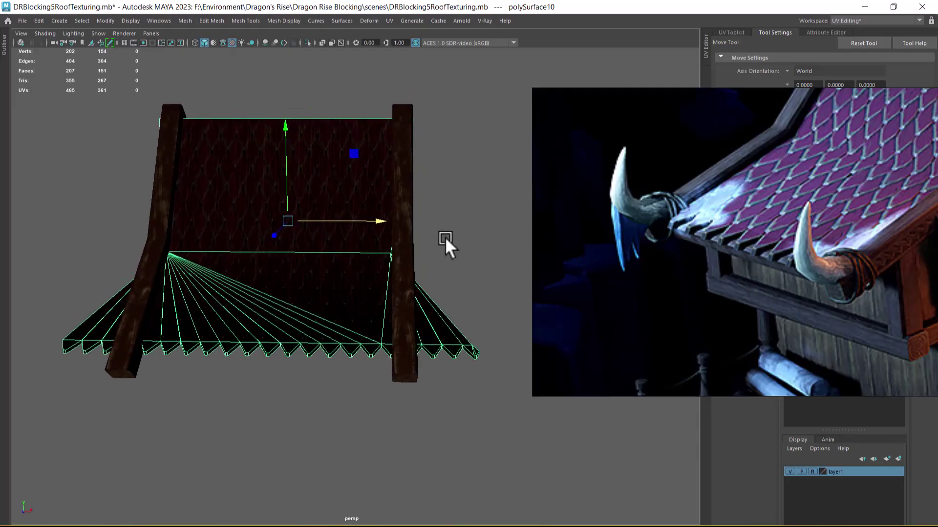
{"action": "key", "text": "space"}
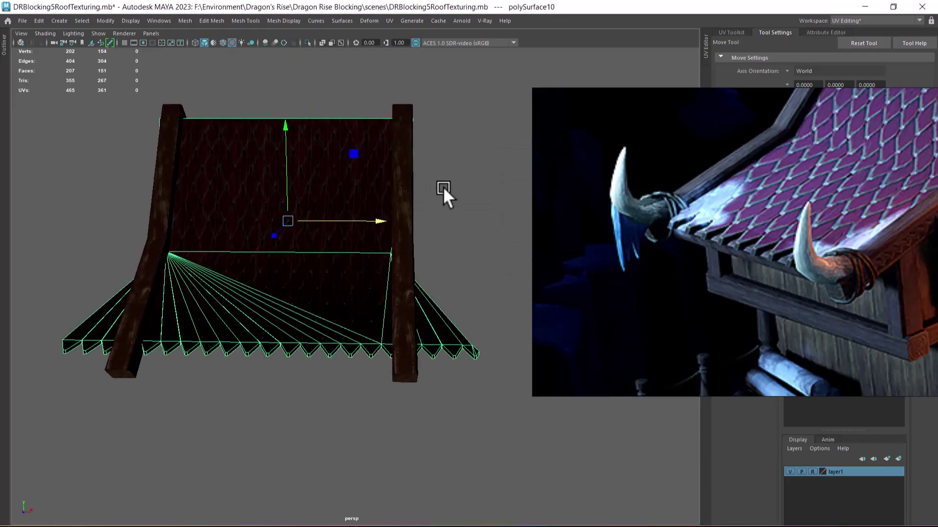
{"action": "key", "text": "space"}
{"action": "left_click_drag", "start_coordinate": [439, 183], "coordinate": [441, 198]}
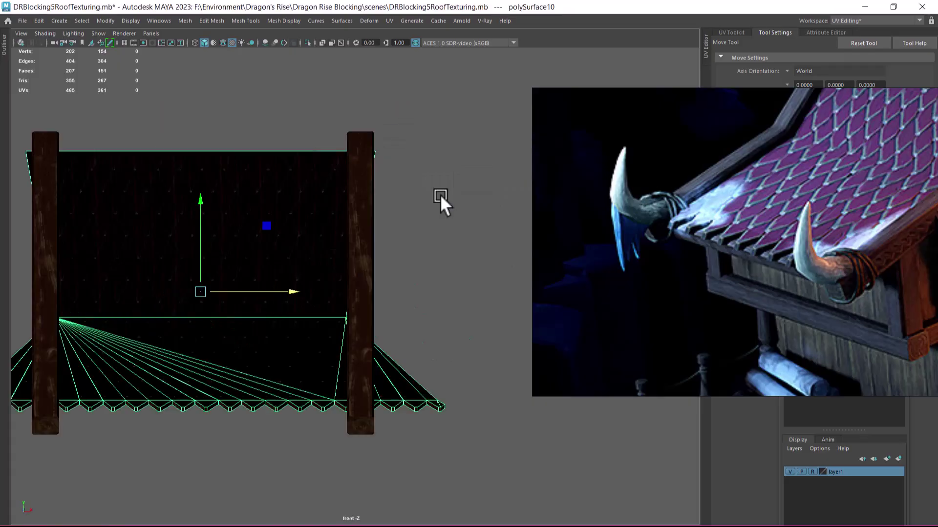
Step: Start the Multi-Cut tool on the roof tile surface and enable Delete Faces for its slices
{"action": "right_click", "coordinate": [446, 204], "text": "ctrl+shift"}
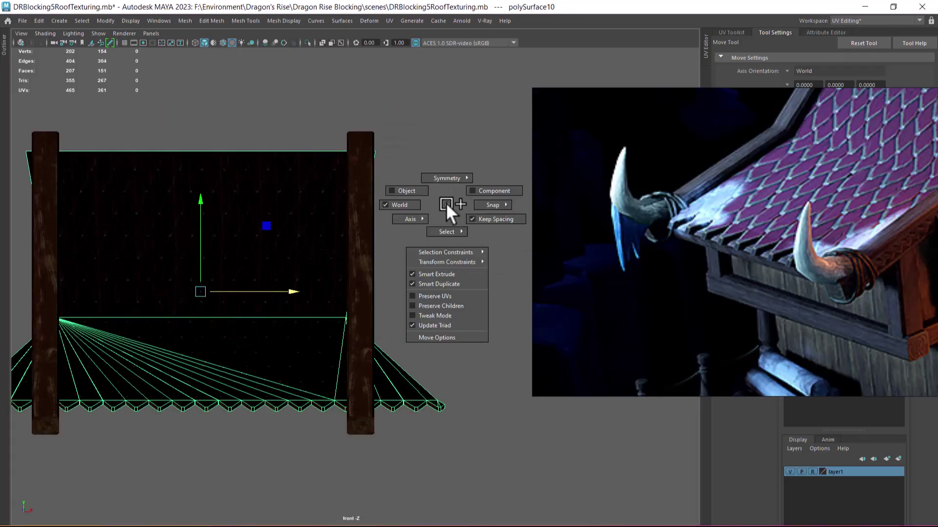
{"action": "left_click", "coordinate": [450, 215]}
{"action": "left_click", "coordinate": [402, 385]}
{"action": "right_click", "coordinate": [457, 202], "text": "ctrl+shift"}
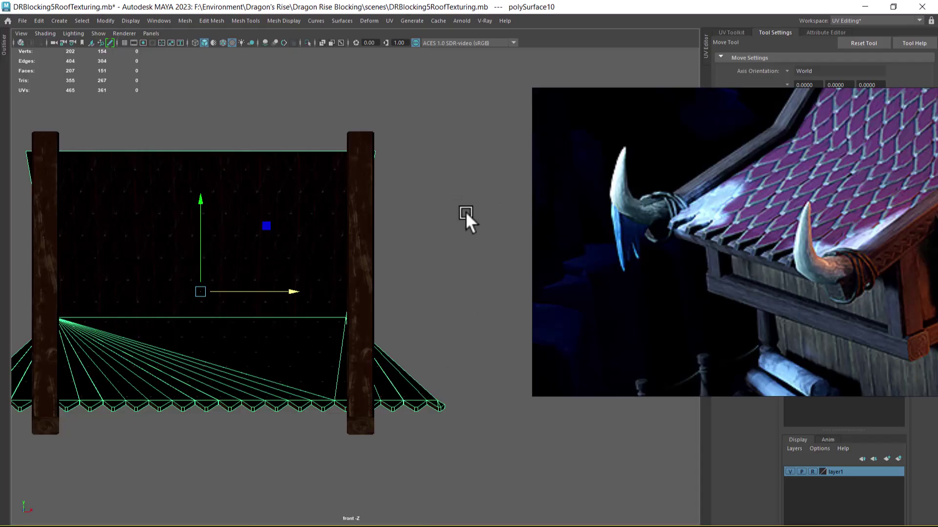
{"action": "right_click", "coordinate": [464, 212], "text": "shift"}
{"action": "right_click_drag", "start_coordinate": [465, 211], "coordinate": [433, 215], "text": "shift"}
{"action": "left_click_drag", "start_coordinate": [872, 95], "coordinate": [338, 213]}
{"action": "left_click", "coordinate": [521, 223]}
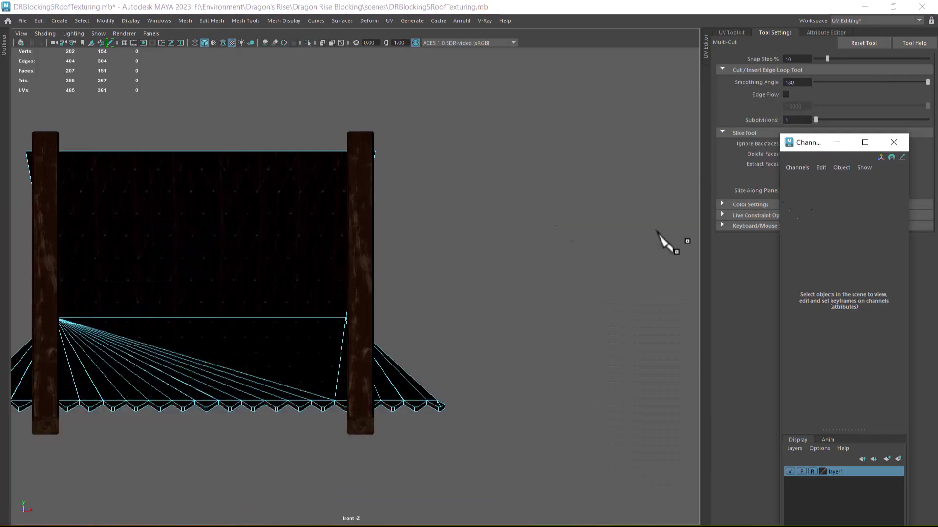
{"action": "left_click", "coordinate": [887, 142]}
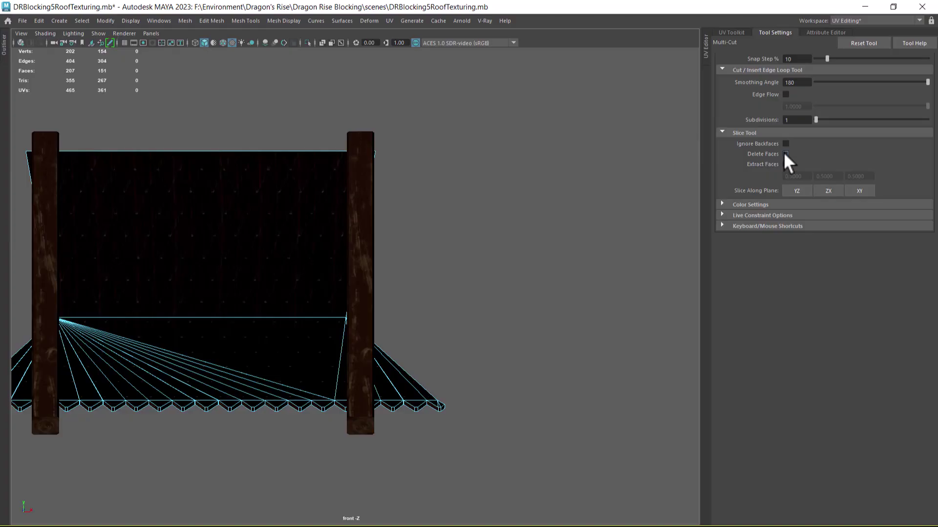
Step: Slice the tile surface vertically along both side beams in the front view, removing the faces that overhang beyond them
{"action": "left_click_drag", "start_coordinate": [336, 99], "coordinate": [335, 450], "text": "shift"}
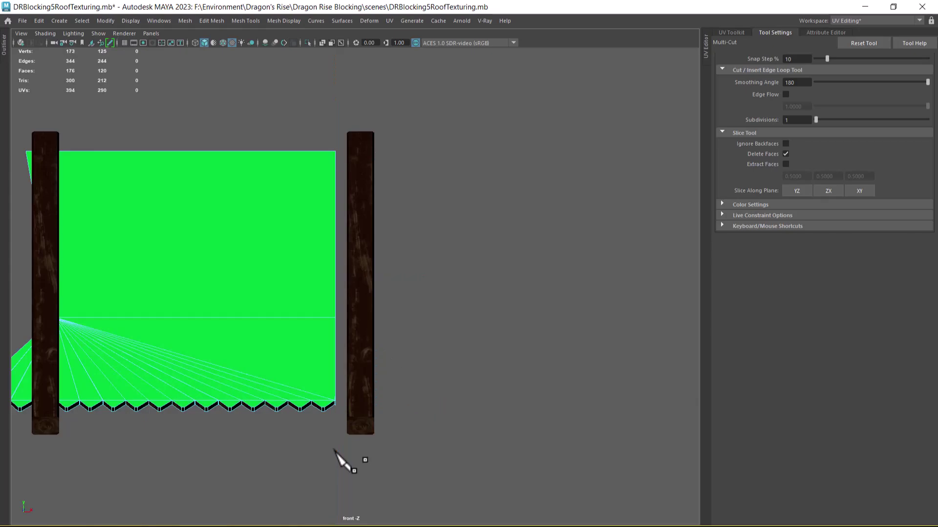
{"action": "key", "text": "ctrl+z"}
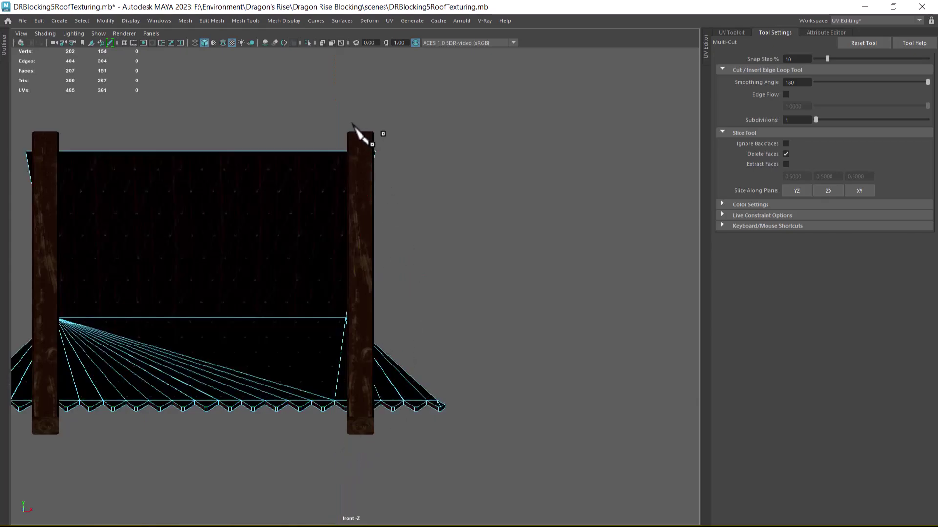
{"action": "left_click_drag", "start_coordinate": [363, 218], "coordinate": [366, 445], "text": "shift"}
{"action": "middle_click_drag", "start_coordinate": [238, 447], "coordinate": [381, 436], "text": "alt"}
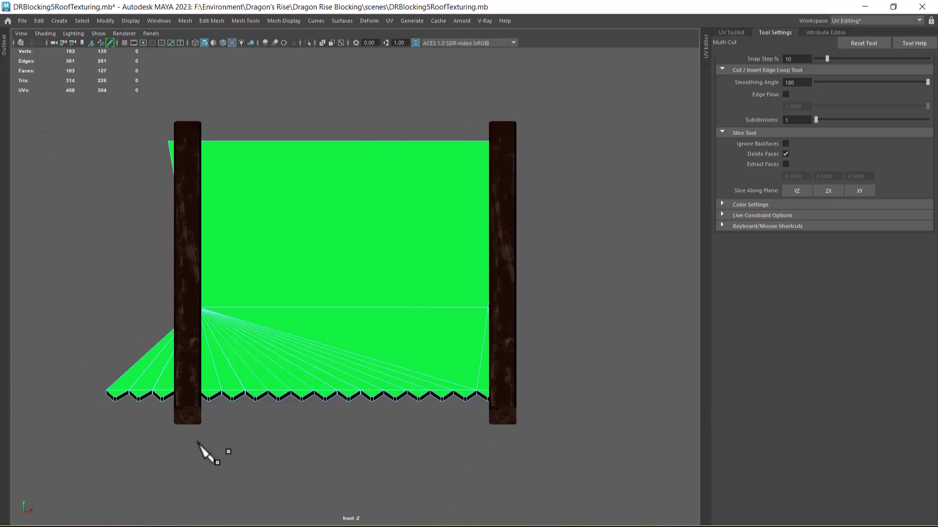
{"action": "left_click_drag", "start_coordinate": [187, 453], "coordinate": [195, 124], "text": "shift"}
Step: Return to object selection and show the hidden scene objects again in the perspective view
{"action": "key", "text": "w"}
{"action": "left_click", "coordinate": [345, 266]}
{"action": "right_click_drag", "start_coordinate": [344, 260], "coordinate": [563, 182]}
{"action": "left_click", "coordinate": [324, 326]}
{"action": "key", "text": "space"}
{"action": "left_click_drag", "start_coordinate": [376, 359], "coordinate": [324, 287]}
{"action": "right_click_drag", "start_coordinate": [324, 247], "coordinate": [358, 522]}
{"action": "right_click_drag", "start_coordinate": [410, 461], "coordinate": [408, 462]}
{"action": "left_click", "coordinate": [532, 412]}
{"action": "left_click_drag", "start_coordinate": [590, 413], "coordinate": [509, 386], "text": "alt"}
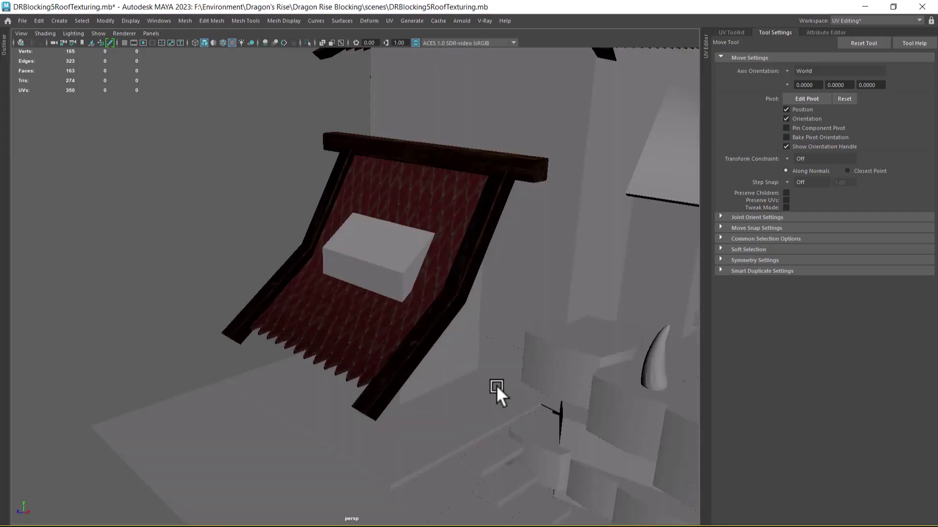
Step: Group the ridge beam, tile surface and both side beams of the lower roof and center the group's pivot
{"action": "scroll", "coordinate": [485, 306], "scroll_direction": "down", "scroll_amount": 3}
{"action": "scroll", "coordinate": [443, 230], "scroll_direction": "up", "scroll_amount": 5}
{"action": "left_click", "coordinate": [432, 174]}
{"action": "left_click", "coordinate": [456, 233], "text": "shift"}
{"action": "left_click", "coordinate": [352, 223], "text": "shift"}
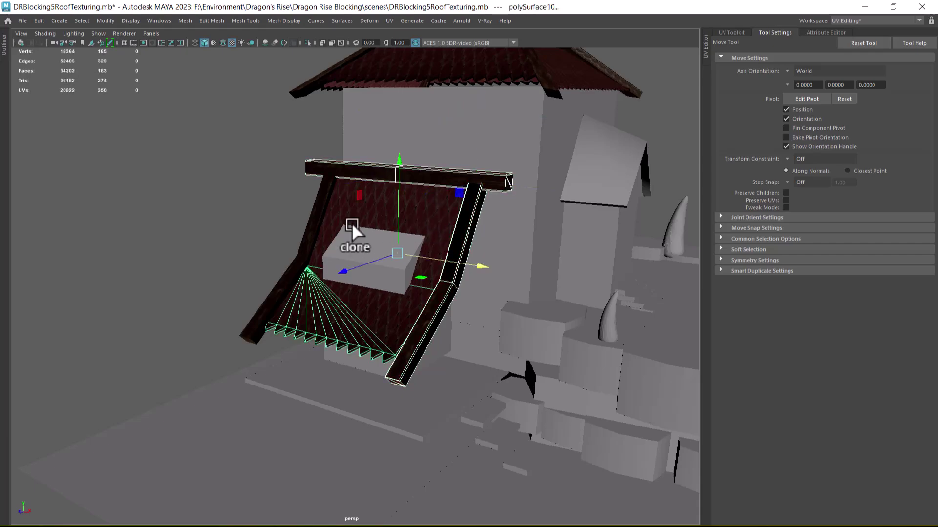
{"action": "left_click", "coordinate": [313, 223], "text": "shift"}
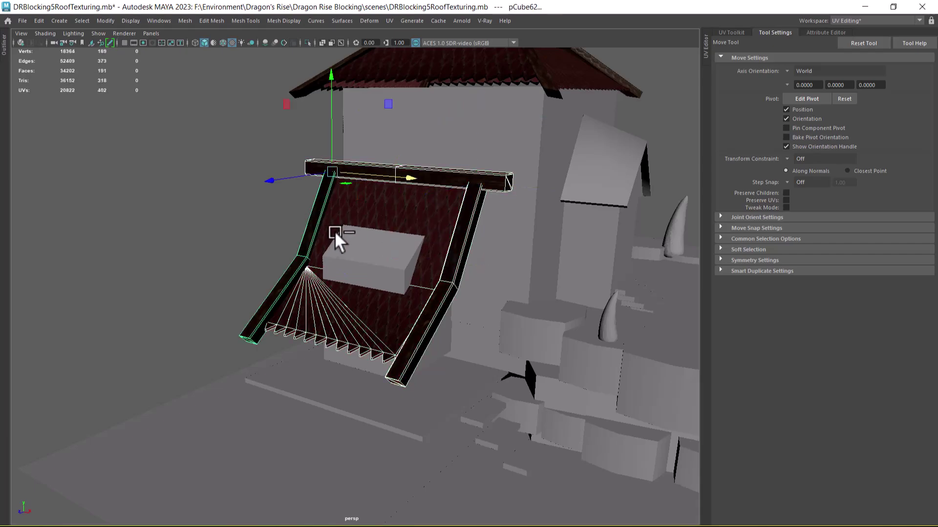
{"action": "key", "text": "ctrl+g"}
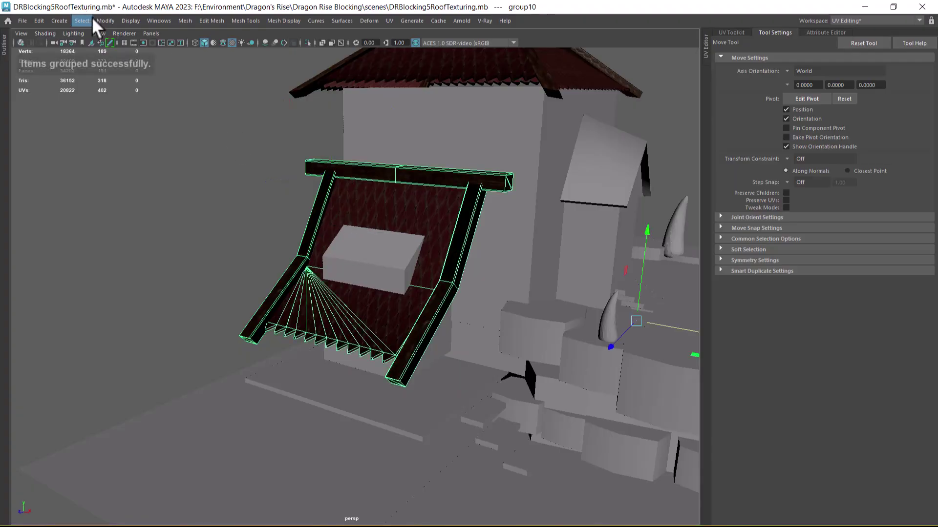
{"action": "left_click", "coordinate": [104, 20]}
{"action": "left_click", "coordinate": [134, 91]}
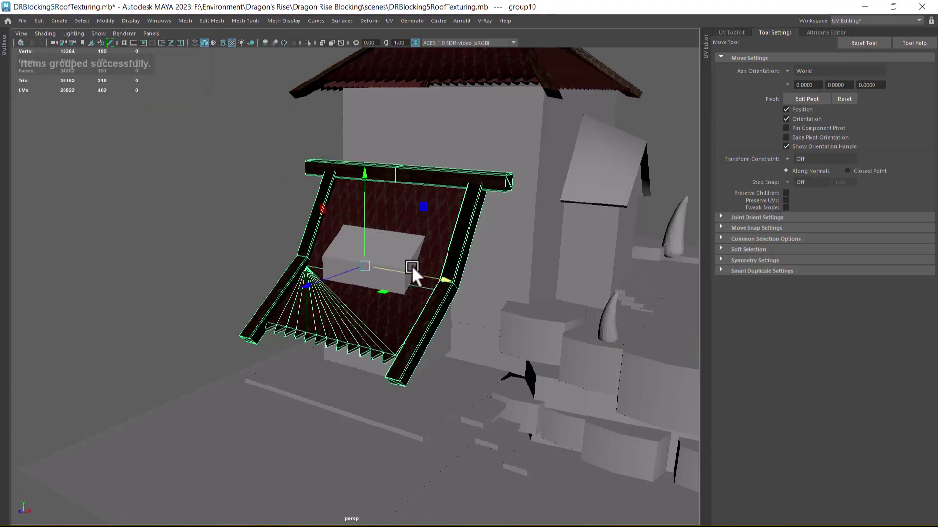
Step: Place the roof group's pivot at the middle of the ridge beam's lower edge and scale the group down uniformly
{"action": "scroll", "coordinate": [414, 267], "scroll_direction": "up", "scroll_amount": 3}
{"action": "middle_click_drag", "start_coordinate": [424, 261], "coordinate": [419, 301], "text": "alt"}
{"action": "scroll", "coordinate": [419, 302], "scroll_direction": "up", "scroll_amount": 3}
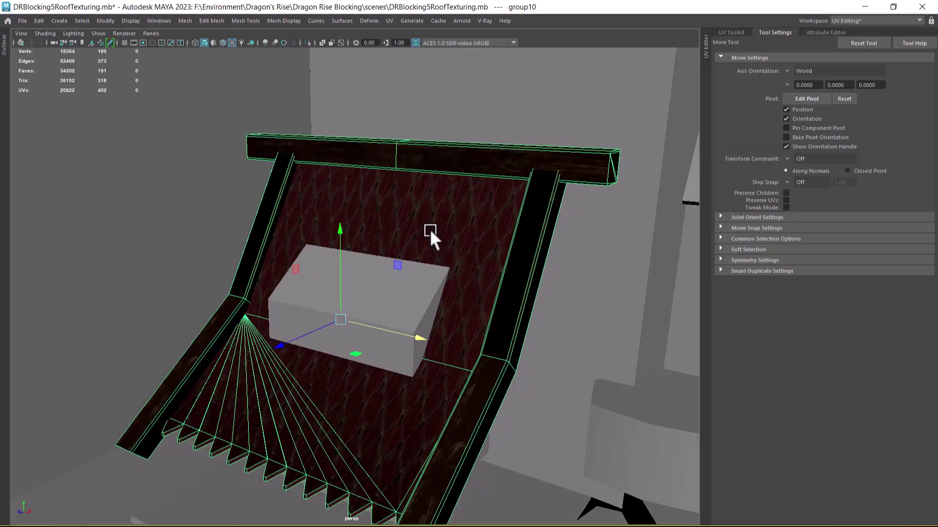
{"action": "key", "text": "d"}
{"action": "left_click", "coordinate": [394, 167]}
{"action": "key", "text": "d"}
{"action": "key", "text": "r"}
{"action": "left_click_drag", "start_coordinate": [395, 167], "coordinate": [275, 371]}
Step: Move the roof group horizontally in the left view until the ridge beam sits against the tower wall
{"action": "scroll", "coordinate": [323, 202], "scroll_direction": "down", "scroll_amount": 5}
{"action": "left_click_drag", "start_coordinate": [481, 327], "coordinate": [383, 315], "text": "alt"}
{"action": "scroll", "coordinate": [382, 315], "scroll_direction": "up", "scroll_amount": 3}
{"action": "key", "text": "w"}
{"action": "key", "text": "space"}
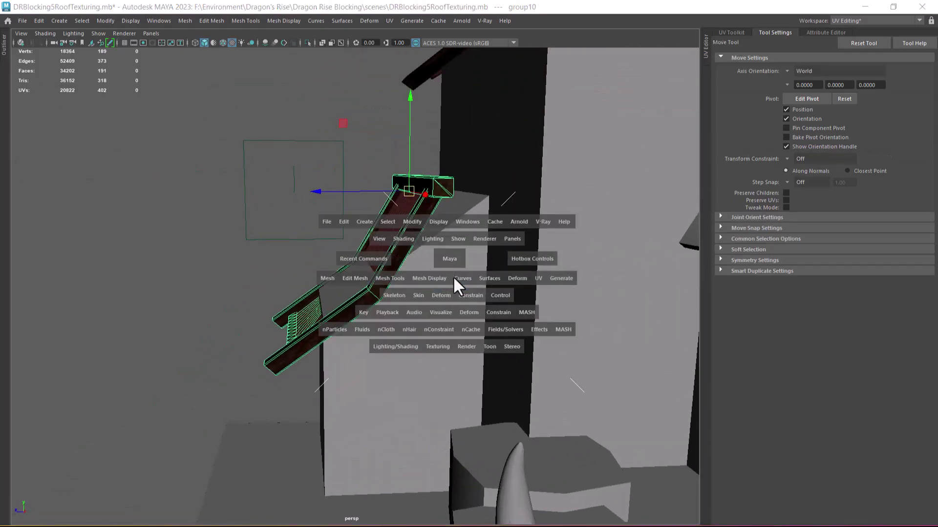
{"action": "left_click_drag", "start_coordinate": [453, 276], "coordinate": [454, 276]}
{"action": "left_click", "coordinate": [436, 255]}
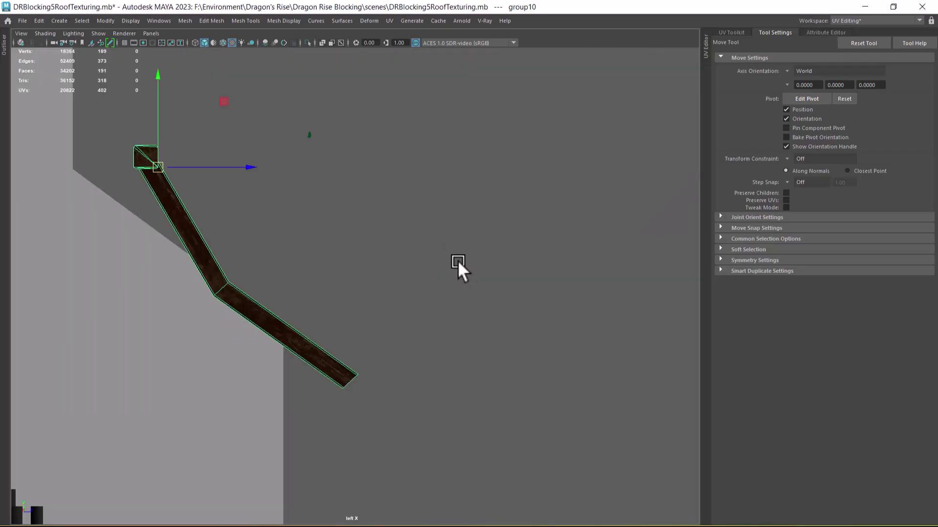
{"action": "left_click_drag", "start_coordinate": [403, 253], "coordinate": [356, 258]}
{"action": "scroll", "coordinate": [506, 322], "scroll_direction": "up", "scroll_amount": 2}
{"action": "middle_click_drag", "start_coordinate": [508, 334], "coordinate": [506, 284], "text": "alt"}
{"action": "scroll", "coordinate": [476, 289], "scroll_direction": "up", "scroll_amount": 2}
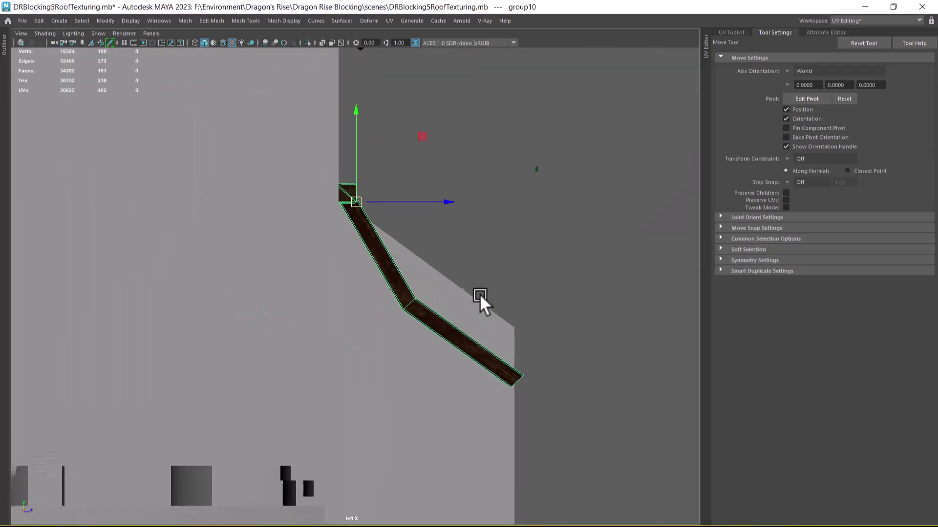
Step: Compare the roof group's slope and its fit over the small building with the Dragon rise reference image
{"action": "key", "text": "space"}
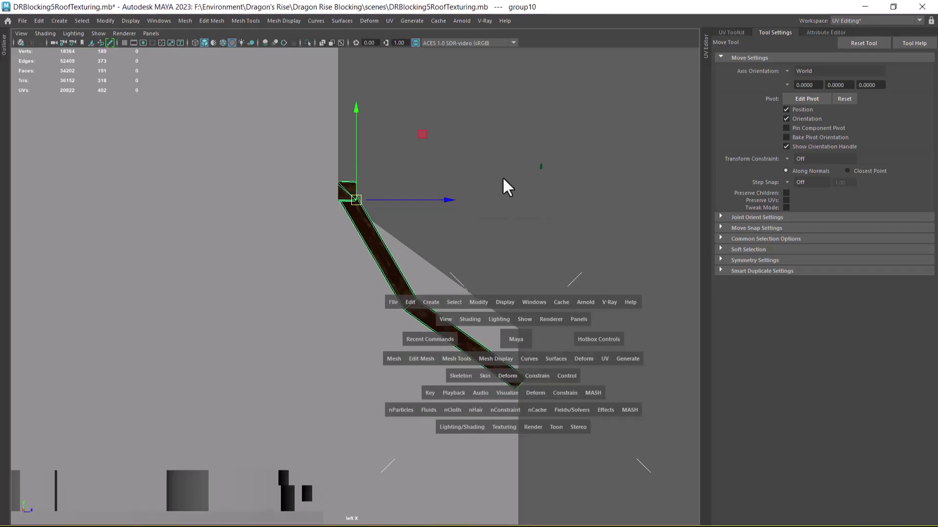
{"action": "left_click", "coordinate": [505, 184]}
{"action": "key", "text": "f"}
{"action": "left_click_drag", "start_coordinate": [453, 272], "coordinate": [499, 276], "text": "alt"}
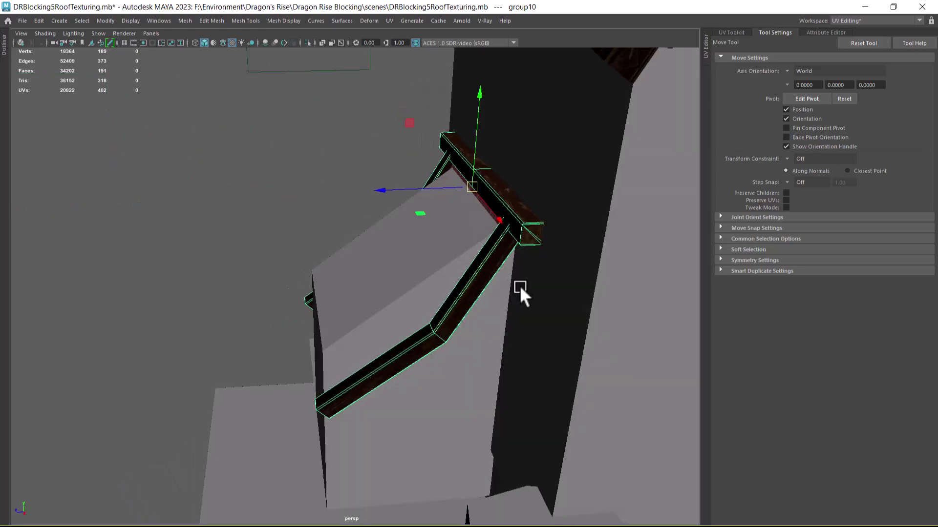
{"action": "key", "text": "alt+Tab"}
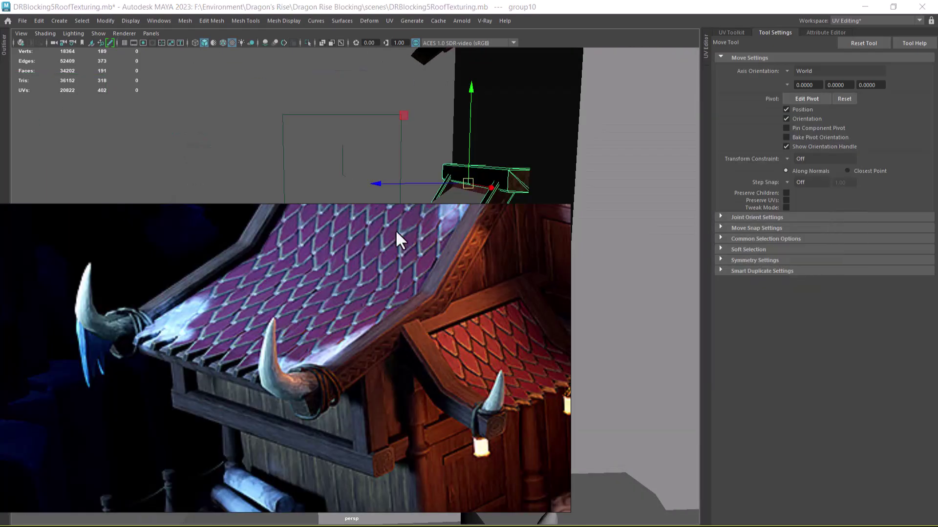
{"action": "left_click_drag", "start_coordinate": [376, 216], "coordinate": [889, 94]}
{"action": "scroll", "coordinate": [774, 236], "scroll_direction": "down", "scroll_amount": 3}
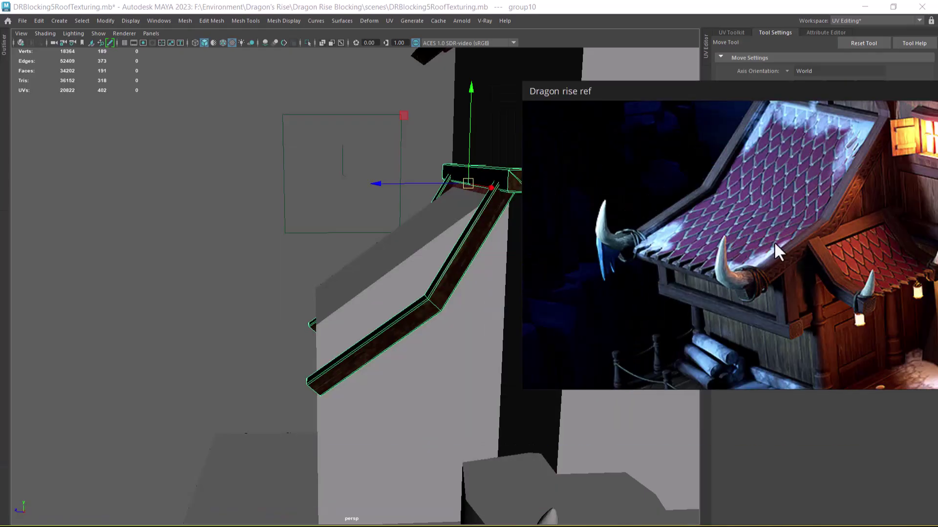
{"action": "right_click_drag", "start_coordinate": [389, 318], "coordinate": [356, 329], "text": "alt"}
{"action": "left_click_drag", "start_coordinate": [356, 329], "coordinate": [359, 311], "text": "alt"}
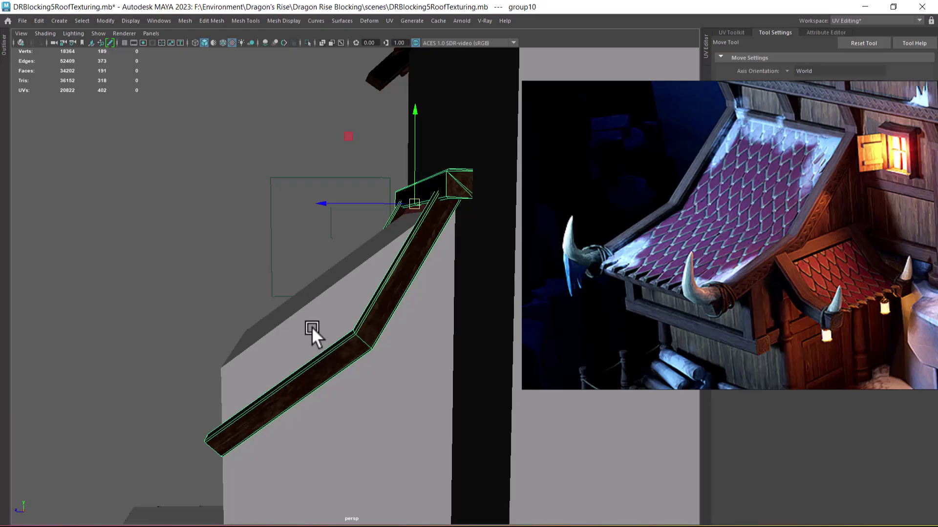
{"action": "left_click_drag", "start_coordinate": [388, 335], "coordinate": [363, 362], "text": "alt"}
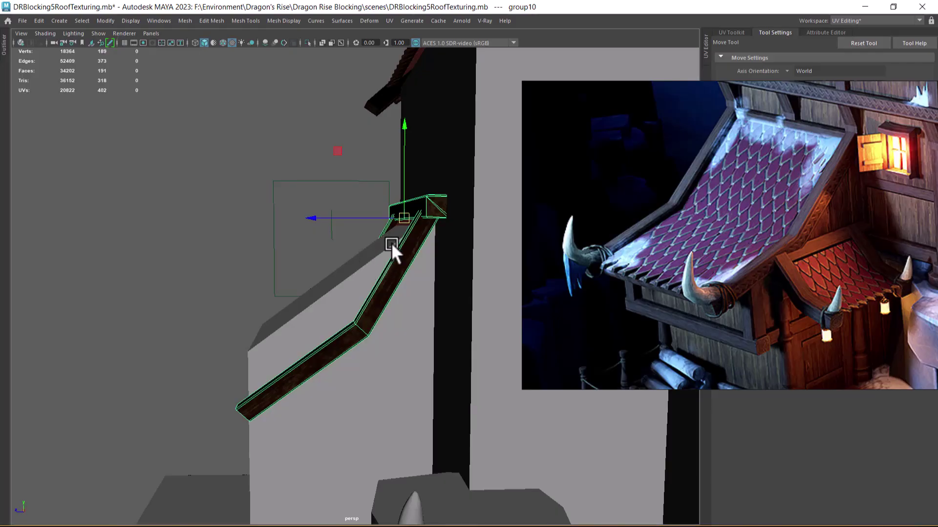
Step: Try to slide the roof group outward from the tower wall
{"action": "left_click_drag", "start_coordinate": [377, 288], "coordinate": [349, 326], "text": "alt"}
{"action": "left_click_drag", "start_coordinate": [327, 222], "coordinate": [263, 216], "text": "alt"}
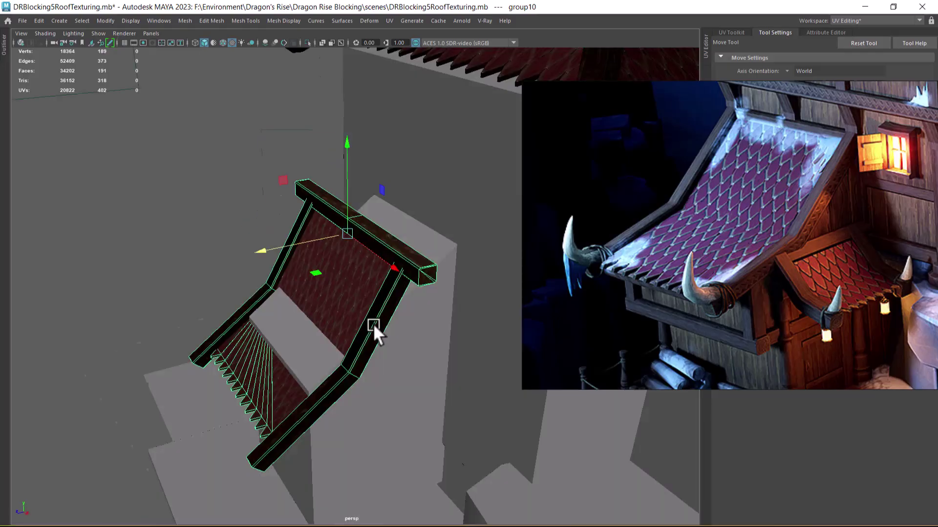
{"action": "left_click_drag", "start_coordinate": [373, 324], "coordinate": [400, 327], "text": "alt"}
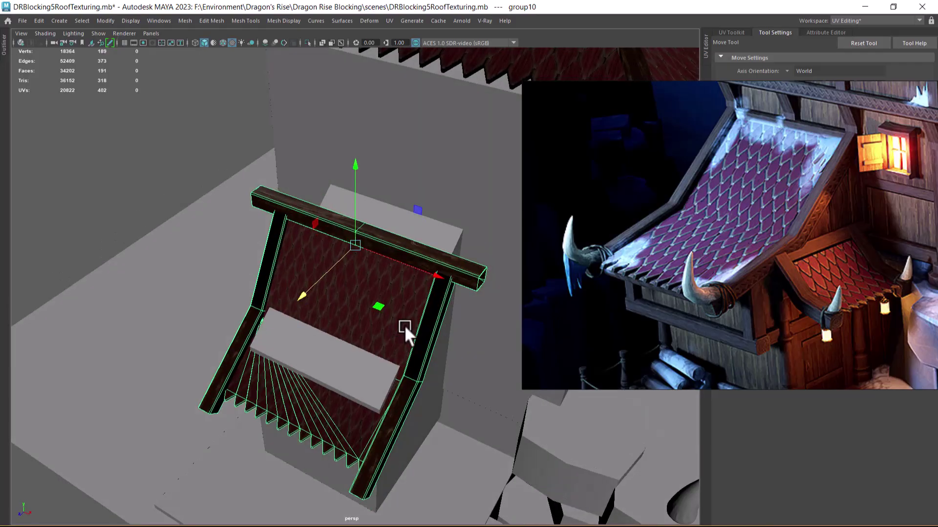
{"action": "middle_click_drag", "start_coordinate": [401, 327], "coordinate": [409, 315]}
{"action": "left_click_drag", "start_coordinate": [430, 296], "coordinate": [427, 207], "text": "alt"}
Step: Group the tile surface and both side beams without the ridge beam
{"action": "left_click", "coordinate": [470, 296]}
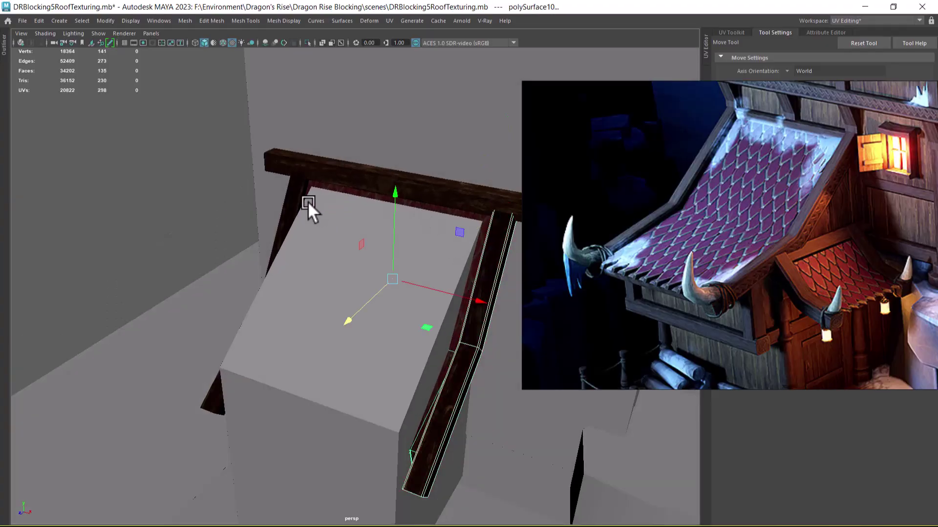
{"action": "left_click", "coordinate": [291, 189]}
{"action": "left_click_drag", "start_coordinate": [314, 245], "coordinate": [383, 306], "text": "alt"}
{"action": "key", "text": "e"}
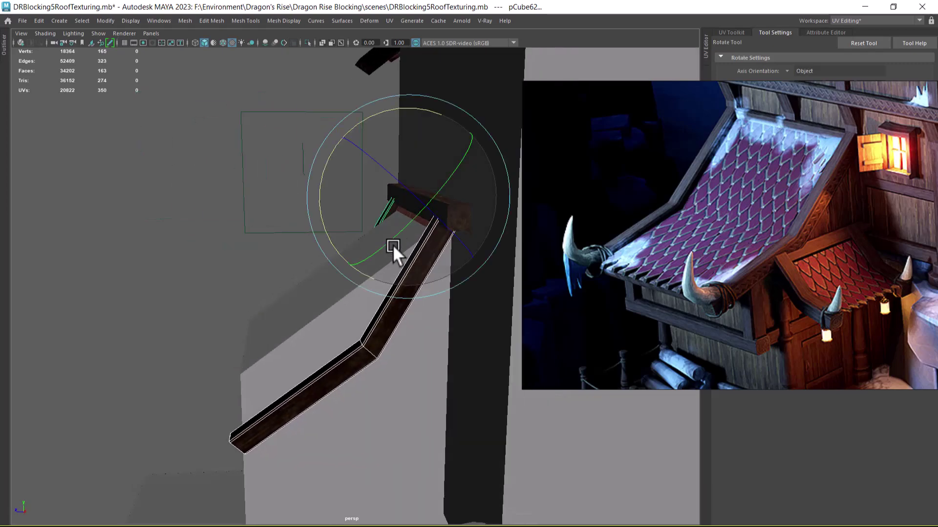
{"action": "left_click", "coordinate": [388, 215], "text": "shift"}
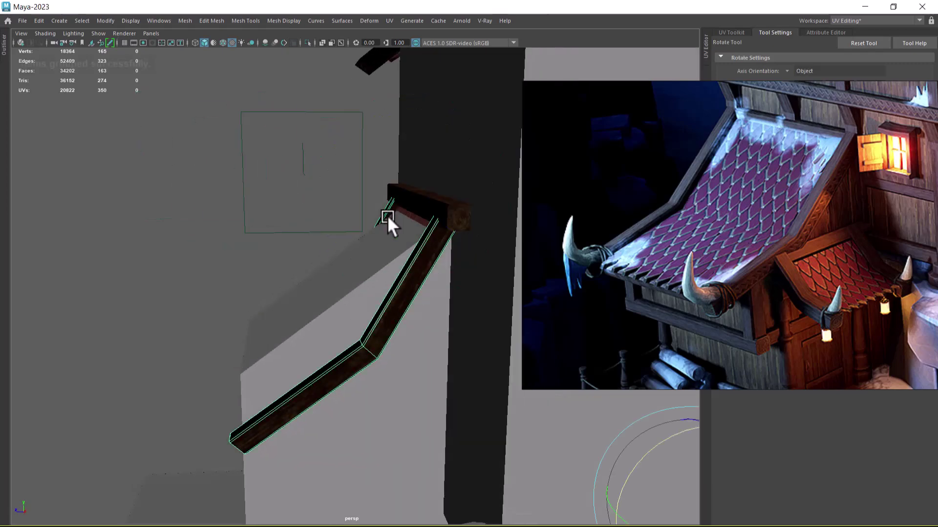
{"action": "key", "text": "ctrl+g"}
Step: Turn on the wireframe-on-shaded display in the perspective view
{"action": "mouse_move", "coordinate": [385, 274]}
{"action": "left_mouse_down", "text": "alt"}
{"action": "mouse_move", "coordinate": [408, 262]}
{"action": "mouse_move", "coordinate": [396, 281]}
{"action": "left_mouse_up", "text": "alt"}
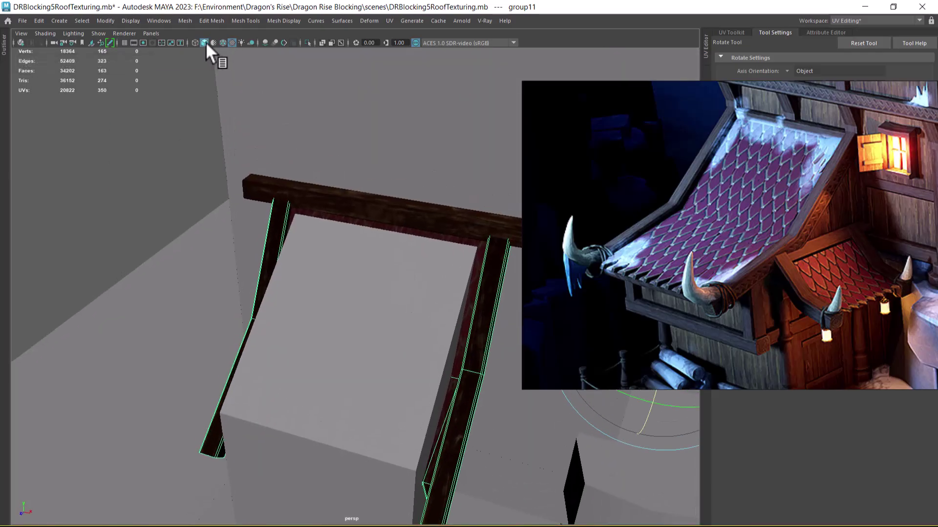
{"action": "left_click", "coordinate": [222, 43]}
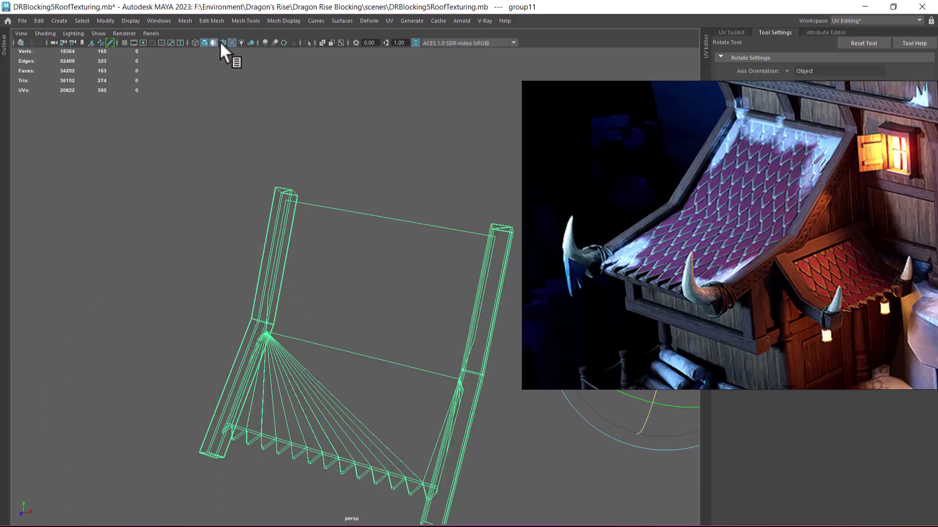
{"action": "left_click", "coordinate": [222, 42]}
{"action": "left_click", "coordinate": [221, 43]}
Step: Place the new tile-and-beam group's pivot at the middle of the ridge beam's lower edge
{"action": "scroll", "coordinate": [381, 309], "scroll_direction": "up", "scroll_amount": 3}
{"action": "middle_click_drag", "start_coordinate": [382, 308], "coordinate": [350, 354], "text": "alt"}
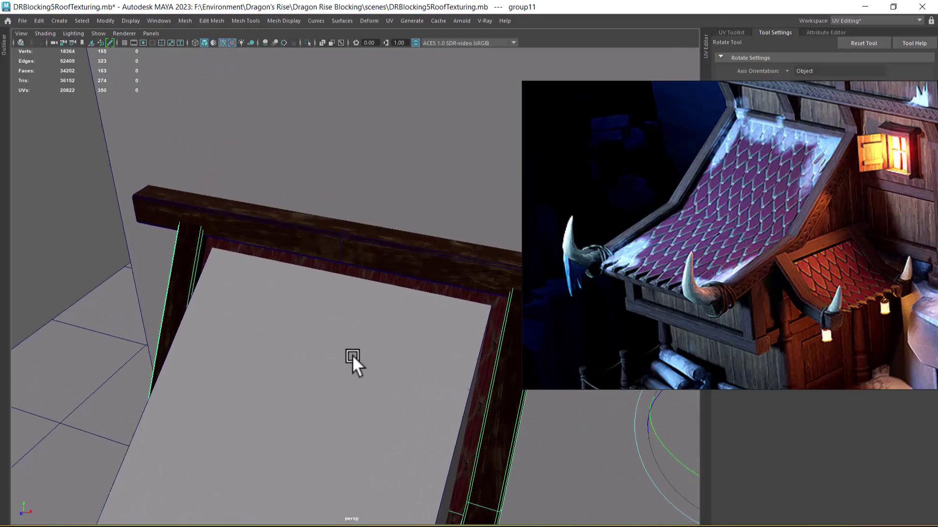
{"action": "right_click_drag", "start_coordinate": [350, 354], "coordinate": [368, 352], "text": "alt"}
{"action": "key", "text": "w"}
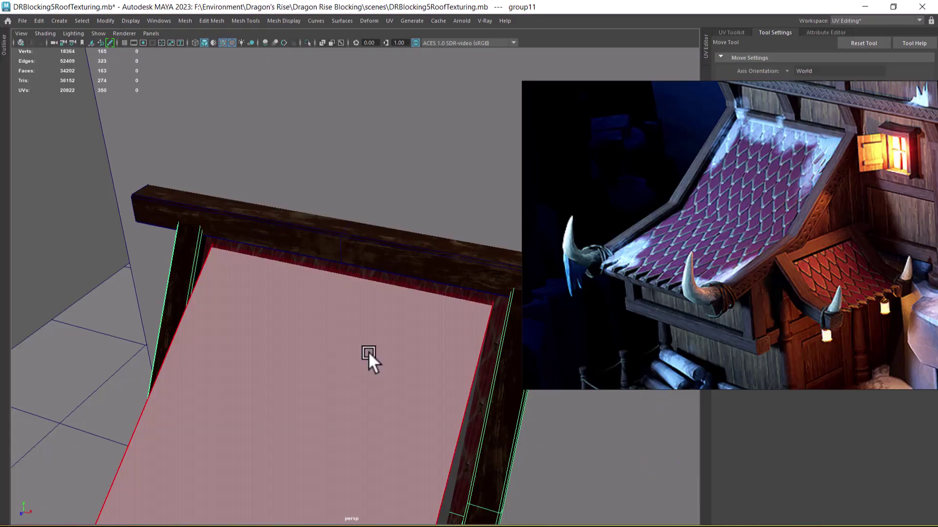
{"action": "left_click_drag", "start_coordinate": [338, 257], "coordinate": [295, 328], "text": "alt"}
{"action": "key", "text": "e"}
Step: Rotate the tile-and-beam group upward about the ridge in the left view to a shallower slope closer to the building's slanted top
{"action": "key", "text": "space"}
{"action": "key", "text": "space"}
{"action": "right_click_drag", "start_coordinate": [374, 365], "coordinate": [341, 331], "text": "alt"}
{"action": "middle_click_drag", "start_coordinate": [342, 331], "coordinate": [253, 335], "text": "alt"}
{"action": "right_click_drag", "start_coordinate": [253, 335], "coordinate": [301, 335], "text": "alt"}
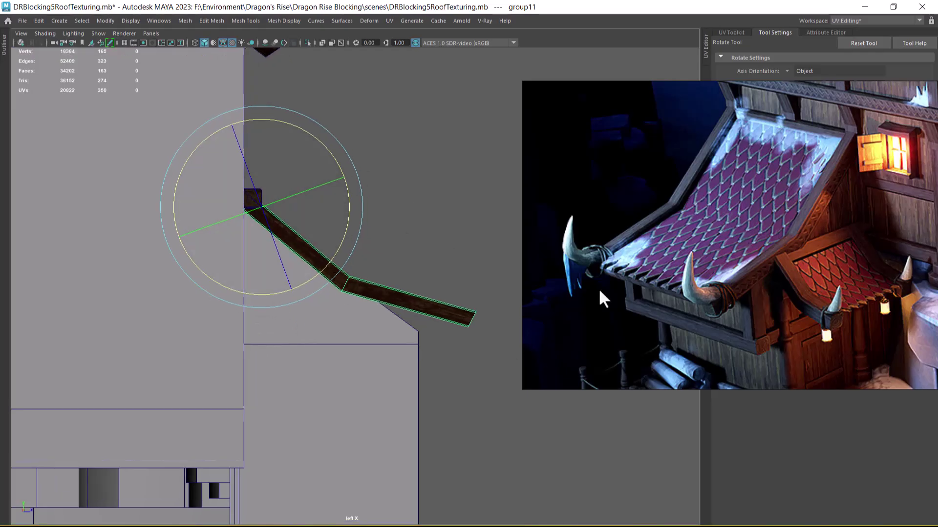
{"action": "left_click_drag", "start_coordinate": [327, 146], "coordinate": [330, 154]}
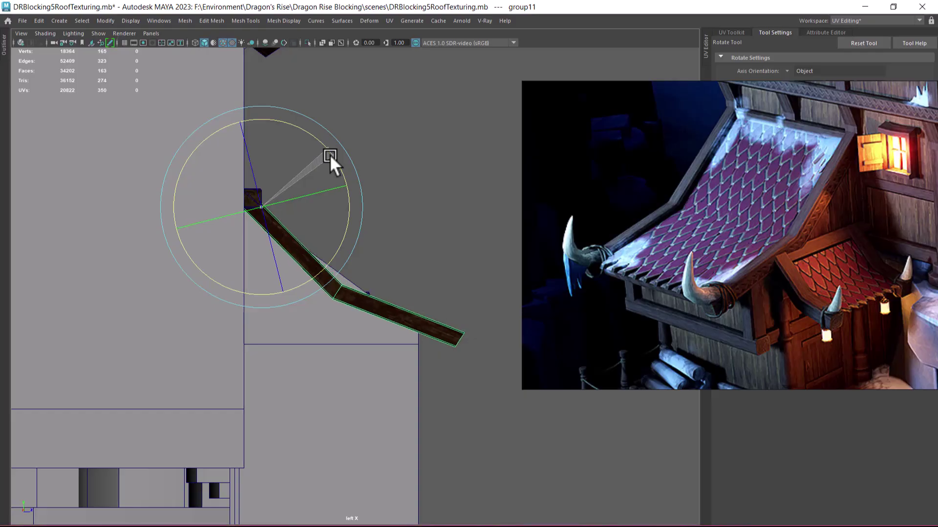
Step: Examine the rotated roof from several angles in the perspective view against the reference image
{"action": "scroll", "coordinate": [365, 268], "scroll_direction": "down", "scroll_amount": 2}
{"action": "key", "text": "space"}
{"action": "left_click_drag", "start_coordinate": [389, 340], "coordinate": [406, 415]}
{"action": "key", "text": "w"}
{"action": "left_click_drag", "start_coordinate": [464, 415], "coordinate": [426, 428], "text": "alt"}
{"action": "right_click_drag", "start_coordinate": [426, 429], "coordinate": [454, 417], "text": "alt"}
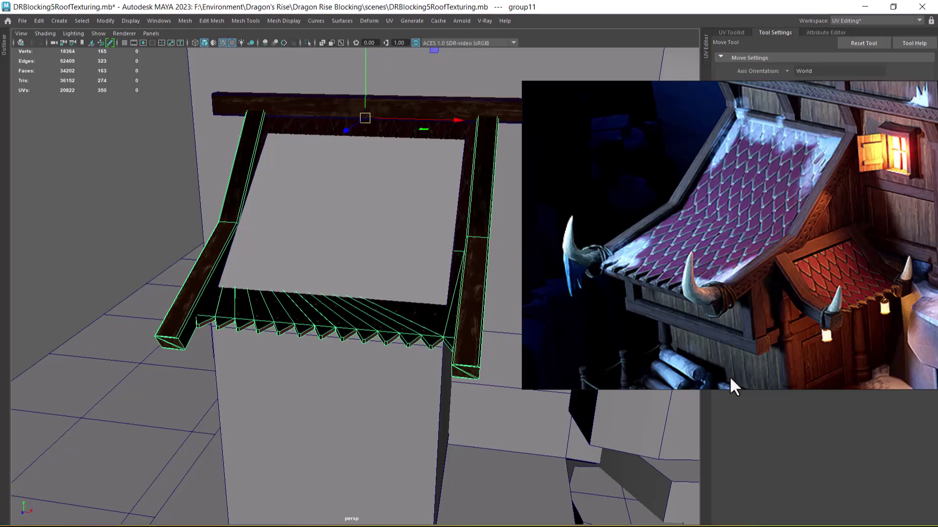
{"action": "left_click_drag", "start_coordinate": [372, 355], "coordinate": [435, 353], "text": "alt"}
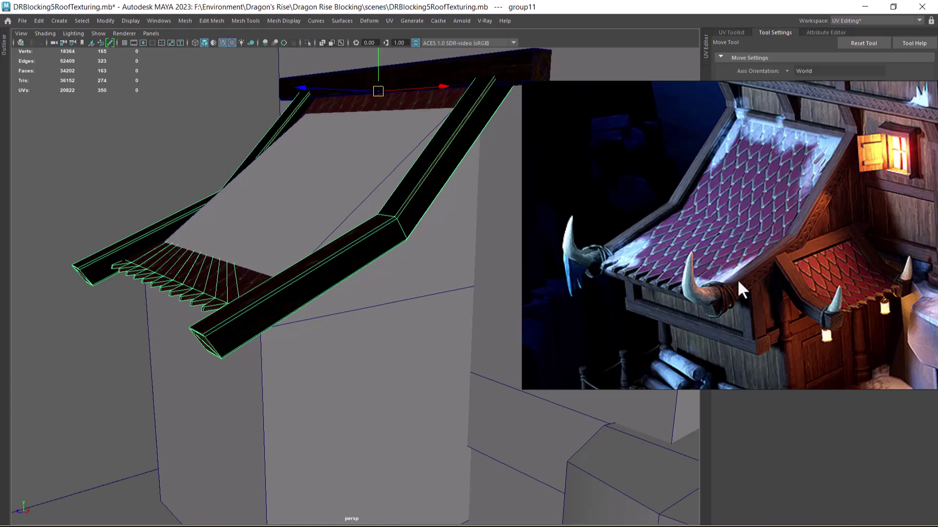
Step: Insert an edge loop across the small building's slanted top and lower it to follow the roof's bend beneath the tiles
{"action": "left_click_drag", "start_coordinate": [308, 369], "coordinate": [357, 342], "text": "alt"}
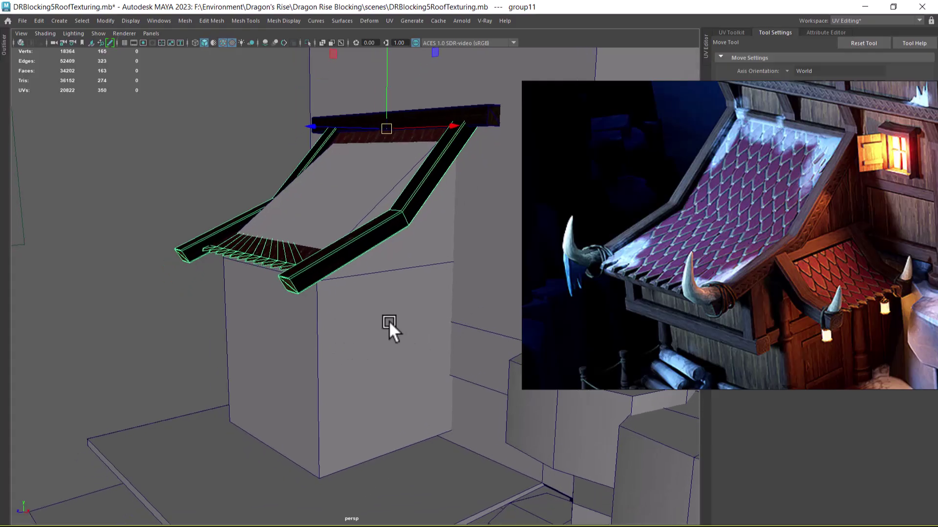
{"action": "left_click_drag", "start_coordinate": [393, 297], "coordinate": [436, 263], "text": "alt"}
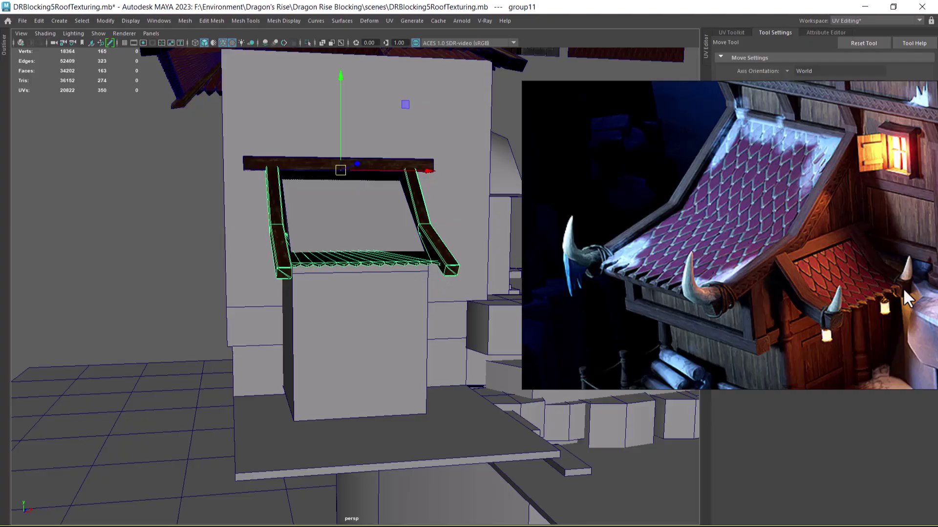
{"action": "left_click", "coordinate": [376, 292]}
{"action": "mouse_move", "coordinate": [376, 292]}
{"action": "left_mouse_down", "text": "alt"}
{"action": "mouse_move", "coordinate": [433, 293]}
{"action": "mouse_move", "coordinate": [387, 306]}
{"action": "left_mouse_up", "text": "alt"}
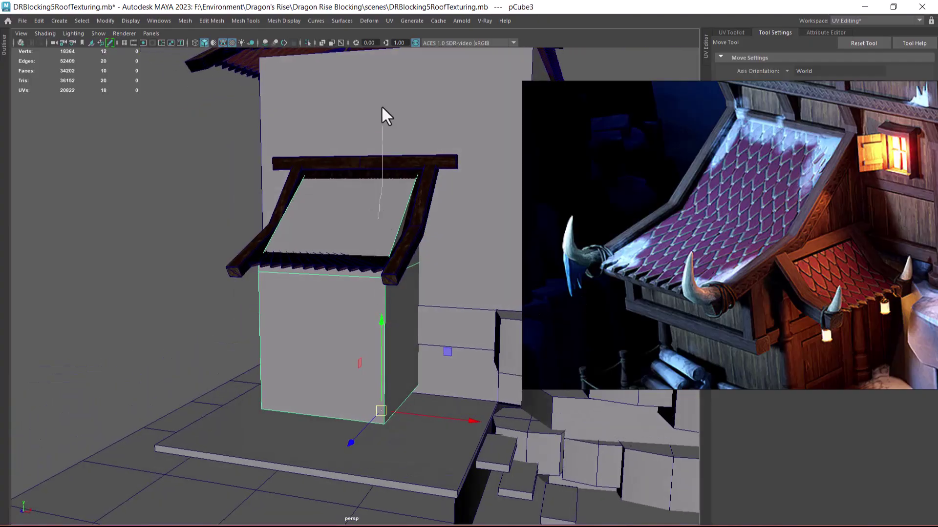
{"action": "left_click", "coordinate": [399, 225]}
{"action": "right_click_drag", "start_coordinate": [406, 195], "coordinate": [291, 234], "text": "shift"}
{"action": "left_click", "coordinate": [377, 207]}
{"action": "left_click_drag", "start_coordinate": [344, 115], "coordinate": [354, 286]}
{"action": "right_click_drag", "start_coordinate": [454, 234], "coordinate": [463, 219]}
{"action": "left_click_drag", "start_coordinate": [494, 345], "coordinate": [436, 356], "text": "alt"}
{"action": "right_click_drag", "start_coordinate": [330, 316], "coordinate": [368, 358], "text": "alt"}
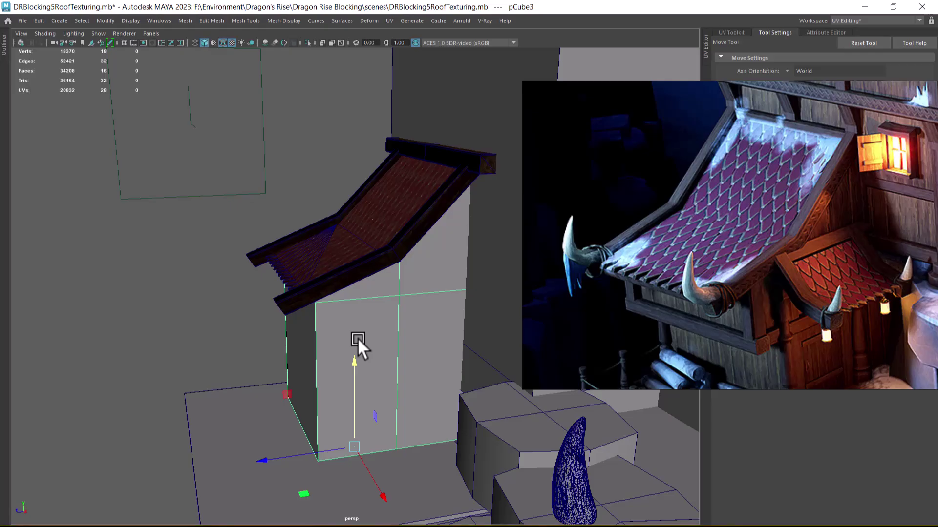
Step: Search Windows for "un" and open the Epic Games Launcher
{"action": "left_click", "coordinate": [566, 471]}
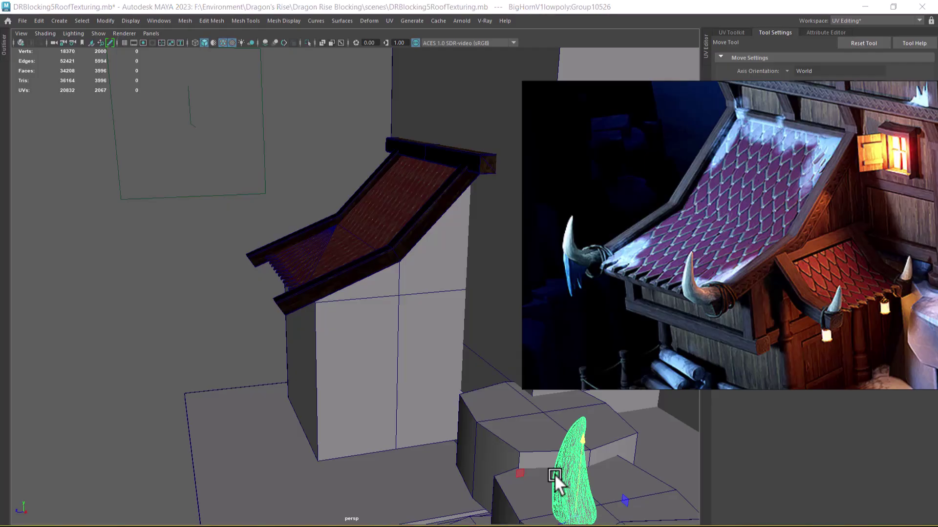
{"action": "key", "text": "super"}
{"action": "type", "text": "un"}
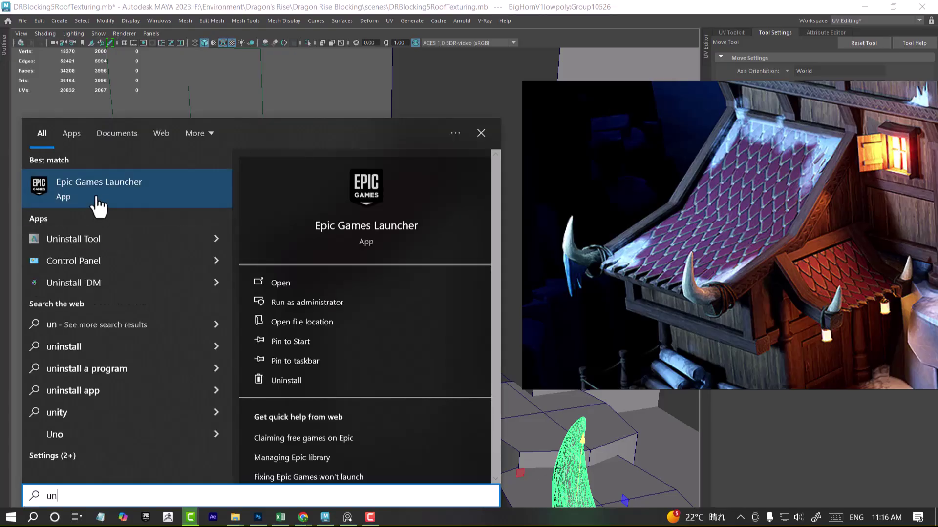
{"action": "left_click", "coordinate": [103, 199]}
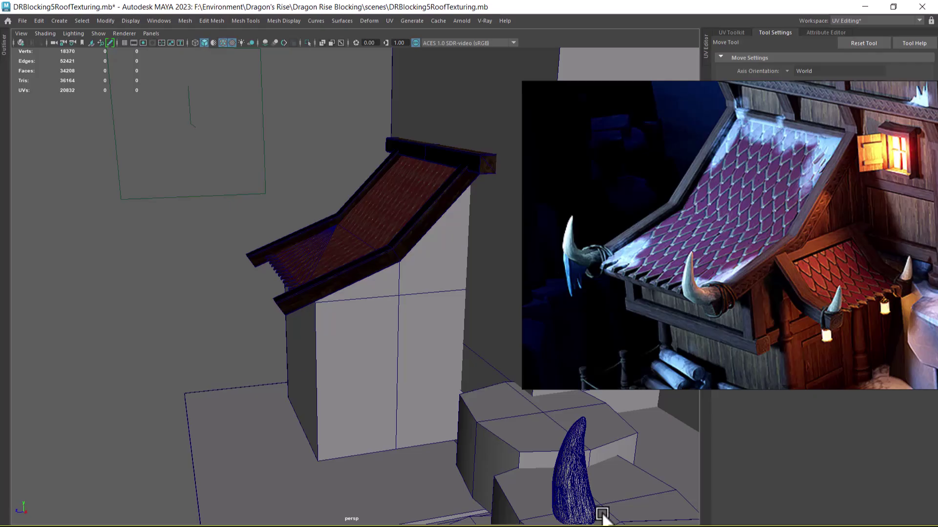
Step: Duplicate the horn nearest the building, place the copy beside it along the rocks, and select both horns
{"action": "left_click", "coordinate": [580, 495]}
{"action": "scroll", "coordinate": [536, 411], "scroll_direction": "down", "scroll_amount": 6}
{"action": "middle_click_drag", "start_coordinate": [534, 410], "coordinate": [454, 391], "text": "alt"}
{"action": "left_click_drag", "start_coordinate": [449, 423], "coordinate": [497, 455], "text": "alt"}
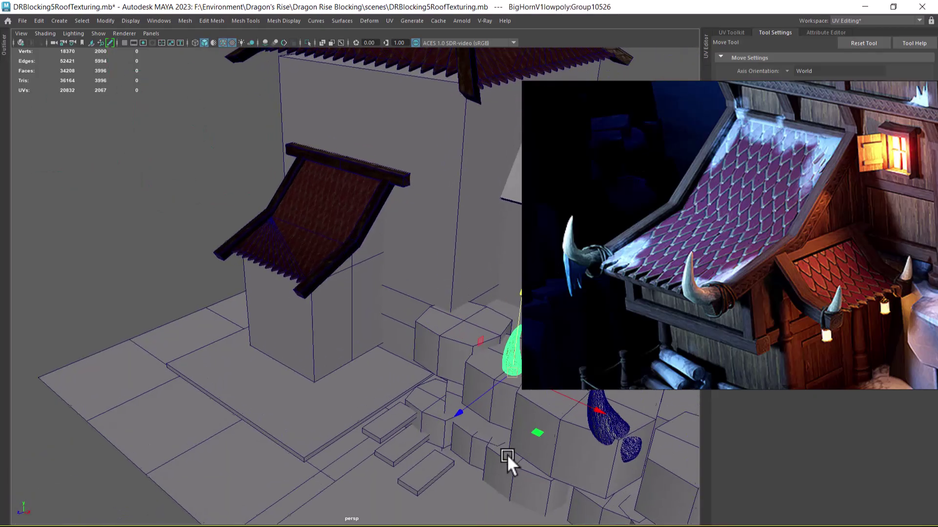
{"action": "middle_click_drag", "start_coordinate": [529, 441], "coordinate": [389, 394], "text": "alt"}
{"action": "scroll", "coordinate": [389, 395], "scroll_direction": "up", "scroll_amount": 3}
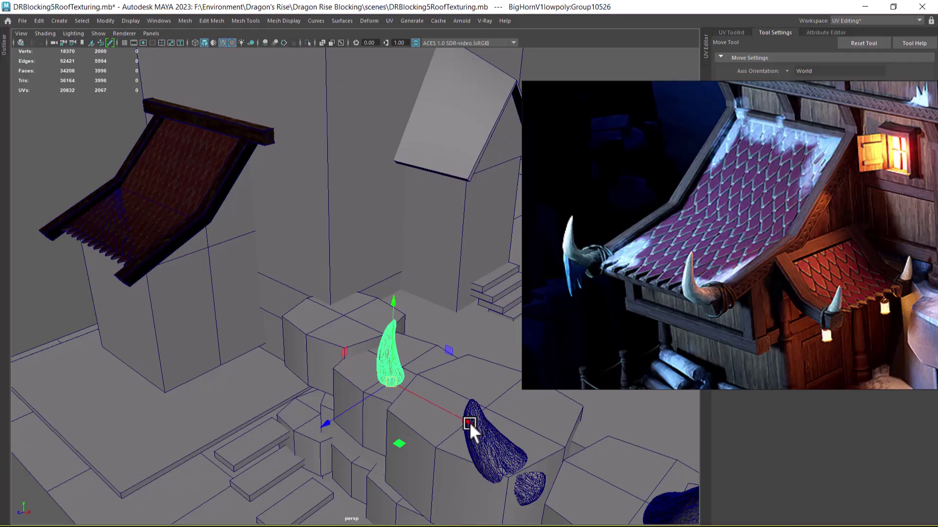
{"action": "key", "text": "ctrl+d"}
{"action": "left_click_drag", "start_coordinate": [458, 416], "coordinate": [509, 429]}
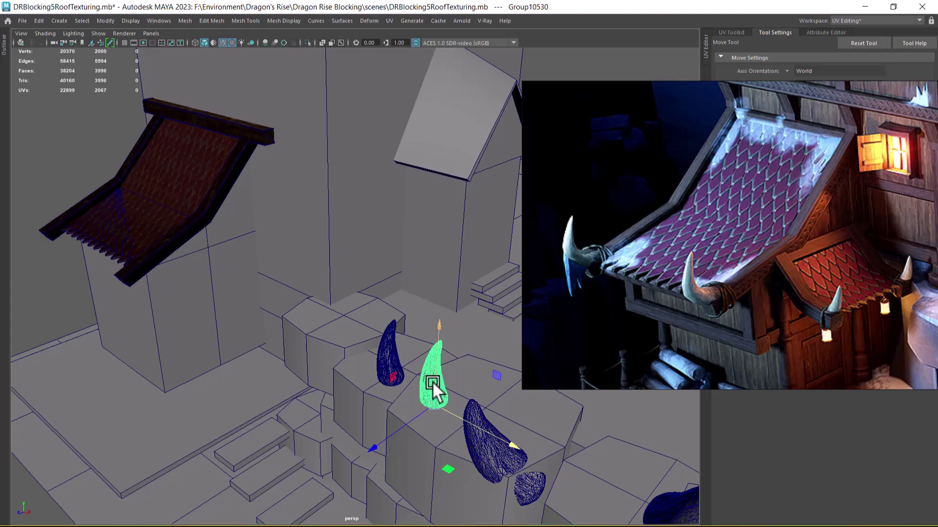
{"action": "left_click", "coordinate": [388, 349], "text": "shift"}
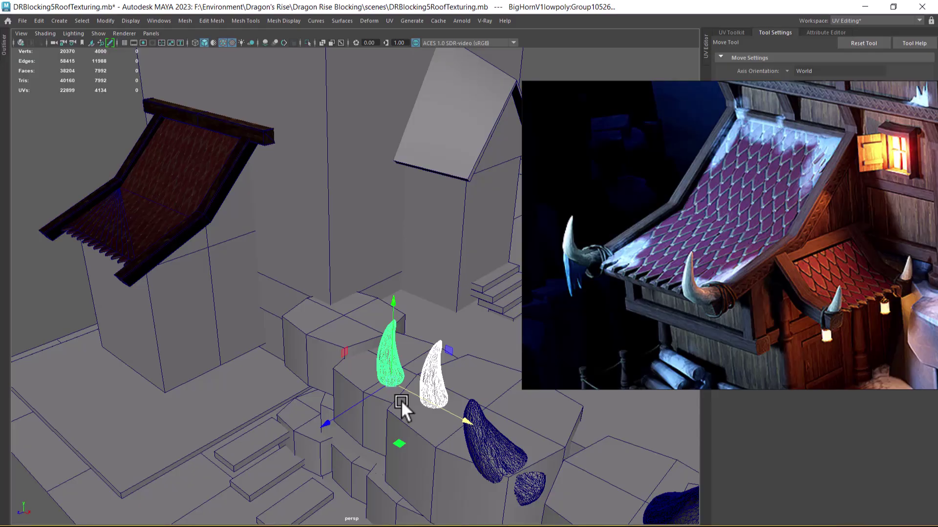
Step: Turn off the wireframe-on-shaded display and compare the lower roof with the reference from several angles
{"action": "mouse_move", "coordinate": [370, 391]}
{"action": "left_mouse_down", "text": "alt"}
{"action": "mouse_move", "coordinate": [295, 311]}
{"action": "mouse_move", "coordinate": [350, 367]}
{"action": "mouse_move", "coordinate": [357, 394]}
{"action": "mouse_move", "coordinate": [373, 395]}
{"action": "left_mouse_up", "text": "alt"}
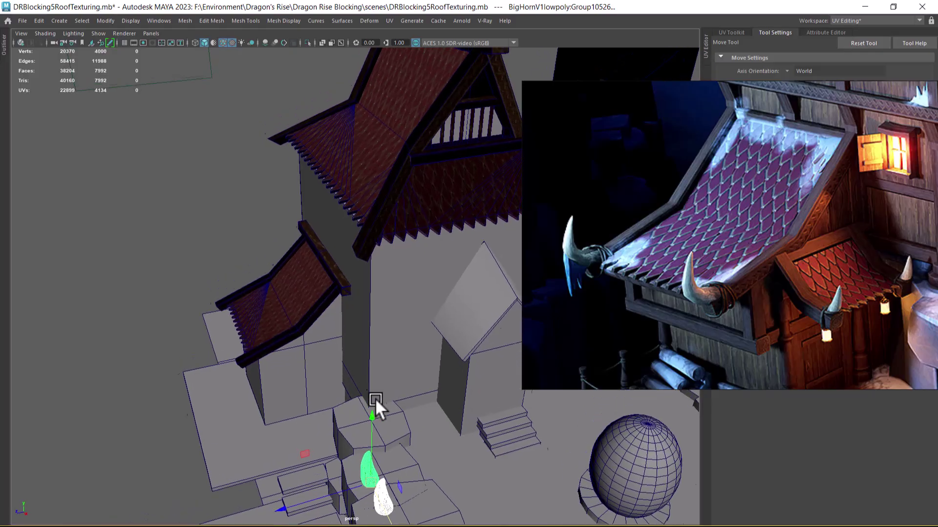
{"action": "scroll", "coordinate": [374, 394], "scroll_direction": "up", "scroll_amount": 2}
{"action": "left_click", "coordinate": [220, 43]}
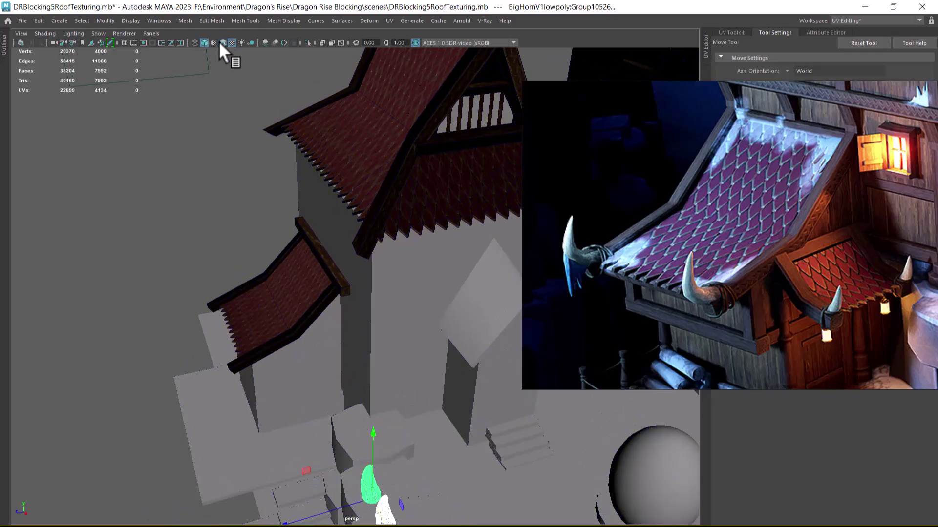
{"action": "mouse_move", "coordinate": [243, 174]}
{"action": "left_mouse_down", "text": "alt"}
{"action": "mouse_move", "coordinate": [304, 238]}
{"action": "mouse_move", "coordinate": [343, 323]}
{"action": "mouse_move", "coordinate": [283, 224]}
{"action": "mouse_move", "coordinate": [270, 295]}
{"action": "mouse_move", "coordinate": [312, 297]}
{"action": "left_mouse_up", "text": "alt"}
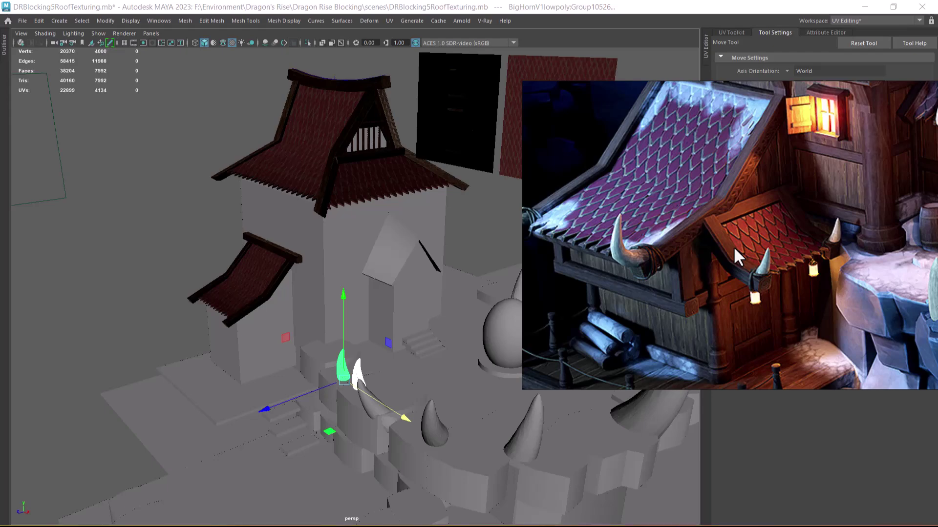
{"action": "right_click_drag", "start_coordinate": [241, 345], "coordinate": [323, 381], "text": "alt"}
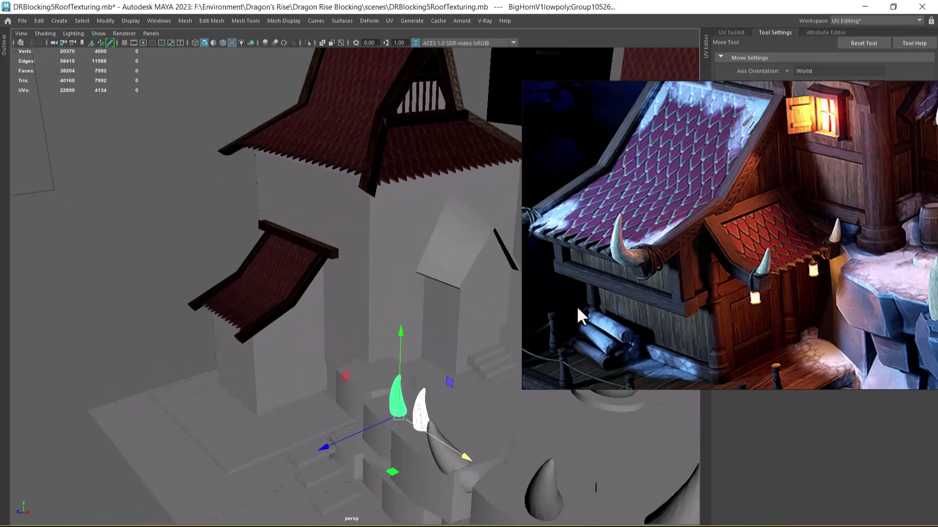
{"action": "left_click_drag", "start_coordinate": [346, 350], "coordinate": [356, 360], "text": "alt"}
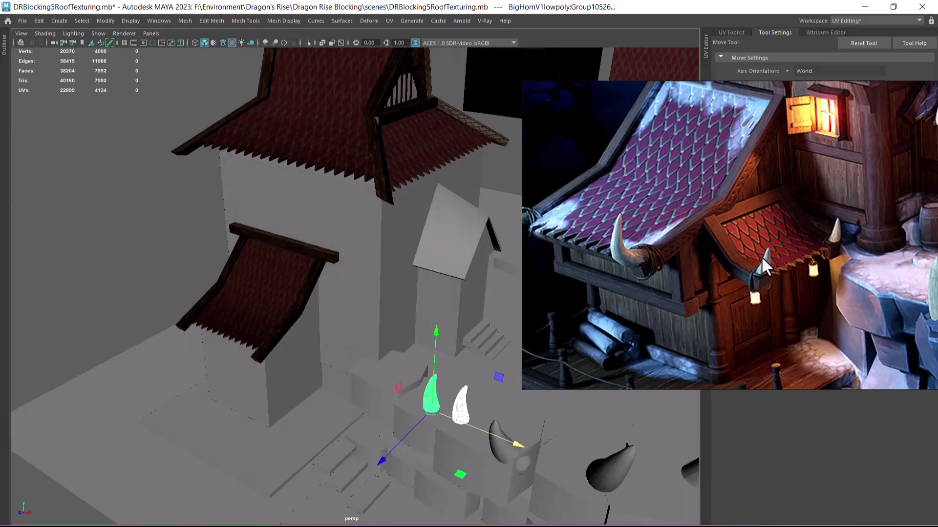
{"action": "left_click_drag", "start_coordinate": [319, 290], "coordinate": [380, 348], "text": "alt"}
{"action": "scroll", "coordinate": [379, 314], "scroll_direction": "up", "scroll_amount": 4}
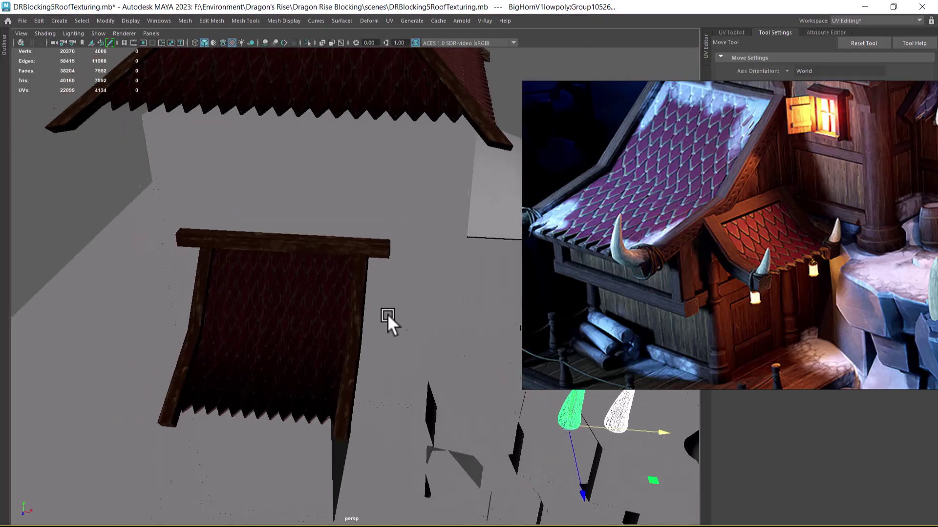
{"action": "left_click", "coordinate": [365, 244]}
{"action": "left_click", "coordinate": [359, 288], "text": "shift"}
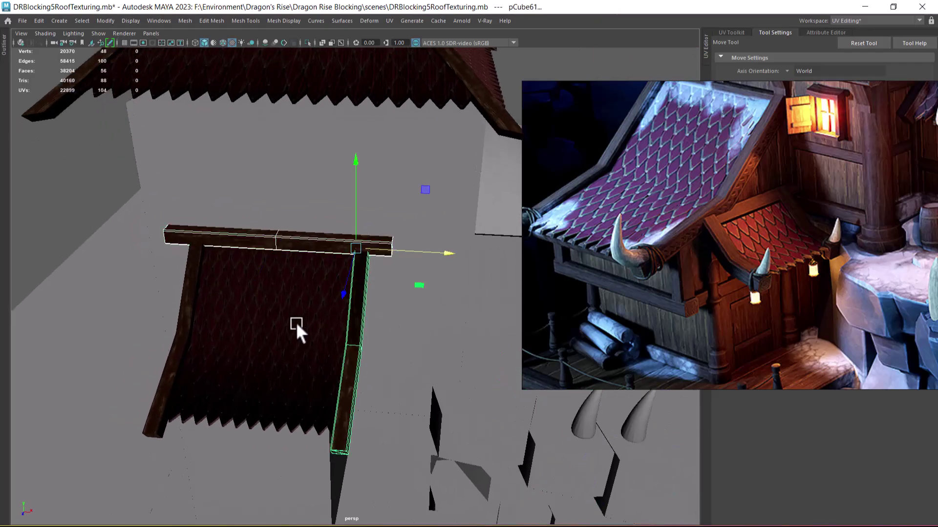
{"action": "left_click", "coordinate": [293, 321], "text": "shift"}
{"action": "left_click", "coordinate": [184, 325], "text": "shift"}
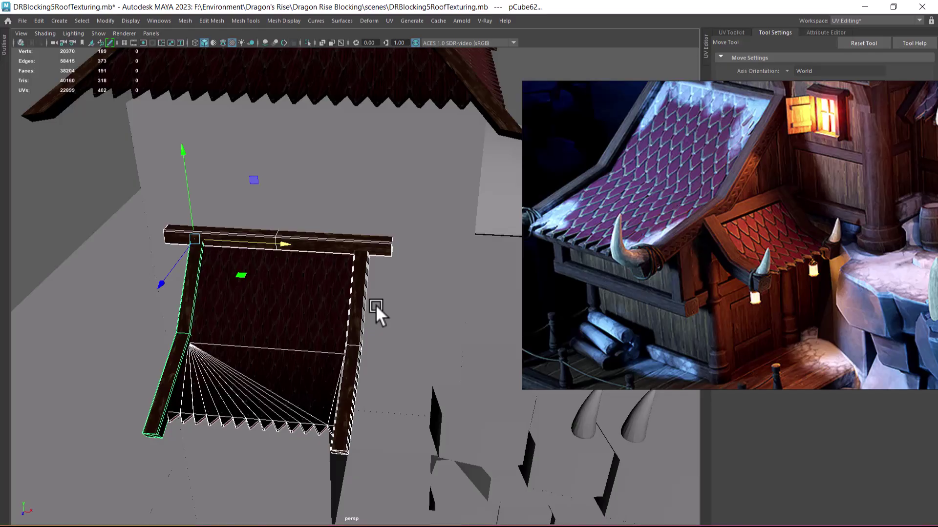
{"action": "left_click_drag", "start_coordinate": [376, 304], "coordinate": [454, 319], "text": "alt"}
Step: Isolate one side beam of the lower roof by hiding everything else, and bring the hidden objects back
{"action": "left_click", "coordinate": [154, 308]}
{"action": "left_click", "coordinate": [401, 333]}
{"action": "left_click", "coordinate": [390, 337]}
{"action": "left_click_drag", "start_coordinate": [388, 337], "coordinate": [172, 329], "text": "alt"}
{"action": "key", "text": "alt+h"}
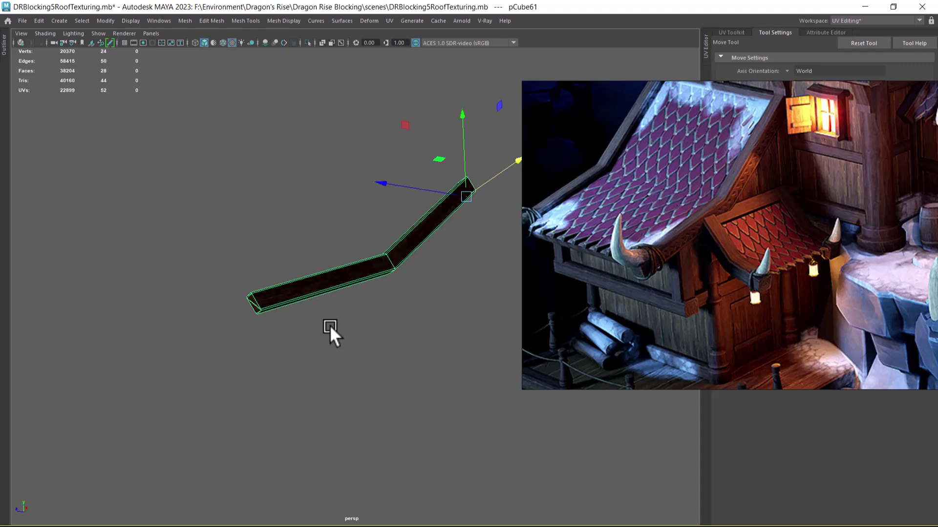
{"action": "key", "text": "ctrl+shift+h"}
{"action": "left_click_drag", "start_coordinate": [354, 319], "coordinate": [528, 315], "text": "alt"}
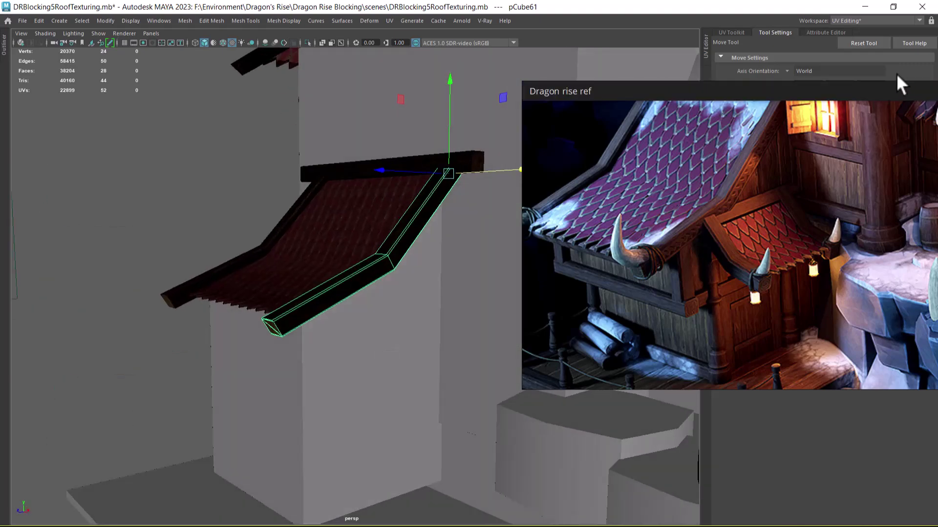
Step: Reposition the reference image window so it leaves the lower roof in the perspective view uncovered
{"action": "left_click_drag", "start_coordinate": [793, 125], "coordinate": [476, 224]}
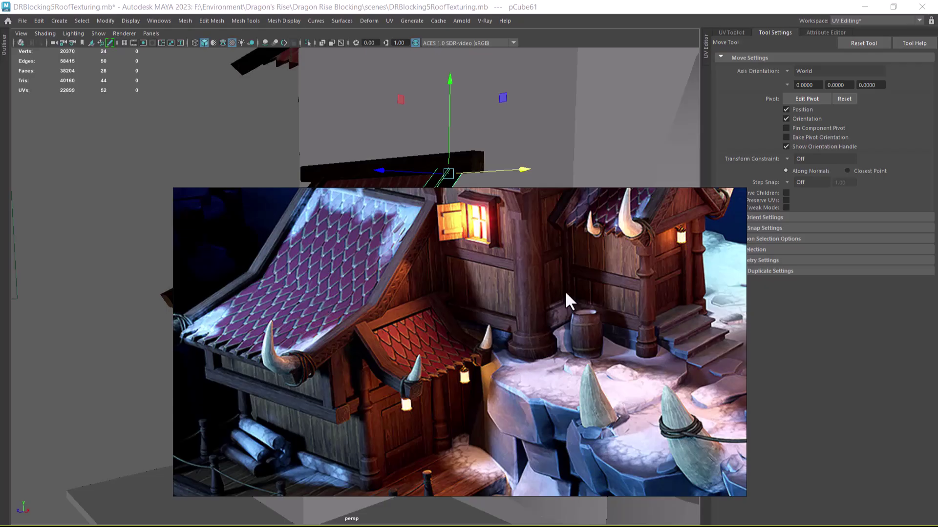
{"action": "left_click_drag", "start_coordinate": [478, 198], "coordinate": [783, 180]}
{"action": "left_click_drag", "start_coordinate": [291, 358], "coordinate": [305, 320], "text": "alt"}
Step: Duplicate the lower roof's tile surface, both side beams and ridge beam, and place the copy beside and below the original
{"action": "left_click", "coordinate": [280, 282]}
{"action": "left_click", "coordinate": [214, 220], "text": "shift"}
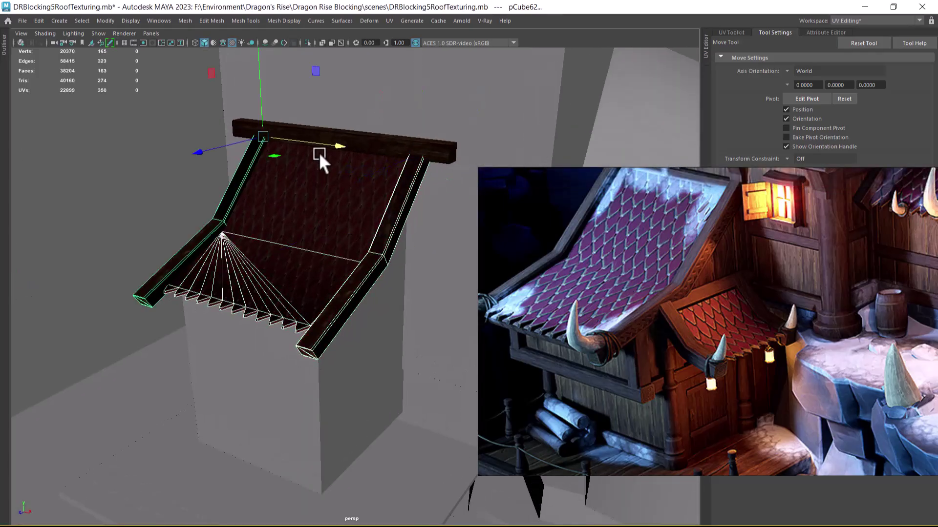
{"action": "left_click", "coordinate": [356, 135], "text": "shift"}
{"action": "scroll", "coordinate": [325, 207], "scroll_direction": "down", "scroll_amount": 3}
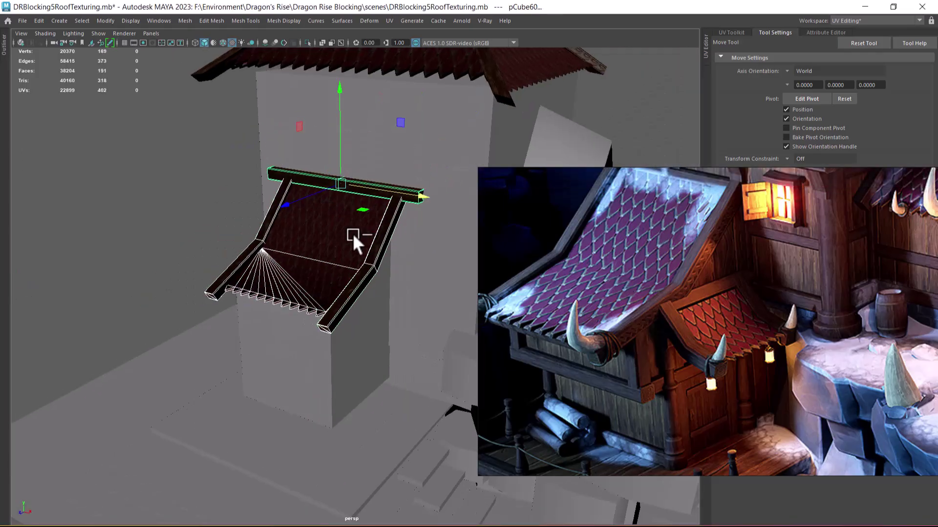
{"action": "key", "text": "ctrl+d"}
{"action": "left_click_drag", "start_coordinate": [415, 196], "coordinate": [535, 196]}
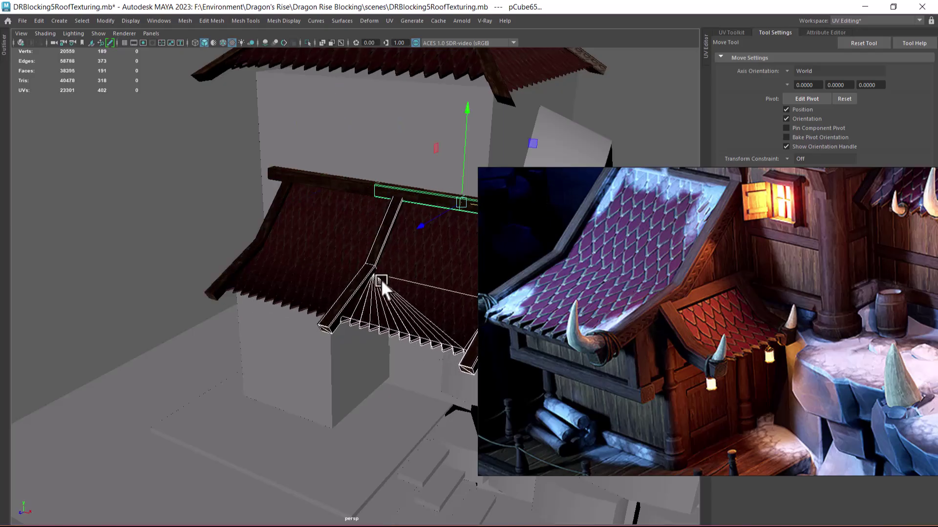
{"action": "middle_click_drag", "start_coordinate": [409, 268], "coordinate": [341, 244], "text": "alt"}
{"action": "left_click_drag", "start_coordinate": [386, 148], "coordinate": [396, 213]}
{"action": "scroll", "coordinate": [362, 306], "scroll_direction": "up", "scroll_amount": 5}
{"action": "left_click_drag", "start_coordinate": [357, 356], "coordinate": [356, 347], "text": "alt"}
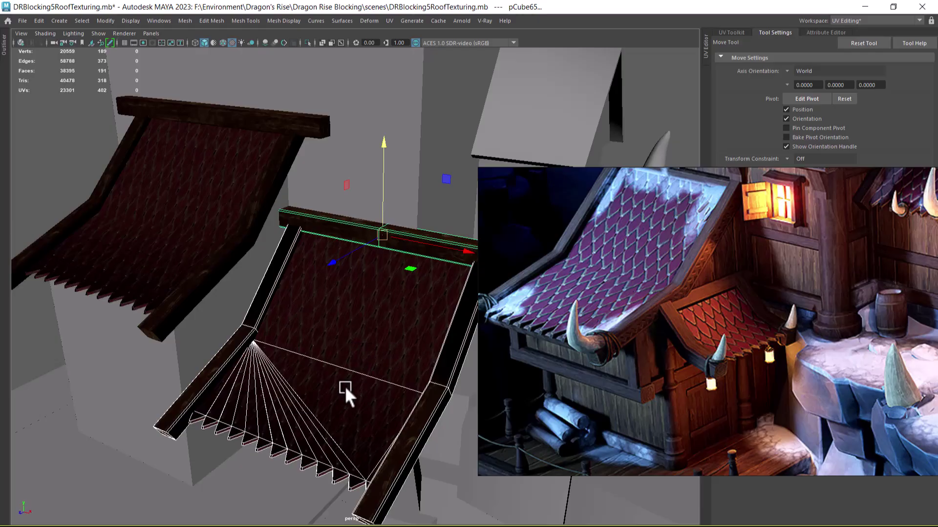
Step: Move both side beams of the copied roof inward along the ridge so the tiles extend past them on each side
{"action": "left_click", "coordinate": [429, 404]}
{"action": "left_click_drag", "start_coordinate": [414, 420], "coordinate": [334, 305], "text": "alt"}
{"action": "left_click", "coordinate": [159, 318]}
{"action": "left_click_drag", "start_coordinate": [178, 335], "coordinate": [283, 382], "text": "alt"}
{"action": "scroll", "coordinate": [283, 383], "scroll_direction": "up", "scroll_amount": 2}
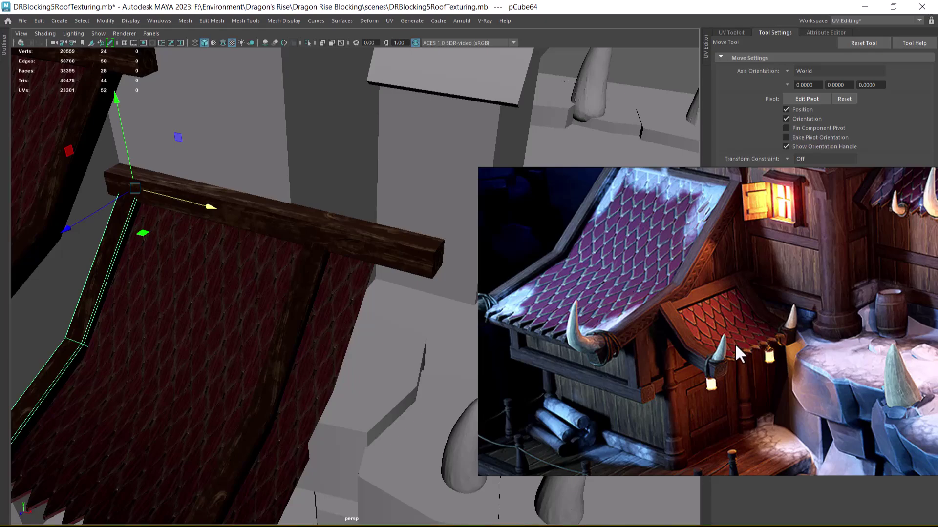
{"action": "left_click_drag", "start_coordinate": [182, 379], "coordinate": [305, 291], "text": "alt"}
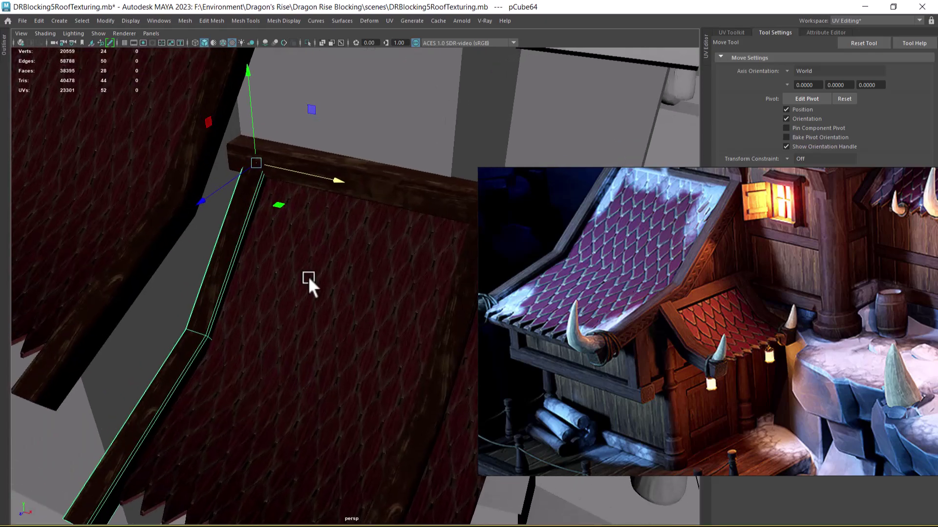
{"action": "left_click_drag", "start_coordinate": [324, 177], "coordinate": [381, 346], "text": "alt"}
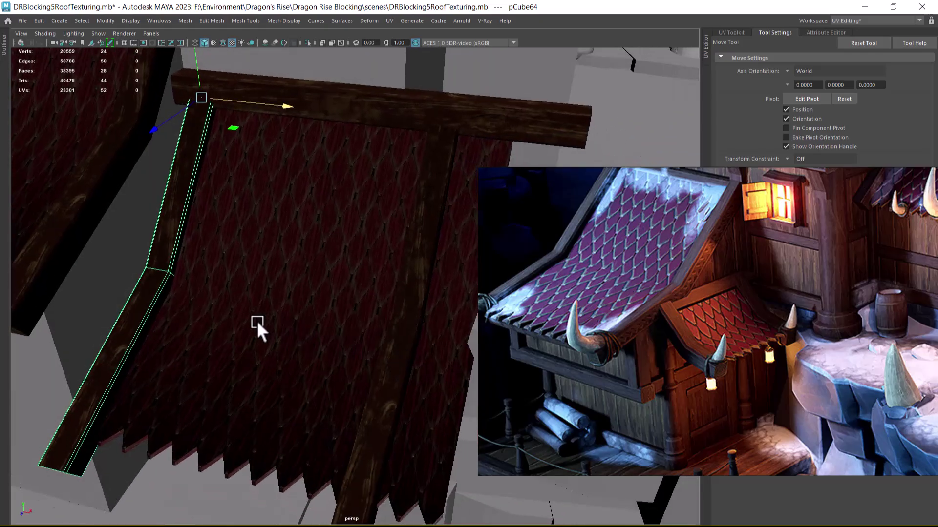
{"action": "left_click_drag", "start_coordinate": [277, 106], "coordinate": [342, 117]}
{"action": "left_click_drag", "start_coordinate": [335, 331], "coordinate": [261, 305], "text": "alt"}
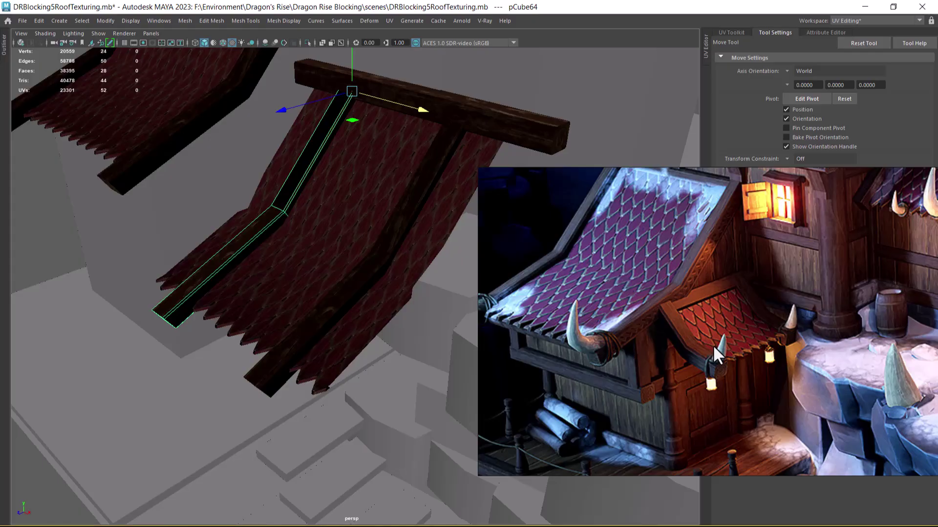
Step: Select the copied roof's tile surface and compare its eave and beams with the small doorway roof in the reference image
{"action": "left_click_drag", "start_coordinate": [364, 352], "coordinate": [272, 269], "text": "alt"}
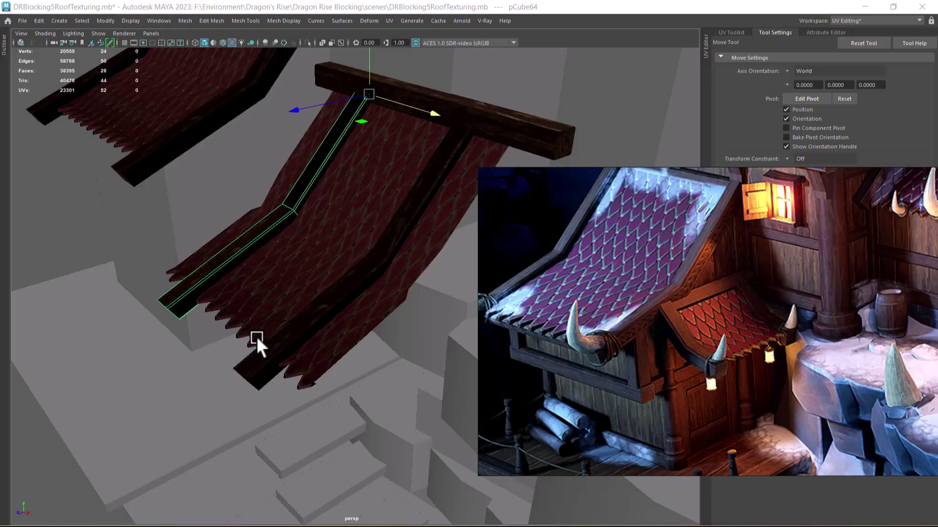
{"action": "mouse_move", "coordinate": [300, 299]}
{"action": "left_mouse_down", "text": "alt"}
{"action": "mouse_move", "coordinate": [366, 297]}
{"action": "mouse_move", "coordinate": [312, 303]}
{"action": "left_mouse_up", "text": "alt"}
{"action": "left_click_drag", "start_coordinate": [387, 178], "coordinate": [328, 289], "text": "alt"}
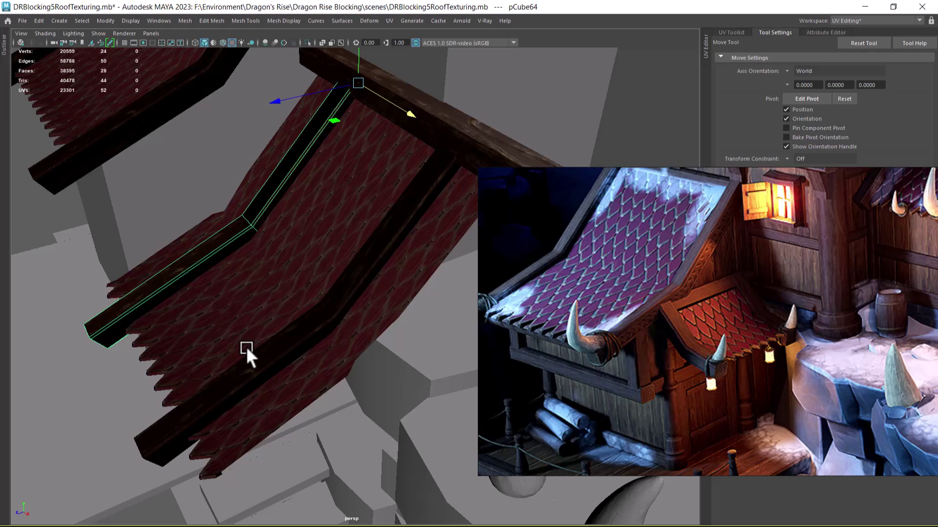
{"action": "left_click", "coordinate": [235, 330]}
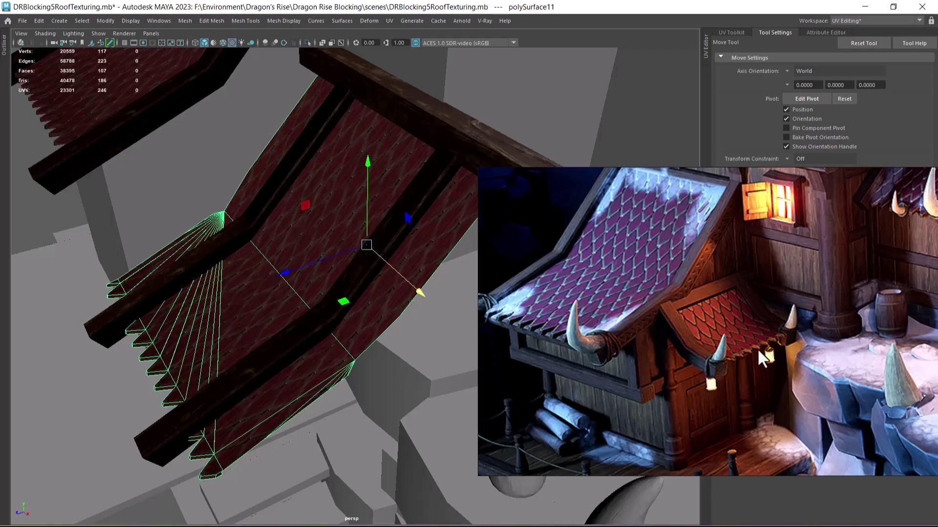
{"action": "scroll", "coordinate": [792, 347], "scroll_direction": "down", "scroll_amount": 3}
{"action": "middle_click_drag", "start_coordinate": [808, 341], "coordinate": [684, 339]}
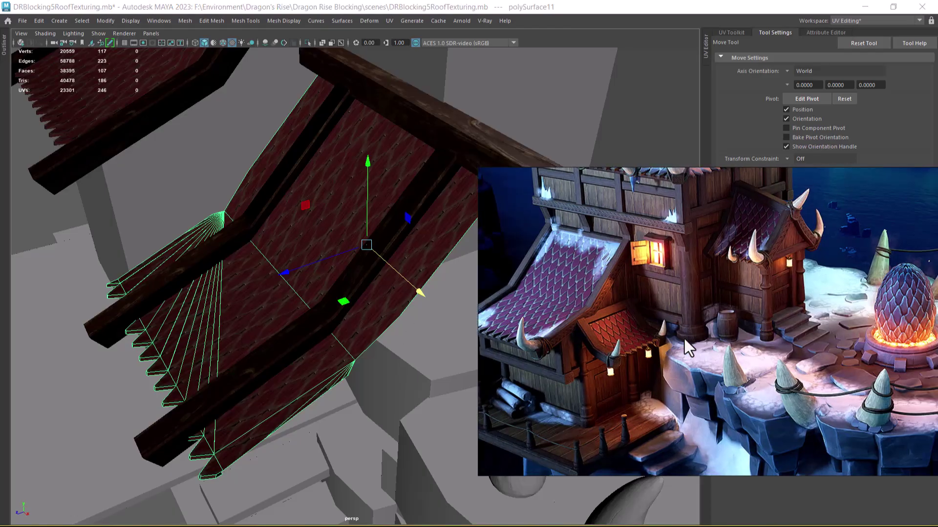
{"action": "scroll", "coordinate": [701, 337], "scroll_direction": "up", "scroll_amount": 2}
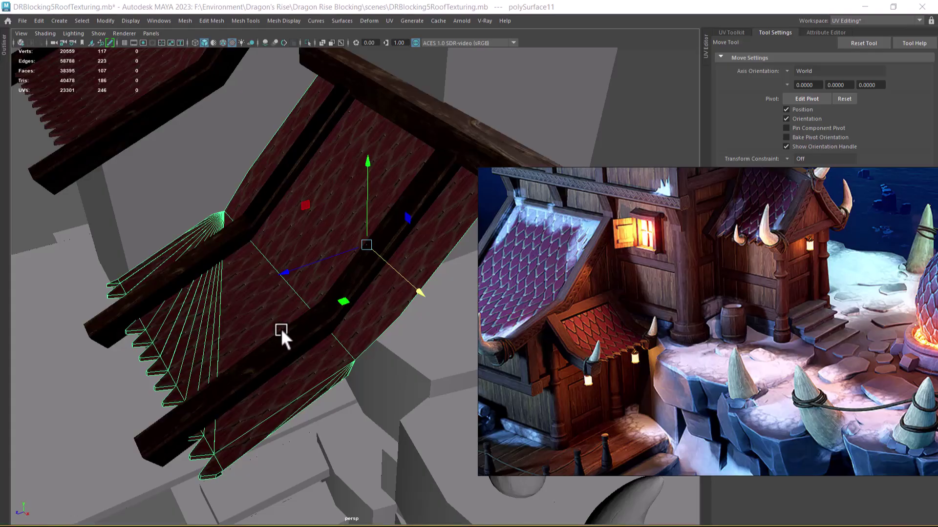
Step: Select the copied roof's ridge beam, tile surface and both side beams, and hide all other objects
{"action": "middle_click_drag", "start_coordinate": [274, 333], "coordinate": [273, 355], "text": "alt"}
{"action": "left_click_drag", "start_coordinate": [273, 355], "coordinate": [288, 343], "text": "alt"}
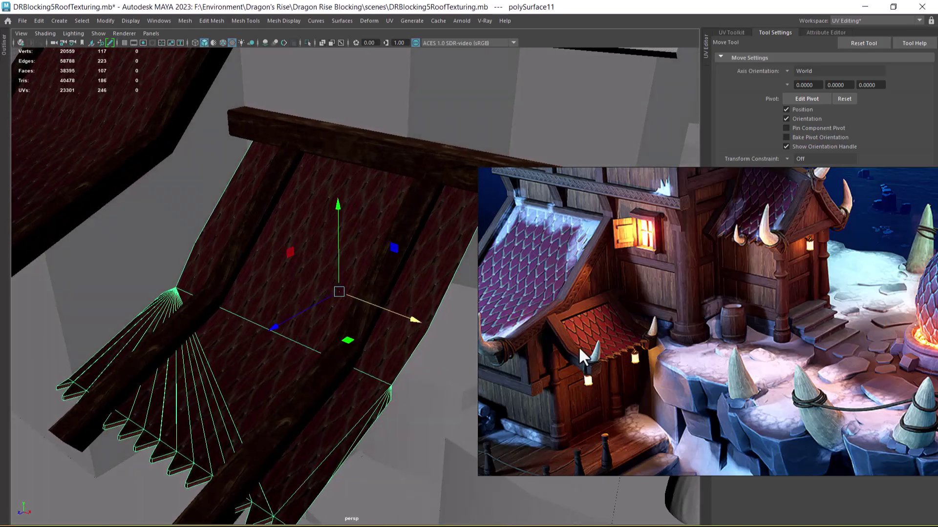
{"action": "left_click", "coordinate": [374, 168]}
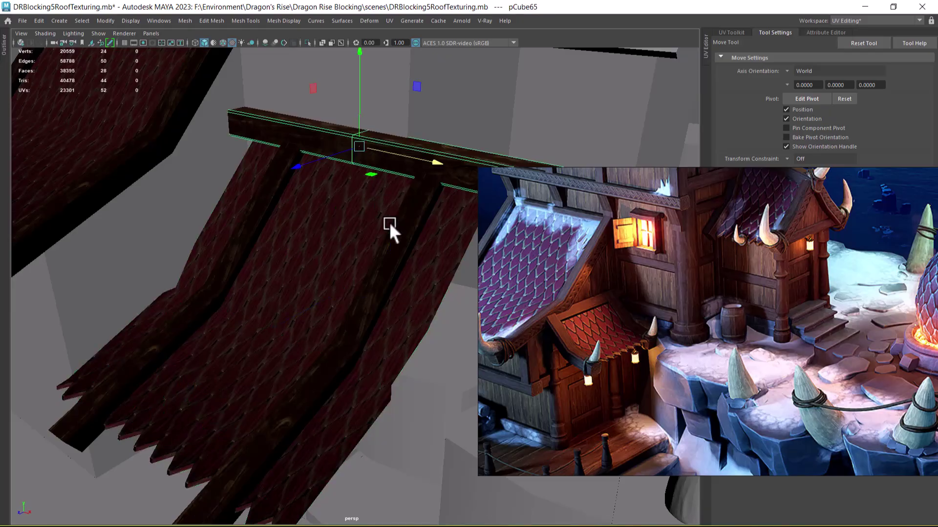
{"action": "left_click_drag", "start_coordinate": [381, 201], "coordinate": [356, 266], "text": "alt"}
{"action": "left_click", "coordinate": [384, 278], "text": "shift"}
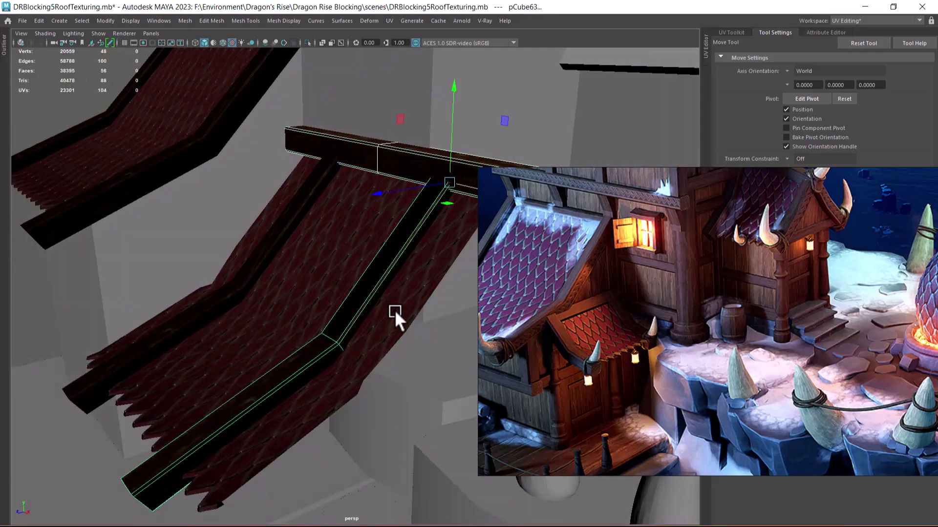
{"action": "left_click", "coordinate": [394, 312], "text": "shift"}
{"action": "left_click", "coordinate": [259, 265], "text": "shift"}
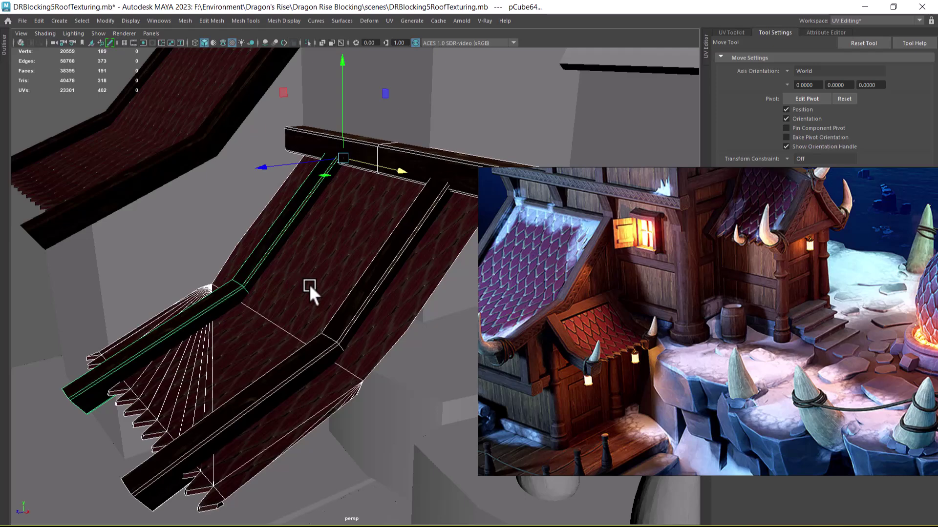
{"action": "key", "text": "alt+h"}
Step: Move the copied roof's ridge beam down onto the side beams, just above their bend, using the side view
{"action": "key", "text": "space"}
{"action": "left_click_drag", "start_coordinate": [337, 283], "coordinate": [287, 293]}
{"action": "key", "text": "space"}
{"action": "middle_click_drag", "start_coordinate": [359, 323], "coordinate": [292, 245], "text": "alt"}
{"action": "right_click_drag", "start_coordinate": [292, 246], "coordinate": [365, 249], "text": "alt"}
{"action": "left_click", "coordinate": [364, 249]}
{"action": "left_click", "coordinate": [147, 183]}
{"action": "left_click_drag", "start_coordinate": [160, 189], "coordinate": [219, 257]}
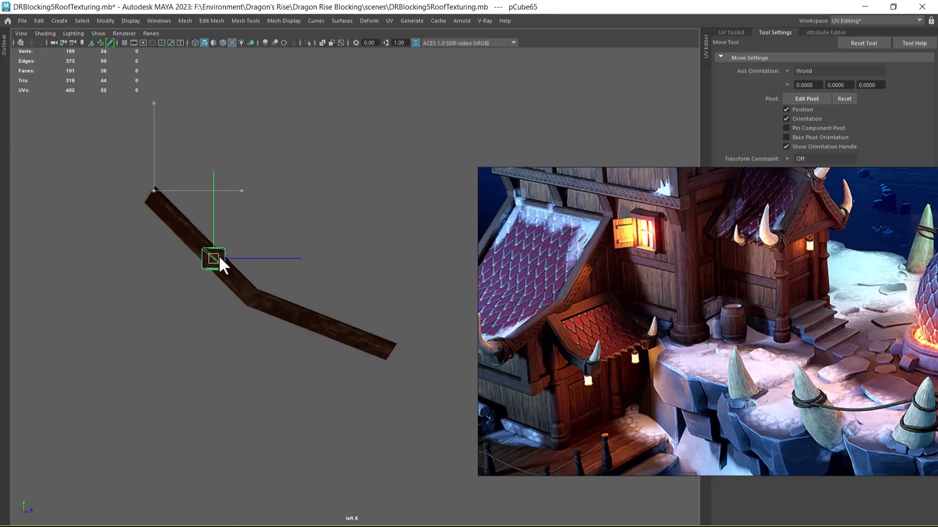
{"action": "key", "text": "space"}
{"action": "left_click_drag", "start_coordinate": [336, 384], "coordinate": [308, 284]}
Step: Rotate the lowered ridge beam about its length so it follows the slope of the upper side beams
{"action": "key", "text": "r"}
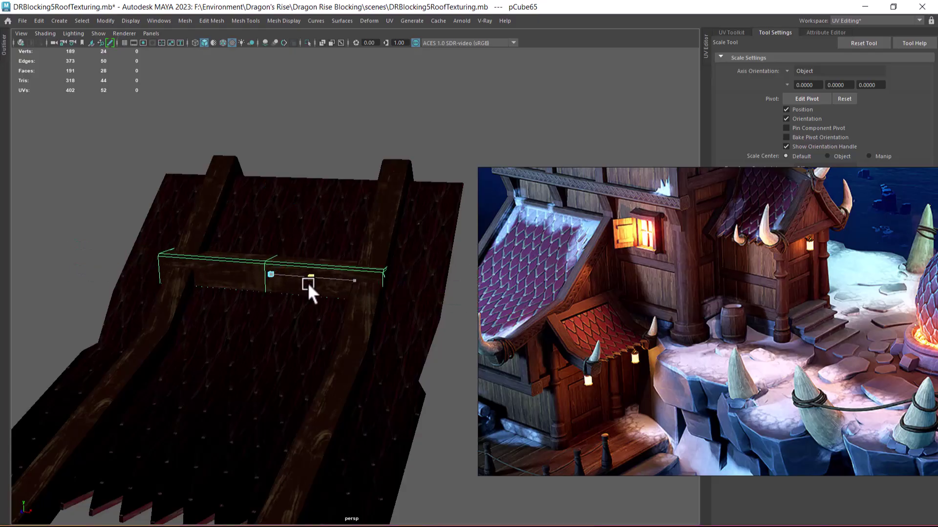
{"action": "left_click_drag", "start_coordinate": [308, 283], "coordinate": [308, 284]}
{"action": "left_click_drag", "start_coordinate": [282, 332], "coordinate": [325, 310], "text": "alt"}
{"action": "right_click_drag", "start_coordinate": [325, 310], "coordinate": [342, 320], "text": "alt"}
{"action": "key", "text": "e"}
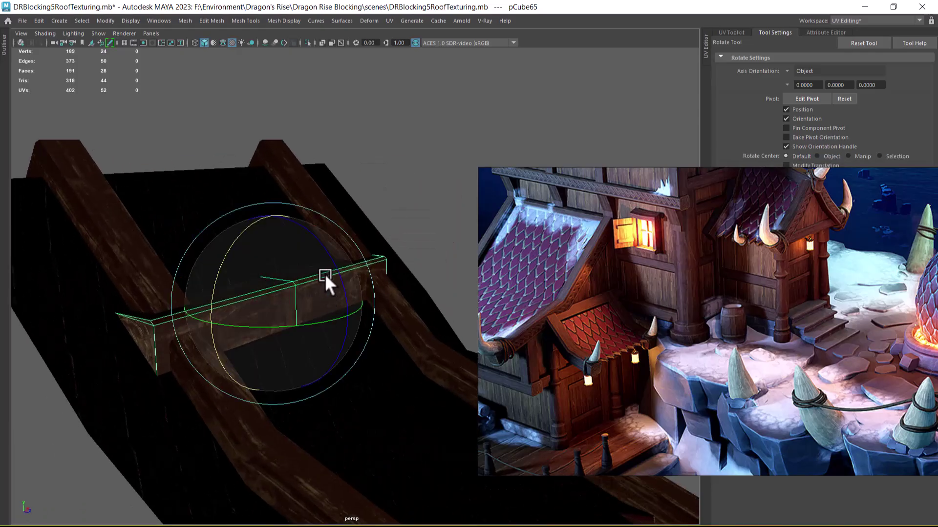
{"action": "left_click_drag", "start_coordinate": [332, 265], "coordinate": [303, 329]}
Step: Scale the crossbeam to fit between the two side beams and fine-tune its rotation
{"action": "key", "text": "r"}
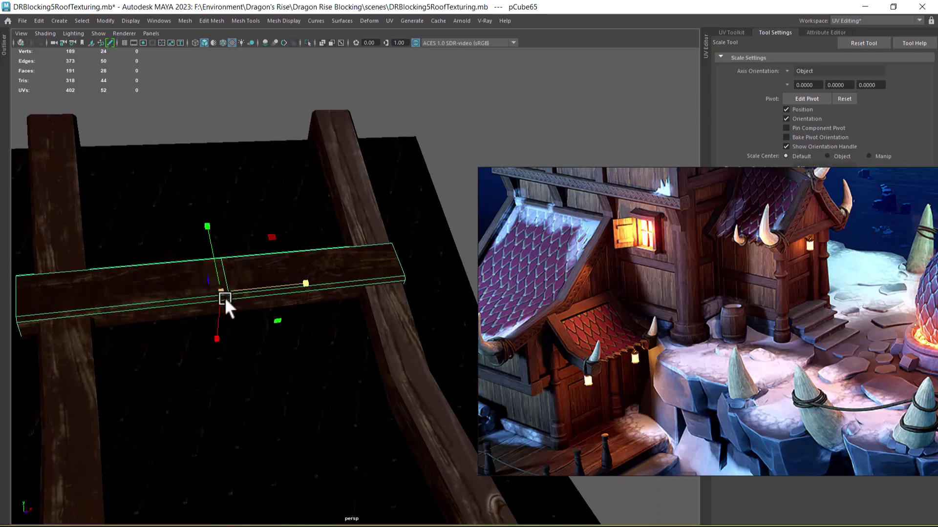
{"action": "left_click_drag", "start_coordinate": [222, 290], "coordinate": [313, 333]}
{"action": "key", "text": "e"}
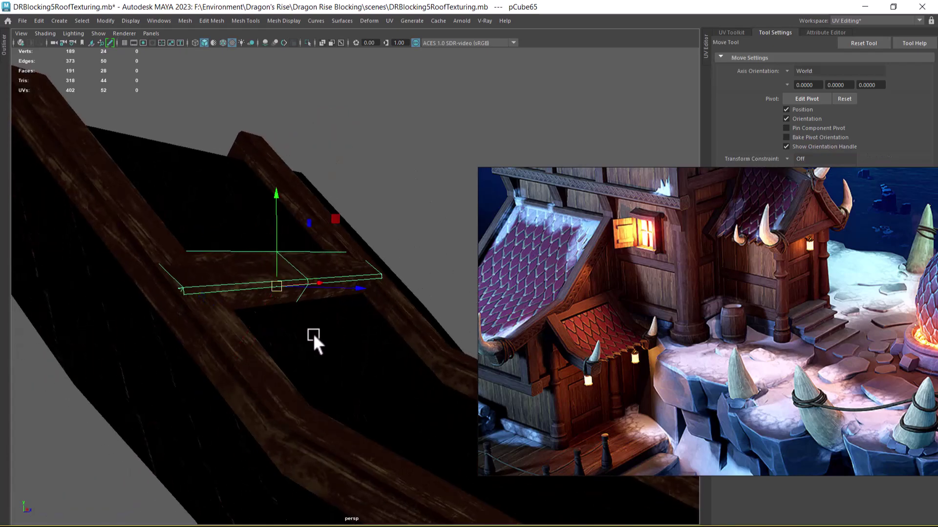
{"action": "left_click_drag", "start_coordinate": [352, 256], "coordinate": [353, 270]}
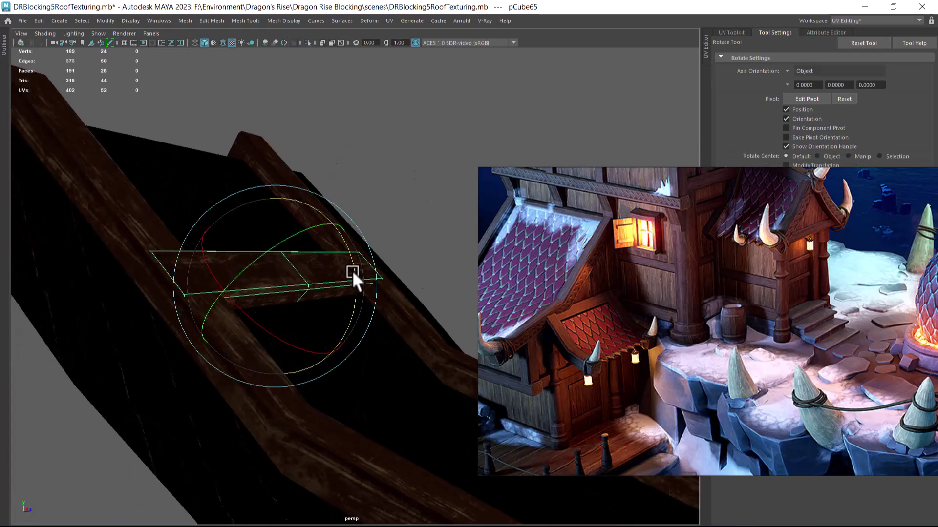
{"action": "key", "text": "w"}
Step: Move the crossbeam down along the side beams to their bend
{"action": "left_click_drag", "start_coordinate": [324, 356], "coordinate": [215, 367], "text": "alt"}
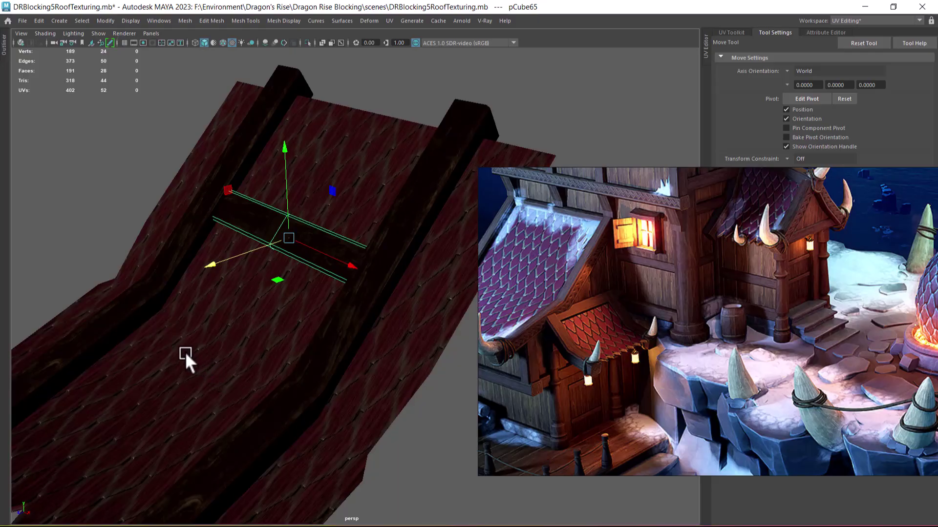
{"action": "left_click_drag", "start_coordinate": [303, 404], "coordinate": [366, 261], "text": "alt"}
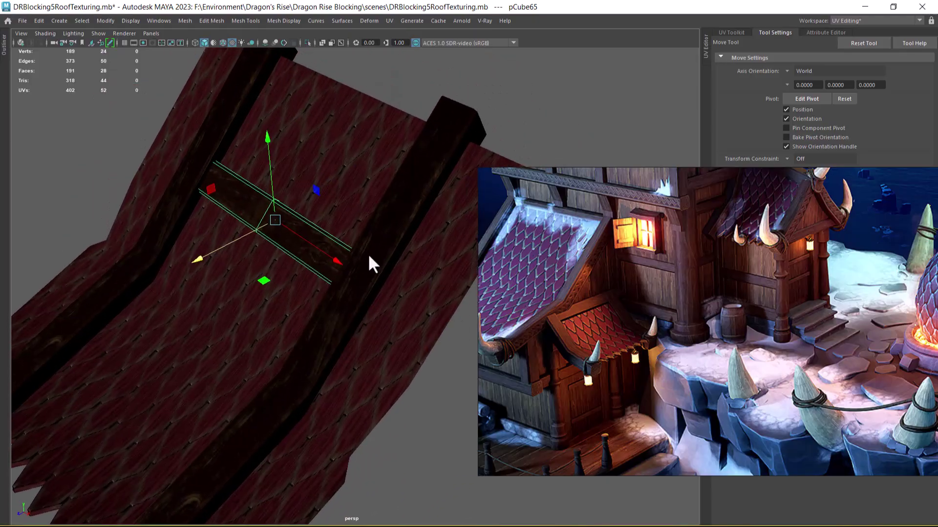
{"action": "left_click", "coordinate": [370, 269]}
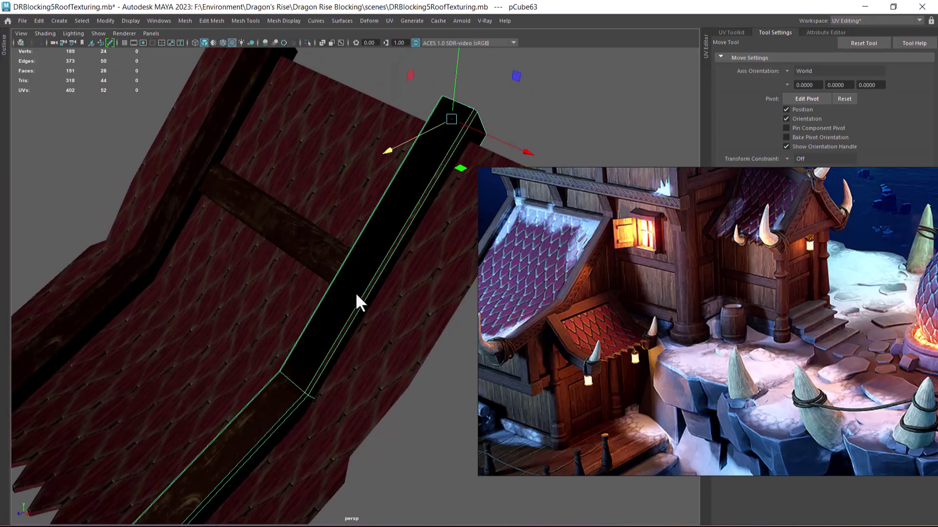
{"action": "left_click_drag", "start_coordinate": [323, 349], "coordinate": [272, 387], "text": "alt"}
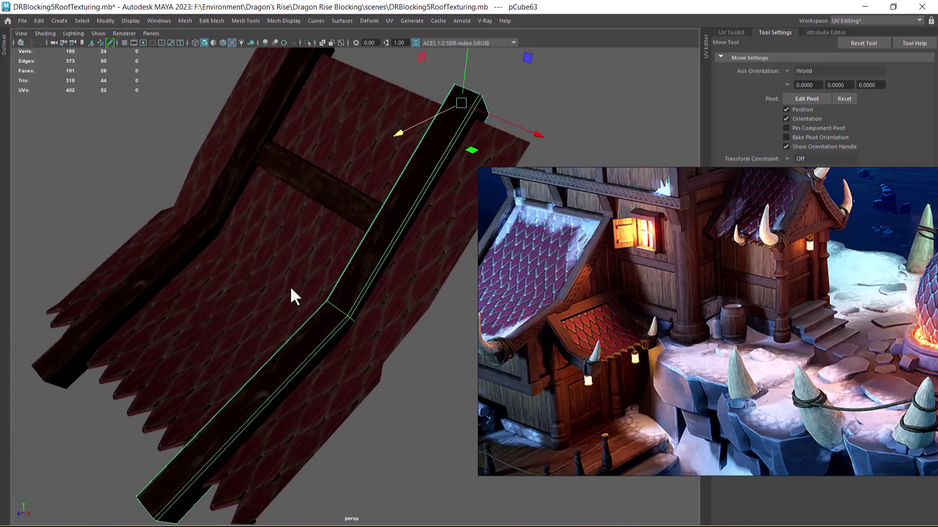
{"action": "left_click", "coordinate": [323, 196]}
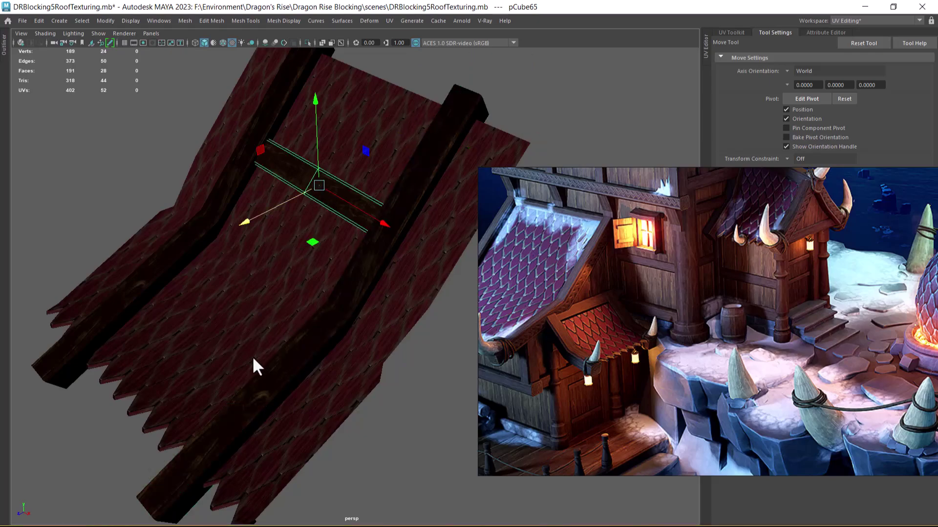
{"action": "left_click_drag", "start_coordinate": [256, 356], "coordinate": [286, 376], "text": "alt"}
{"action": "key", "text": "space"}
{"action": "left_click_drag", "start_coordinate": [314, 344], "coordinate": [259, 325]}
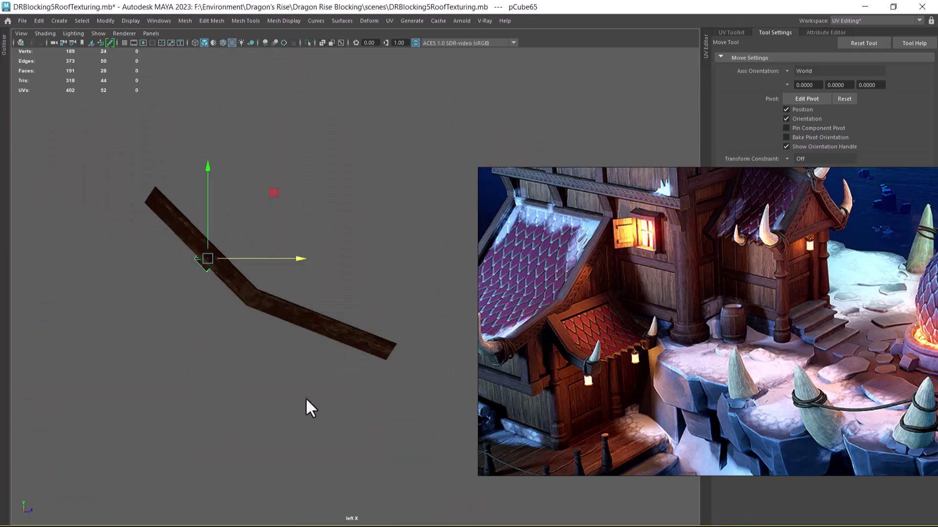
{"action": "scroll", "coordinate": [278, 374], "scroll_direction": "up", "scroll_amount": 2}
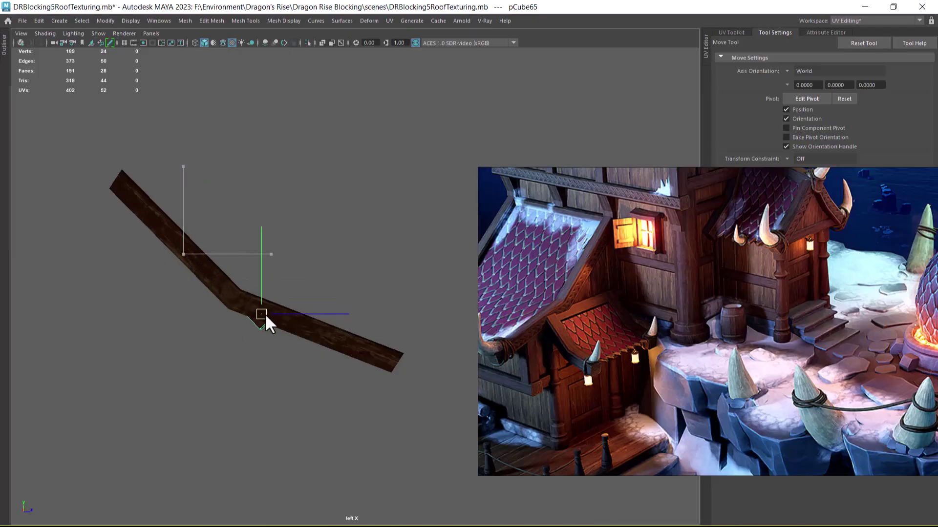
{"action": "key", "text": "space"}
{"action": "left_click_drag", "start_coordinate": [298, 337], "coordinate": [275, 350]}
{"action": "middle_click_drag", "start_coordinate": [296, 403], "coordinate": [535, 359], "text": "alt"}
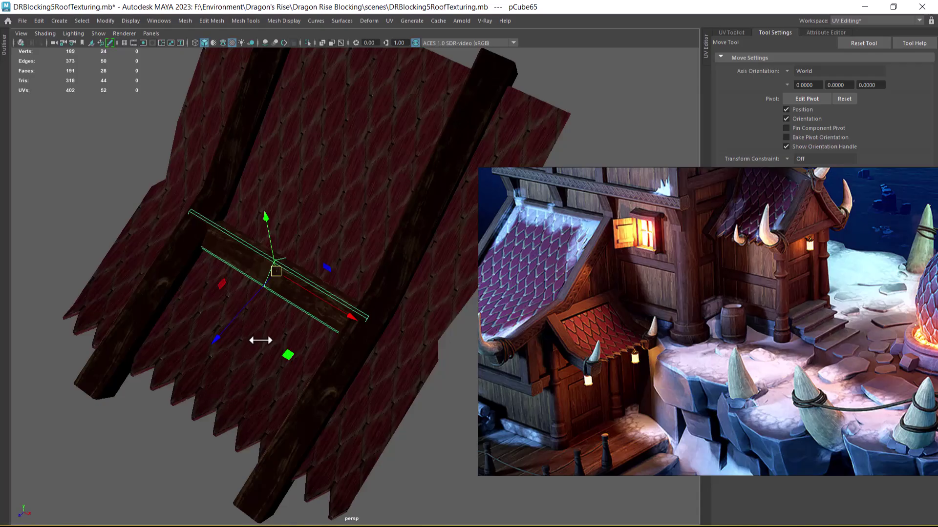
Step: In a wireframe side view, rotate the crossbeam to the lower section's slope and fit it against the side beams' bend
{"action": "left_click_drag", "start_coordinate": [279, 309], "coordinate": [418, 307], "text": "alt"}
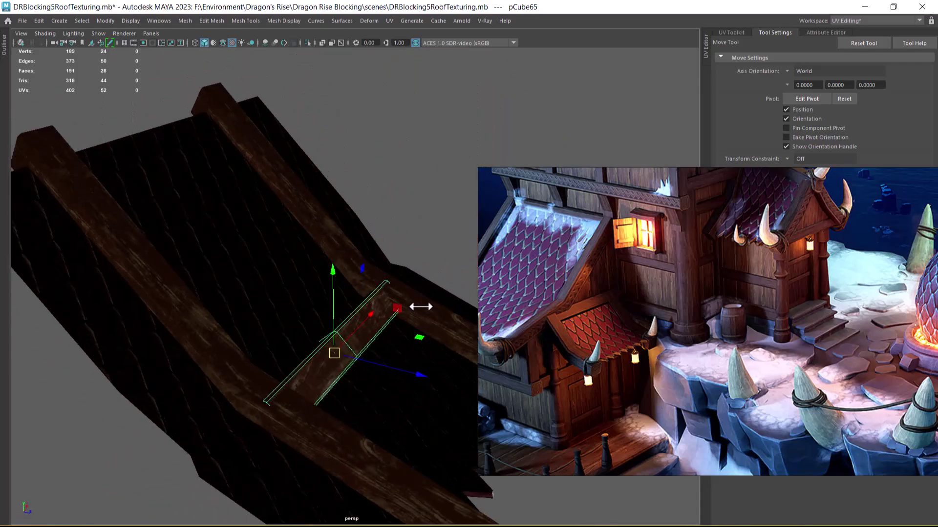
{"action": "key", "text": "space"}
{"action": "left_click_drag", "start_coordinate": [401, 373], "coordinate": [342, 344]}
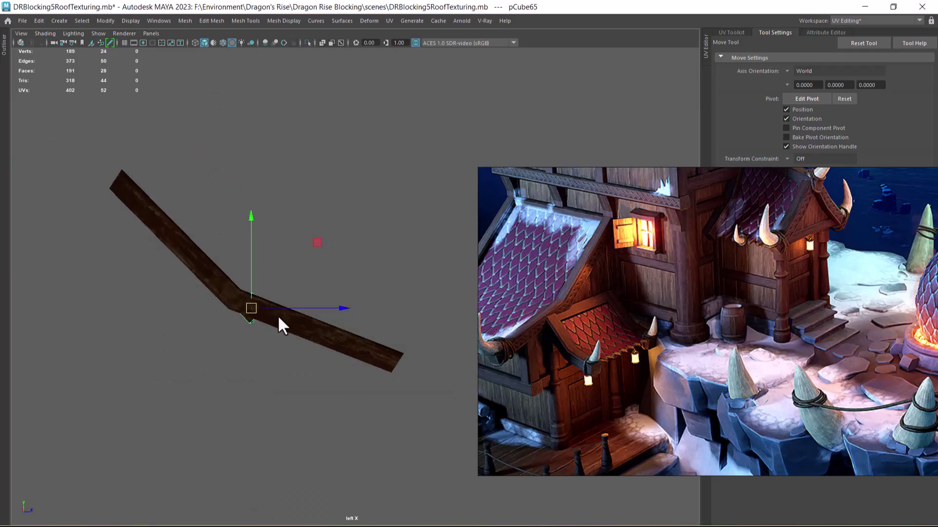
{"action": "key", "text": "4"}
{"action": "scroll", "coordinate": [162, 302], "scroll_direction": "up", "scroll_amount": 3}
{"action": "scroll", "coordinate": [273, 386], "scroll_direction": "up", "scroll_amount": 2}
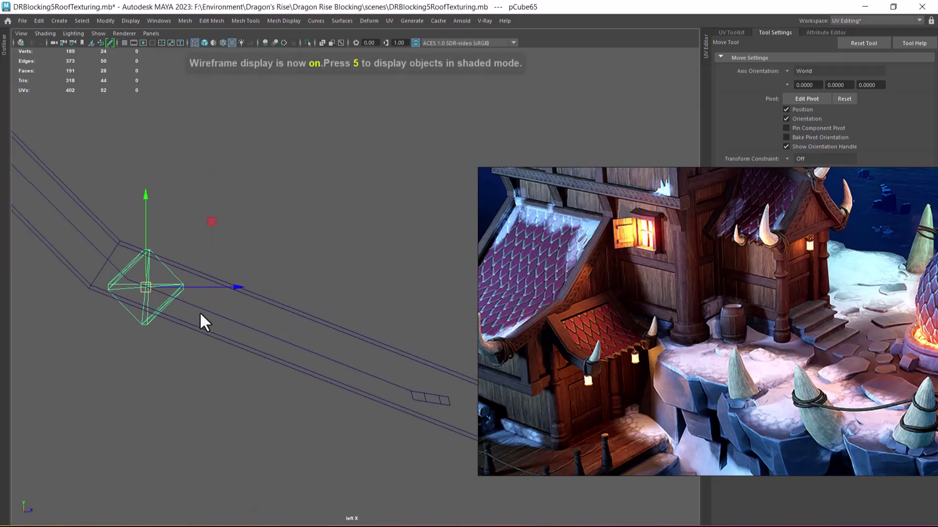
{"action": "key", "text": "e"}
{"action": "left_click_drag", "start_coordinate": [230, 251], "coordinate": [210, 227]}
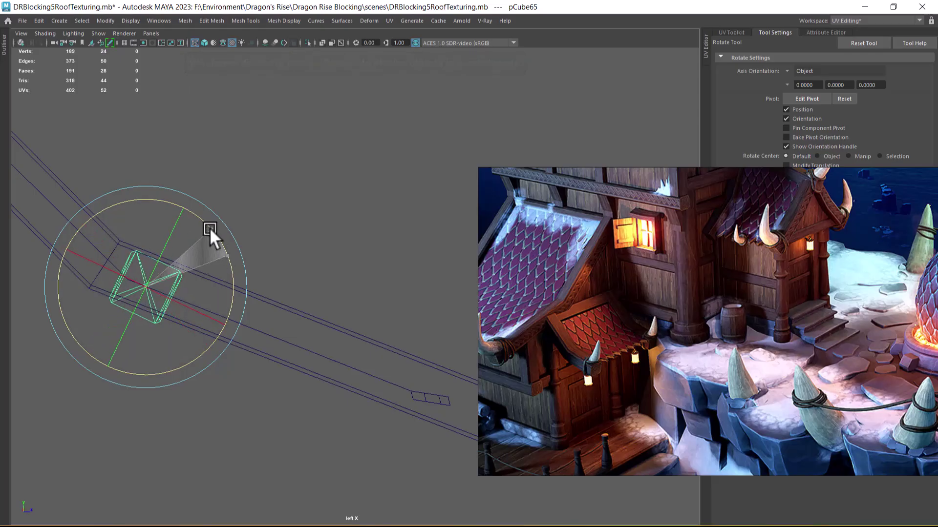
{"action": "key", "text": "w"}
{"action": "left_click_drag", "start_coordinate": [146, 285], "coordinate": [133, 280]}
Step: Slice off the tile surface's overhang outside both side beams with Multi-Cut in the textured front view, deleting the cut faces
{"action": "key", "text": "space"}
{"action": "left_click_drag", "start_coordinate": [201, 321], "coordinate": [225, 203]}
{"action": "mouse_move", "coordinate": [297, 292]}
{"action": "left_mouse_down", "text": "alt"}
{"action": "mouse_move", "coordinate": [263, 320]}
{"action": "mouse_move", "coordinate": [289, 348]}
{"action": "mouse_move", "coordinate": [256, 393]}
{"action": "mouse_move", "coordinate": [308, 407]}
{"action": "mouse_move", "coordinate": [356, 350]}
{"action": "mouse_move", "coordinate": [349, 384]}
{"action": "mouse_move", "coordinate": [324, 372]}
{"action": "mouse_move", "coordinate": [345, 389]}
{"action": "mouse_move", "coordinate": [347, 376]}
{"action": "mouse_move", "coordinate": [345, 391]}
{"action": "left_mouse_up", "text": "alt"}
{"action": "key", "text": "5"}
{"action": "key", "text": "6"}
{"action": "key", "text": "space"}
{"action": "right_click_drag", "start_coordinate": [344, 454], "coordinate": [386, 467], "text": "alt"}
{"action": "middle_click_drag", "start_coordinate": [386, 466], "coordinate": [303, 465], "text": "alt"}
{"action": "right_click_drag", "start_coordinate": [303, 465], "coordinate": [373, 459], "text": "alt"}
{"action": "left_click", "coordinate": [345, 337]}
{"action": "right_click_drag", "start_coordinate": [344, 360], "coordinate": [387, 418], "text": "alt"}
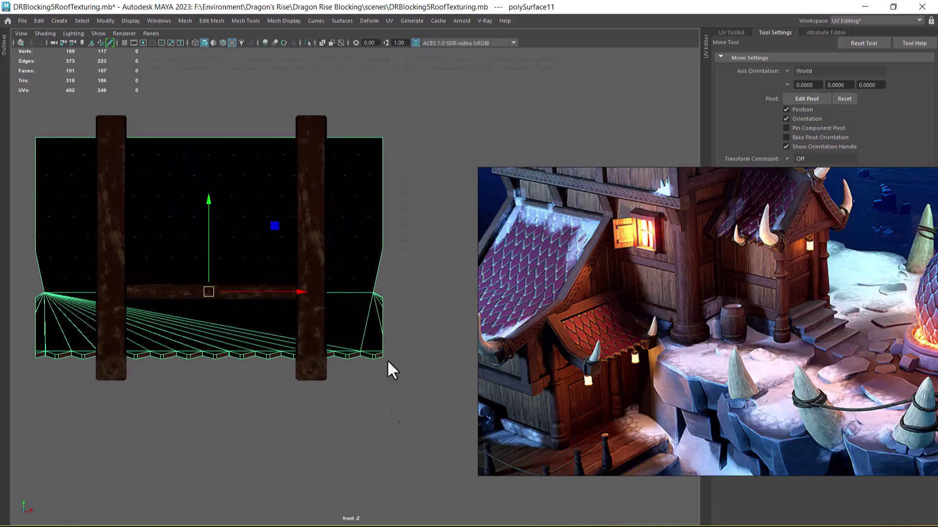
{"action": "right_click", "coordinate": [406, 216], "text": "shift"}
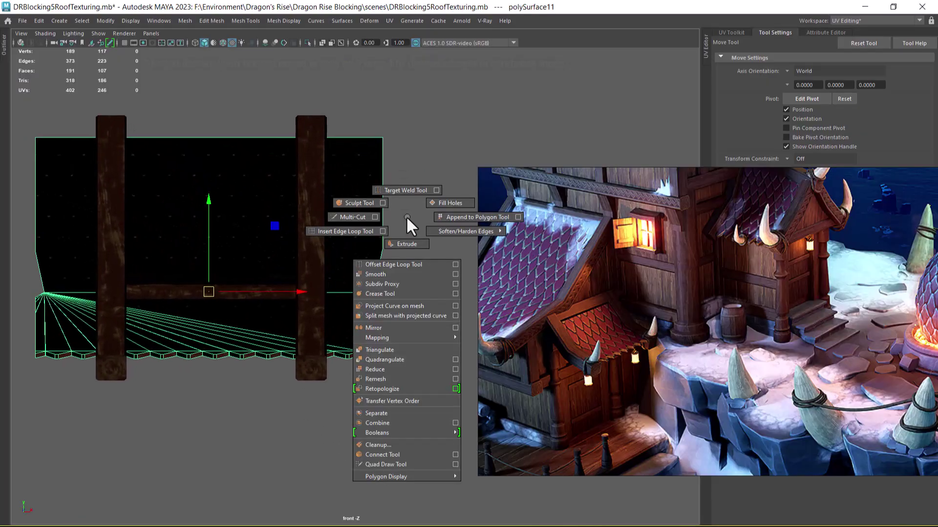
{"action": "left_click", "coordinate": [348, 216]}
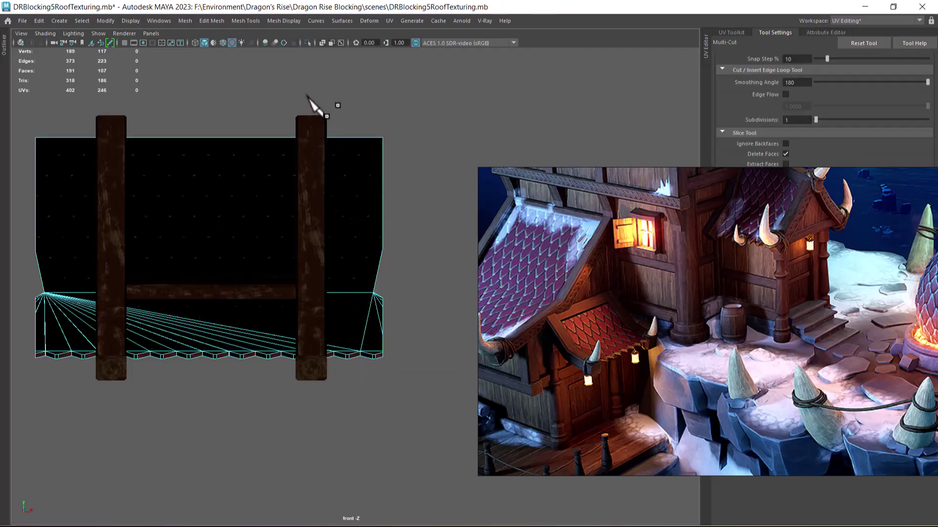
{"action": "left_click_drag", "start_coordinate": [309, 96], "coordinate": [310, 304]}
{"action": "left_click_drag", "start_coordinate": [301, 372], "coordinate": [301, 373]}
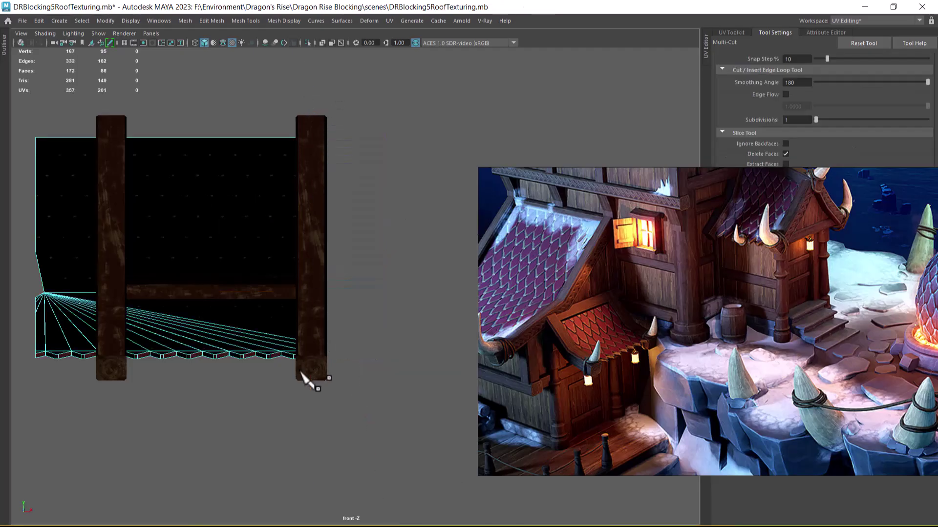
{"action": "left_click_drag", "start_coordinate": [106, 421], "coordinate": [110, 131]}
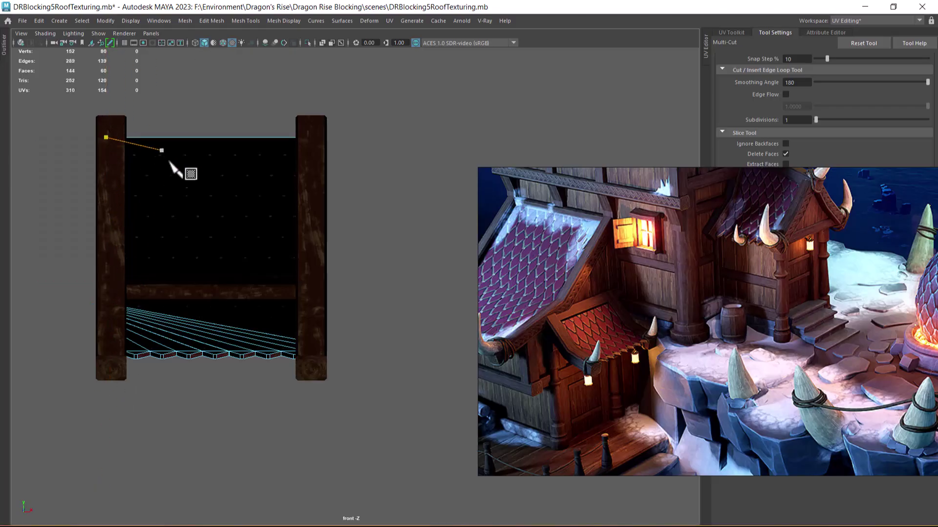
{"action": "key", "text": "w"}
Step: Examine the trimmed tile surface against the side beams and crossbeam in the perspective and side views
{"action": "key", "text": "space"}
{"action": "left_click_drag", "start_coordinate": [263, 302], "coordinate": [263, 299]}
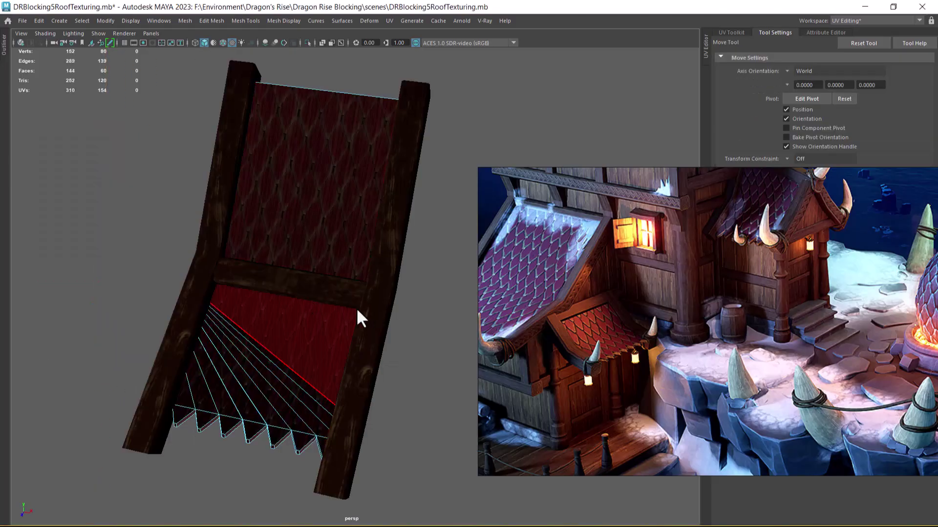
{"action": "middle_click_drag", "start_coordinate": [349, 307], "coordinate": [304, 223], "text": "alt"}
{"action": "left_click_drag", "start_coordinate": [304, 224], "coordinate": [223, 324], "text": "alt"}
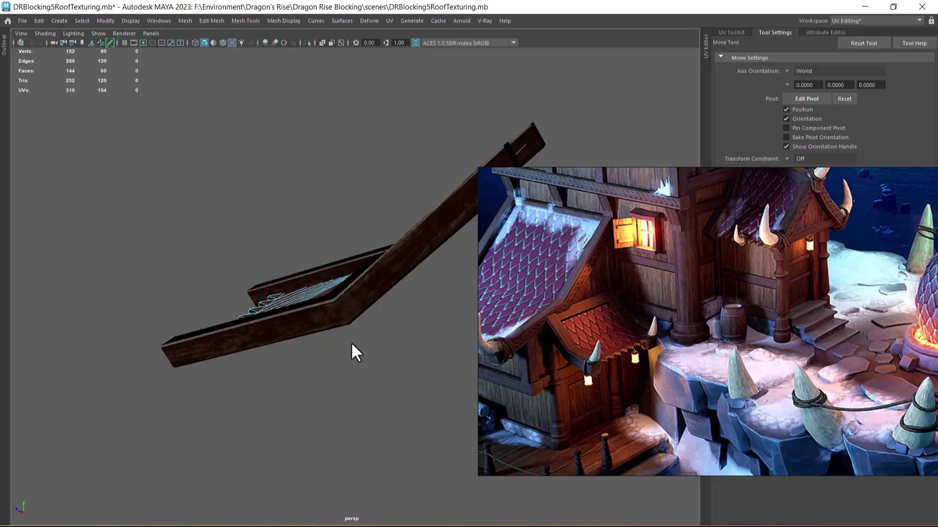
{"action": "left_click_drag", "start_coordinate": [341, 349], "coordinate": [349, 404], "text": "alt"}
{"action": "key", "text": "space"}
{"action": "left_click_drag", "start_coordinate": [347, 356], "coordinate": [289, 337]}
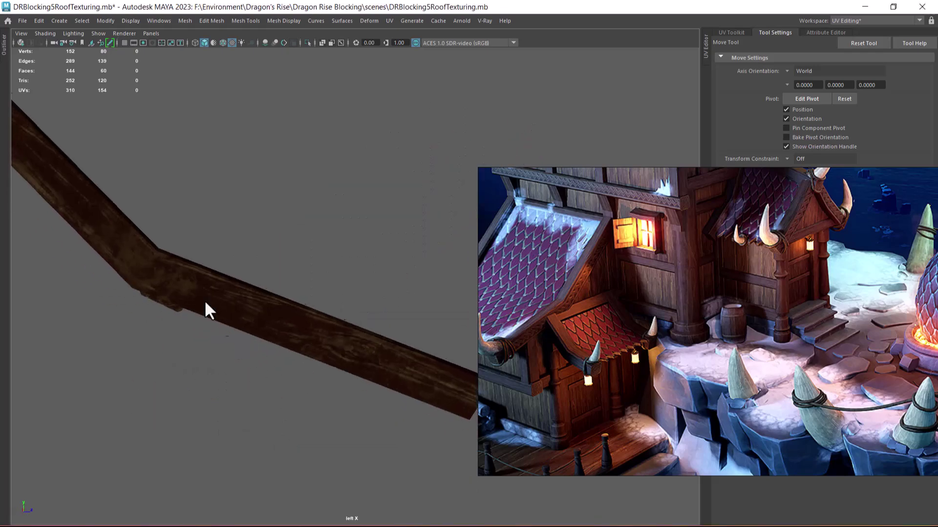
{"action": "scroll", "coordinate": [219, 317], "scroll_direction": "down", "scroll_amount": 3}
{"action": "left_click", "coordinate": [184, 266]}
{"action": "key", "text": "space"}
{"action": "left_click_drag", "start_coordinate": [294, 306], "coordinate": [332, 292]}
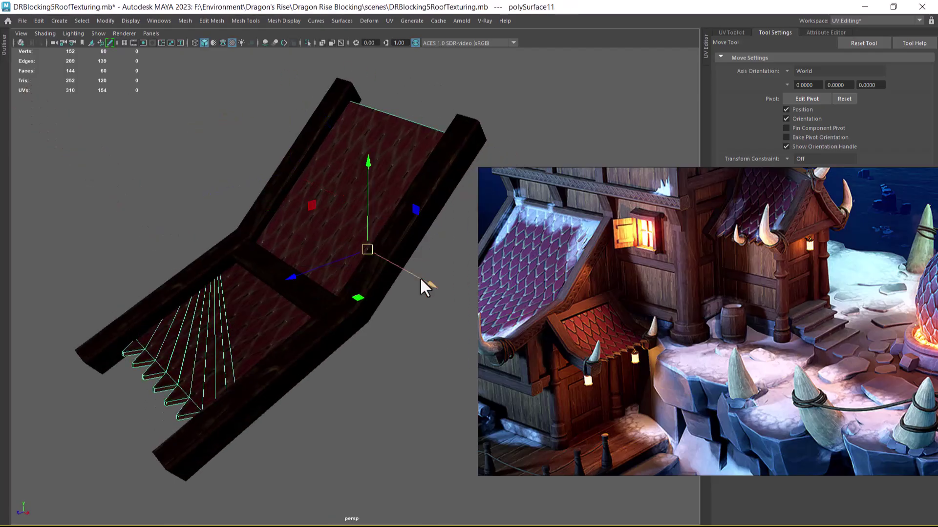
Step: Select the tile surface with both side beams and slice off their upper section above the bend with Multi-Cut
{"action": "left_click", "coordinate": [362, 343]}
{"action": "left_click", "coordinate": [319, 329]}
{"action": "left_click", "coordinate": [321, 228], "text": "shift"}
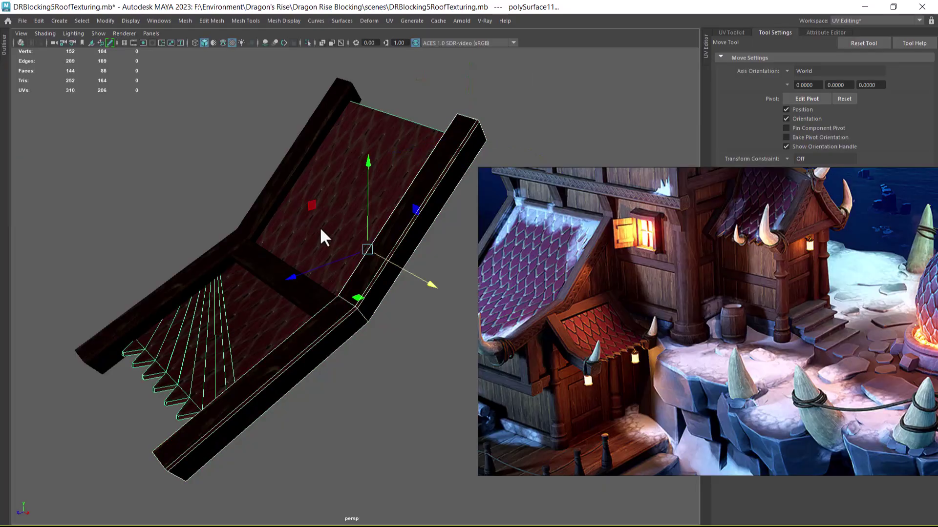
{"action": "left_click", "coordinate": [269, 205], "text": "shift"}
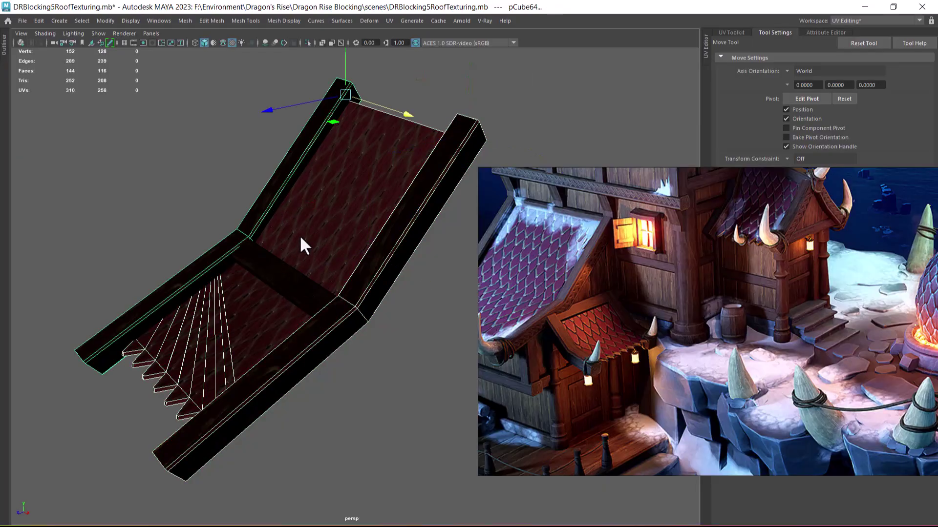
{"action": "right_click_drag", "start_coordinate": [315, 197], "coordinate": [311, 404], "text": "shift"}
{"action": "key", "text": "space"}
{"action": "left_click_drag", "start_coordinate": [370, 370], "coordinate": [292, 338]}
{"action": "key", "text": "4"}
{"action": "right_click_drag", "start_coordinate": [348, 200], "coordinate": [291, 200], "text": "shift"}
{"action": "left_click_drag", "start_coordinate": [126, 296], "coordinate": [211, 196]}
Step: Slice away the remaining upper stub so the tiles and side beams end just behind the crossbeam
{"action": "middle_click_drag", "start_coordinate": [110, 266], "coordinate": [148, 257], "text": "alt"}
{"action": "scroll", "coordinate": [234, 356], "scroll_direction": "up", "scroll_amount": 5}
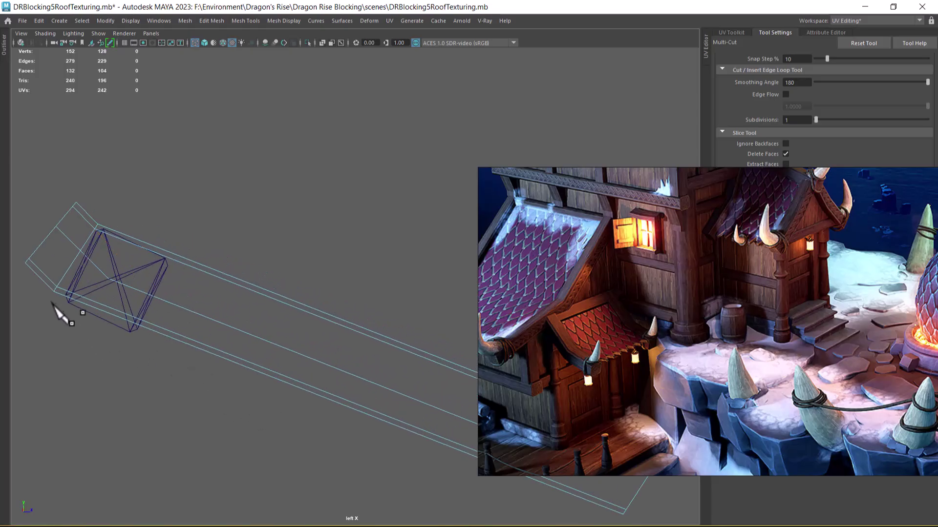
{"action": "left_click_drag", "start_coordinate": [65, 299], "coordinate": [121, 214]}
{"action": "key", "text": "w"}
{"action": "key", "text": "space"}
{"action": "left_click_drag", "start_coordinate": [240, 309], "coordinate": [232, 123]}
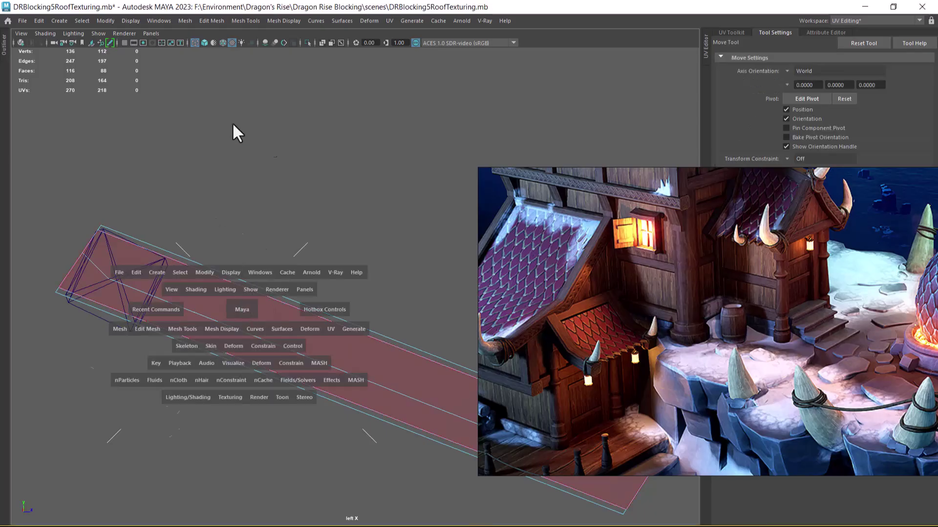
Step: Isolate the tile surface from the side beams and crossbeam in the textured perspective view
{"action": "left_click_drag", "start_coordinate": [215, 344], "coordinate": [376, 297], "text": "alt"}
{"action": "right_click_drag", "start_coordinate": [376, 297], "coordinate": [383, 364], "text": "alt"}
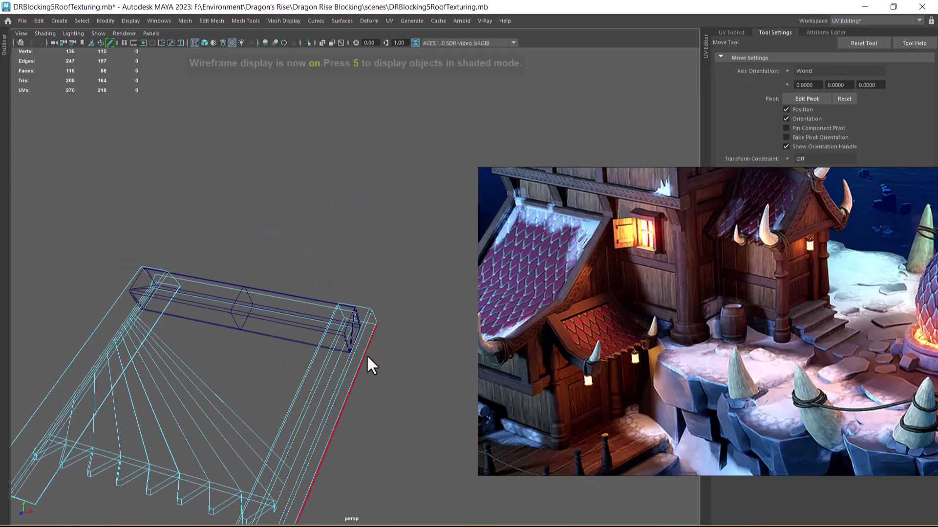
{"action": "key", "text": "5"}
{"action": "key", "text": "6"}
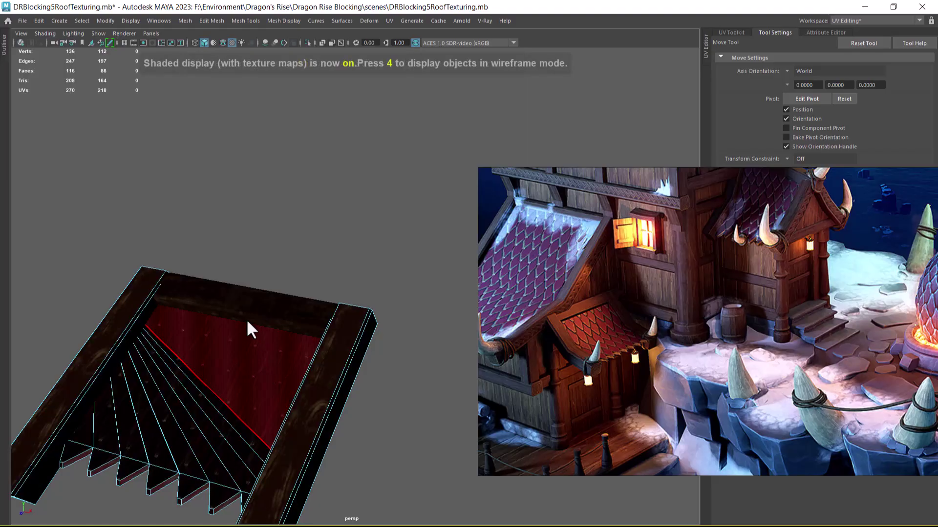
{"action": "right_click_drag", "start_coordinate": [230, 337], "coordinate": [275, 235]}
{"action": "left_click", "coordinate": [403, 240]}
{"action": "left_click", "coordinate": [220, 408]}
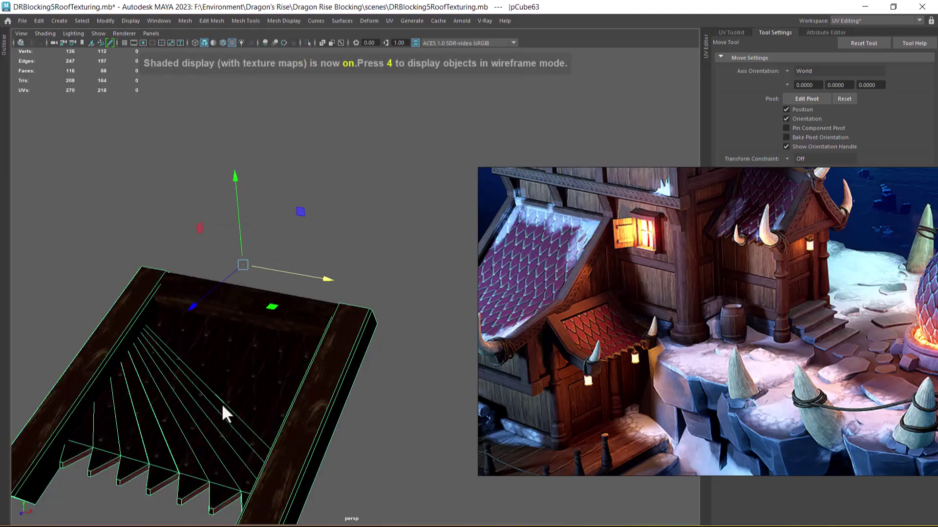
{"action": "middle_click_drag", "start_coordinate": [219, 408], "coordinate": [274, 309], "text": "alt"}
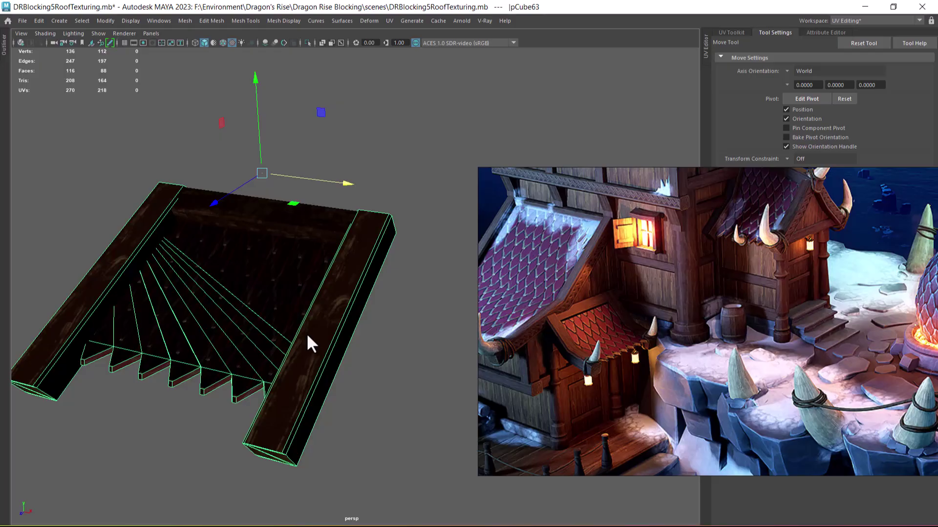
{"action": "mouse_move", "coordinate": [359, 360]}
{"action": "left_mouse_down", "text": "alt"}
{"action": "mouse_move", "coordinate": [228, 345]}
{"action": "mouse_move", "coordinate": [234, 360]}
{"action": "mouse_move", "coordinate": [181, 363]}
{"action": "mouse_move", "coordinate": [382, 355]}
{"action": "mouse_move", "coordinate": [371, 361]}
{"action": "left_mouse_up", "text": "alt"}
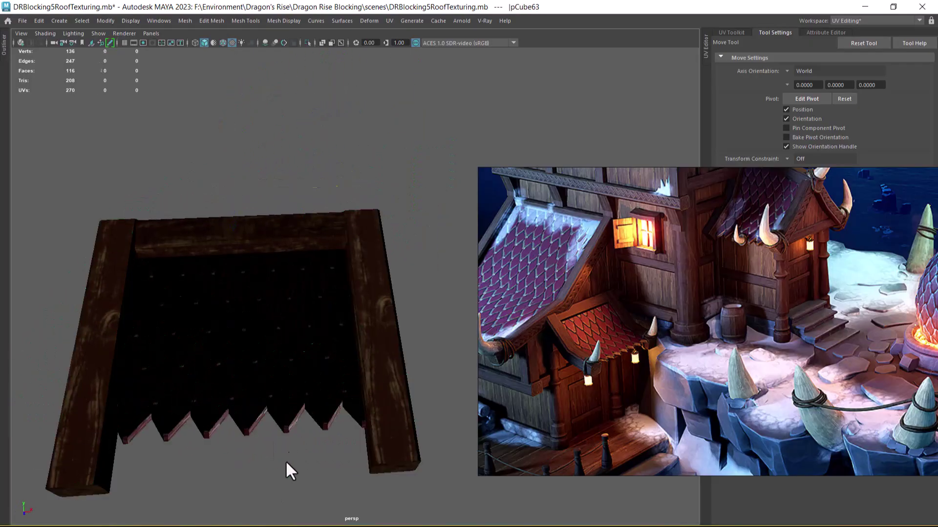
{"action": "right_click_drag", "start_coordinate": [289, 257], "coordinate": [296, 463], "text": "shift"}
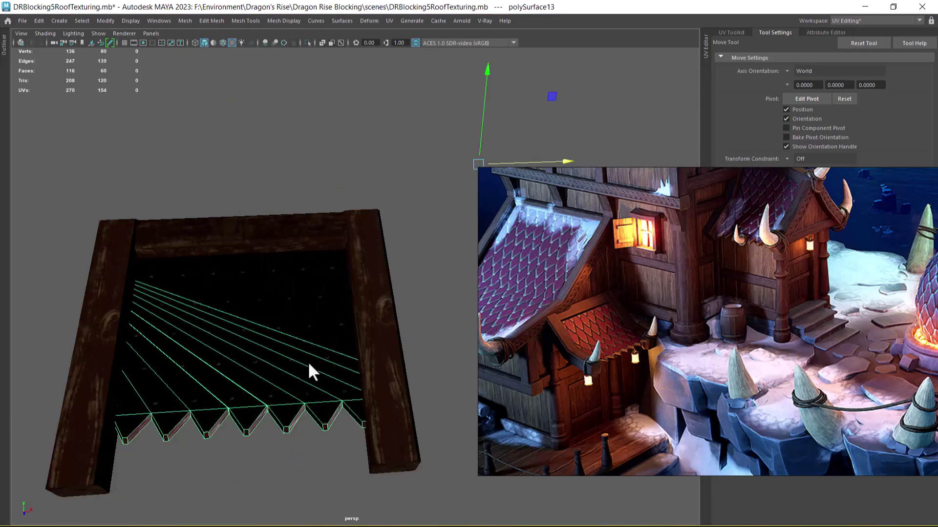
{"action": "key", "text": "alt+h"}
Step: Delete the diagonal edges crossing the tile surface, leaving one clean face above the pointed tile ends
{"action": "mouse_move", "coordinate": [317, 376]}
{"action": "left_mouse_down", "text": "alt"}
{"action": "mouse_move", "coordinate": [316, 412]}
{"action": "mouse_move", "coordinate": [338, 409]}
{"action": "mouse_move", "coordinate": [299, 338]}
{"action": "mouse_move", "coordinate": [304, 376]}
{"action": "left_mouse_up", "text": "alt"}
{"action": "right_click_drag", "start_coordinate": [272, 249], "coordinate": [272, 220]}
{"action": "left_click_drag", "start_coordinate": [271, 288], "coordinate": [256, 312]}
{"action": "left_click_drag", "start_coordinate": [208, 343], "coordinate": [207, 344]}
{"action": "right_click_drag", "start_coordinate": [188, 286], "coordinate": [85, 338], "text": "shift"}
{"action": "left_click_drag", "start_coordinate": [187, 317], "coordinate": [139, 377]}
{"action": "left_click", "coordinate": [140, 377], "text": "shift"}
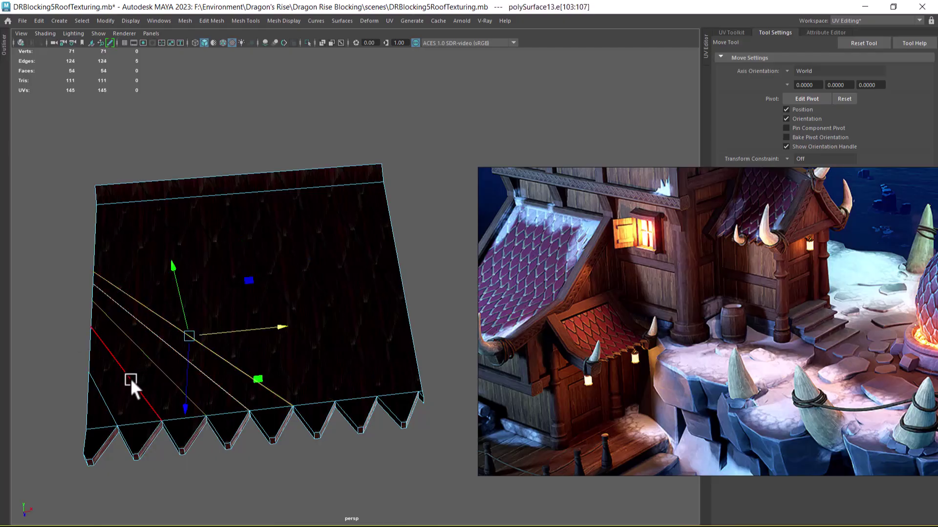
{"action": "left_click", "coordinate": [102, 395], "text": "shift"}
{"action": "right_click_drag", "start_coordinate": [172, 296], "coordinate": [67, 348], "text": "shift"}
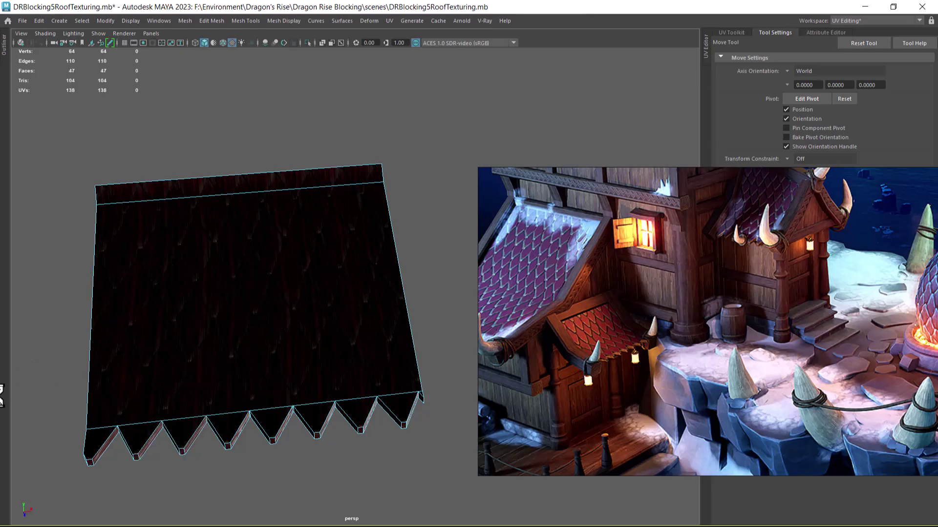
{"action": "left_click_drag", "start_coordinate": [290, 341], "coordinate": [273, 335], "text": "alt"}
{"action": "key", "text": "F8"}
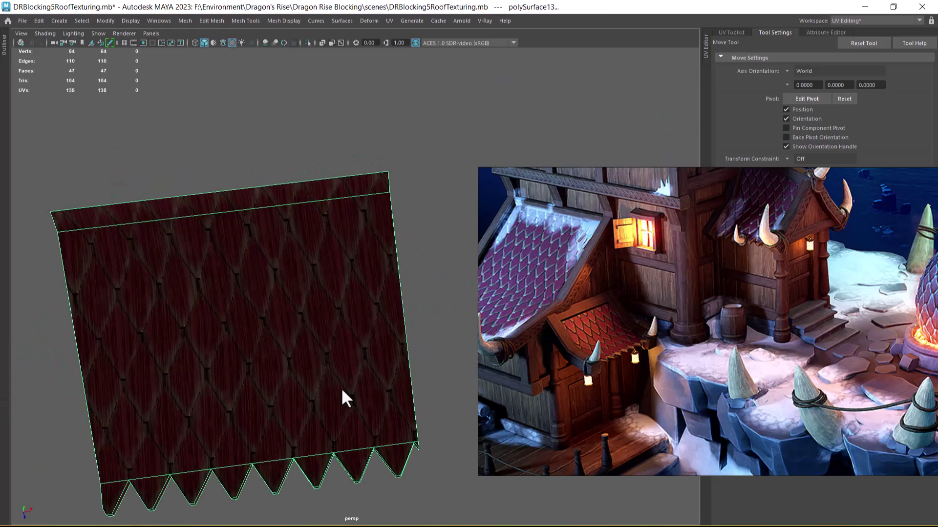
{"action": "left_click_drag", "start_coordinate": [346, 398], "coordinate": [320, 243], "text": "alt"}
{"action": "right_click_drag", "start_coordinate": [320, 242], "coordinate": [251, 251], "text": "shift"}
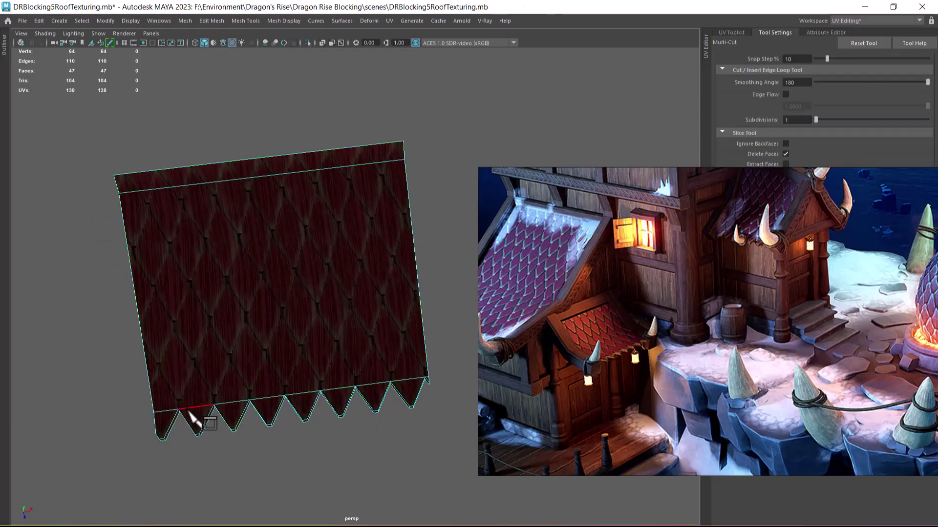
{"action": "left_click", "coordinate": [147, 170], "text": "shift"}
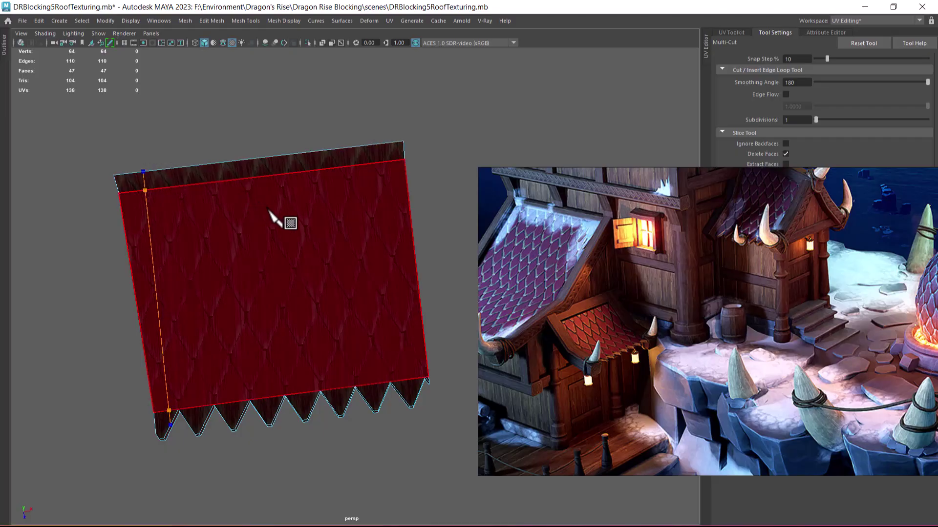
{"action": "right_click", "coordinate": [299, 422]}
{"action": "middle_click_drag", "start_coordinate": [250, 446], "coordinate": [309, 378], "text": "alt"}
{"action": "right_click_drag", "start_coordinate": [308, 379], "coordinate": [352, 473], "text": "alt"}
{"action": "key", "text": "ctrl+z"}
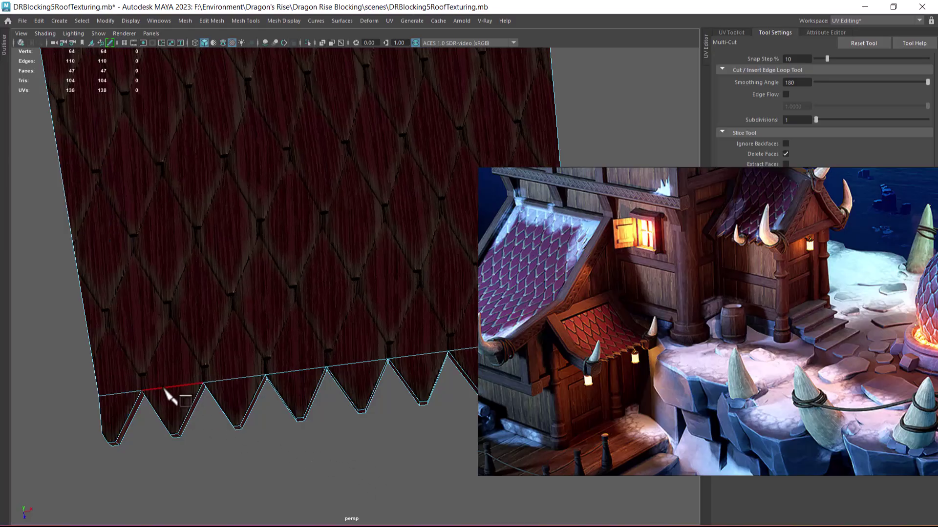
Step: Cut a lengthwise edge with Multi-Cut from the first notch between tile points across the bend to the far edge
{"action": "left_click", "coordinate": [141, 391]}
{"action": "middle_click_drag", "start_coordinate": [189, 218], "coordinate": [239, 329], "text": "alt"}
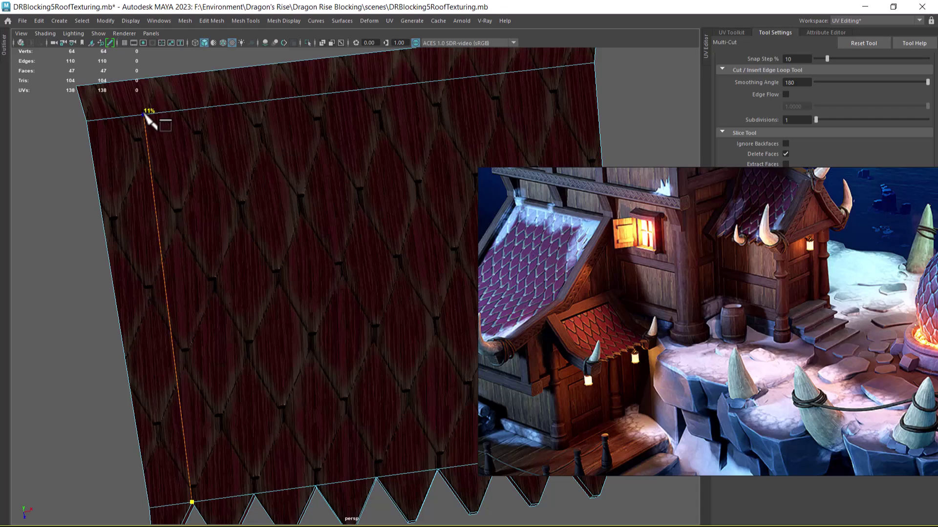
{"action": "left_click", "coordinate": [143, 114]}
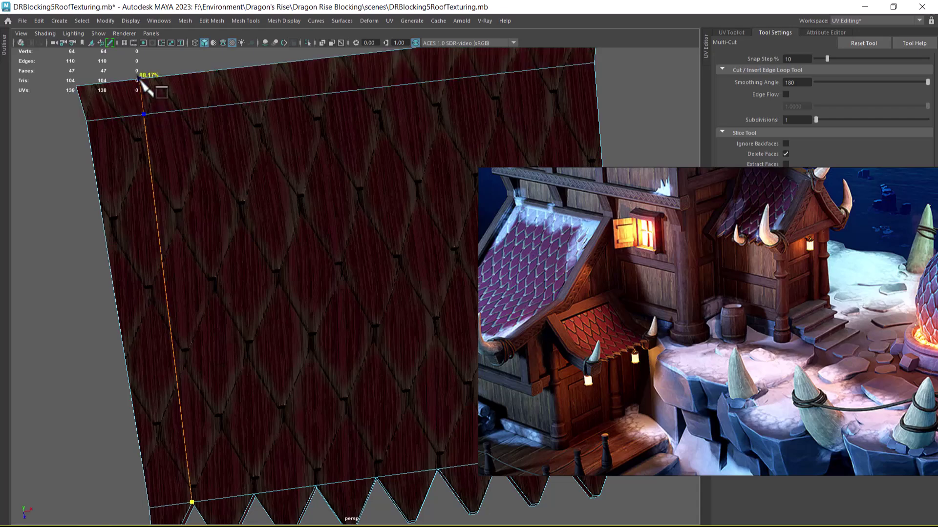
{"action": "left_click", "coordinate": [138, 80]}
{"action": "right_click", "coordinate": [147, 84]}
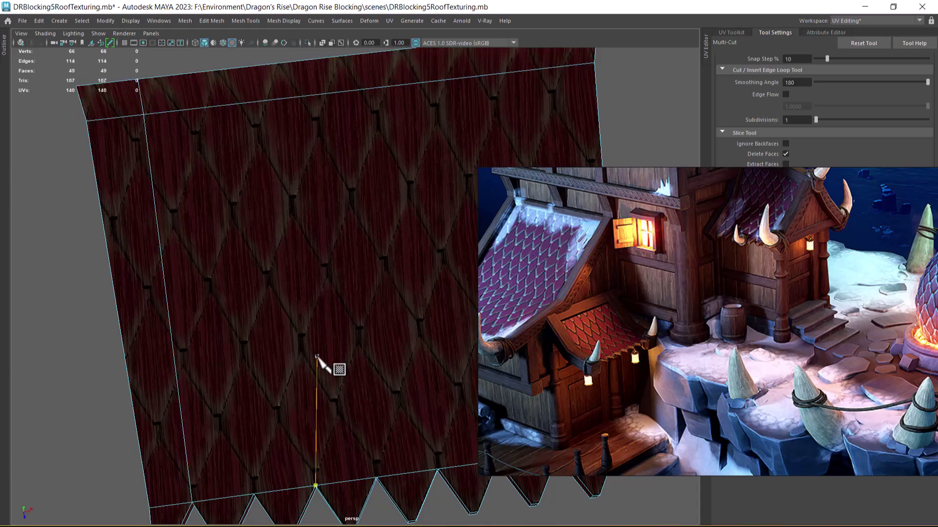
{"action": "scroll", "coordinate": [312, 323], "scroll_direction": "down", "scroll_amount": 4}
{"action": "middle_click_drag", "start_coordinate": [301, 287], "coordinate": [275, 239], "text": "alt"}
{"action": "scroll", "coordinate": [280, 243], "scroll_direction": "up", "scroll_amount": 2}
{"action": "left_click", "coordinate": [333, 348]}
{"action": "scroll", "coordinate": [327, 279], "scroll_direction": "down", "scroll_amount": 2}
{"action": "key", "text": "w"}
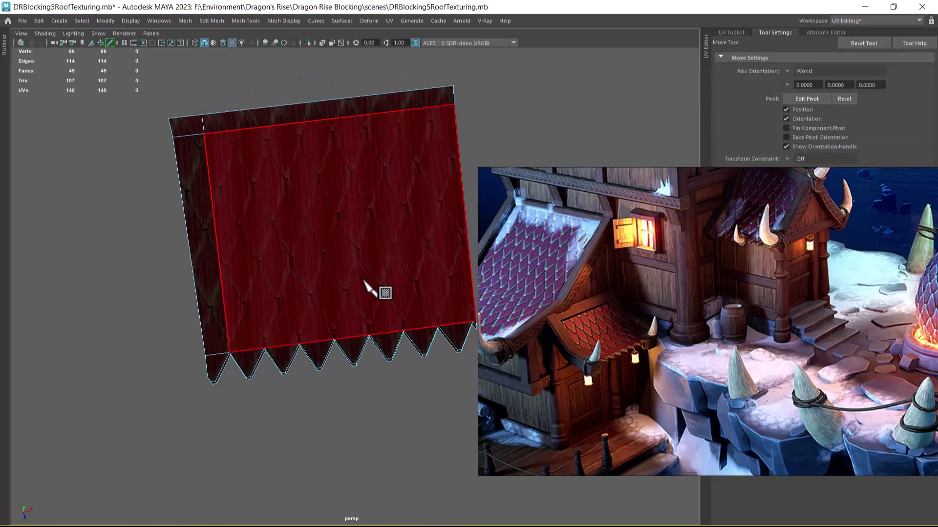
Step: Cut a matching lengthwise edge with Multi-Cut from the second notch through the bend to the tile surface's upper edge
{"action": "middle_click_drag", "start_coordinate": [360, 245], "coordinate": [340, 269], "text": "alt"}
{"action": "scroll", "coordinate": [342, 278], "scroll_direction": "up", "scroll_amount": 1}
{"action": "left_click_drag", "start_coordinate": [344, 286], "coordinate": [318, 283], "text": "alt"}
{"action": "right_click_drag", "start_coordinate": [335, 285], "coordinate": [332, 324]}
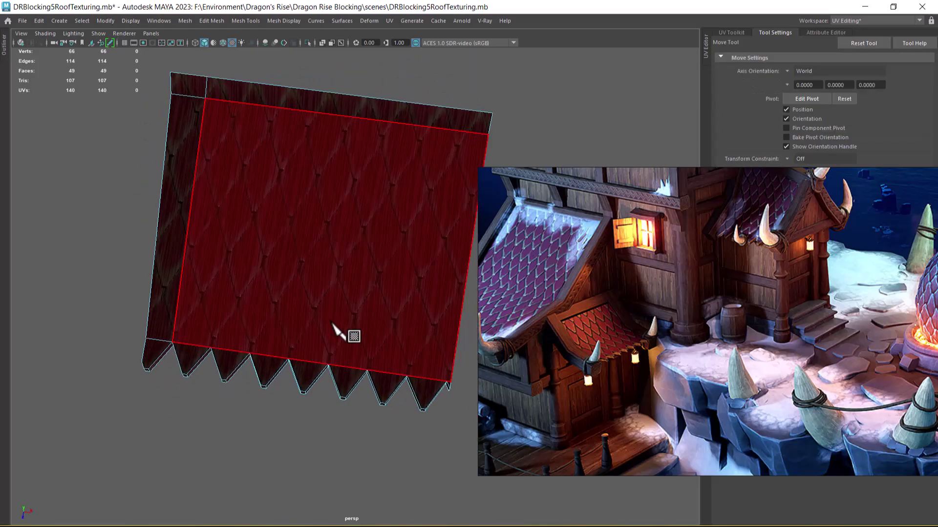
{"action": "key", "text": "ctrl+shift+x"}
{"action": "left_click", "coordinate": [210, 348]}
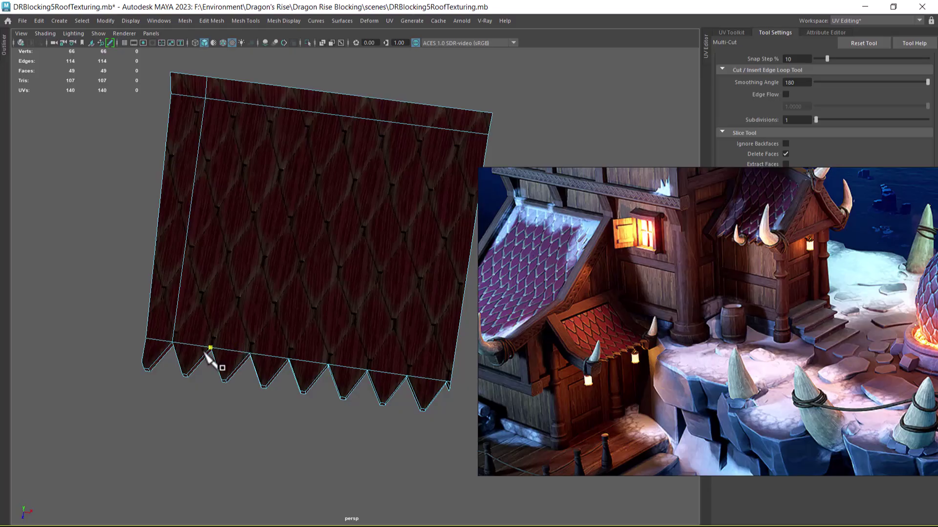
{"action": "left_click", "coordinate": [245, 104]}
{"action": "left_click", "coordinate": [248, 82]}
{"action": "right_click", "coordinate": [248, 83]}
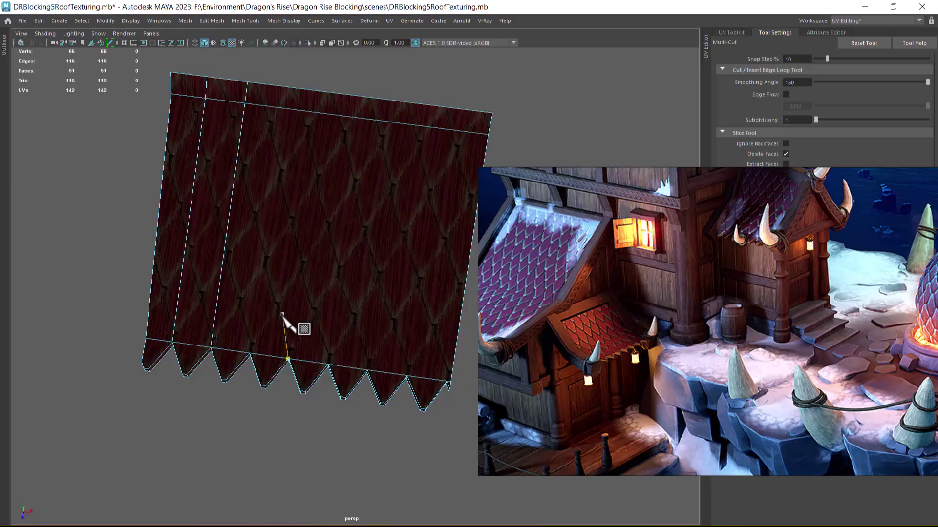
Step: Cut lengthwise edges from the third and fourth notches up to the tile surface's upper edge
{"action": "left_click", "coordinate": [262, 357], "text": "shift"}
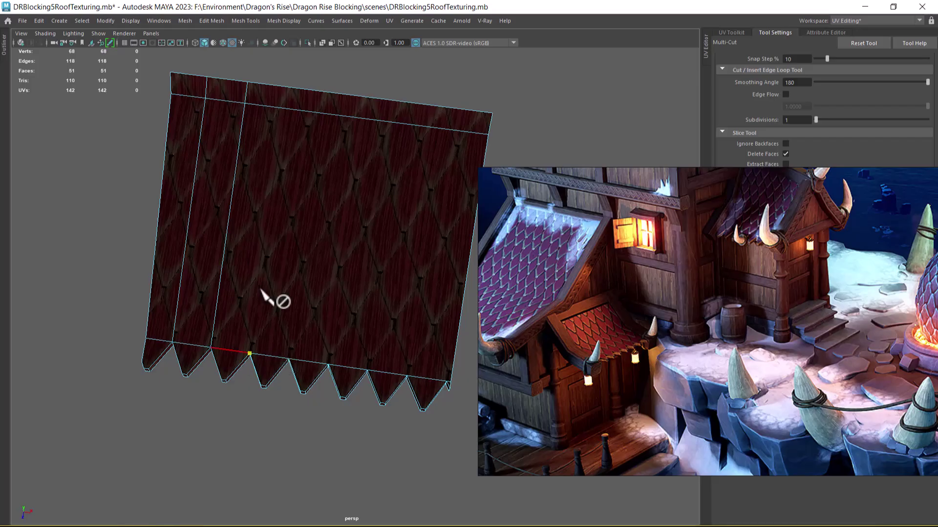
{"action": "left_click", "coordinate": [291, 87]}
{"action": "right_click", "coordinate": [291, 88]}
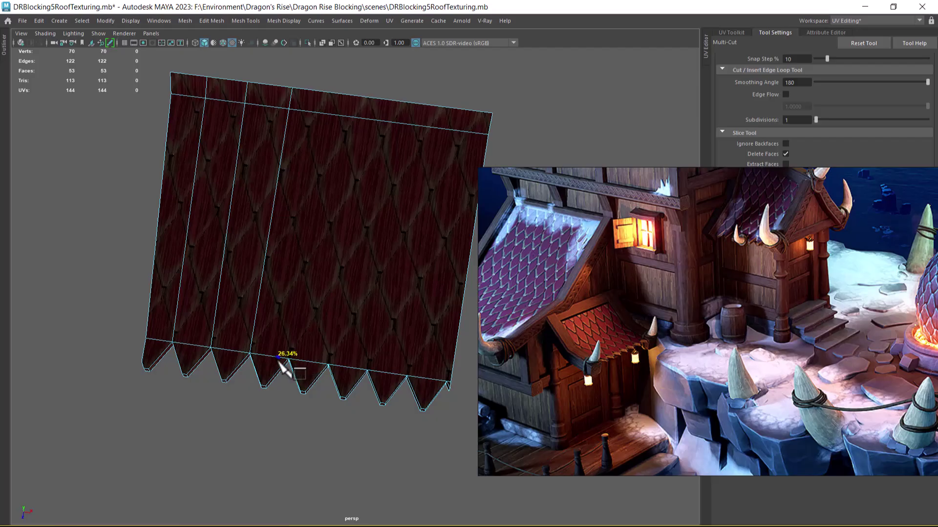
{"action": "left_click", "coordinate": [329, 92]}
{"action": "right_click", "coordinate": [398, 202]}
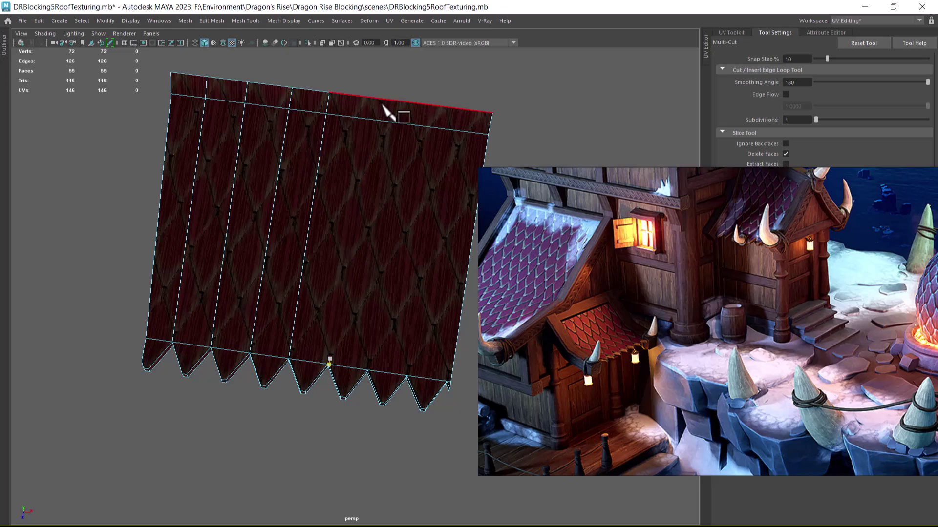
Step: Cut lengthwise edges from the fifth, sixth and seventh notches to the upper edge, undoing misplaced cut points
{"action": "key", "text": "ctrl+z"}
{"action": "key", "text": "ctrl+z"}
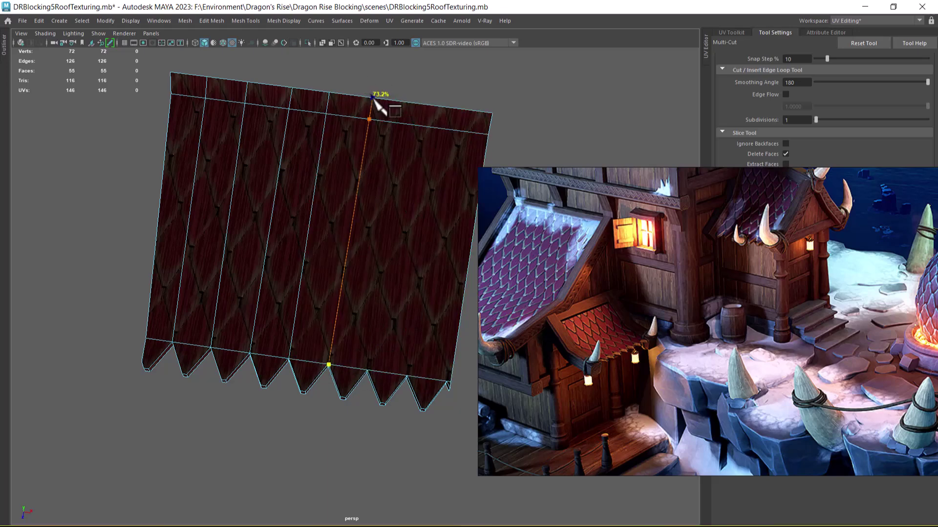
{"action": "key", "text": "ctrl+z"}
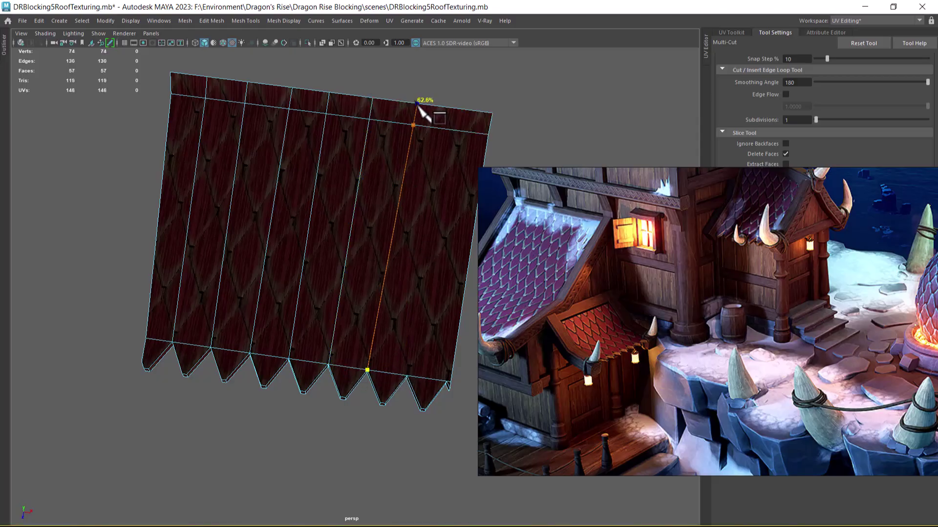
{"action": "left_click", "coordinate": [415, 104]}
{"action": "right_click", "coordinate": [415, 105]}
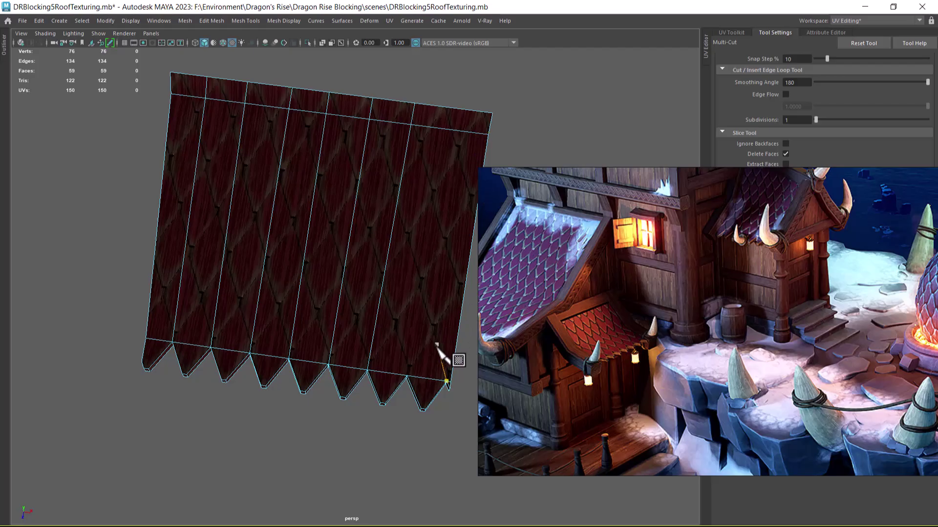
{"action": "left_click", "coordinate": [406, 376]}
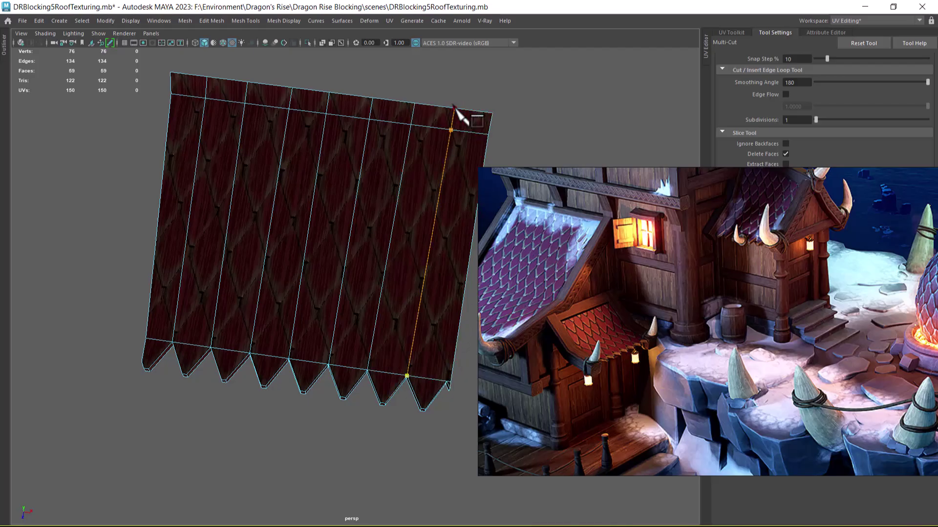
{"action": "left_click_drag", "start_coordinate": [145, 266], "coordinate": [300, 270], "text": "alt"}
{"action": "scroll", "coordinate": [300, 270], "scroll_direction": "up", "scroll_amount": 2}
{"action": "key", "text": "w"}
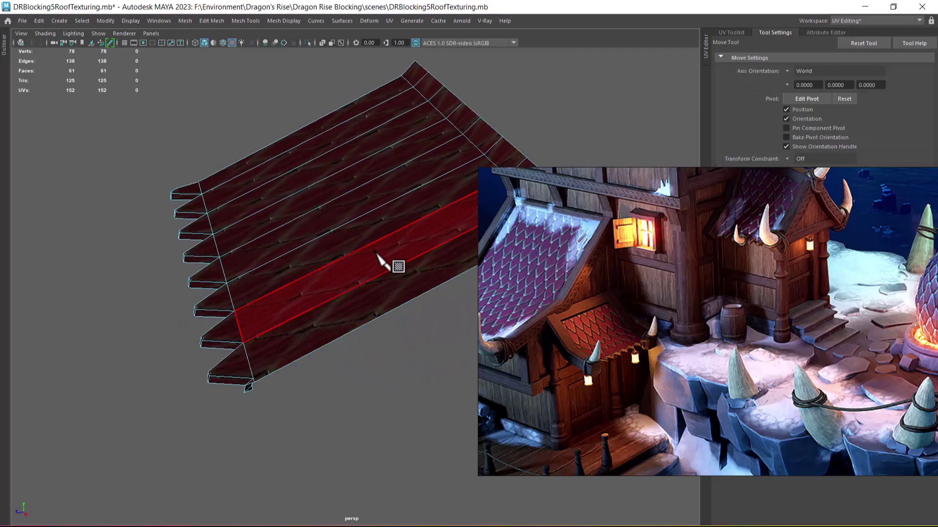
{"action": "left_click", "coordinate": [397, 271]}
{"action": "mouse_move", "coordinate": [412, 216]}
{"action": "right_mouse_down", "text": "shift"}
{"action": "mouse_move", "coordinate": [309, 251]}
{"action": "mouse_move", "coordinate": [406, 227]}
{"action": "right_mouse_up", "text": "shift"}
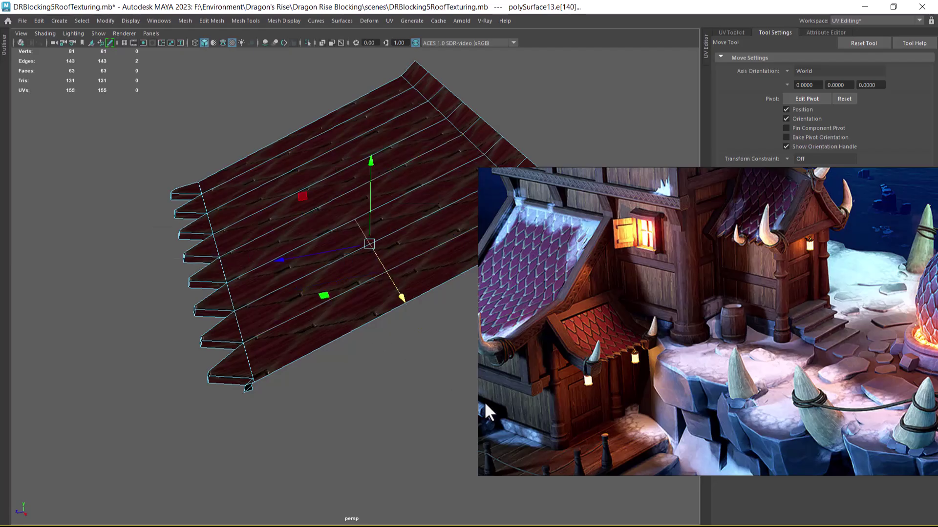
{"action": "left_click_drag", "start_coordinate": [337, 364], "coordinate": [329, 385], "text": "alt"}
{"action": "middle_click_drag", "start_coordinate": [329, 385], "coordinate": [245, 373], "text": "alt"}
{"action": "scroll", "coordinate": [245, 373], "scroll_direction": "up", "scroll_amount": 2}
{"action": "key", "text": "ctrl+z"}
Step: Cut a lengthwise edge with Multi-Cut from the last tile point's outer corner to the upper edge, close to the side border
{"action": "right_click_drag", "start_coordinate": [224, 291], "coordinate": [274, 234]}
{"action": "middle_click_drag", "start_coordinate": [315, 356], "coordinate": [398, 330], "text": "alt"}
{"action": "right_click_drag", "start_coordinate": [406, 227], "coordinate": [339, 230], "text": "shift"}
{"action": "left_click_drag", "start_coordinate": [387, 383], "coordinate": [393, 413], "text": "alt"}
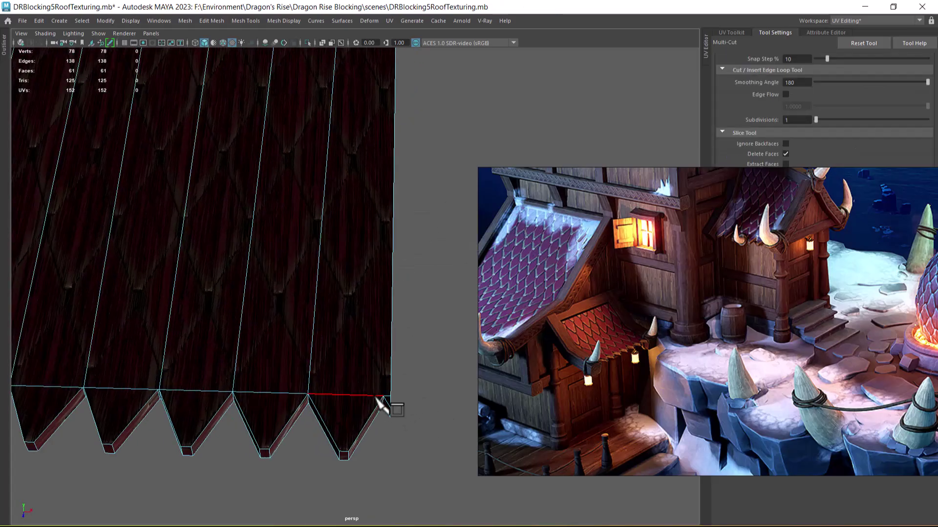
{"action": "left_click_drag", "start_coordinate": [429, 307], "coordinate": [429, 245], "text": "alt"}
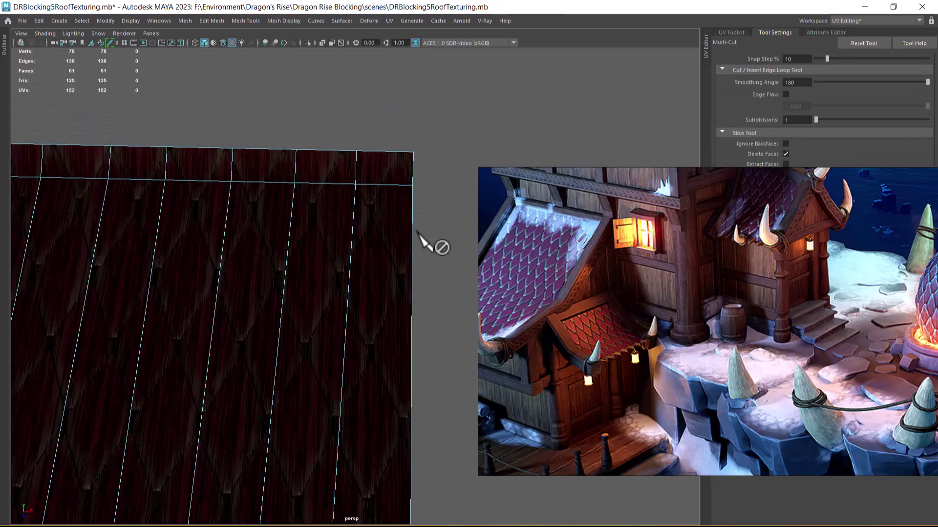
{"action": "left_click", "coordinate": [403, 153]}
{"action": "right_click", "coordinate": [405, 154]}
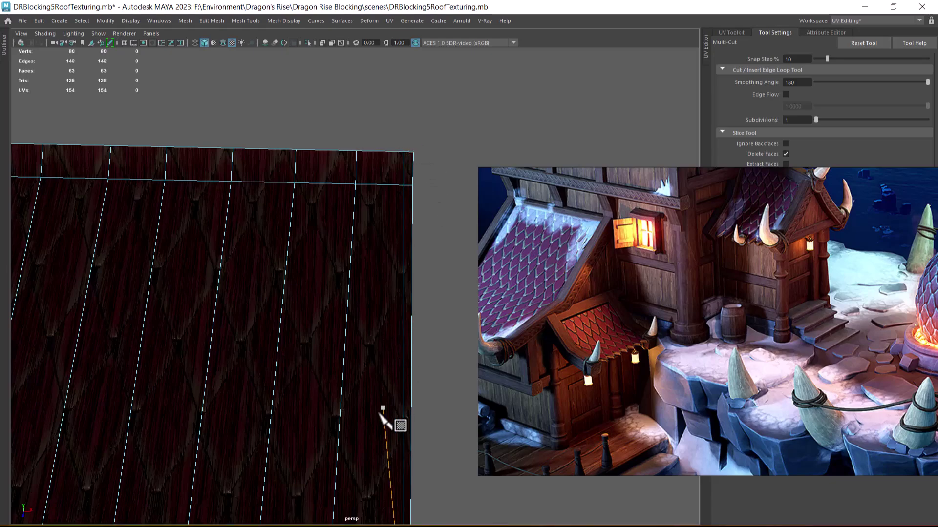
Step: Cut another lengthwise edge with Multi-Cut from the fifth notch to the upper edge, alongside the existing cut
{"action": "right_click_drag", "start_coordinate": [383, 399], "coordinate": [318, 301], "text": "alt"}
{"action": "middle_click_drag", "start_coordinate": [318, 302], "coordinate": [340, 237], "text": "alt"}
{"action": "right_click_drag", "start_coordinate": [340, 237], "coordinate": [355, 302], "text": "alt"}
{"action": "key", "text": "w"}
{"action": "middle_click_drag", "start_coordinate": [370, 329], "coordinate": [278, 272], "text": "alt"}
{"action": "right_click_drag", "start_coordinate": [278, 272], "coordinate": [326, 348], "text": "alt"}
{"action": "middle_click_drag", "start_coordinate": [327, 347], "coordinate": [330, 272], "text": "alt"}
{"action": "right_click_drag", "start_coordinate": [331, 272], "coordinate": [372, 356], "text": "alt"}
{"action": "scroll", "coordinate": [344, 297], "scroll_direction": "down", "scroll_amount": 3}
{"action": "left_click", "coordinate": [369, 271]}
{"action": "right_click", "coordinate": [386, 230], "text": "shift"}
{"action": "right_click_drag", "start_coordinate": [385, 231], "coordinate": [323, 231], "text": "shift"}
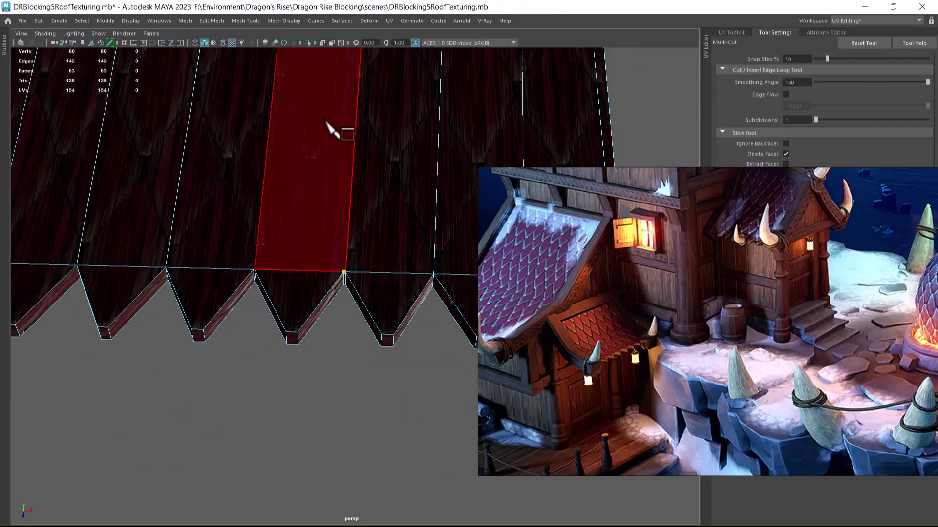
{"action": "left_click_drag", "start_coordinate": [332, 129], "coordinate": [376, 163], "text": "alt"}
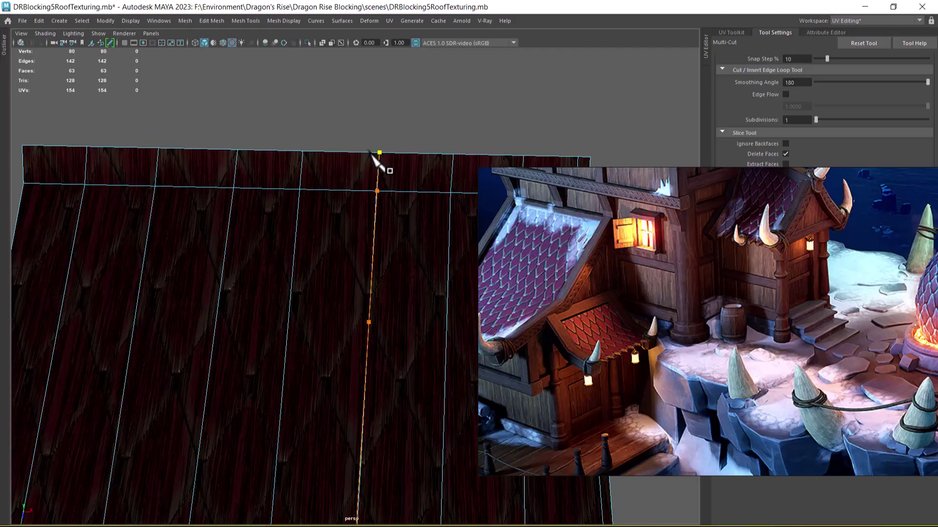
{"action": "middle_click_drag", "start_coordinate": [389, 252], "coordinate": [396, 282], "text": "alt"}
{"action": "right_click", "coordinate": [378, 203]}
Step: Cut a lengthwise edge with Multi-Cut from the neighbouring notch up to the tile surface's upper edge, close beside the existing cut
{"action": "middle_click_drag", "start_coordinate": [347, 354], "coordinate": [353, 131], "text": "alt"}
{"action": "right_click_drag", "start_coordinate": [349, 380], "coordinate": [409, 391], "text": "alt"}
{"action": "middle_click_drag", "start_coordinate": [409, 390], "coordinate": [380, 289], "text": "alt"}
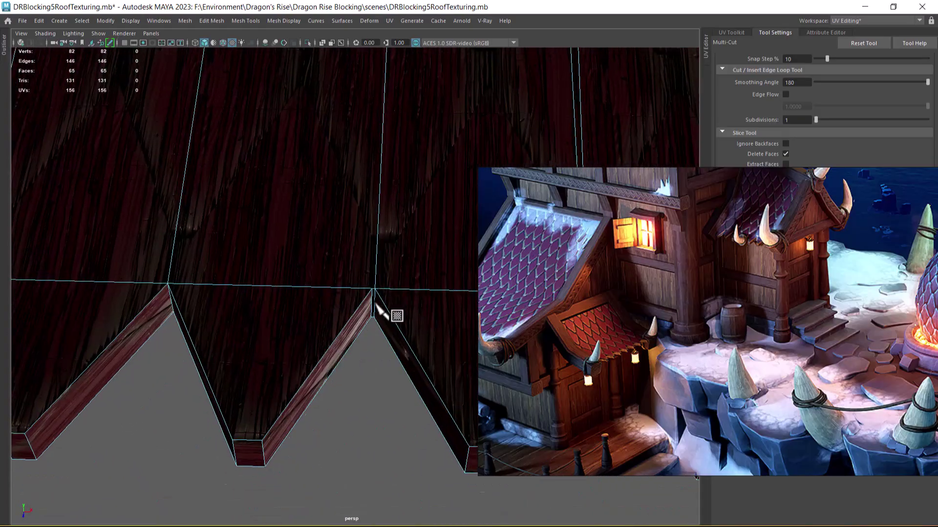
{"action": "scroll", "coordinate": [380, 290], "scroll_direction": "up", "scroll_amount": 2}
{"action": "middle_click_drag", "start_coordinate": [383, 108], "coordinate": [404, 303], "text": "alt"}
{"action": "right_click_drag", "start_coordinate": [404, 303], "coordinate": [363, 253], "text": "alt"}
{"action": "middle_click_drag", "start_coordinate": [363, 254], "coordinate": [370, 377], "text": "alt"}
{"action": "left_click", "coordinate": [390, 146]}
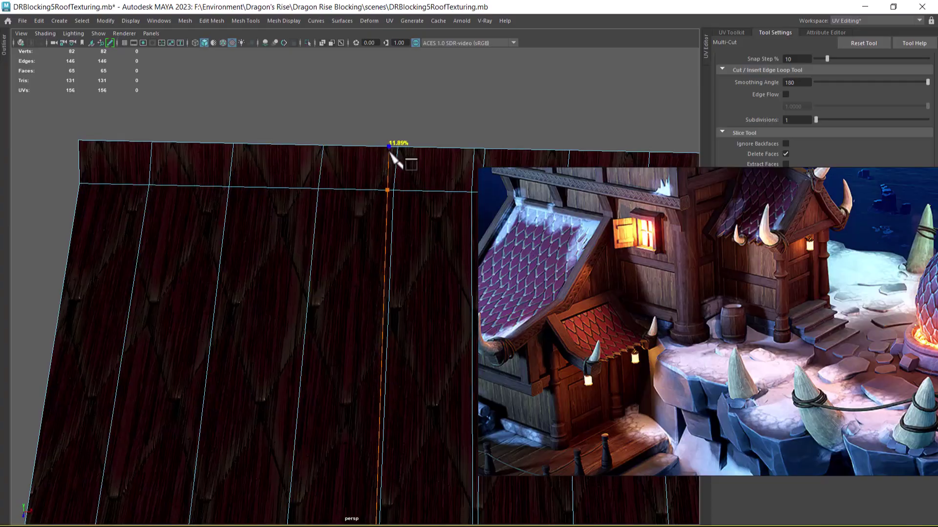
{"action": "right_click", "coordinate": [393, 185]}
{"action": "left_click", "coordinate": [394, 190]}
{"action": "middle_click_drag", "start_coordinate": [403, 394], "coordinate": [468, 146], "text": "alt"}
{"action": "left_click", "coordinate": [338, 293]}
Step: Divide the tile surface crosswise with three evenly spaced edge loops by splitting its lengthwise edge rings
{"action": "right_click_drag", "start_coordinate": [372, 254], "coordinate": [396, 316], "text": "alt"}
{"action": "middle_click_drag", "start_coordinate": [398, 264], "coordinate": [417, 386], "text": "alt"}
{"action": "left_click_drag", "start_coordinate": [295, 261], "coordinate": [266, 240], "text": "alt"}
{"action": "right_click_drag", "start_coordinate": [322, 264], "coordinate": [210, 310], "text": "alt"}
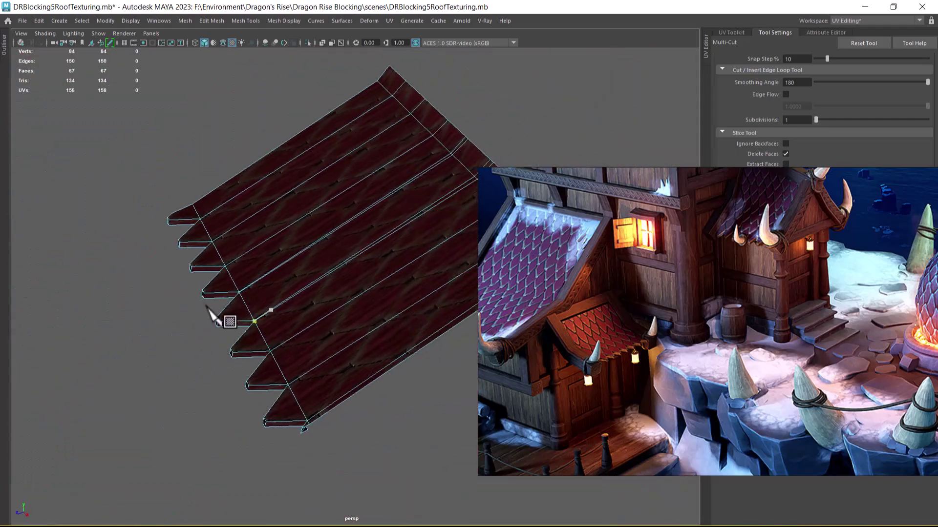
{"action": "key", "text": "w"}
{"action": "left_click", "coordinate": [394, 289]}
{"action": "right_click_drag", "start_coordinate": [406, 210], "coordinate": [351, 259], "text": "ctrl"}
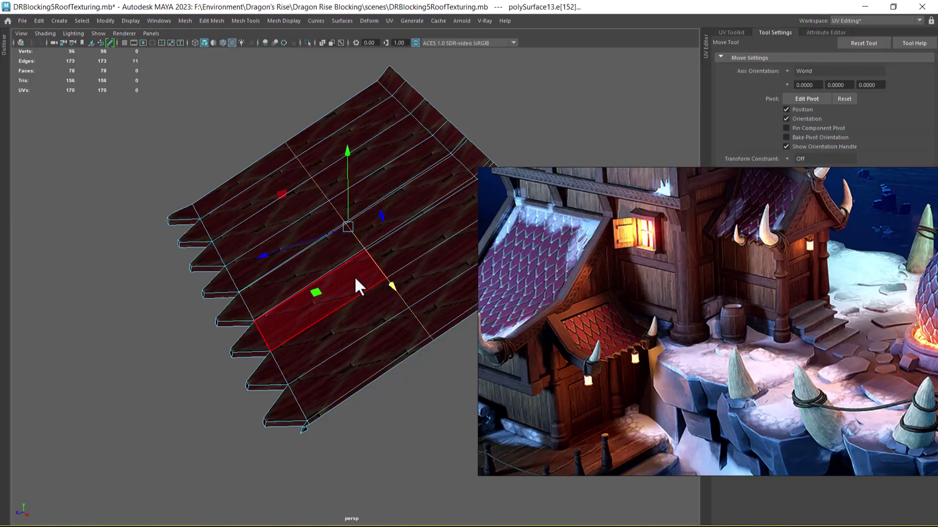
{"action": "mouse_move", "coordinate": [351, 361]}
{"action": "left_mouse_down", "text": "alt"}
{"action": "mouse_move", "coordinate": [345, 338]}
{"action": "mouse_move", "coordinate": [347, 373]}
{"action": "left_mouse_up", "text": "alt"}
{"action": "left_click", "coordinate": [348, 374]}
{"action": "right_click_drag", "start_coordinate": [346, 371], "coordinate": [454, 293], "text": "ctrl"}
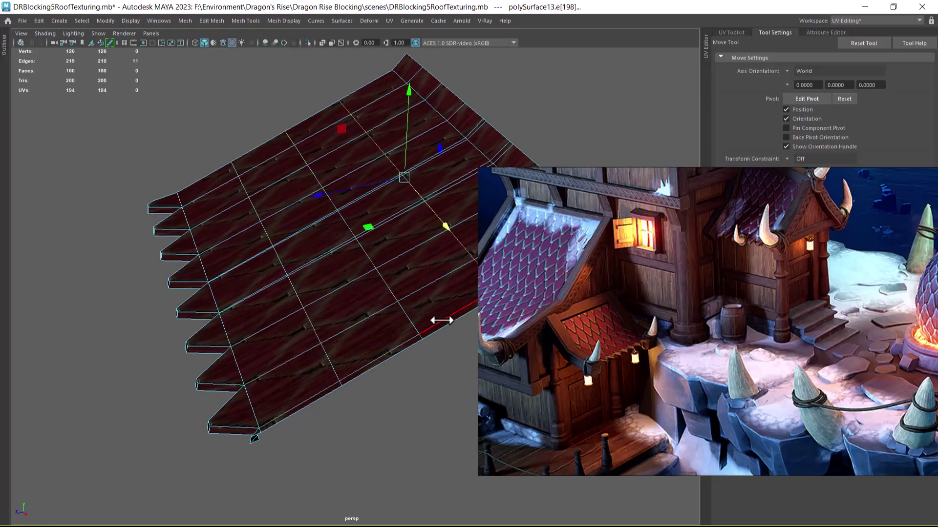
Step: Select the tile surface as a whole object and unhide the wooden roof frame around it
{"action": "left_click_drag", "start_coordinate": [310, 303], "coordinate": [303, 296], "text": "alt"}
{"action": "right_click_drag", "start_coordinate": [303, 296], "coordinate": [264, 264], "text": "alt"}
{"action": "middle_click_drag", "start_coordinate": [263, 264], "coordinate": [219, 218], "text": "alt"}
{"action": "right_click_drag", "start_coordinate": [218, 218], "coordinate": [396, 140], "text": "alt"}
{"action": "left_click", "coordinate": [339, 323]}
{"action": "left_click", "coordinate": [288, 266]}
{"action": "left_click_drag", "start_coordinate": [298, 379], "coordinate": [403, 326], "text": "alt"}
{"action": "key", "text": "ctrl+shift+h"}
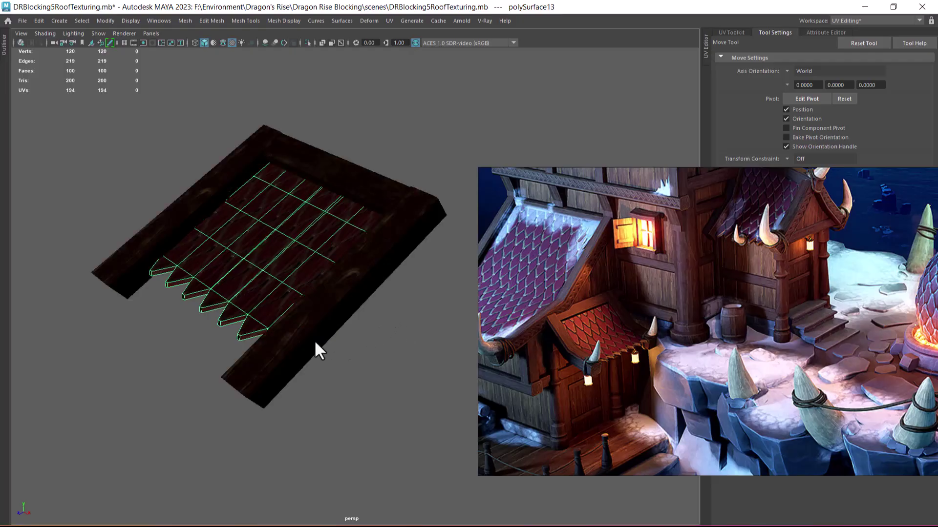
{"action": "left_click_drag", "start_coordinate": [262, 254], "coordinate": [286, 288], "text": "alt"}
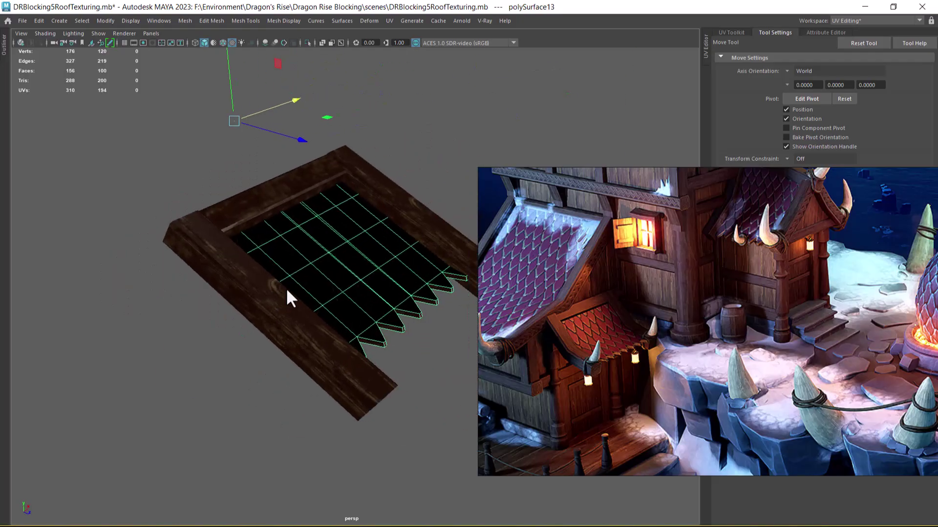
Step: Center the tile surface's pivot on its own geometry
{"action": "left_click", "coordinate": [103, 20]}
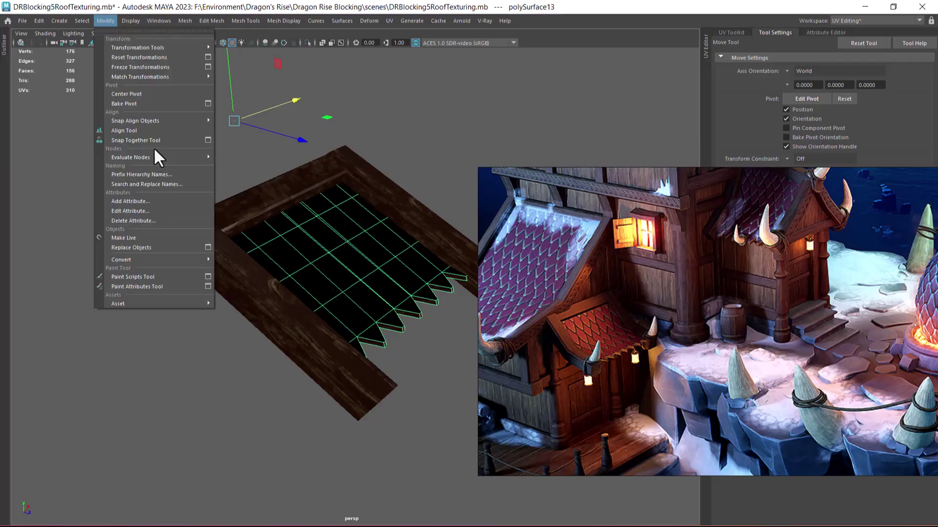
{"action": "left_click", "coordinate": [156, 93]}
{"action": "left_click_drag", "start_coordinate": [154, 92], "coordinate": [293, 225], "text": "alt"}
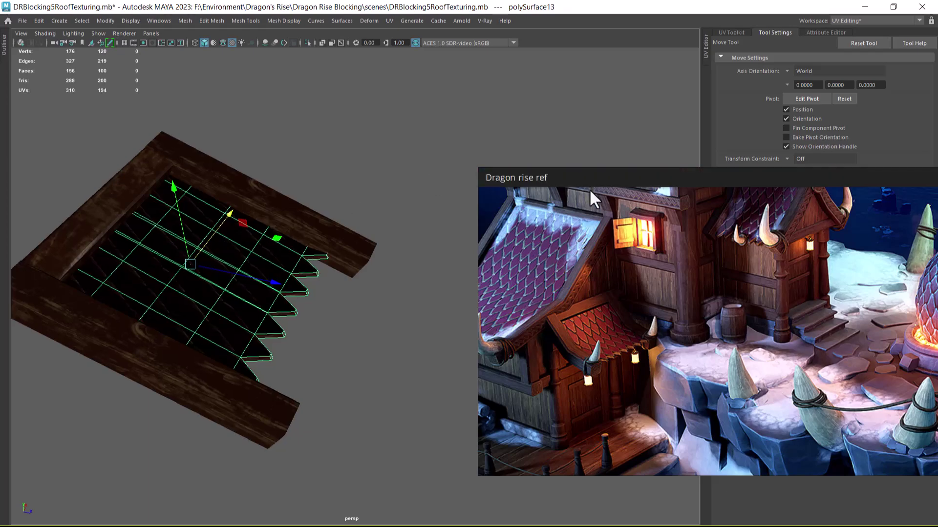
Step: Shift the Dragon rise ref image clear of the roof model and start choosing a deformer for the tile surface
{"action": "left_click_drag", "start_coordinate": [594, 184], "coordinate": [792, 168]}
{"action": "middle_click_drag", "start_coordinate": [466, 149], "coordinate": [574, 180], "text": "alt"}
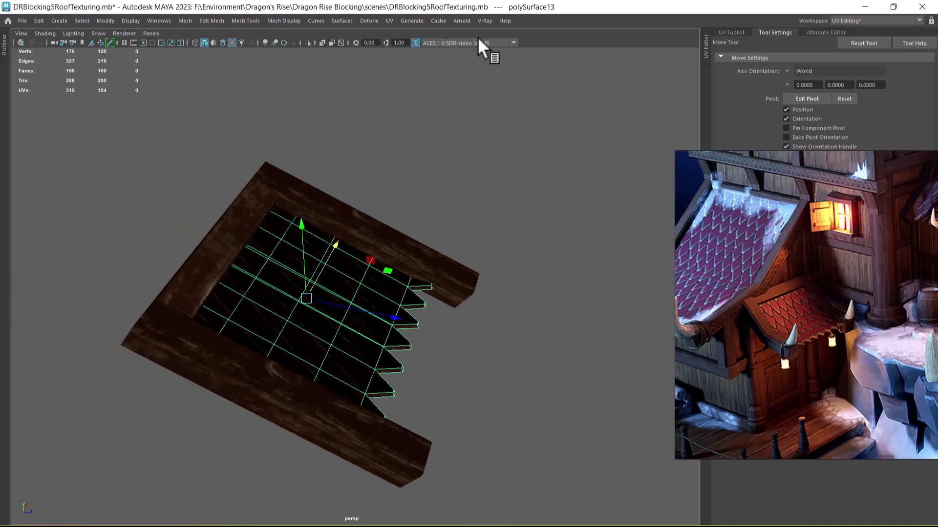
{"action": "left_click", "coordinate": [369, 21]}
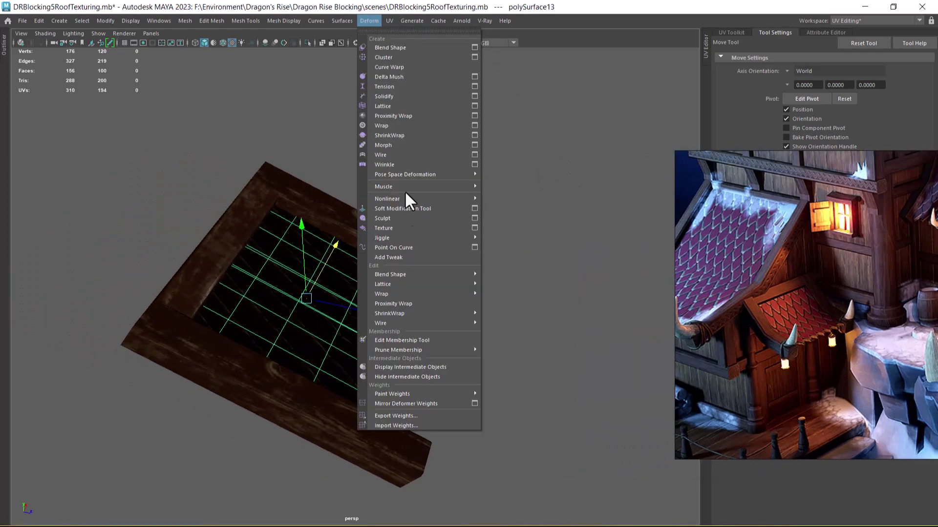
Step: Add a nonlinear Bend deformer to the roof tile panel and tilt its handle about -37 degrees in X
{"action": "mouse_move", "coordinate": [462, 198]}
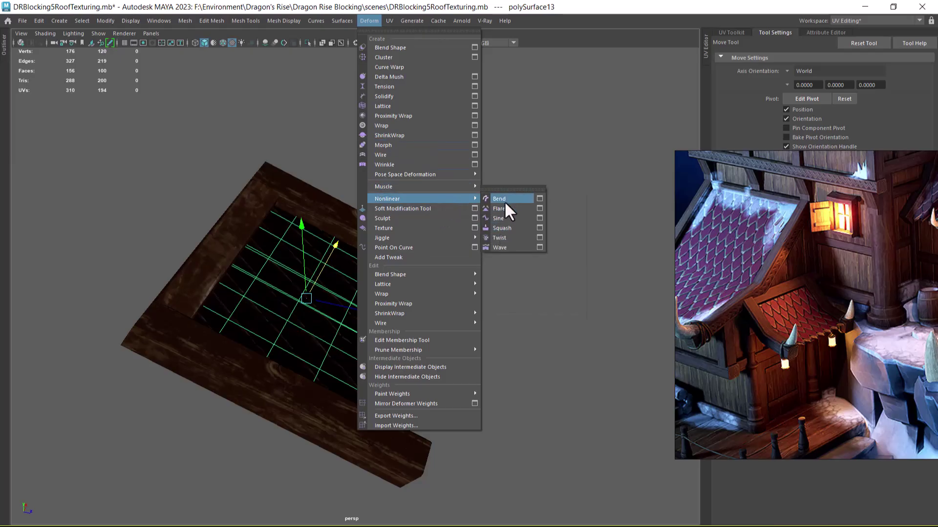
{"action": "left_click", "coordinate": [505, 199]}
{"action": "left_click_drag", "start_coordinate": [462, 332], "coordinate": [423, 290], "text": "alt"}
{"action": "left_click_drag", "start_coordinate": [755, 157], "coordinate": [720, 301]}
{"action": "scroll", "coordinate": [370, 239], "scroll_direction": "up", "scroll_amount": 3}
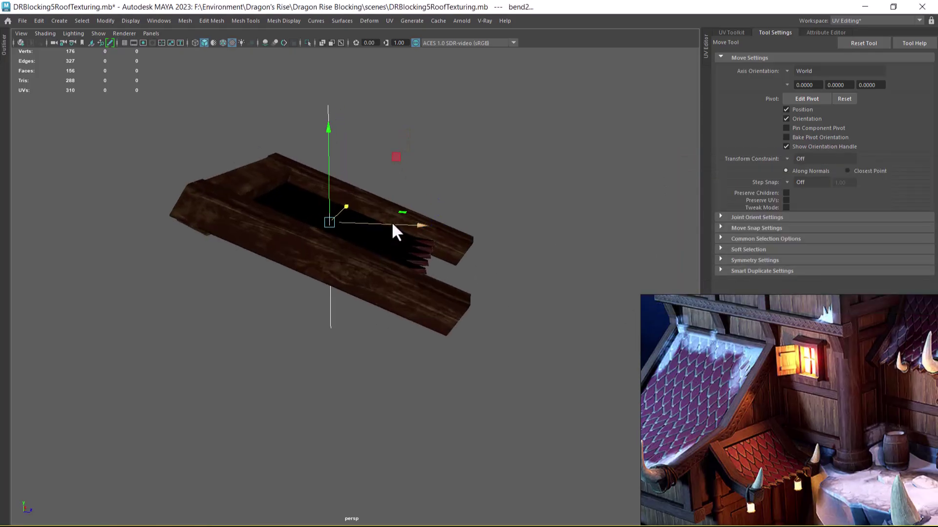
{"action": "key", "text": "e"}
{"action": "left_click_drag", "start_coordinate": [401, 171], "coordinate": [343, 154]}
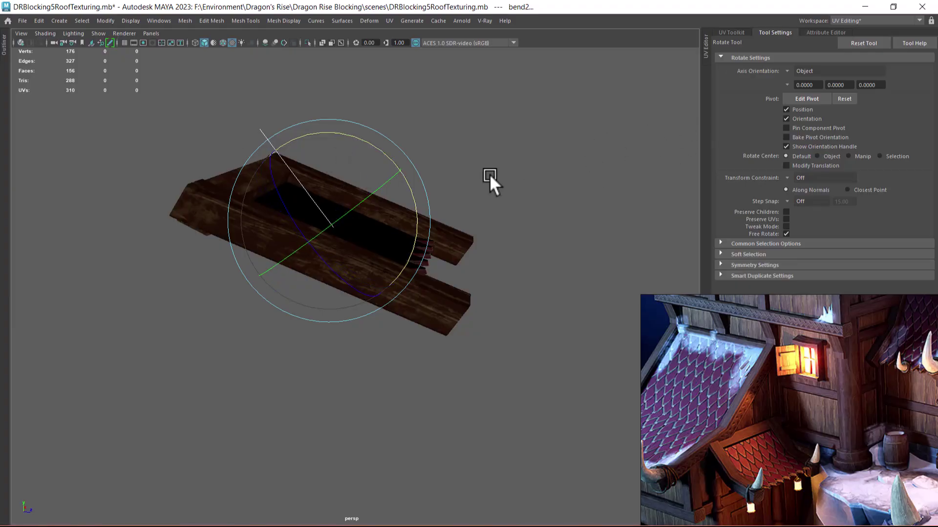
Step: Open the bend handle's Channel Box beside the viewport with the bend2 input attributes accessible
{"action": "key", "text": "space"}
{"action": "left_click", "coordinate": [767, 174]}
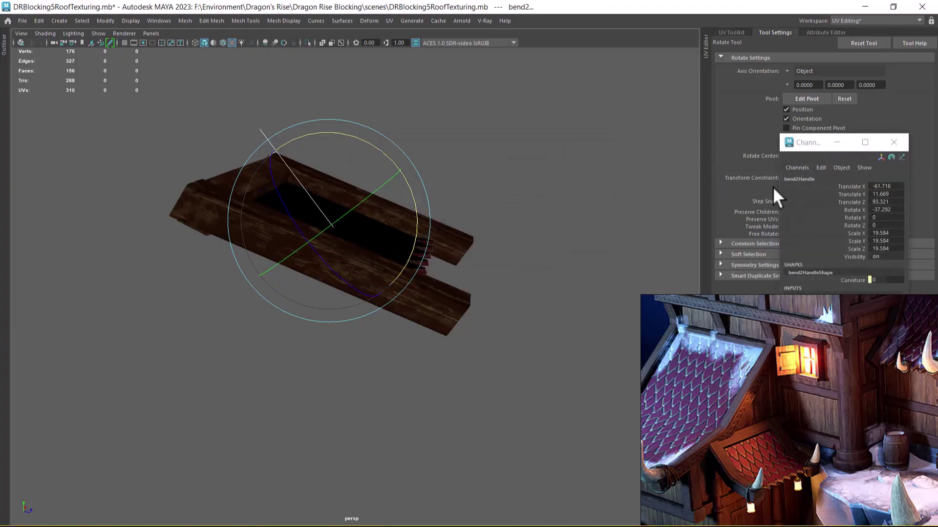
{"action": "left_click_drag", "start_coordinate": [794, 143], "coordinate": [679, 78]}
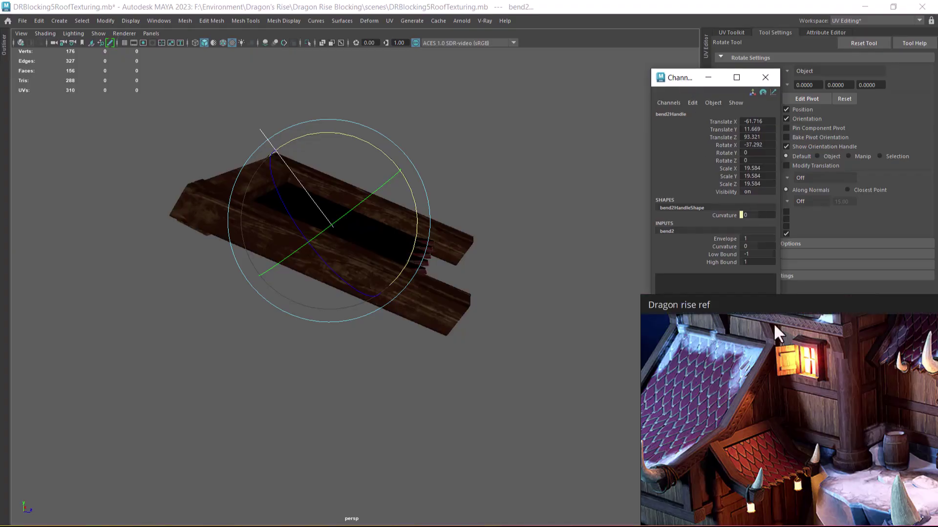
{"action": "left_click_drag", "start_coordinate": [778, 301], "coordinate": [774, 377]}
{"action": "left_click", "coordinate": [725, 238]}
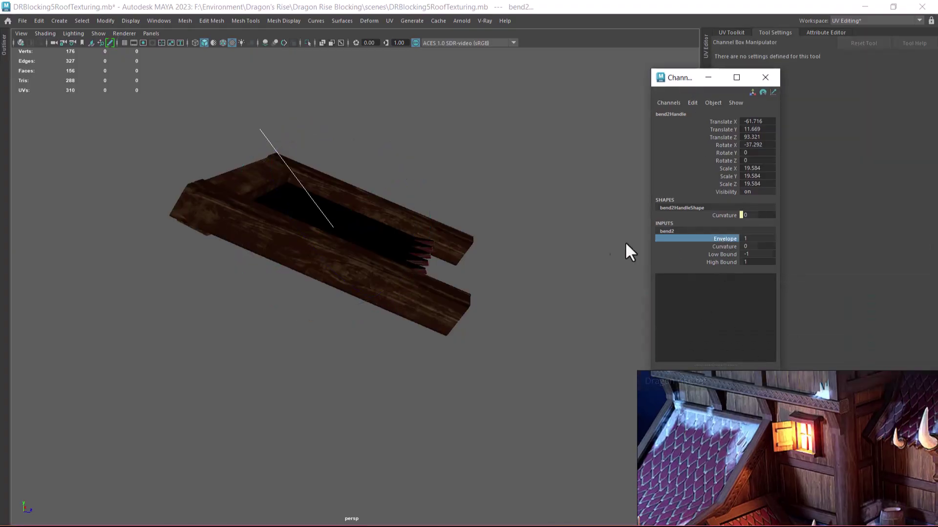
Step: Raise the bend deformer's Curvature to about 108.9 to exaggerate the bend on the tiles
{"action": "left_click", "coordinate": [720, 246]}
{"action": "middle_click_drag", "start_coordinate": [544, 252], "coordinate": [556, 324]}
{"action": "left_click_drag", "start_coordinate": [557, 324], "coordinate": [485, 352], "text": "alt"}
{"action": "middle_click_drag", "start_coordinate": [398, 299], "coordinate": [494, 289], "text": "alt"}
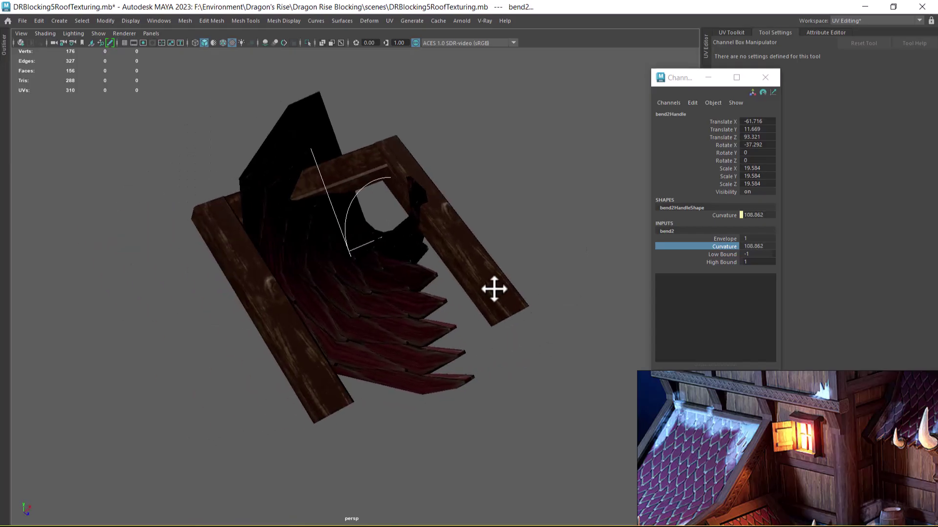
Step: Rotate the bend handle freehand to about -81.6, -52.2 and 79.4 degrees in X, Y and Z
{"action": "key", "text": "e"}
{"action": "left_click_drag", "start_coordinate": [339, 271], "coordinate": [253, 285]}
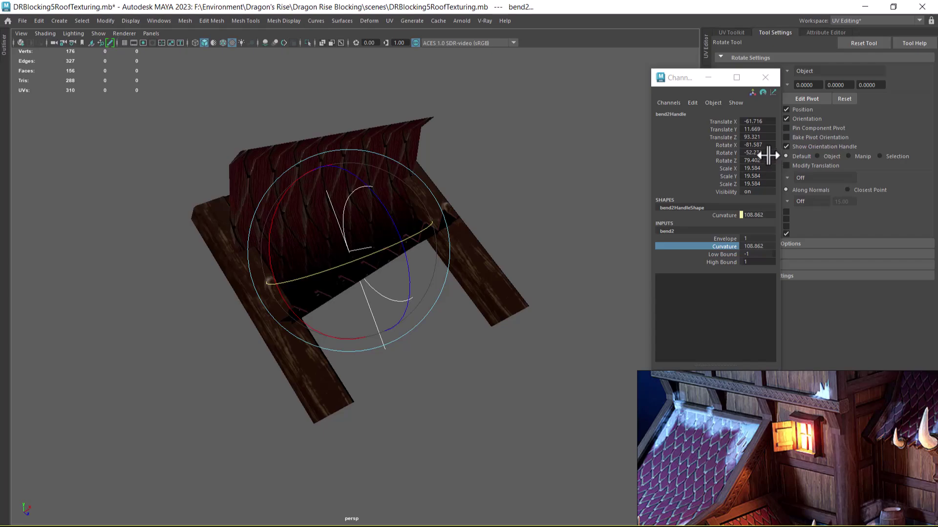
{"action": "left_click_drag", "start_coordinate": [562, 337], "coordinate": [508, 337], "text": "alt"}
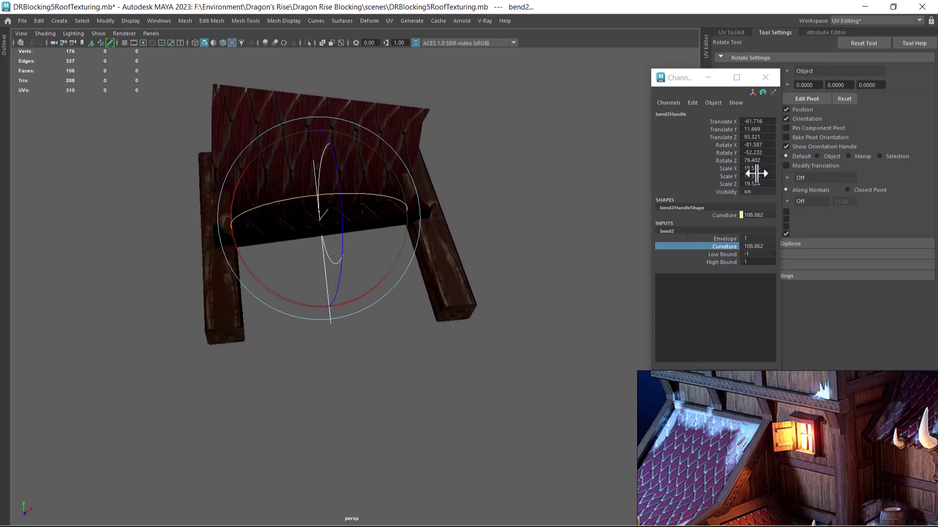
Step: Set the bend handle's rotation to 90 in X, 0 in Y and 90 in Z
{"action": "double_click", "coordinate": [770, 145]}
{"action": "type", "text": "0"}
{"action": "key", "text": "Return"}
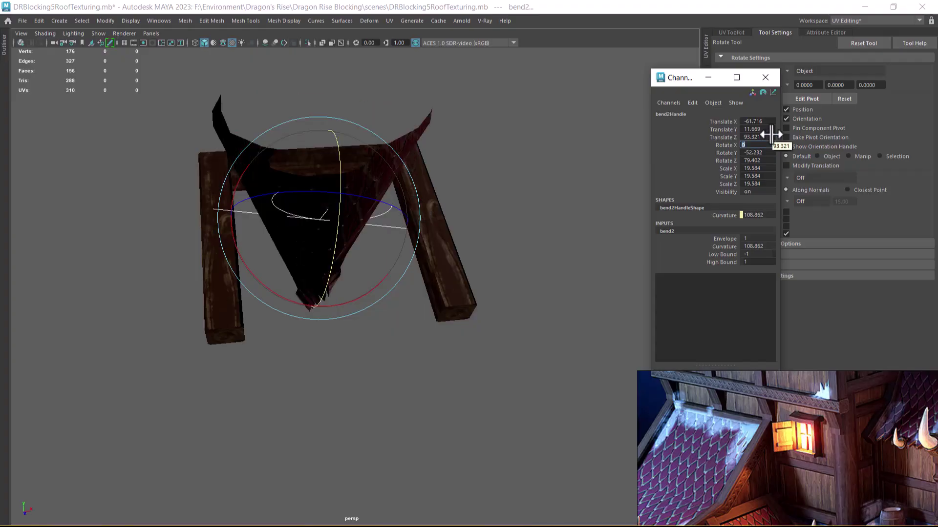
{"action": "type", "text": "90"}
{"action": "key", "text": "Return"}
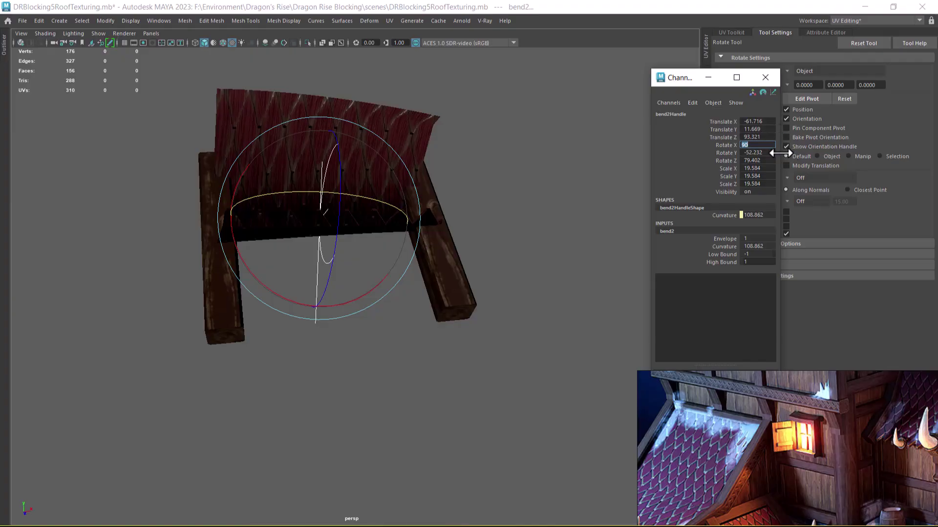
{"action": "key", "text": "Tab"}
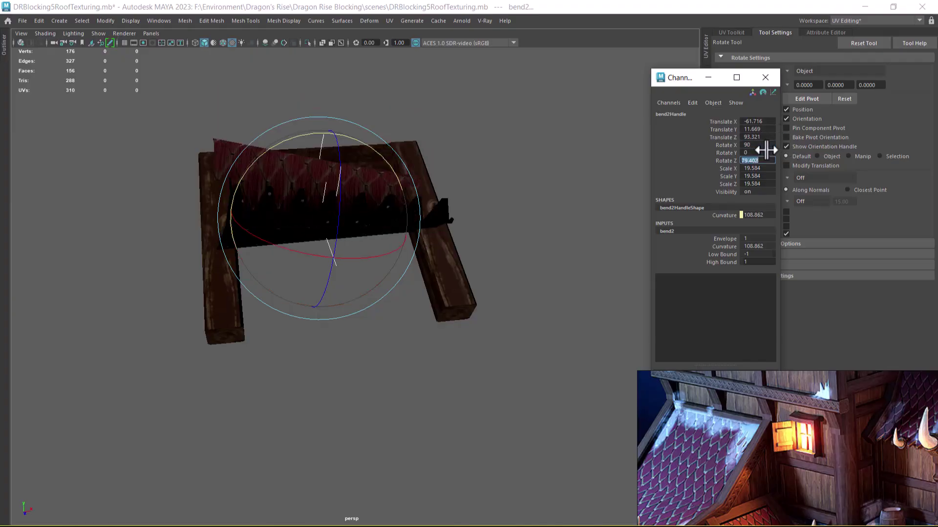
{"action": "type", "text": "0"}
{"action": "key", "text": "Return"}
{"action": "left_click_drag", "start_coordinate": [248, 340], "coordinate": [352, 173], "text": "alt"}
{"action": "double_click", "coordinate": [747, 160]}
{"action": "type", "text": "90"}
{"action": "key", "text": "Return"}
Step: Reduce the bend deformer's Curvature to about 20.6
{"action": "left_click_drag", "start_coordinate": [543, 83], "coordinate": [463, 312], "text": "alt"}
{"action": "left_click", "coordinate": [724, 247]}
{"action": "middle_click_drag", "start_coordinate": [554, 272], "coordinate": [507, 280]}
{"action": "left_click_drag", "start_coordinate": [507, 280], "coordinate": [423, 389], "text": "alt"}
{"action": "middle_click_drag", "start_coordinate": [423, 389], "coordinate": [410, 337], "text": "alt"}
{"action": "right_click_drag", "start_coordinate": [410, 337], "coordinate": [425, 341], "text": "alt"}
Step: Tilt the bend handle to about -26.4 degrees in Y along the roof slope and shift it to about 92.6 in Z
{"action": "key", "text": "e"}
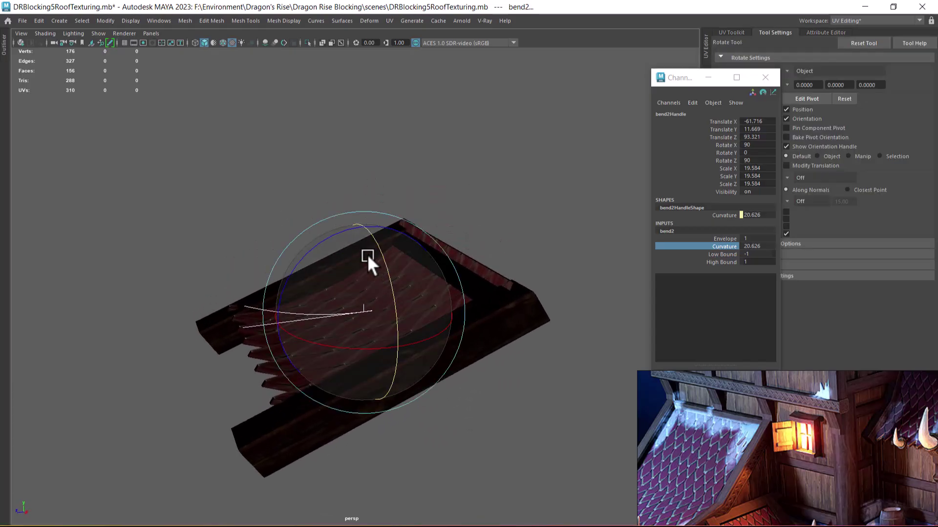
{"action": "left_click_drag", "start_coordinate": [330, 235], "coordinate": [298, 262]}
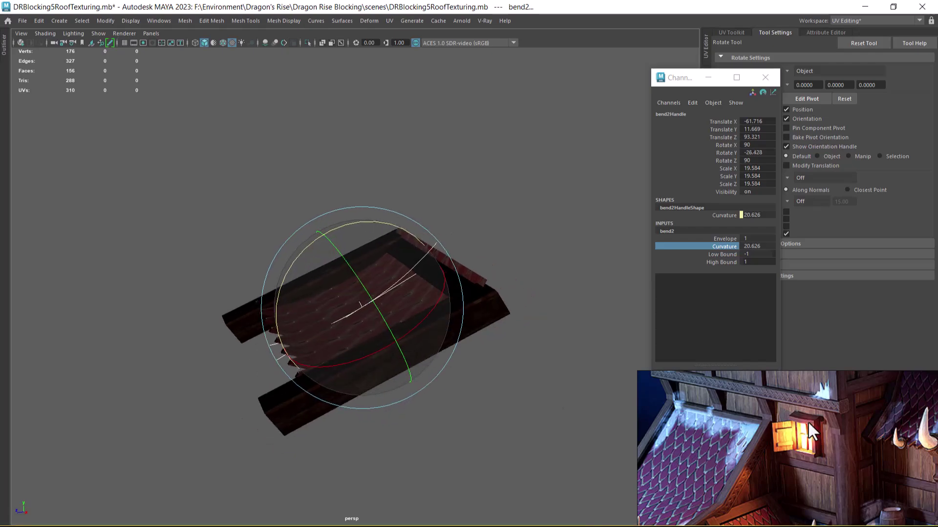
{"action": "left_click_drag", "start_coordinate": [785, 373], "coordinate": [783, 167]}
{"action": "mouse_move", "coordinate": [447, 361]}
{"action": "middle_mouse_down", "text": "alt"}
{"action": "mouse_move", "coordinate": [503, 338]}
{"action": "mouse_move", "coordinate": [450, 362]}
{"action": "middle_mouse_up", "text": "alt"}
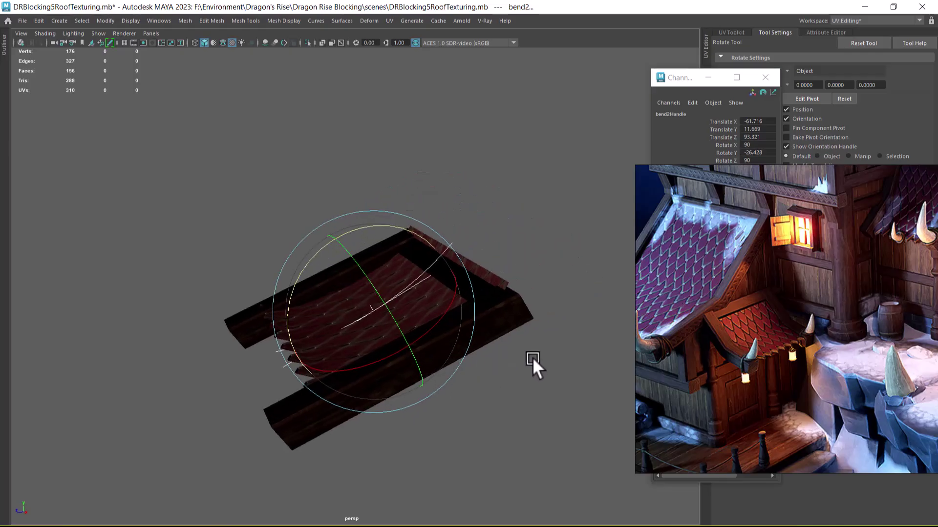
{"action": "key", "text": "w"}
{"action": "left_click_drag", "start_coordinate": [291, 321], "coordinate": [449, 380]}
{"action": "middle_click_drag", "start_coordinate": [449, 380], "coordinate": [418, 396], "text": "alt"}
Step: Set the bend's Low Bound to 0 so only the lower half of the tile panel bends
{"action": "left_click_drag", "start_coordinate": [869, 166], "coordinate": [791, 369]}
{"action": "left_click", "coordinate": [708, 254]}
{"action": "middle_click_drag", "start_coordinate": [519, 289], "coordinate": [556, 289]}
{"action": "left_click_drag", "start_coordinate": [495, 347], "coordinate": [445, 372], "text": "alt"}
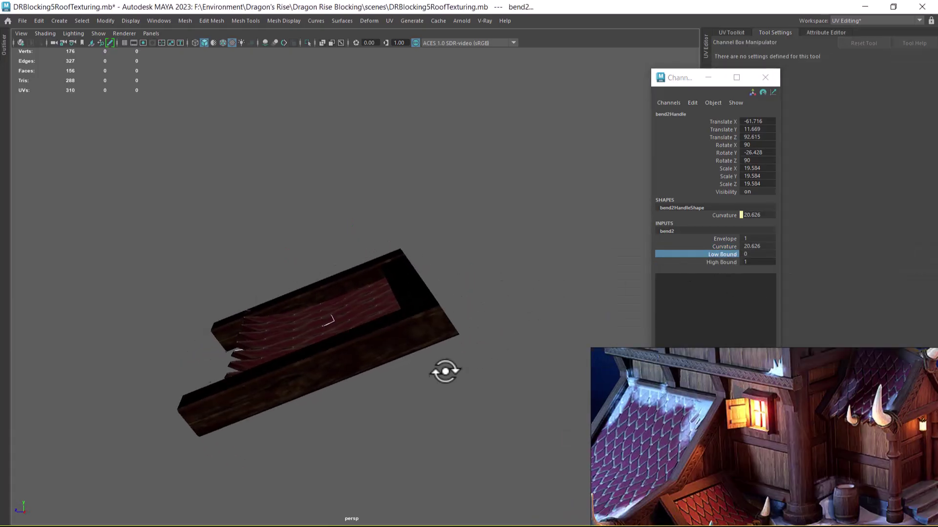
Step: Increase the bend's Curvature to about 42.4 and compare the tile panel's curve with the reference roof
{"action": "left_click", "coordinate": [716, 246]}
{"action": "middle_click_drag", "start_coordinate": [548, 297], "coordinate": [558, 296]}
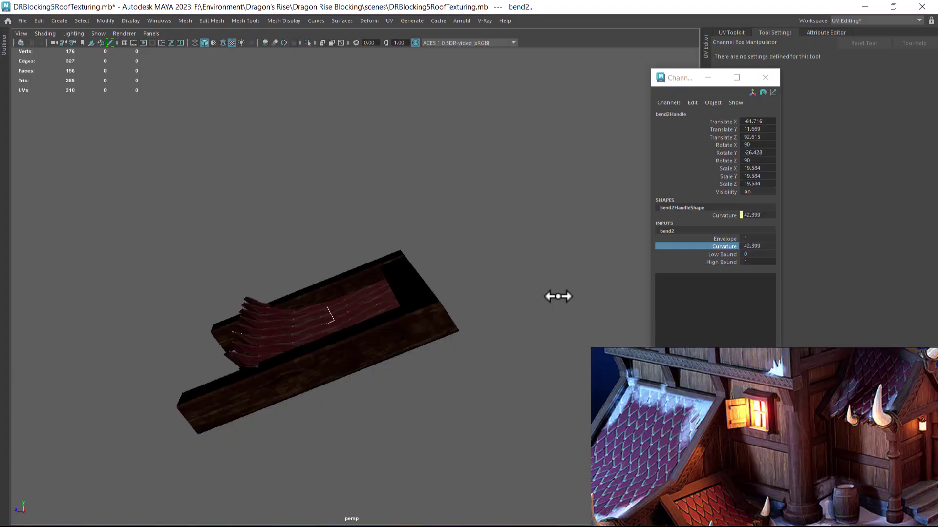
{"action": "left_click_drag", "start_coordinate": [558, 296], "coordinate": [418, 356], "text": "alt"}
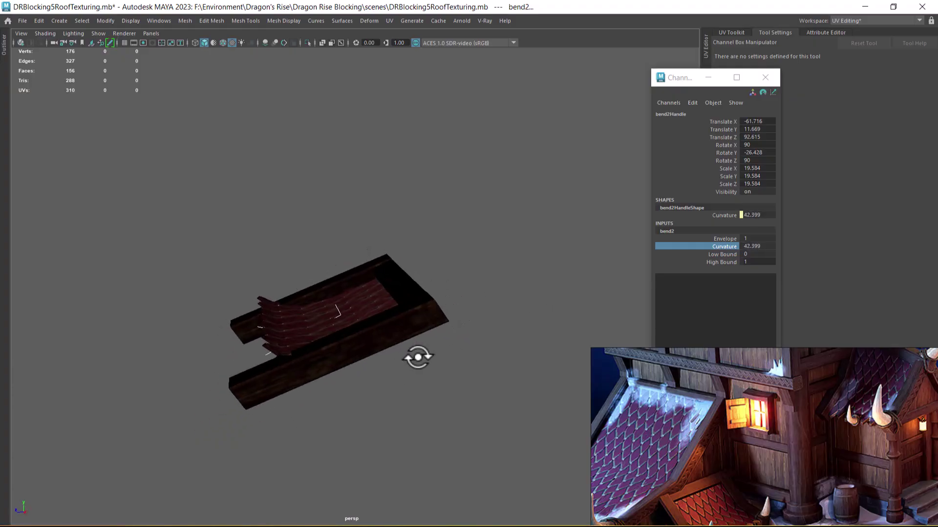
{"action": "left_click_drag", "start_coordinate": [743, 353], "coordinate": [781, 224]}
{"action": "mouse_move", "coordinate": [468, 409]}
{"action": "left_mouse_down", "text": "alt"}
{"action": "mouse_move", "coordinate": [505, 411]}
{"action": "mouse_move", "coordinate": [482, 420]}
{"action": "left_mouse_up", "text": "alt"}
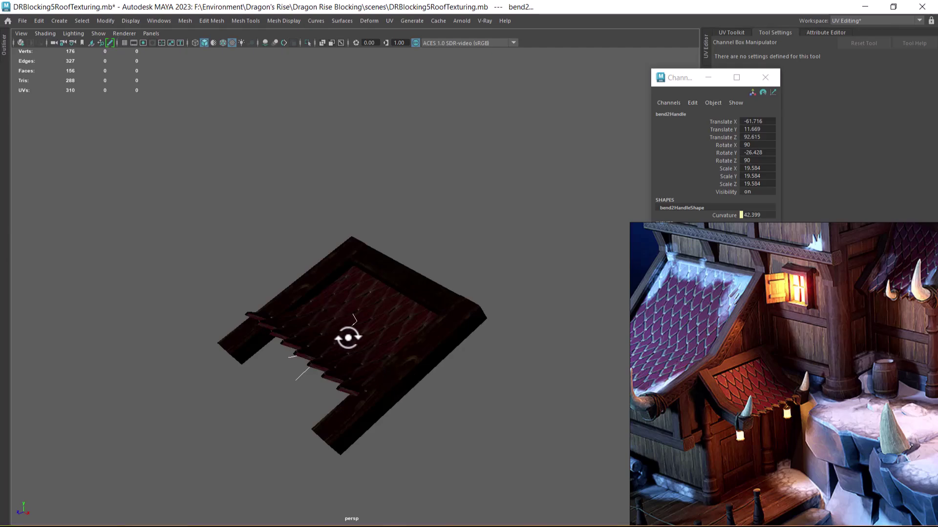
{"action": "left_click_drag", "start_coordinate": [379, 392], "coordinate": [359, 386], "text": "alt"}
Step: Set the bend's Curvature to about 24.1 for a gentle upward flare of the tiles
{"action": "left_click_drag", "start_coordinate": [758, 230], "coordinate": [763, 302]}
{"action": "left_click", "coordinate": [721, 246]}
{"action": "middle_click_drag", "start_coordinate": [533, 306], "coordinate": [522, 313]}
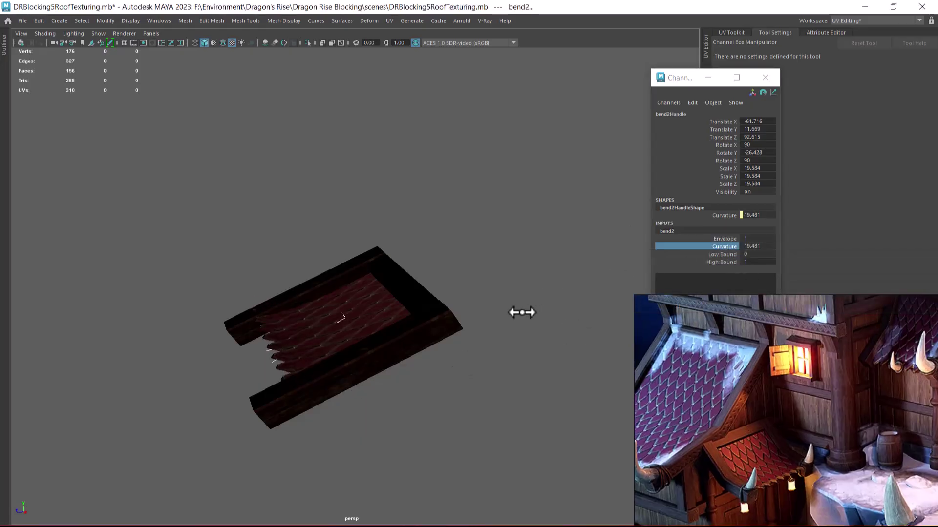
{"action": "middle_click_drag", "start_coordinate": [522, 312], "coordinate": [524, 313]}
{"action": "left_click_drag", "start_coordinate": [471, 392], "coordinate": [487, 414], "text": "alt"}
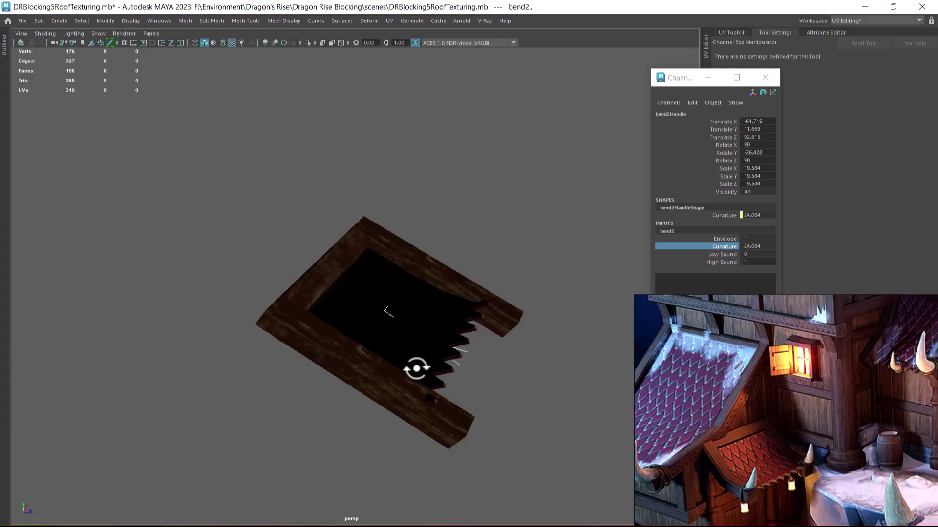
Step: Insert an edge loop across the middle of the first wooden side beam (polySurface12)
{"action": "left_click_drag", "start_coordinate": [404, 339], "coordinate": [444, 293], "text": "alt"}
{"action": "left_click", "coordinate": [442, 273]}
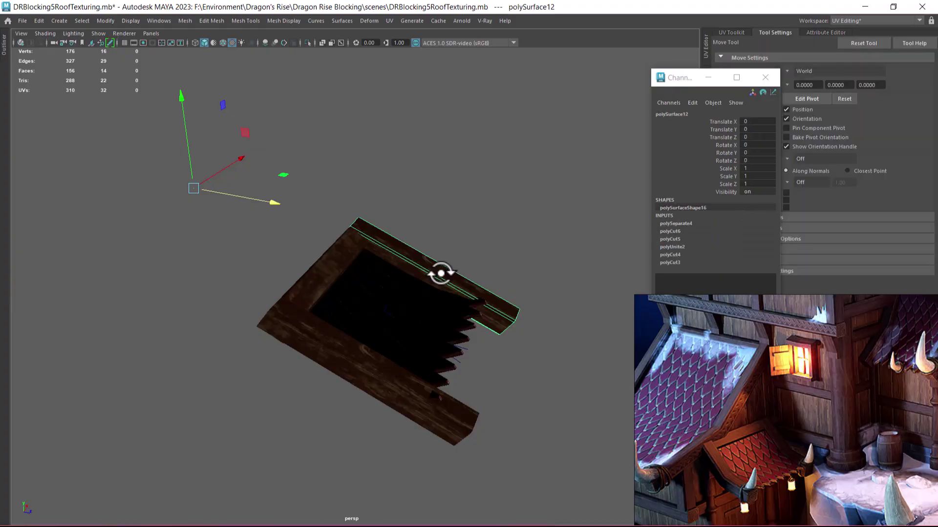
{"action": "left_click_drag", "start_coordinate": [417, 396], "coordinate": [441, 387], "text": "alt"}
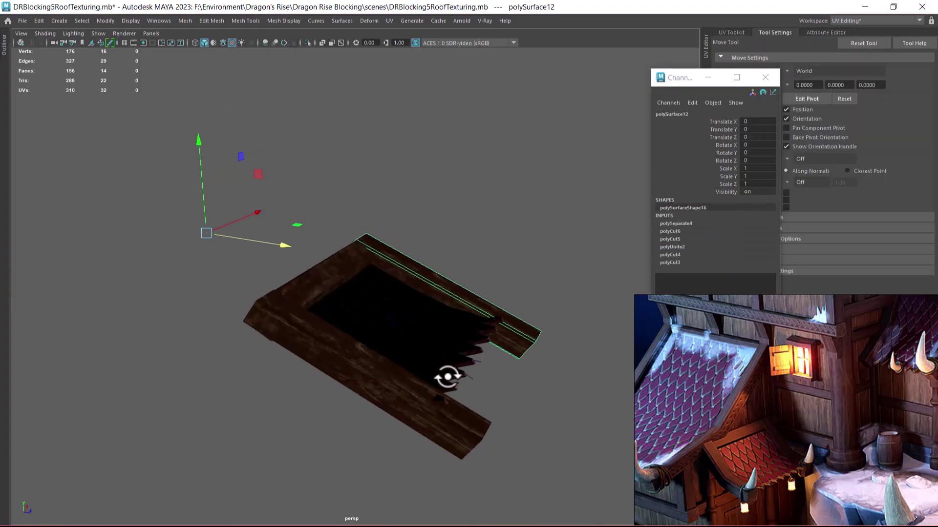
{"action": "right_click_drag", "start_coordinate": [457, 281], "coordinate": [456, 168]}
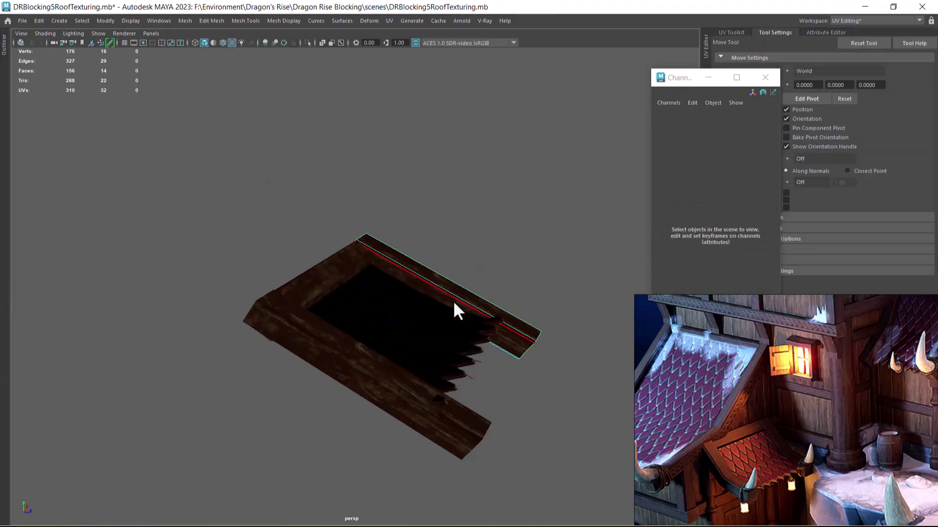
{"action": "left_click", "coordinate": [452, 300]}
{"action": "right_click_drag", "start_coordinate": [476, 278], "coordinate": [432, 281], "text": "ctrl"}
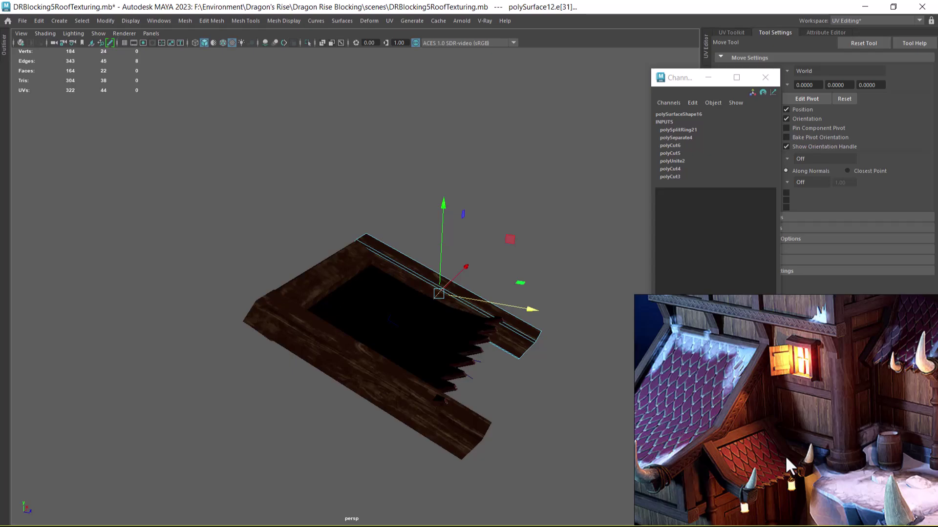
Step: Insert a matching edge loop across the middle of the opposite side beam (polySurface14)
{"action": "left_click_drag", "start_coordinate": [586, 462], "coordinate": [605, 488], "text": "alt"}
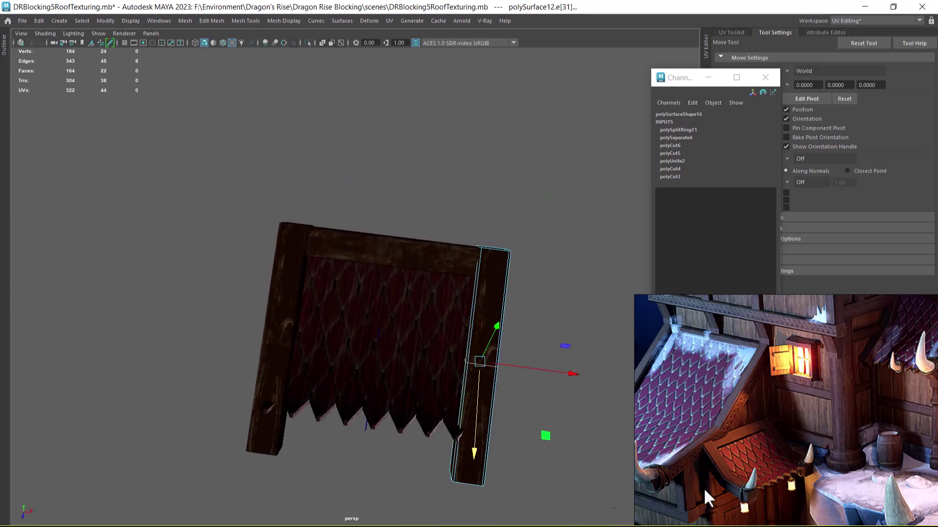
{"action": "right_click_drag", "start_coordinate": [376, 508], "coordinate": [452, 487], "text": "alt"}
{"action": "left_click", "coordinate": [271, 366]}
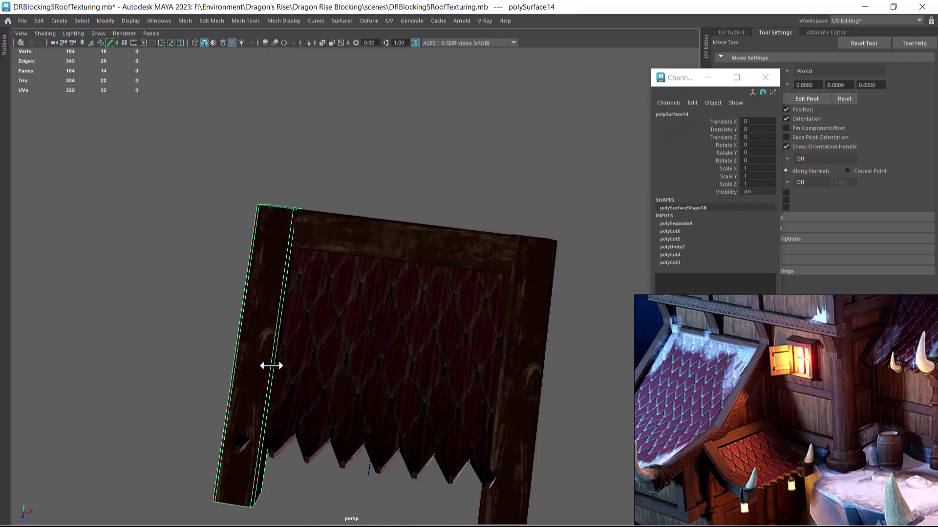
{"action": "right_click_drag", "start_coordinate": [262, 247], "coordinate": [268, 146]}
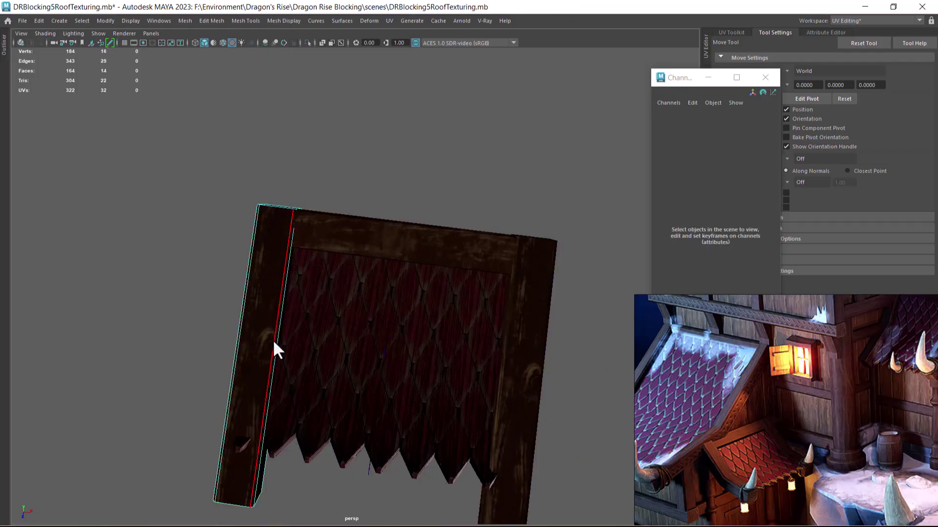
{"action": "left_click", "coordinate": [272, 338]}
{"action": "right_click_drag", "start_coordinate": [287, 316], "coordinate": [425, 428], "text": "shift"}
{"action": "left_click_drag", "start_coordinate": [424, 428], "coordinate": [479, 443], "text": "alt"}
Step: Combine the two wooden side beams into one mesh
{"action": "right_click_drag", "start_coordinate": [478, 441], "coordinate": [609, 195]}
{"action": "left_click", "coordinate": [490, 301]}
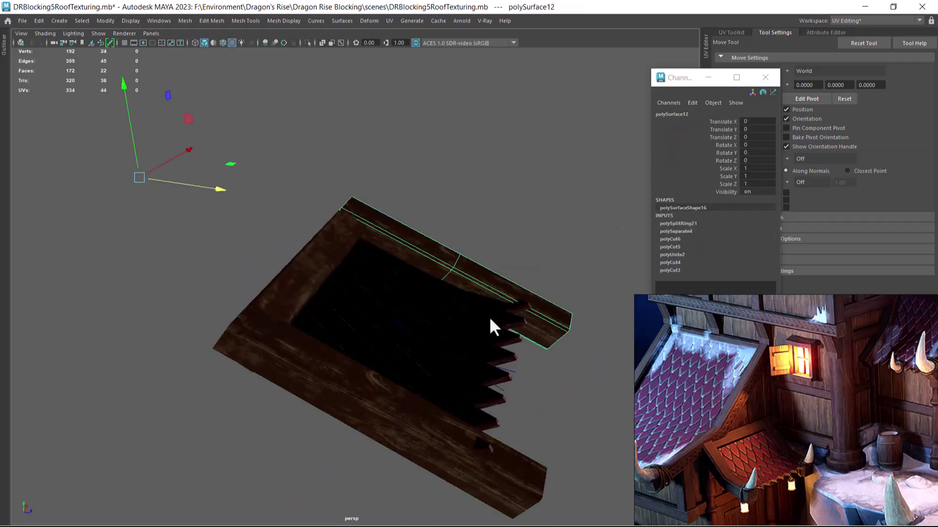
{"action": "left_click", "coordinate": [432, 439], "text": "shift"}
{"action": "right_click_drag", "start_coordinate": [500, 243], "coordinate": [496, 446], "text": "shift"}
Step: Lower the middle edge loops of the combined side beams in the side view so the beams follow the tiles' bend
{"action": "key", "text": "space"}
{"action": "left_click_drag", "start_coordinate": [551, 303], "coordinate": [488, 293]}
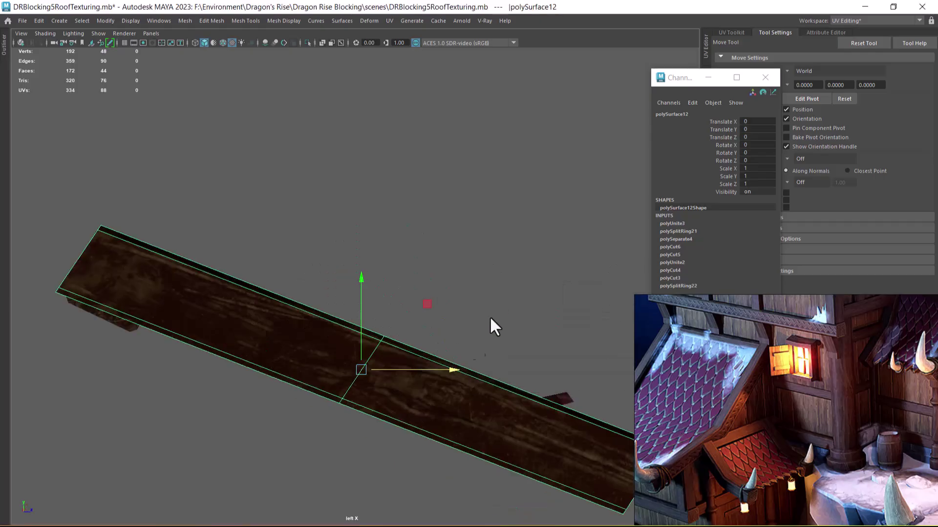
{"action": "right_click_drag", "start_coordinate": [352, 395], "coordinate": [369, 198]}
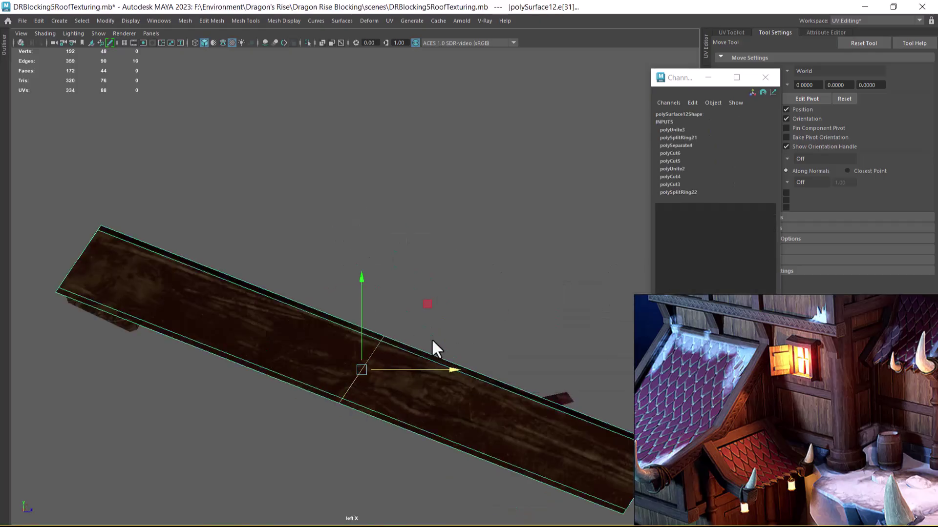
{"action": "key", "text": "space"}
{"action": "left_click_drag", "start_coordinate": [430, 338], "coordinate": [469, 250]}
{"action": "key", "text": "space"}
{"action": "left_click_drag", "start_coordinate": [479, 301], "coordinate": [411, 282]}
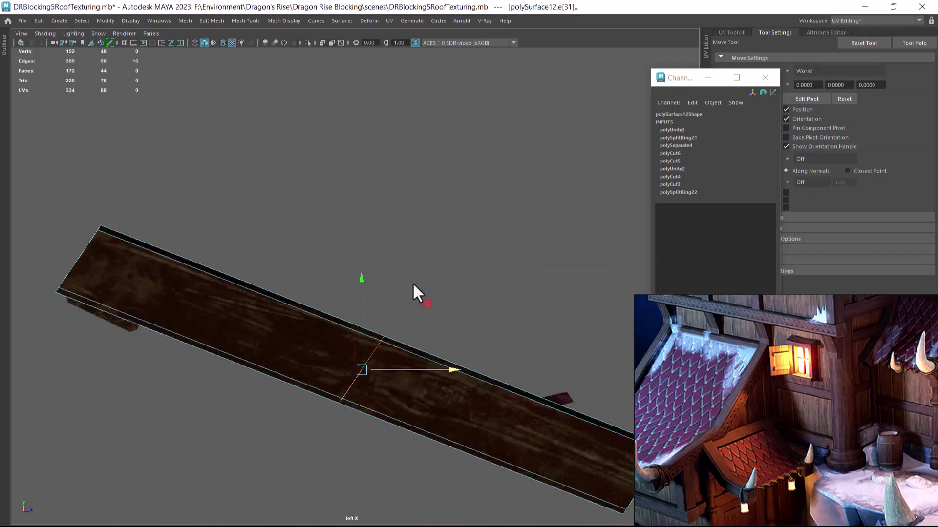
{"action": "left_click_drag", "start_coordinate": [360, 371], "coordinate": [350, 394]}
{"action": "key", "text": "space"}
{"action": "left_click_drag", "start_coordinate": [396, 252], "coordinate": [452, 287]}
{"action": "right_click_drag", "start_coordinate": [455, 283], "coordinate": [520, 215]}
{"action": "left_click_drag", "start_coordinate": [500, 365], "coordinate": [386, 278], "text": "alt"}
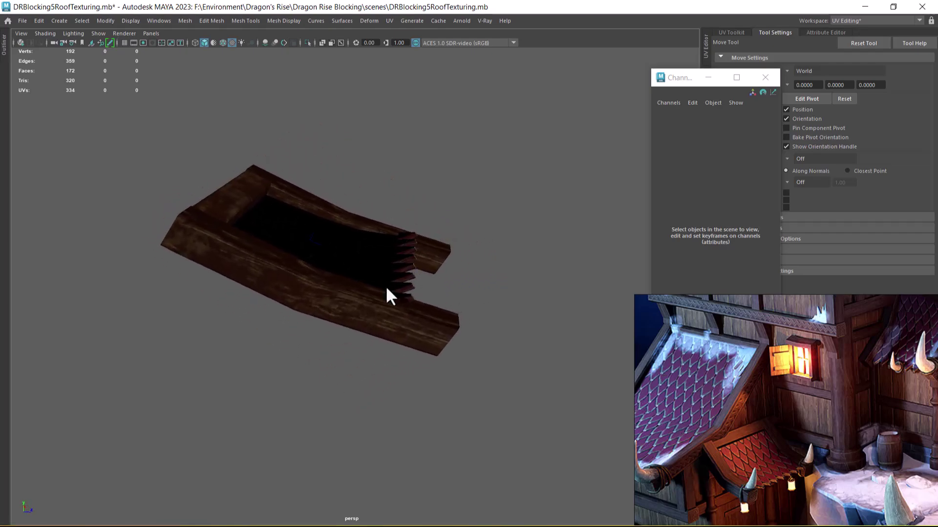
Step: Select the bent roof tile panel and rotate it about 10 degrees in X
{"action": "left_click", "coordinate": [386, 272]}
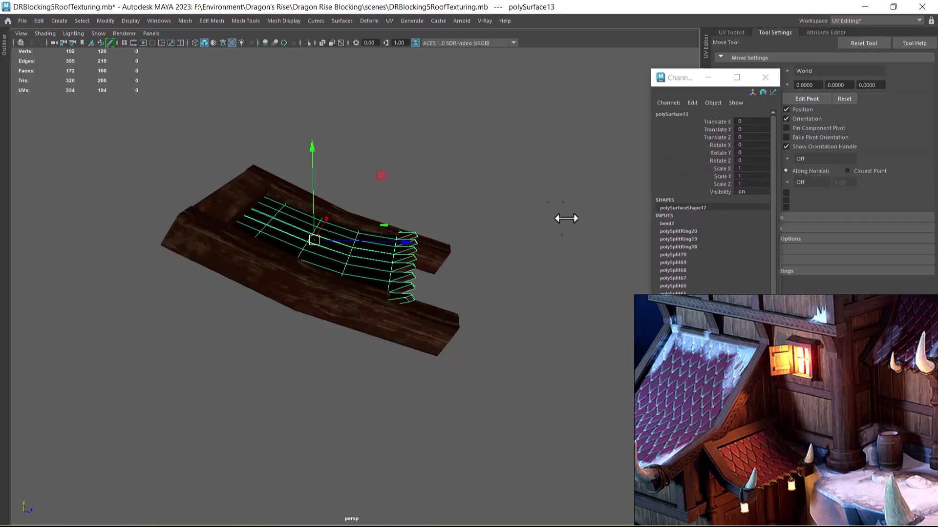
{"action": "left_click", "coordinate": [573, 234]}
{"action": "left_click_drag", "start_coordinate": [373, 277], "coordinate": [440, 329], "text": "alt"}
{"action": "left_click", "coordinate": [375, 283]}
{"action": "left_click", "coordinate": [457, 321]}
{"action": "left_click", "coordinate": [418, 264]}
{"action": "left_click_drag", "start_coordinate": [419, 264], "coordinate": [447, 299], "text": "alt"}
{"action": "key", "text": "e"}
{"action": "left_click_drag", "start_coordinate": [385, 200], "coordinate": [390, 209]}
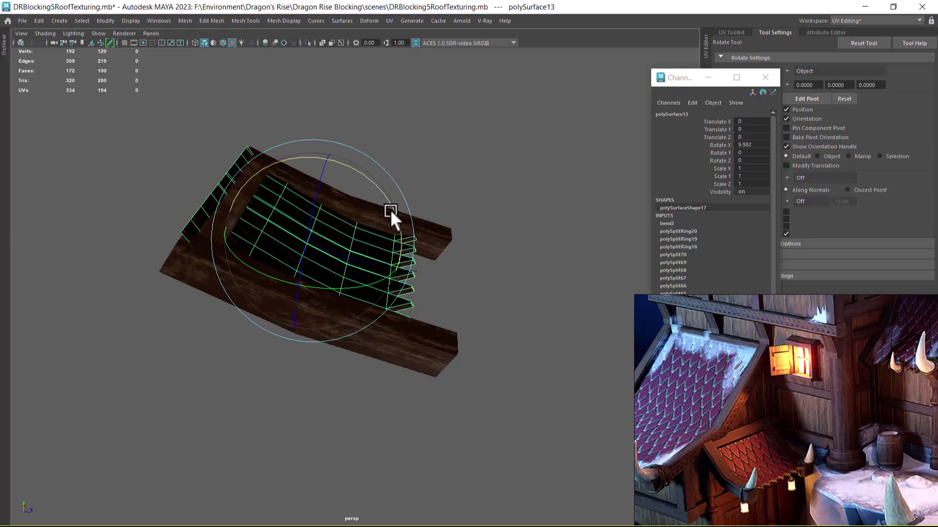
Step: Lower the bent tile panel 1.75 units in Y inside the wooden beam frame
{"action": "key", "text": "w"}
{"action": "left_click_drag", "start_coordinate": [438, 232], "coordinate": [361, 397], "text": "alt"}
{"action": "left_click", "coordinate": [517, 419]}
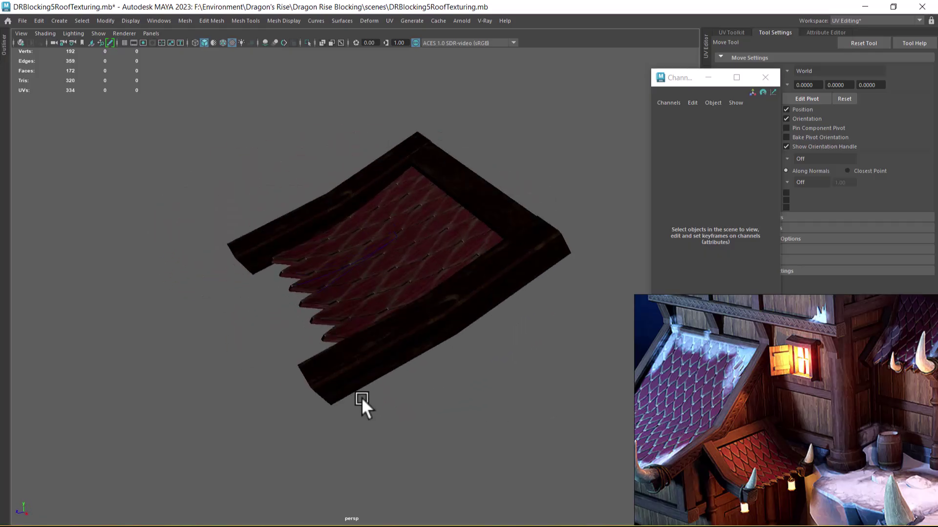
{"action": "left_click", "coordinate": [315, 278]}
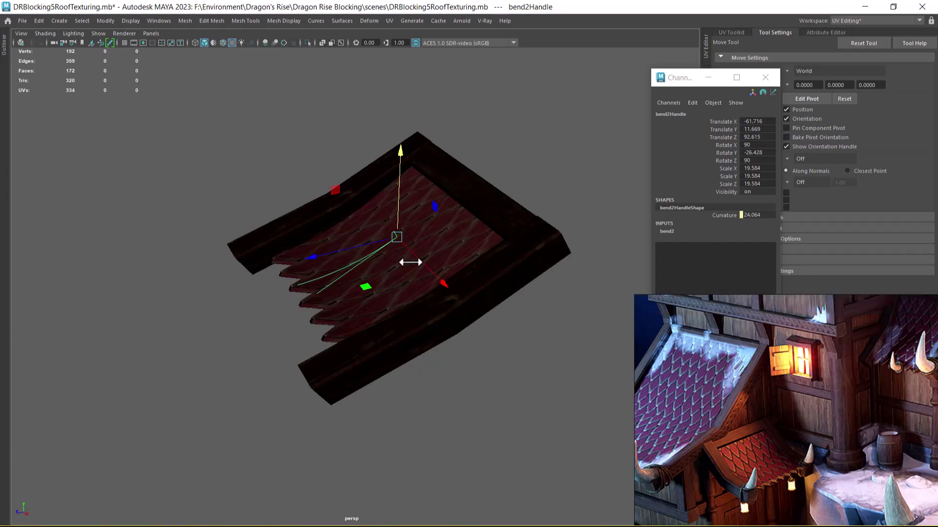
{"action": "left_click", "coordinate": [425, 369]}
{"action": "left_click", "coordinate": [369, 301]}
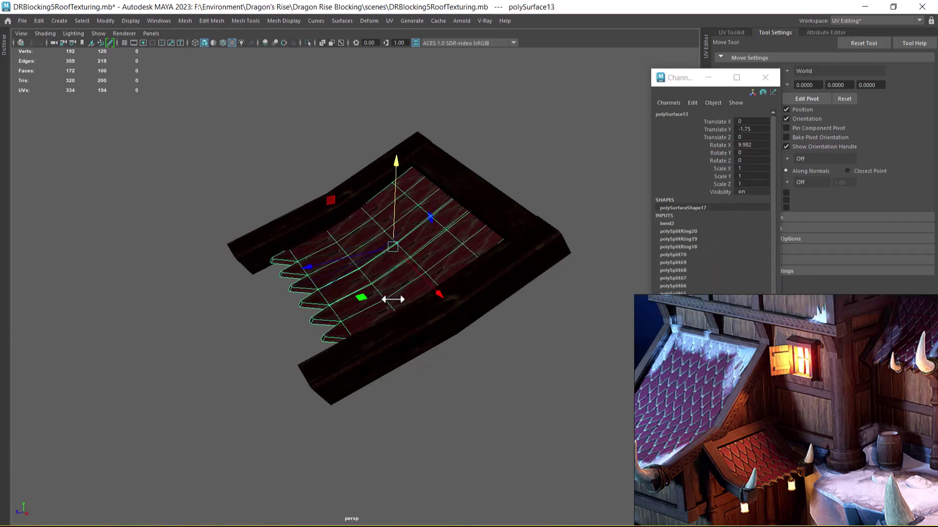
Step: Try to insert five evenly spaced edge loops at once across the middle of the tile panel
{"action": "left_click_drag", "start_coordinate": [328, 298], "coordinate": [523, 324], "text": "alt"}
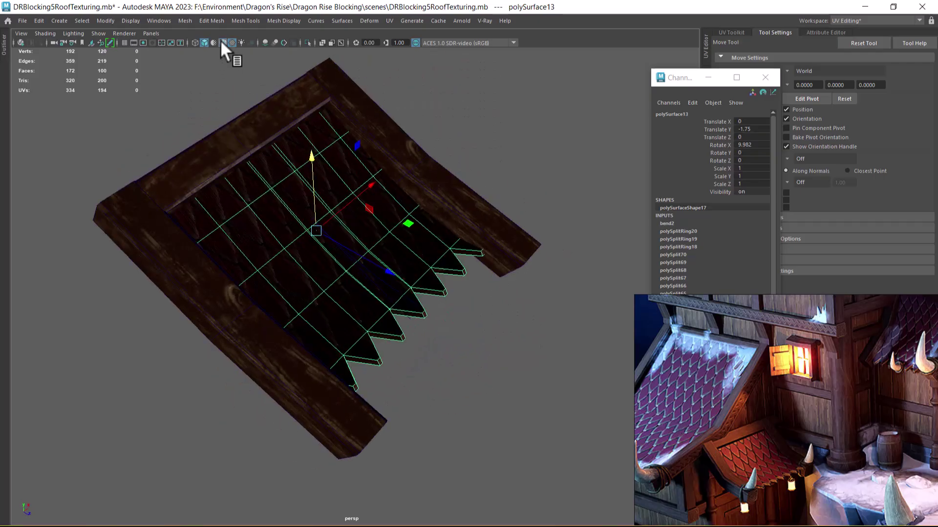
{"action": "left_click_drag", "start_coordinate": [315, 328], "coordinate": [351, 336], "text": "alt"}
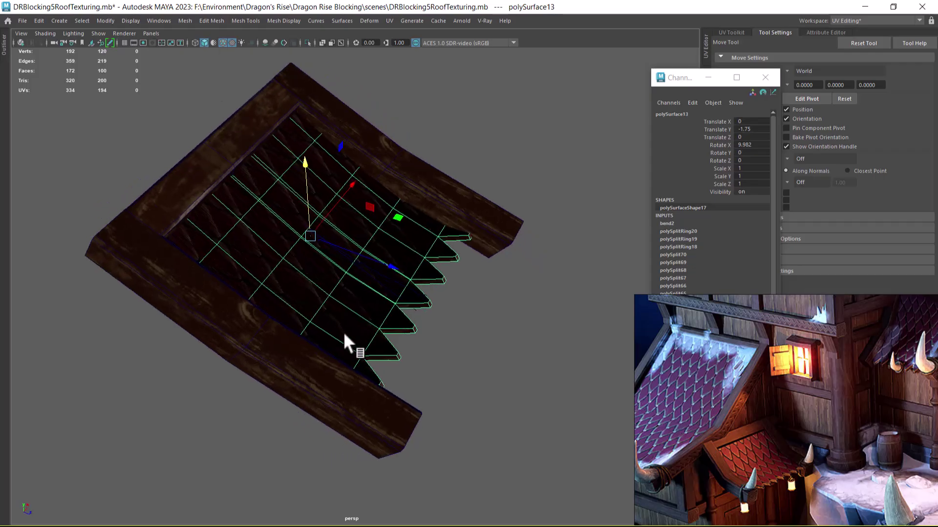
{"action": "right_click_drag", "start_coordinate": [351, 336], "coordinate": [279, 330], "text": "alt"}
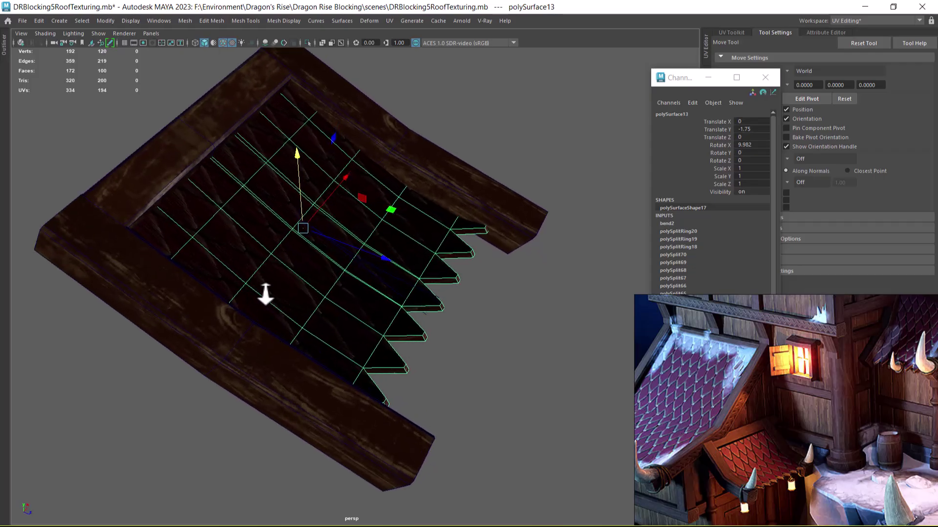
{"action": "right_click_drag", "start_coordinate": [268, 247], "coordinate": [280, 169]}
{"action": "left_click", "coordinate": [274, 303]}
{"action": "right_click_drag", "start_coordinate": [379, 228], "coordinate": [574, 126]}
{"action": "left_click_drag", "start_coordinate": [415, 220], "coordinate": [396, 286], "text": "alt"}
{"action": "right_click_drag", "start_coordinate": [396, 286], "coordinate": [425, 274], "text": "alt"}
{"action": "right_click", "coordinate": [428, 170], "text": "shift"}
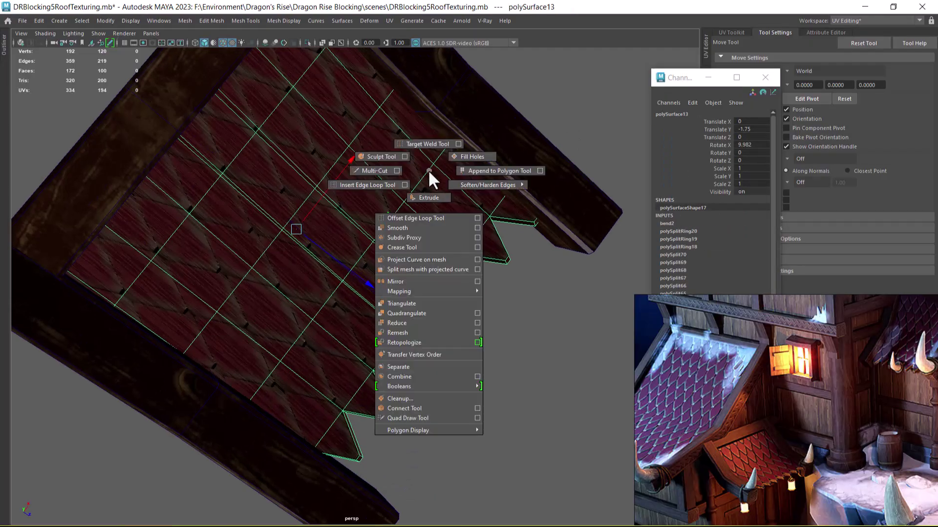
{"action": "left_click", "coordinate": [361, 186]}
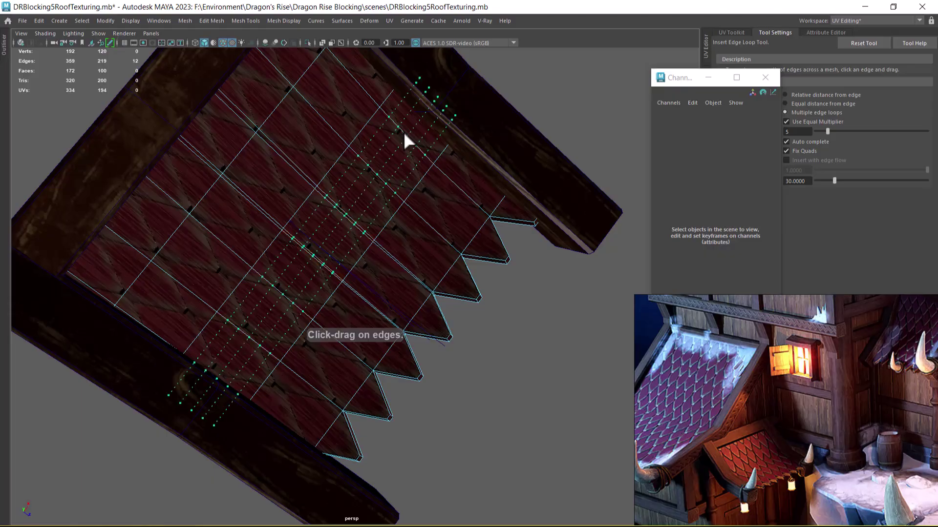
{"action": "left_click_drag", "start_coordinate": [403, 131], "coordinate": [397, 184]}
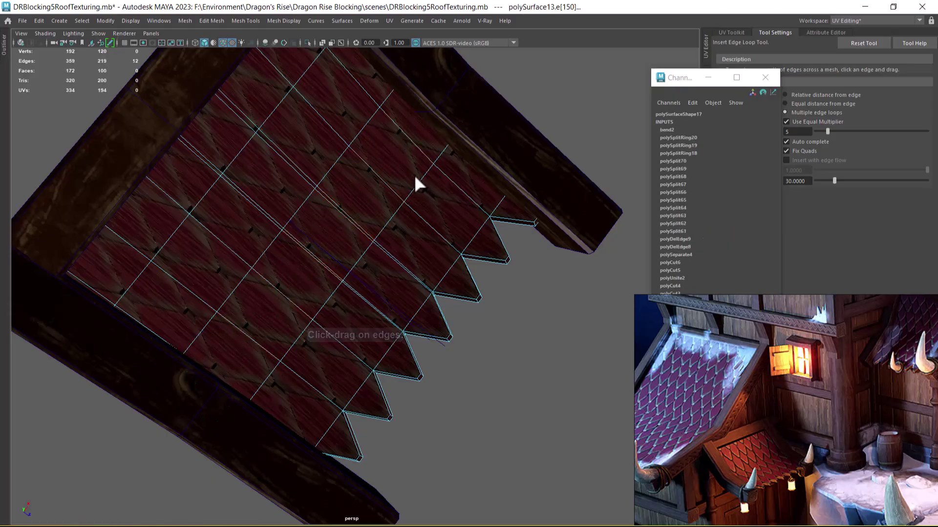
{"action": "key", "text": "w"}
{"action": "key", "text": "F8"}
Step: Set Insert Edge Loop to relative distance from edge and insert a single edge loop across the middle of the tile panel
{"action": "right_click_drag", "start_coordinate": [429, 175], "coordinate": [406, 190], "text": "shift"}
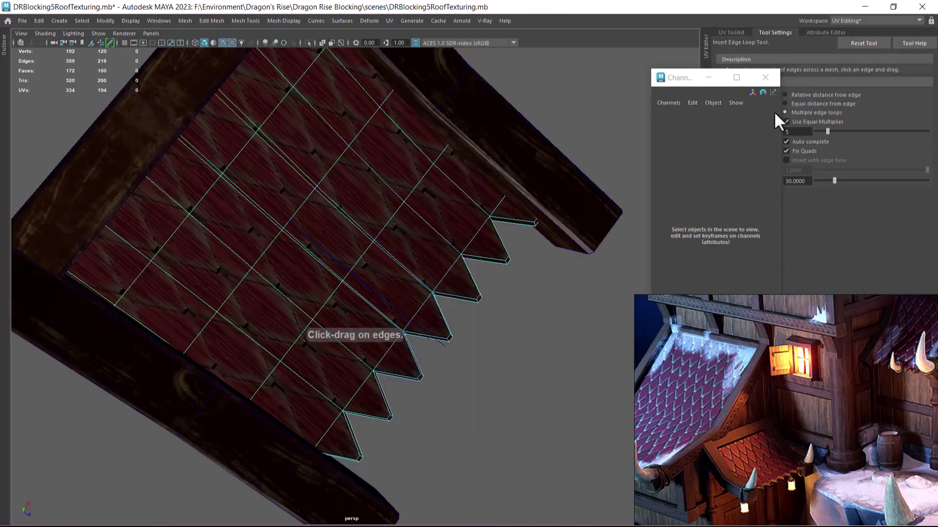
{"action": "left_click", "coordinate": [766, 77]}
{"action": "left_click", "coordinate": [848, 95]}
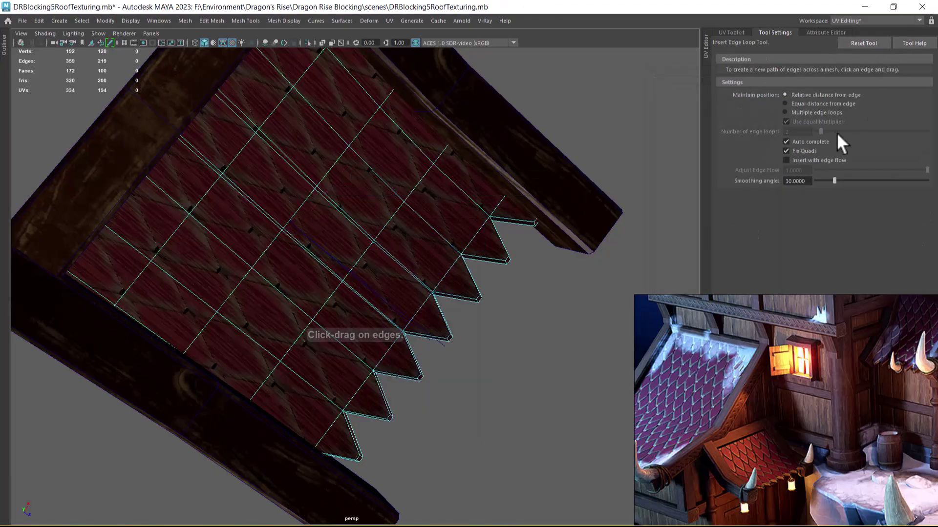
{"action": "left_click", "coordinate": [803, 111]}
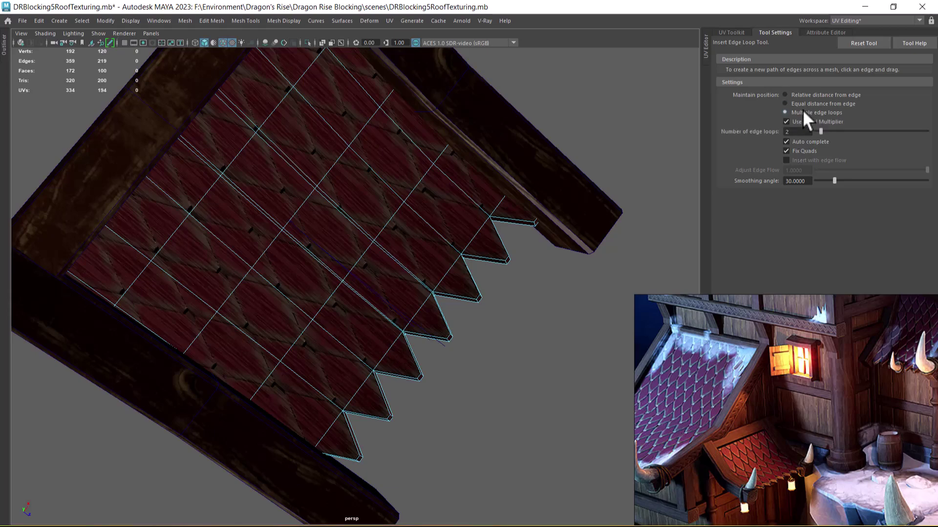
{"action": "left_click", "coordinate": [791, 95]}
{"action": "left_click_drag", "start_coordinate": [368, 247], "coordinate": [338, 251], "text": "alt"}
{"action": "left_click_drag", "start_coordinate": [261, 306], "coordinate": [259, 311]}
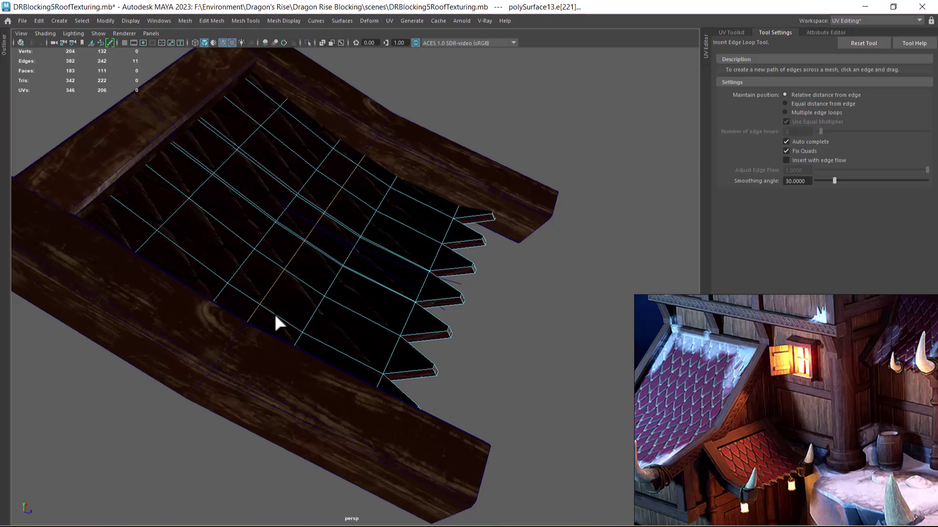
{"action": "key", "text": "w"}
{"action": "left_click_drag", "start_coordinate": [435, 324], "coordinate": [429, 299], "text": "alt"}
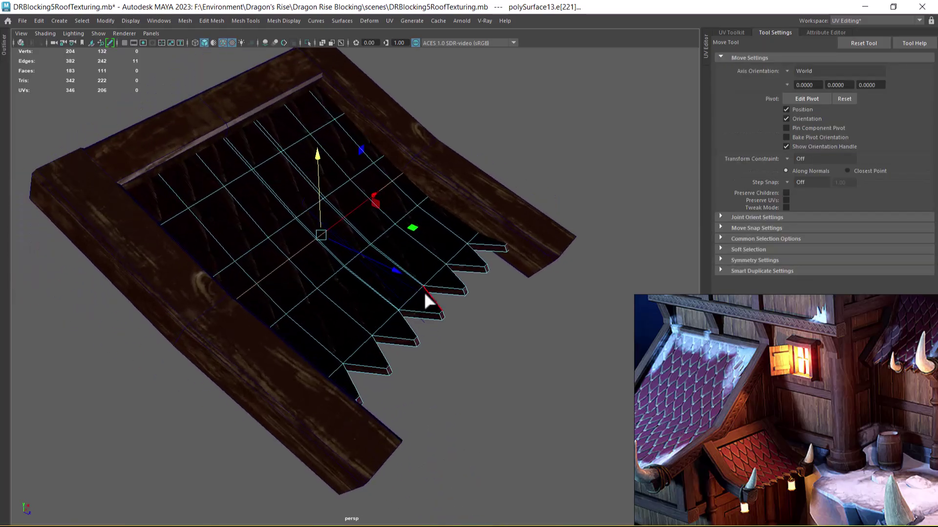
{"action": "left_click", "coordinate": [508, 274]}
Step: Delete the bend2 deformer handle from the tile panel
{"action": "left_click_drag", "start_coordinate": [455, 361], "coordinate": [425, 312], "text": "alt"}
{"action": "right_click_drag", "start_coordinate": [402, 251], "coordinate": [456, 189]}
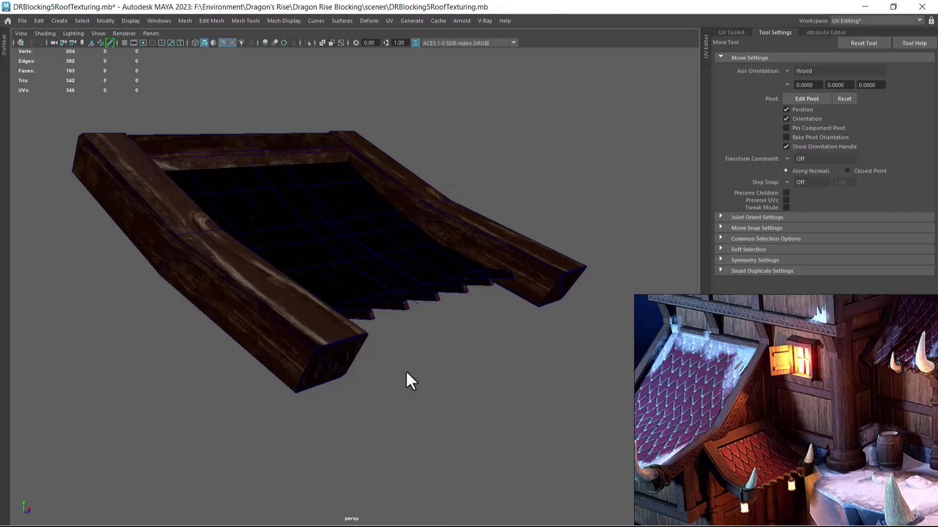
{"action": "left_click", "coordinate": [416, 303]}
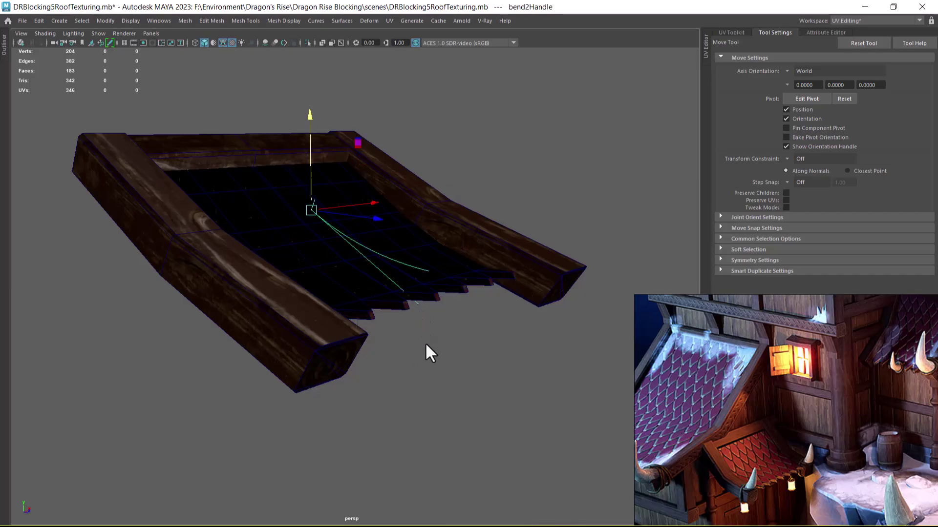
{"action": "key", "text": "Delete"}
Step: In the side view, rotate the tile panel's lower-half vertices upward around a pivot at the middle edge loop, following the beams' bend
{"action": "left_click_drag", "start_coordinate": [415, 354], "coordinate": [364, 354], "text": "alt"}
{"action": "left_click", "coordinate": [335, 266]}
{"action": "right_click_drag", "start_coordinate": [376, 232], "coordinate": [290, 225]}
{"action": "left_click_drag", "start_coordinate": [513, 146], "coordinate": [413, 277]}
{"action": "left_click", "coordinate": [349, 192]}
{"action": "key", "text": "space"}
{"action": "left_click_drag", "start_coordinate": [441, 233], "coordinate": [371, 220]}
{"action": "key", "text": "4"}
{"action": "middle_click_drag", "start_coordinate": [446, 335], "coordinate": [347, 221], "text": "alt"}
{"action": "left_click_drag", "start_coordinate": [584, 224], "coordinate": [277, 494]}
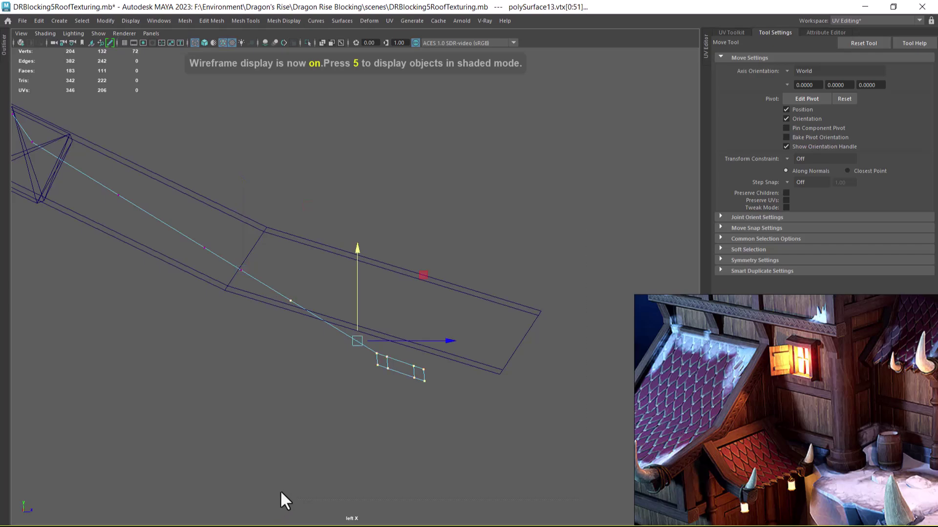
{"action": "scroll", "coordinate": [283, 312], "scroll_direction": "up", "scroll_amount": 2}
{"action": "key", "text": "w"}
{"action": "key", "text": "d"}
{"action": "left_click", "coordinate": [228, 269]}
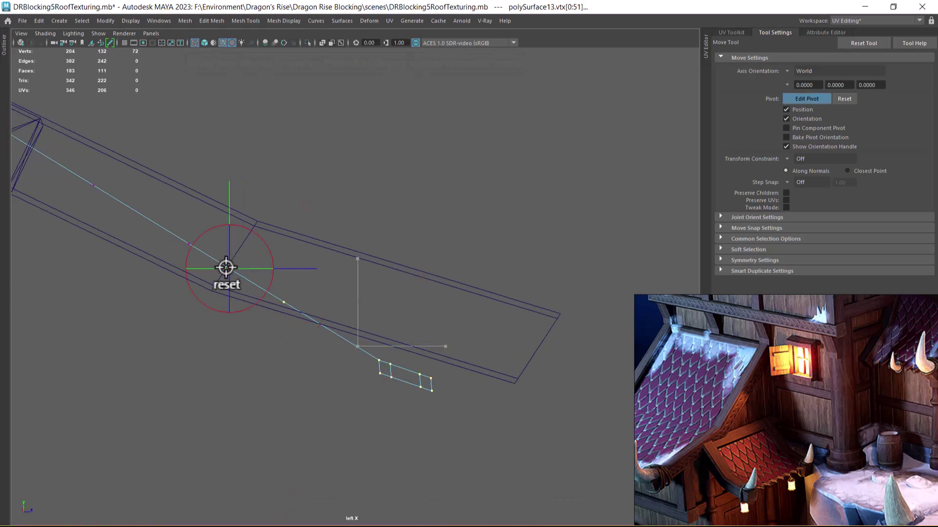
{"action": "key", "text": "e"}
{"action": "left_click_drag", "start_coordinate": [312, 241], "coordinate": [318, 219]}
Step: Return to the perspective view with textured shading and turn off the wireframe overlay on the roof
{"action": "key", "text": "space"}
{"action": "mouse_move", "coordinate": [379, 318]}
{"action": "left_mouse_down"}
{"action": "mouse_move", "coordinate": [391, 286]}
{"action": "mouse_move", "coordinate": [400, 301]}
{"action": "left_mouse_up"}
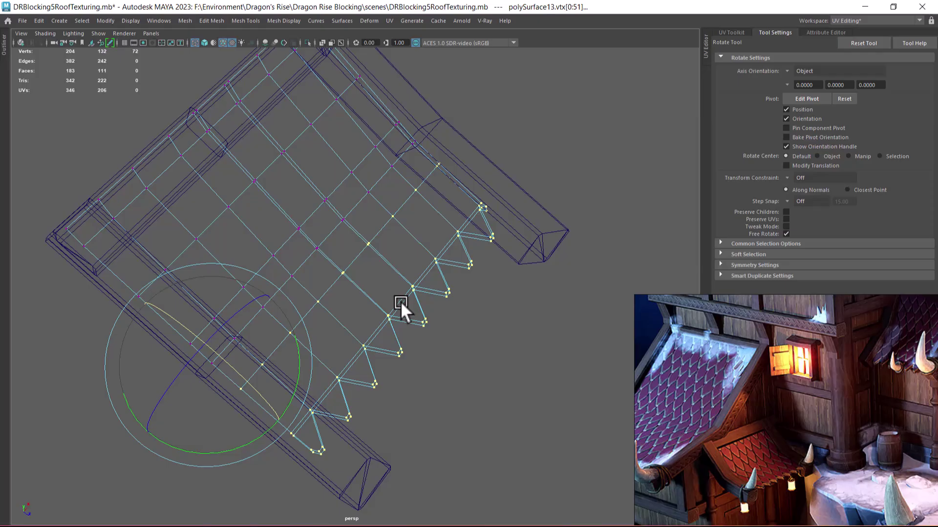
{"action": "key", "text": "4"}
{"action": "key", "text": "5"}
{"action": "key", "text": "5"}
{"action": "left_click", "coordinate": [504, 343]}
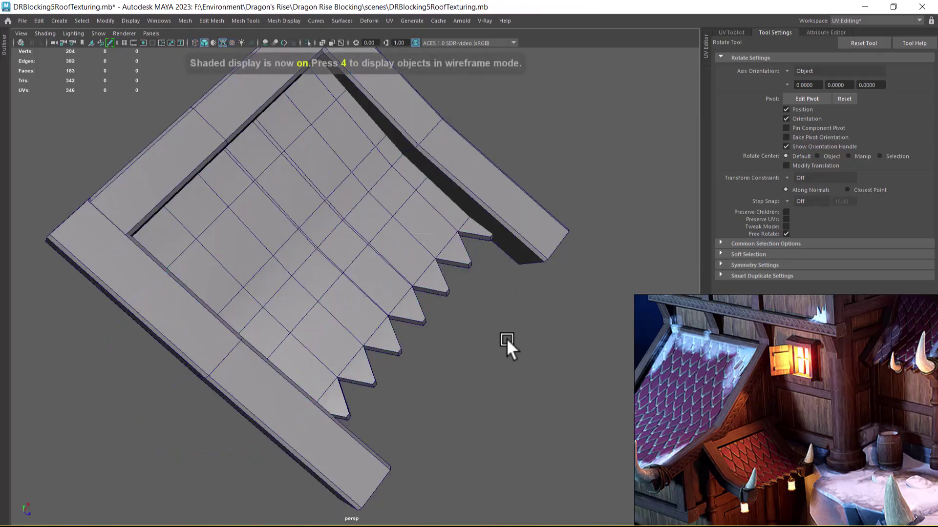
{"action": "key", "text": "6"}
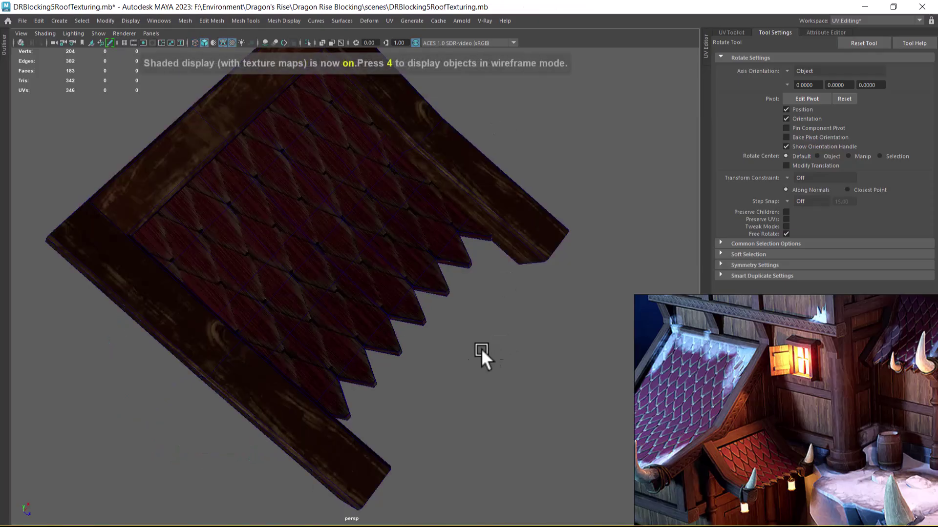
{"action": "left_click_drag", "start_coordinate": [489, 345], "coordinate": [460, 341], "text": "alt"}
{"action": "left_click", "coordinate": [223, 42]}
{"action": "mouse_move", "coordinate": [434, 342]}
{"action": "left_mouse_down", "text": "alt"}
{"action": "mouse_move", "coordinate": [525, 360]}
{"action": "mouse_move", "coordinate": [526, 327]}
{"action": "mouse_move", "coordinate": [458, 348]}
{"action": "mouse_move", "coordinate": [332, 300]}
{"action": "mouse_move", "coordinate": [354, 295]}
{"action": "left_mouse_up", "text": "alt"}
{"action": "left_click", "coordinate": [356, 277]}
{"action": "left_click", "coordinate": [477, 443]}
{"action": "left_click_drag", "start_coordinate": [477, 444], "coordinate": [547, 455], "text": "alt"}
Step: Delete the three extra crosswise edge loops above and below the tile panel's middle edge loop
{"action": "left_click", "coordinate": [379, 262]}
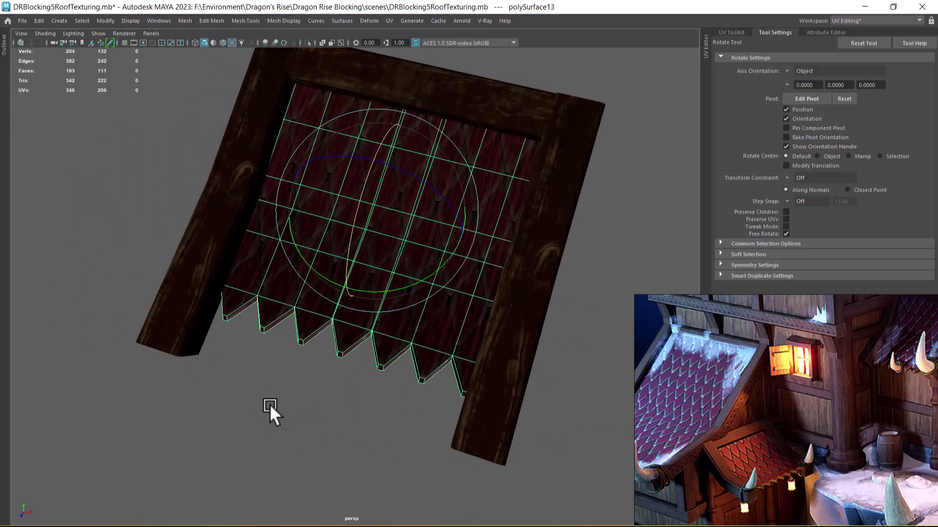
{"action": "right_click_drag", "start_coordinate": [394, 463], "coordinate": [368, 425], "text": "alt"}
{"action": "left_click_drag", "start_coordinate": [369, 425], "coordinate": [381, 379], "text": "alt"}
{"action": "key", "text": "w"}
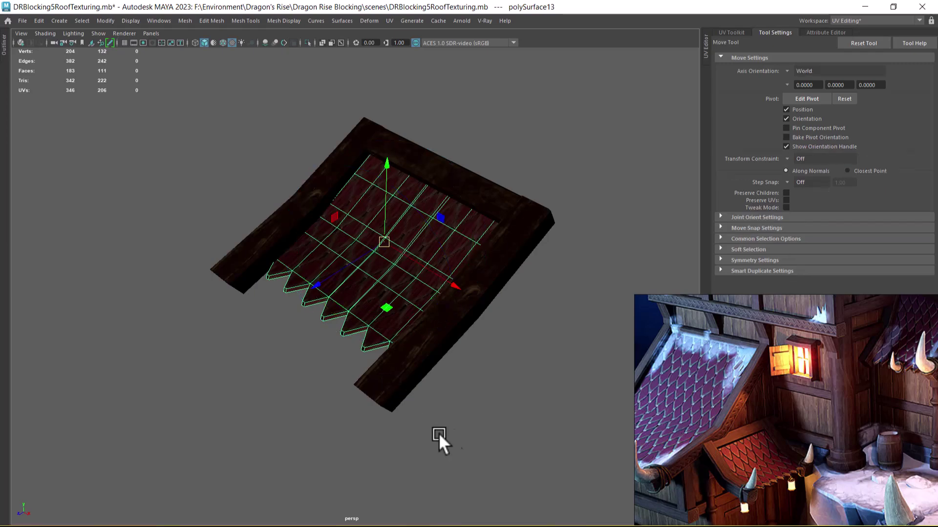
{"action": "right_click_drag", "start_coordinate": [426, 424], "coordinate": [393, 406], "text": "alt"}
{"action": "left_click_drag", "start_coordinate": [394, 406], "coordinate": [440, 408], "text": "alt"}
{"action": "right_click_drag", "start_coordinate": [370, 307], "coordinate": [455, 427], "text": "alt"}
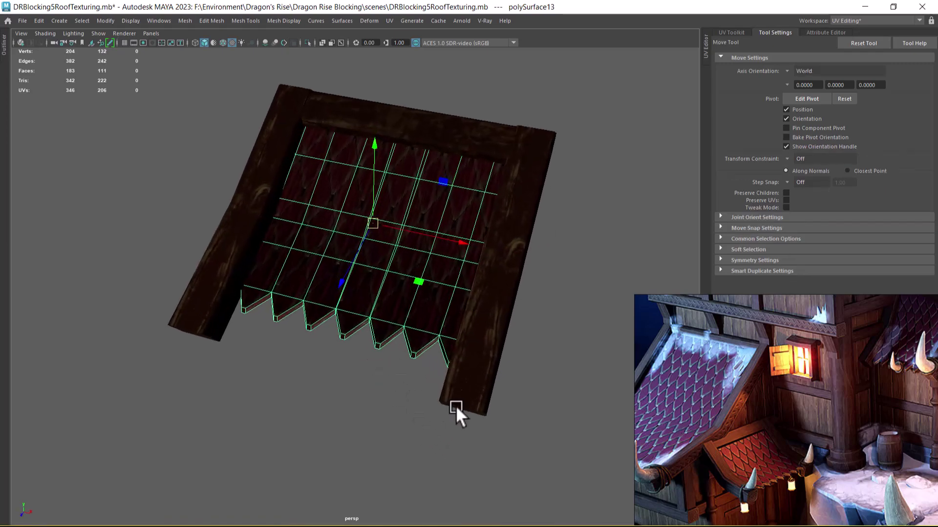
{"action": "middle_click_drag", "start_coordinate": [389, 312], "coordinate": [361, 331], "text": "alt"}
{"action": "right_click_drag", "start_coordinate": [362, 331], "coordinate": [358, 373], "text": "alt"}
{"action": "right_click_drag", "start_coordinate": [379, 247], "coordinate": [402, 204]}
{"action": "double_click", "coordinate": [381, 294]}
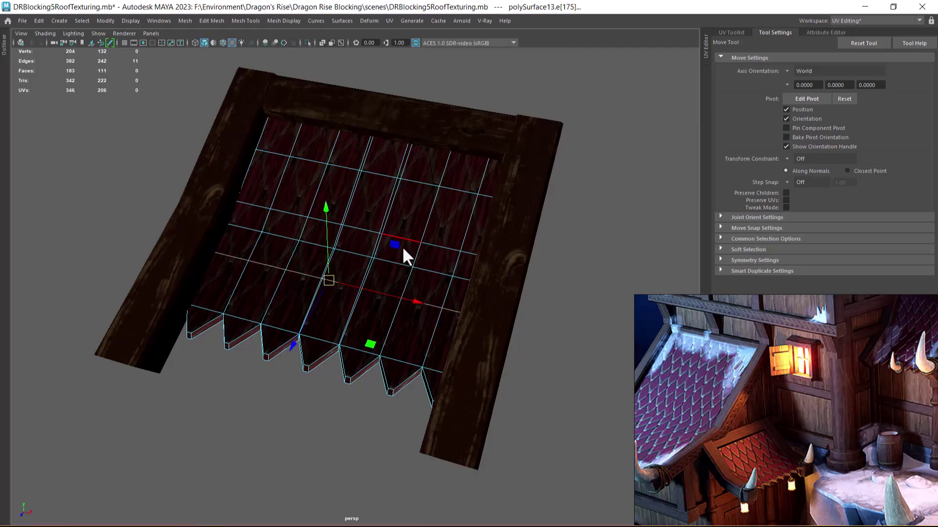
{"action": "double_click", "coordinate": [433, 244], "text": "shift"}
{"action": "double_click", "coordinate": [462, 191], "text": "shift"}
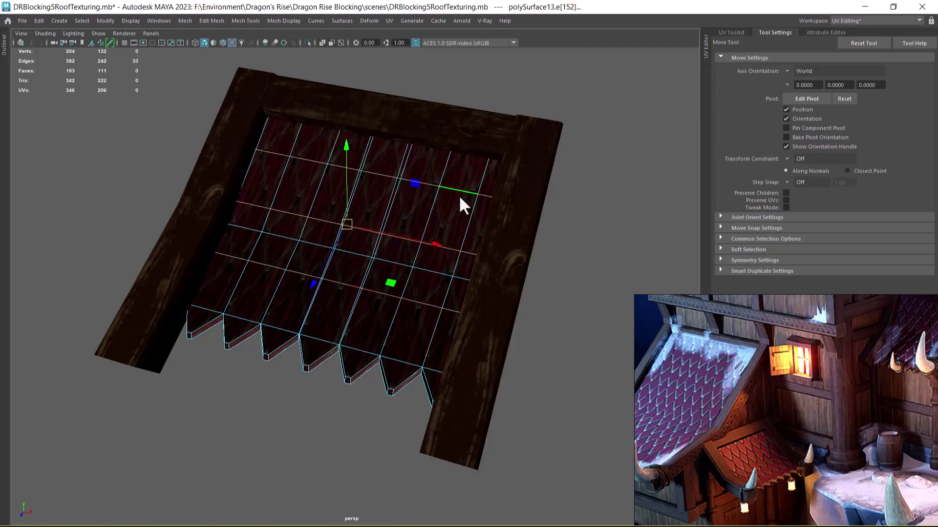
{"action": "right_click", "coordinate": [451, 189]}
{"action": "right_click_drag", "start_coordinate": [450, 187], "coordinate": [254, 276]}
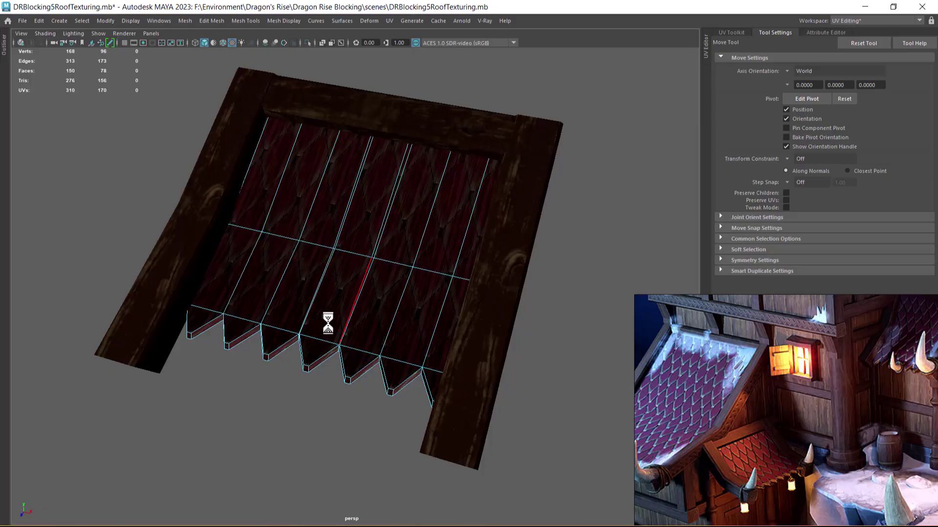
Step: Merge the doubled vertices where the two central lengthwise seams meet the tile panel's middle edge loop
{"action": "left_click_drag", "start_coordinate": [328, 326], "coordinate": [383, 230], "text": "alt"}
{"action": "right_click_drag", "start_coordinate": [383, 230], "coordinate": [293, 218]}
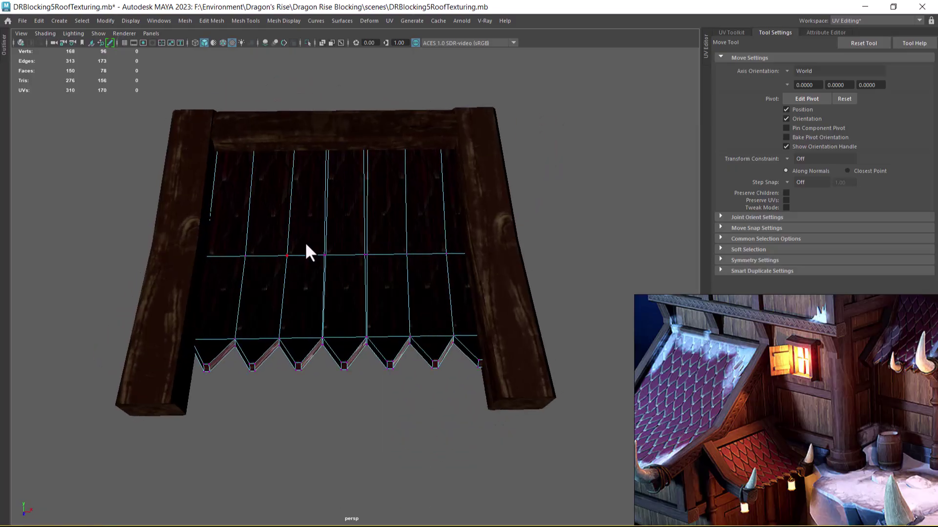
{"action": "left_click_drag", "start_coordinate": [305, 244], "coordinate": [341, 274]}
{"action": "right_click_drag", "start_coordinate": [327, 225], "coordinate": [371, 217], "text": "shift"}
{"action": "left_click_drag", "start_coordinate": [377, 272], "coordinate": [355, 240]}
{"action": "right_click_drag", "start_coordinate": [369, 279], "coordinate": [332, 141], "text": "shift"}
{"action": "right_click_drag", "start_coordinate": [330, 267], "coordinate": [369, 233]}
{"action": "left_click_drag", "start_coordinate": [381, 294], "coordinate": [368, 305], "text": "alt"}
Step: Isolate the tile panel and collapse the edge rings of the two narrow strips along its central seams into single edges
{"action": "key", "text": "shift+i"}
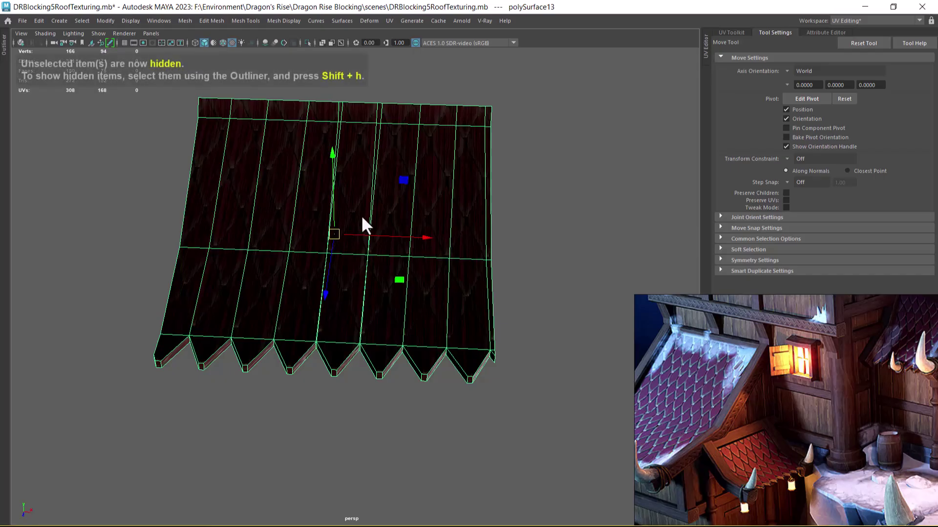
{"action": "middle_click_drag", "start_coordinate": [356, 215], "coordinate": [356, 242], "text": "alt"}
{"action": "right_click_drag", "start_coordinate": [423, 167], "coordinate": [421, 142]}
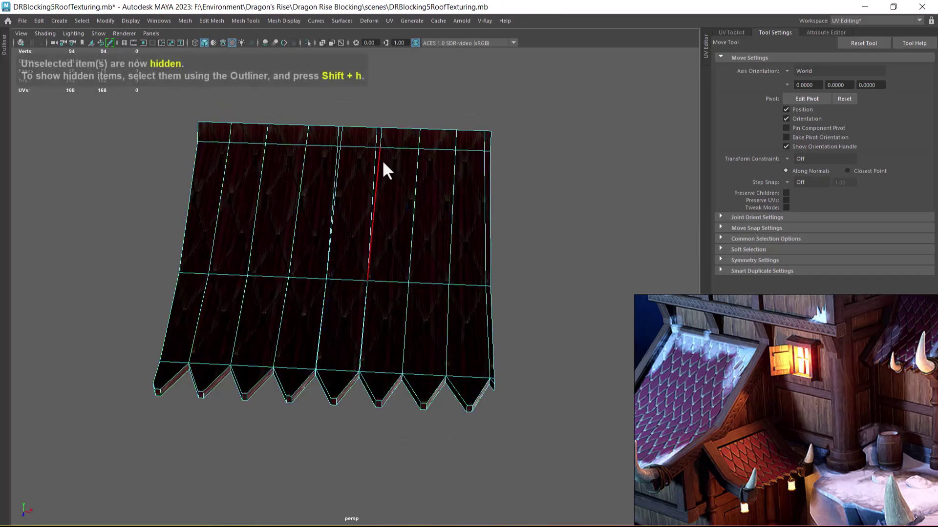
{"action": "left_click", "coordinate": [380, 168]}
{"action": "right_click_drag", "start_coordinate": [350, 163], "coordinate": [396, 224], "text": "alt"}
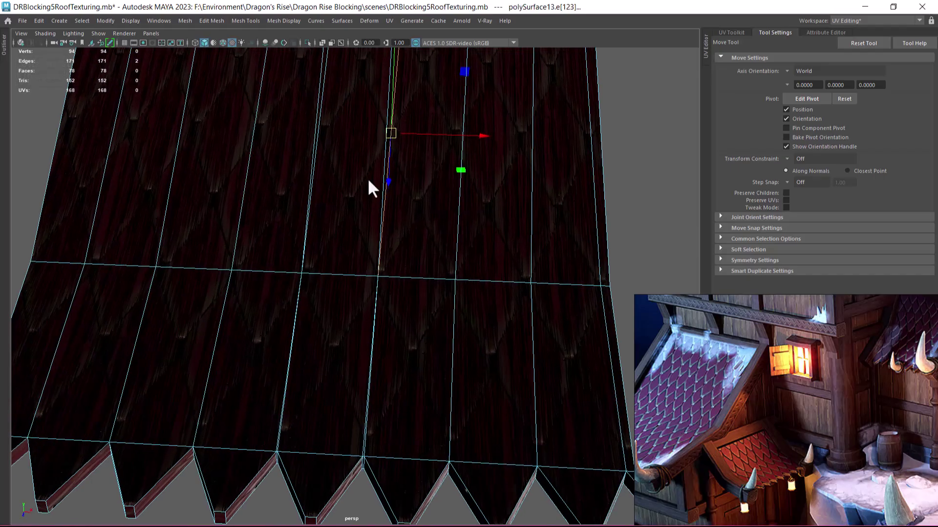
{"action": "middle_click_drag", "start_coordinate": [394, 215], "coordinate": [441, 350], "text": "alt"}
{"action": "right_click_drag", "start_coordinate": [387, 195], "coordinate": [413, 222], "text": "alt"}
{"action": "left_click", "coordinate": [370, 143]}
{"action": "right_click_drag", "start_coordinate": [433, 147], "coordinate": [312, 172], "text": "ctrl"}
{"action": "left_click", "coordinate": [450, 145]}
{"action": "right_click_drag", "start_coordinate": [516, 140], "coordinate": [423, 155], "text": "ctrl"}
Step: Examine the isolated tile panel from several angles for leftover doubled edges
{"action": "right_click_drag", "start_coordinate": [490, 309], "coordinate": [452, 307], "text": "alt"}
{"action": "left_click_drag", "start_coordinate": [452, 307], "coordinate": [412, 203], "text": "alt"}
{"action": "right_click_drag", "start_coordinate": [412, 204], "coordinate": [418, 235]}
{"action": "left_click", "coordinate": [564, 227]}
{"action": "left_click_drag", "start_coordinate": [564, 227], "coordinate": [456, 283], "text": "alt"}
{"action": "left_click", "coordinate": [523, 262]}
{"action": "left_click_drag", "start_coordinate": [540, 260], "coordinate": [504, 249], "text": "alt"}
{"action": "left_click_drag", "start_coordinate": [400, 272], "coordinate": [367, 211], "text": "alt"}
{"action": "left_click_drag", "start_coordinate": [434, 178], "coordinate": [393, 209], "text": "alt"}
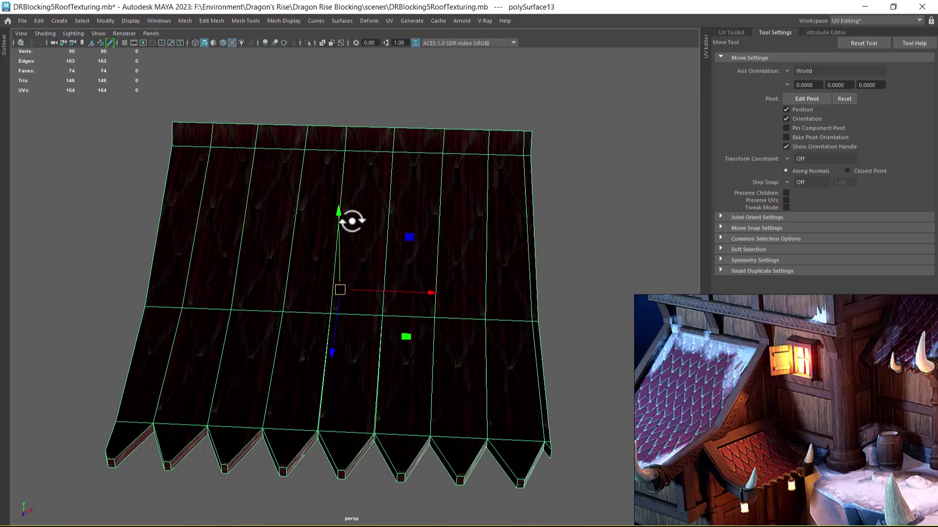
Step: Collapse the edge between the two central seams on the tile panel's upper crosswise edge loop
{"action": "right_click_drag", "start_coordinate": [382, 210], "coordinate": [376, 149]}
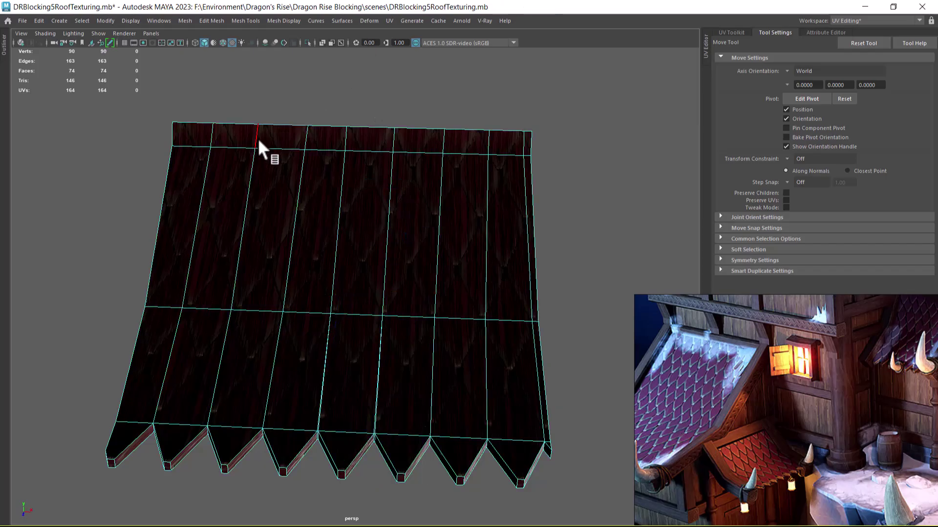
{"action": "left_click", "coordinate": [233, 146]}
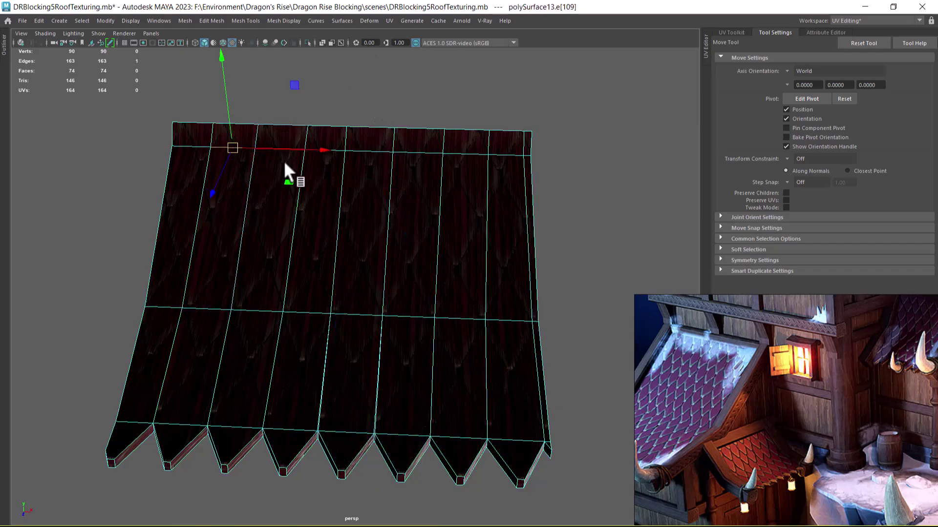
{"action": "left_click", "coordinate": [369, 150]}
{"action": "right_click_drag", "start_coordinate": [407, 208], "coordinate": [394, 62], "text": "shift"}
{"action": "right_click_drag", "start_coordinate": [421, 224], "coordinate": [432, 154]}
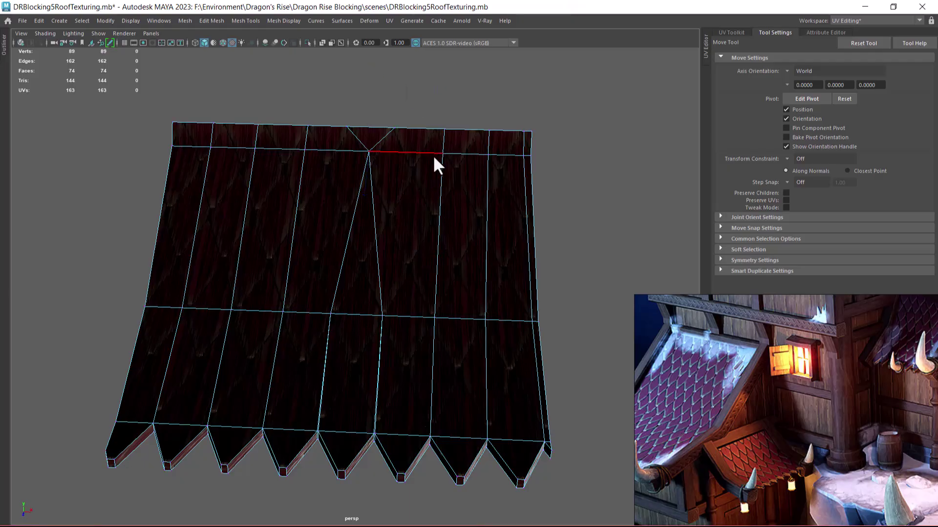
Step: Try to merge the edges along the tile panel's upper crosswise loop into a single vertex
{"action": "left_click", "coordinate": [463, 154]}
{"action": "left_click", "coordinate": [275, 155], "text": "shift"}
{"action": "left_click", "coordinate": [238, 143], "text": "shift"}
{"action": "right_click_drag", "start_coordinate": [379, 179], "coordinate": [354, 12], "text": "shift"}
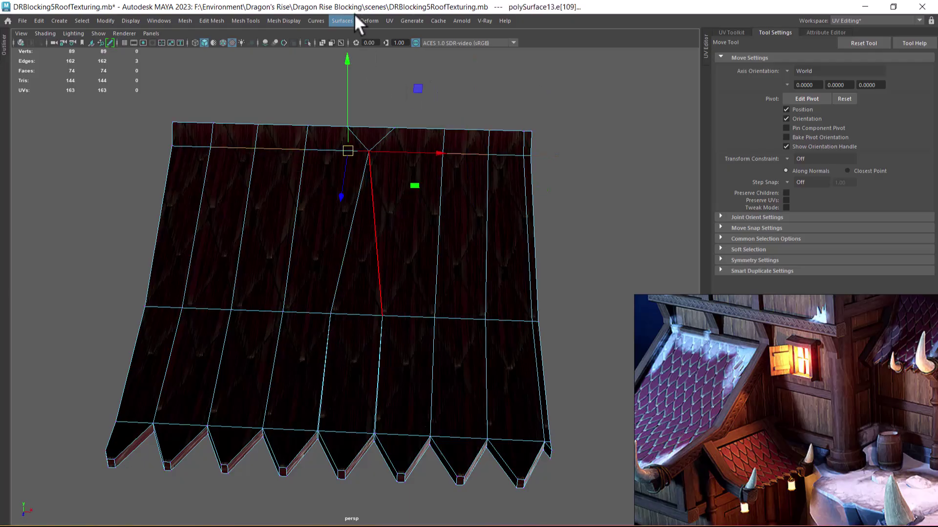
{"action": "right_click_drag", "start_coordinate": [432, 195], "coordinate": [420, 35], "text": "shift"}
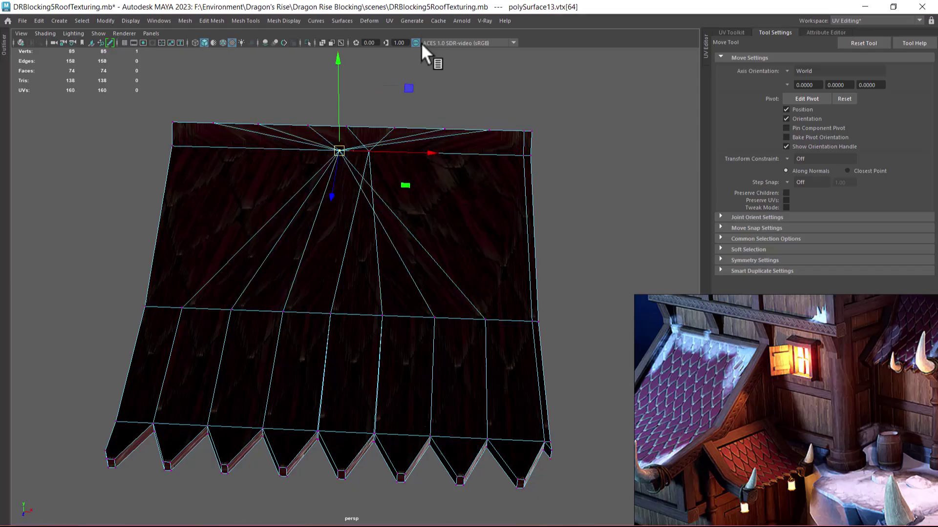
{"action": "key", "text": "ctrl+z"}
Step: Collapse the crosswise edge between the two lengthwise seams in the panel's upper right part and delete the seam edges meeting there
{"action": "left_click", "coordinate": [466, 152]}
{"action": "right_click_drag", "start_coordinate": [462, 127], "coordinate": [477, 63], "text": "shift"}
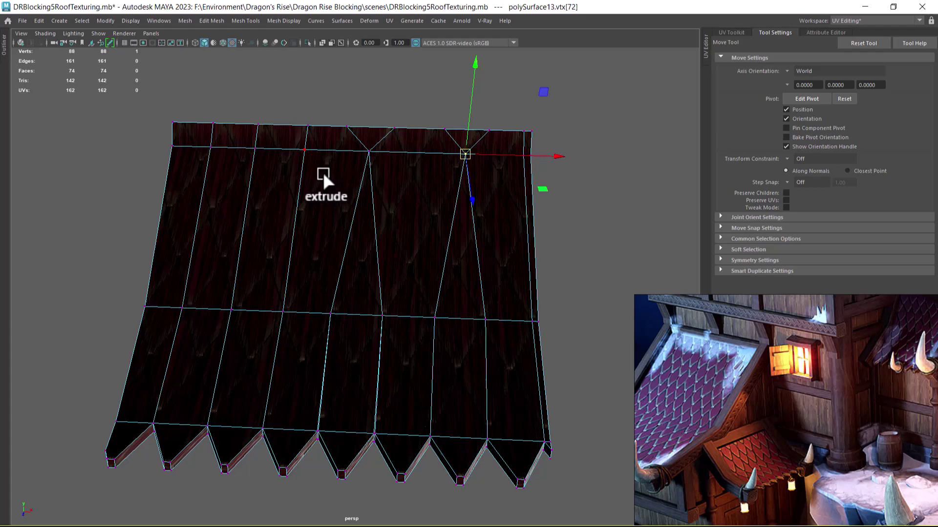
{"action": "right_click_drag", "start_coordinate": [425, 218], "coordinate": [418, 125]}
{"action": "left_click", "coordinate": [448, 251]}
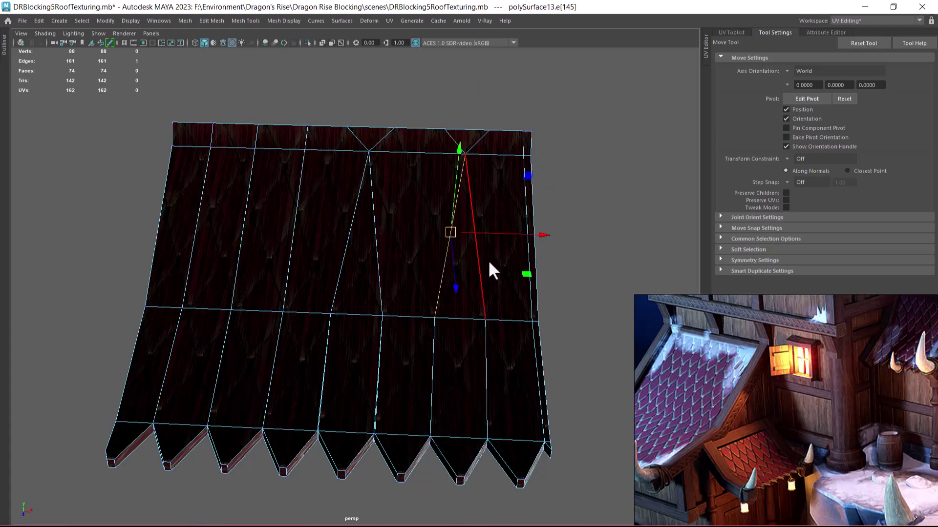
{"action": "left_click", "coordinate": [482, 268], "text": "shift"}
{"action": "left_click", "coordinate": [457, 141], "text": "shift"}
{"action": "right_click_drag", "start_coordinate": [470, 153], "coordinate": [161, 297], "text": "shift"}
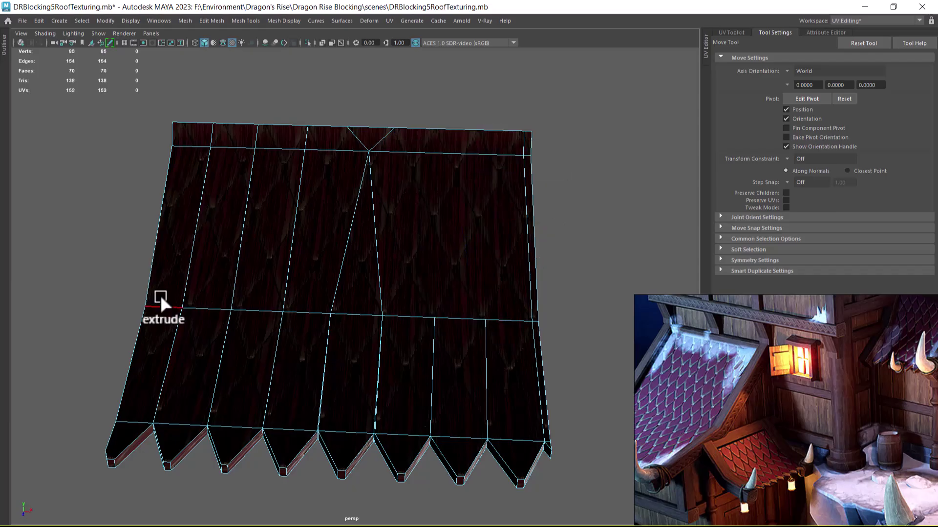
Step: Delete the three lengthwise edge lines left of the centre in the tile panel's upper section
{"action": "left_click", "coordinate": [302, 137]}
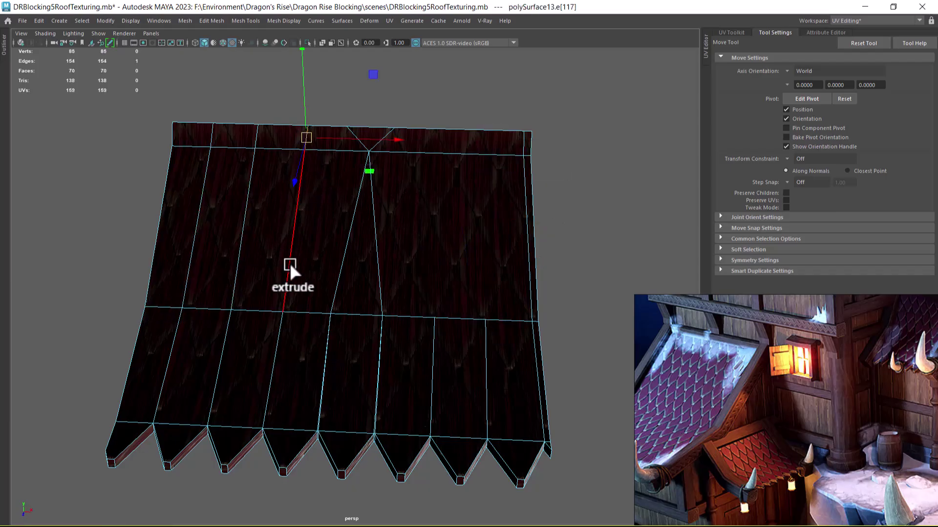
{"action": "left_click", "coordinate": [298, 202], "text": "shift"}
{"action": "left_click", "coordinate": [244, 215], "text": "shift"}
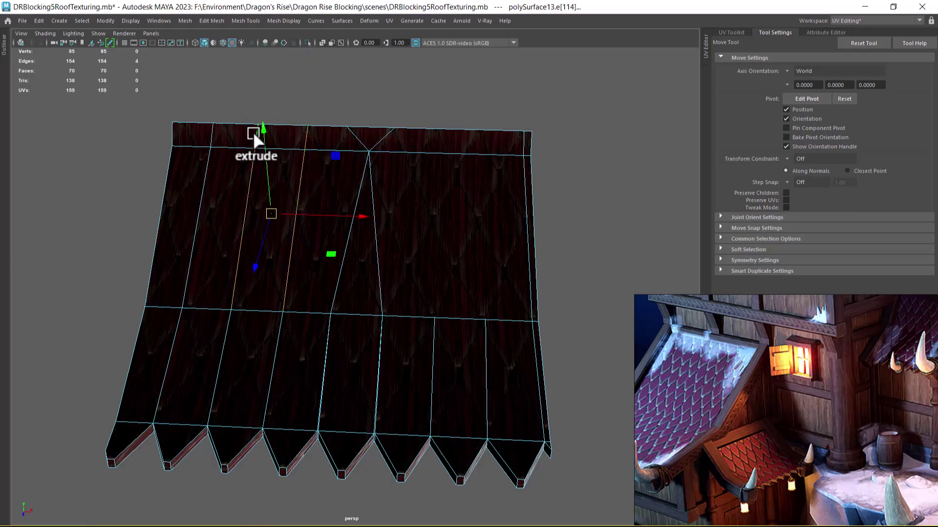
{"action": "double_click", "coordinate": [201, 195], "text": "shift"}
{"action": "right_click_drag", "start_coordinate": [420, 169], "coordinate": [400, 184], "text": "shift"}
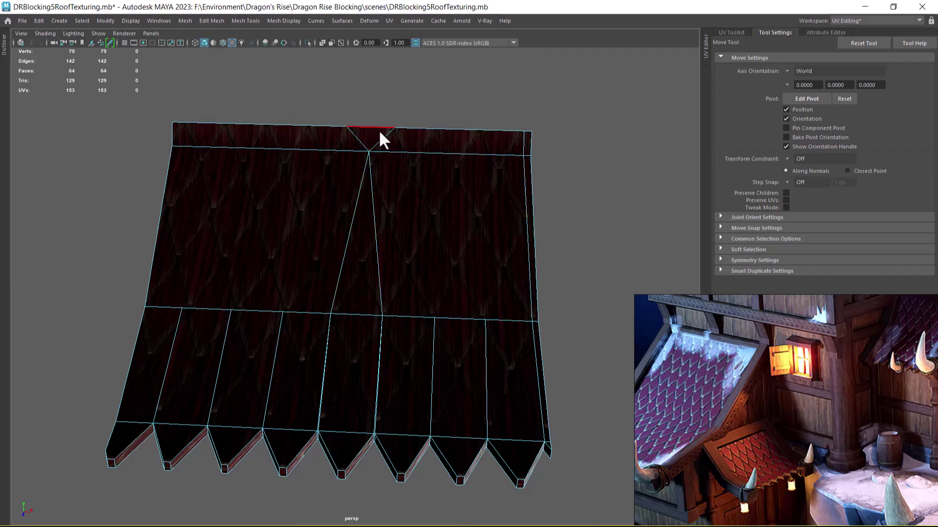
Step: Delete the converging central edges and the lengthwise edge beside the right border in the tile panel's upper section
{"action": "left_click", "coordinate": [386, 145]}
{"action": "left_click", "coordinate": [365, 147], "text": "shift"}
{"action": "right_click_drag", "start_coordinate": [459, 216], "coordinate": [366, 243], "text": "shift"}
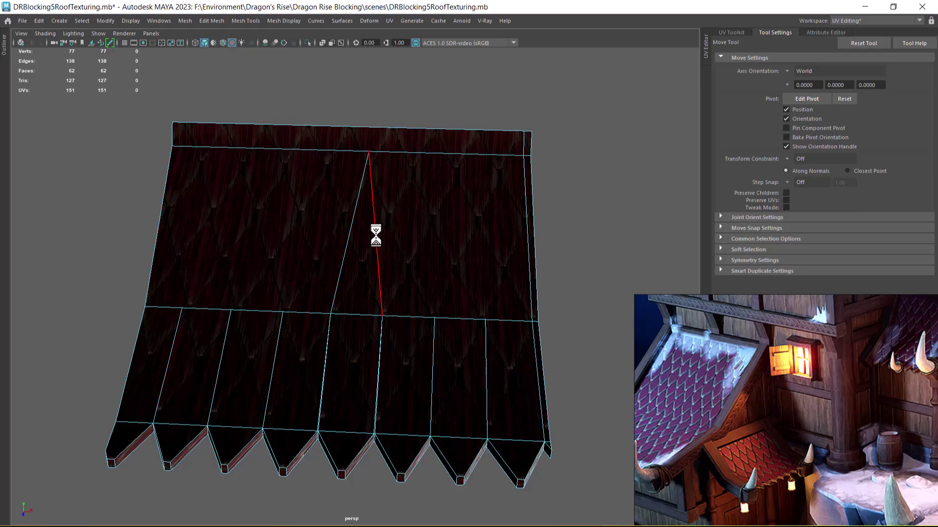
{"action": "left_click", "coordinate": [376, 235]}
{"action": "left_click", "coordinate": [345, 251], "text": "shift"}
{"action": "right_click_drag", "start_coordinate": [409, 208], "coordinate": [466, 221], "text": "shift"}
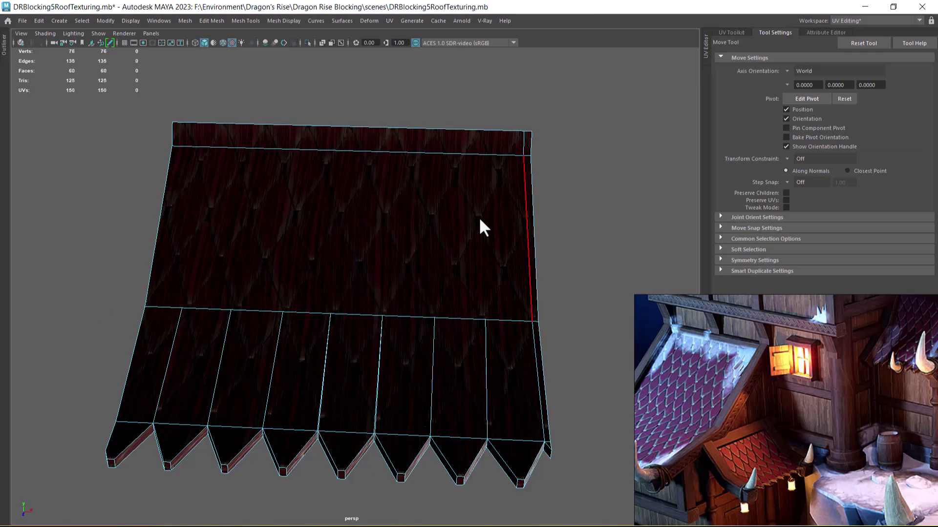
{"action": "left_click", "coordinate": [522, 141]}
{"action": "left_click", "coordinate": [527, 207], "text": "shift"}
{"action": "right_click_drag", "start_coordinate": [585, 213], "coordinate": [158, 341], "text": "shift"}
Step: Run Cleanup on the tile panel to tessellate faces with more than 4 sides
{"action": "right_click_drag", "start_coordinate": [340, 231], "coordinate": [512, 185]}
{"action": "right_click_drag", "start_coordinate": [448, 167], "coordinate": [471, 418], "text": "shift"}
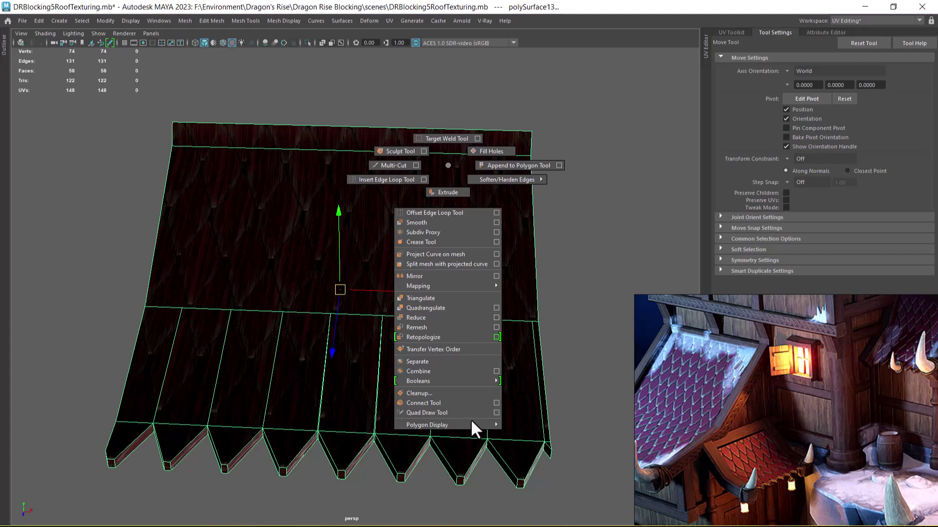
{"action": "right_click_drag", "start_coordinate": [470, 419], "coordinate": [469, 391], "text": "shift"}
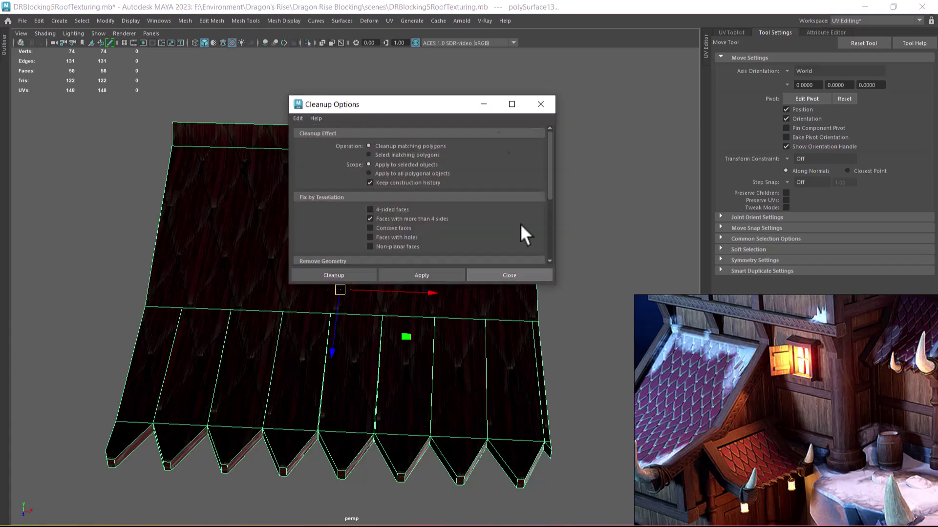
{"action": "left_click_drag", "start_coordinate": [417, 101], "coordinate": [550, 62]}
{"action": "left_click", "coordinate": [559, 238]}
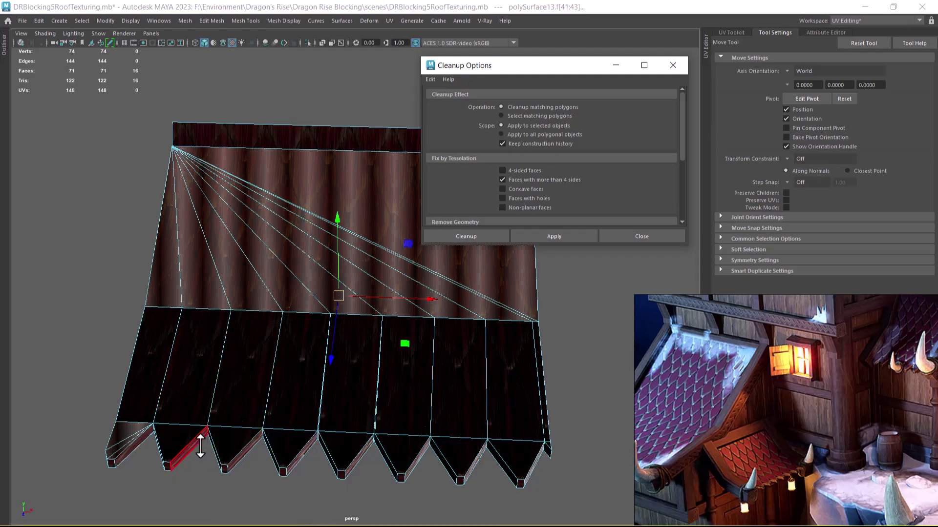
{"action": "middle_click_drag", "start_coordinate": [173, 329], "coordinate": [50, 373], "text": "alt"}
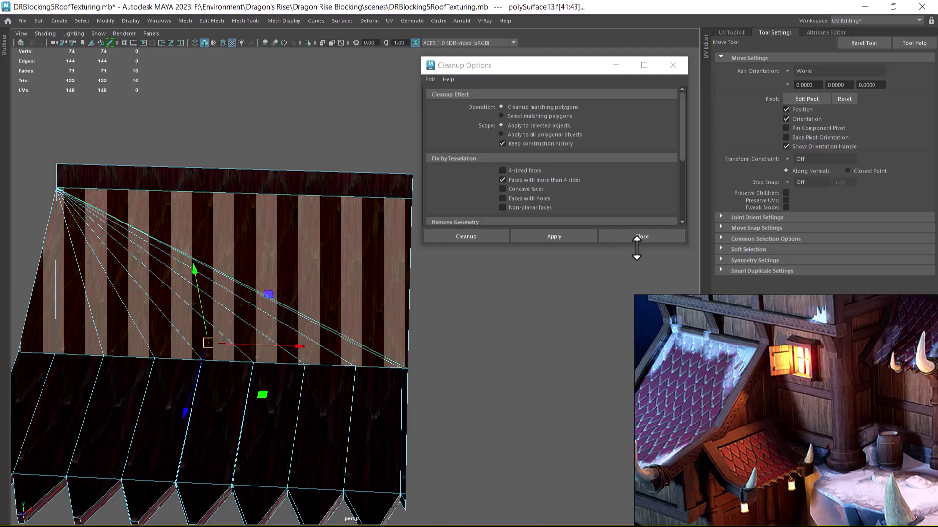
{"action": "left_click", "coordinate": [602, 236]}
Step: Return the tile panel to object selection and end its isolated display
{"action": "right_click", "coordinate": [277, 211]}
{"action": "right_click_drag", "start_coordinate": [293, 200], "coordinate": [326, 198]}
{"action": "left_click", "coordinate": [485, 195]}
{"action": "left_click", "coordinate": [285, 286]}
{"action": "right_click_drag", "start_coordinate": [424, 343], "coordinate": [328, 334], "text": "alt"}
{"action": "middle_click_drag", "start_coordinate": [328, 334], "coordinate": [358, 276], "text": "alt"}
{"action": "right_click_drag", "start_coordinate": [359, 278], "coordinate": [371, 316], "text": "alt"}
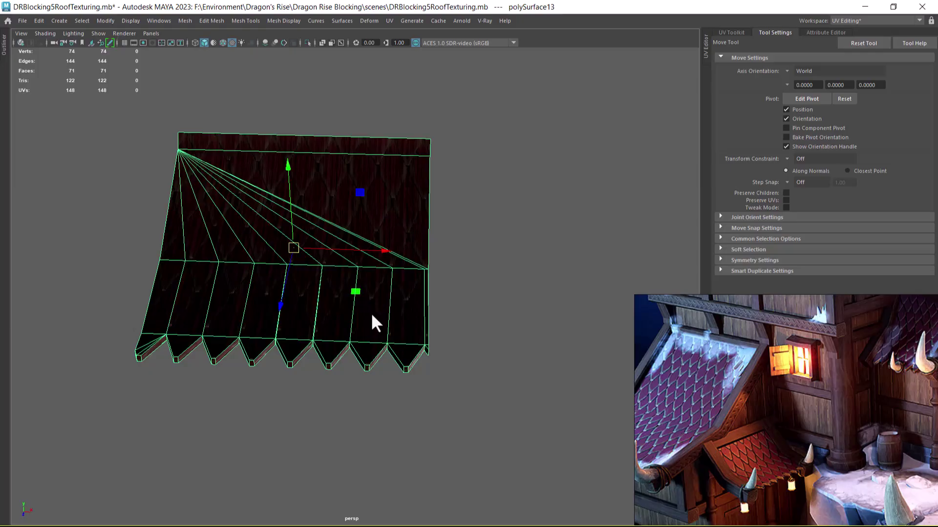
{"action": "key", "text": "ctrl+1"}
Step: Group the tile panel together with all wooden beams of the small roof
{"action": "left_click_drag", "start_coordinate": [375, 296], "coordinate": [559, 259], "text": "alt"}
{"action": "left_click", "coordinate": [558, 243]}
{"action": "left_click_drag", "start_coordinate": [413, 336], "coordinate": [387, 335], "text": "alt"}
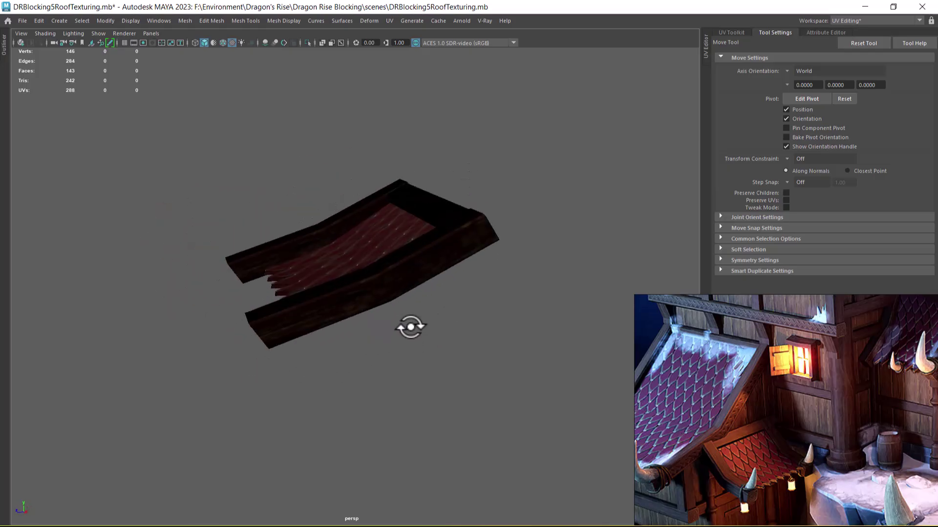
{"action": "left_click_drag", "start_coordinate": [543, 121], "coordinate": [385, 308]}
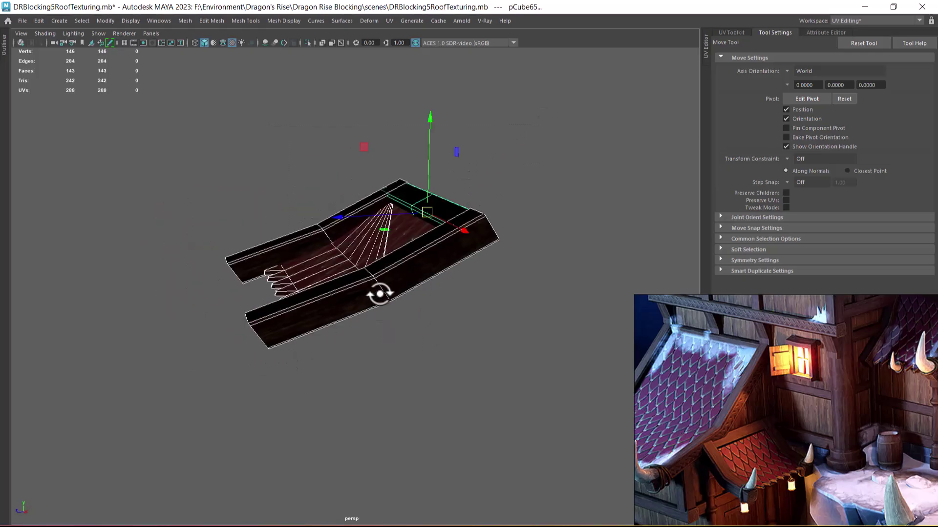
{"action": "key", "text": "ctrl+g"}
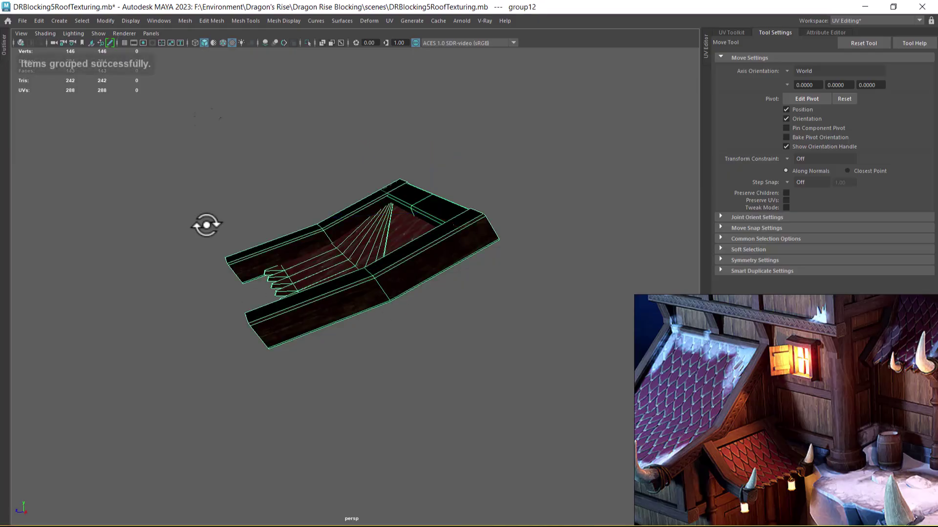
Step: Unhide the hidden geometry of the surrounding scene around the small roof
{"action": "left_click", "coordinate": [131, 21]}
{"action": "mouse_move", "coordinate": [147, 85]}
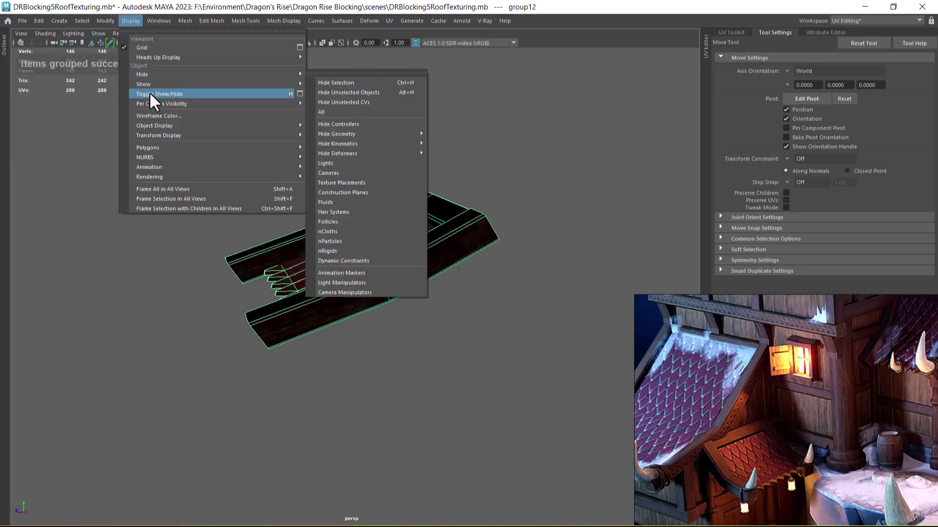
{"action": "left_click", "coordinate": [345, 131]}
{"action": "scroll", "coordinate": [349, 314], "scroll_direction": "down", "scroll_amount": 5}
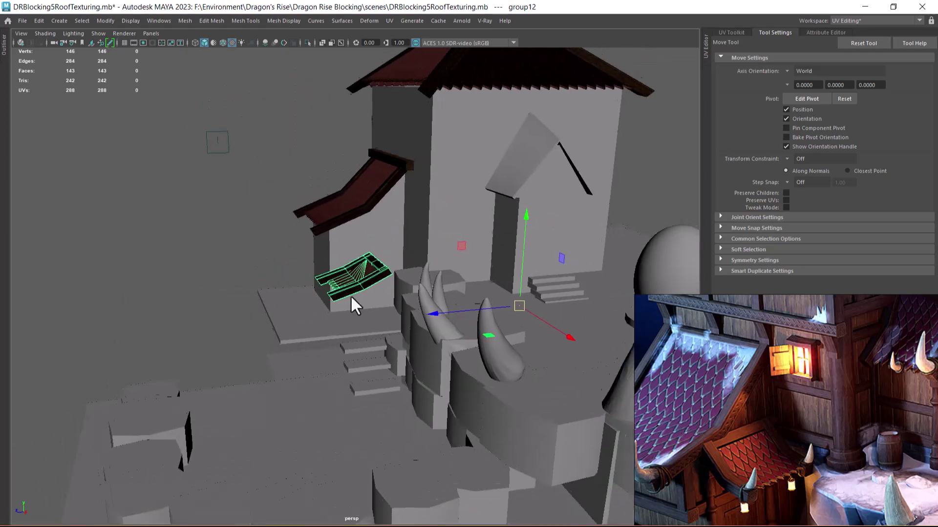
{"action": "left_click_drag", "start_coordinate": [349, 314], "coordinate": [366, 305], "text": "alt"}
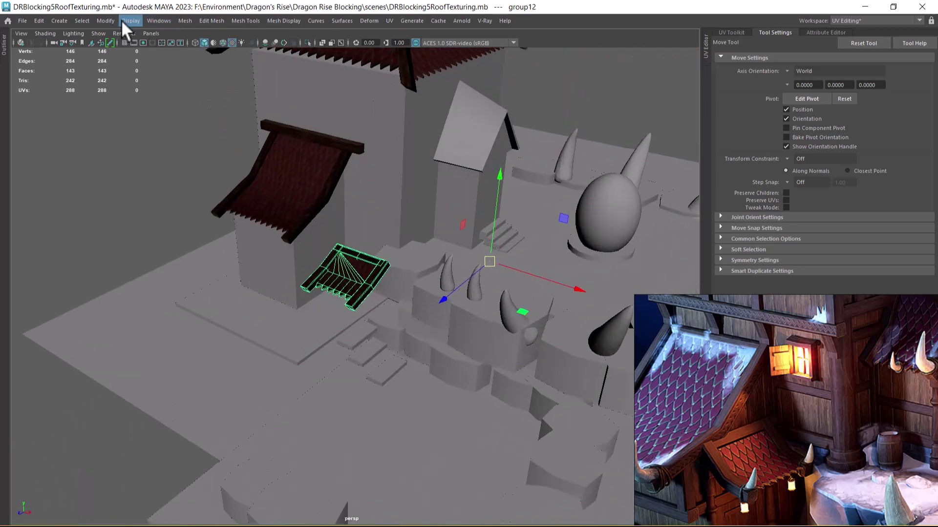
Step: Center the small roof group's pivot and reposition it at the middle of the top beam's inner edge
{"action": "left_click", "coordinate": [105, 21]}
{"action": "left_click", "coordinate": [161, 92]}
{"action": "scroll", "coordinate": [414, 250], "scroll_direction": "up", "scroll_amount": 5}
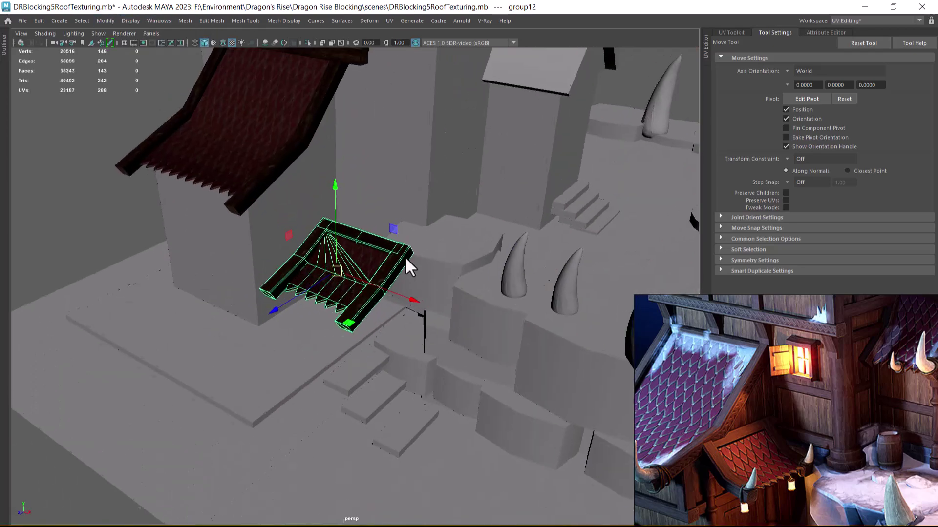
{"action": "left_click_drag", "start_coordinate": [414, 248], "coordinate": [419, 372], "text": "alt"}
{"action": "scroll", "coordinate": [405, 352], "scroll_direction": "up", "scroll_amount": 4}
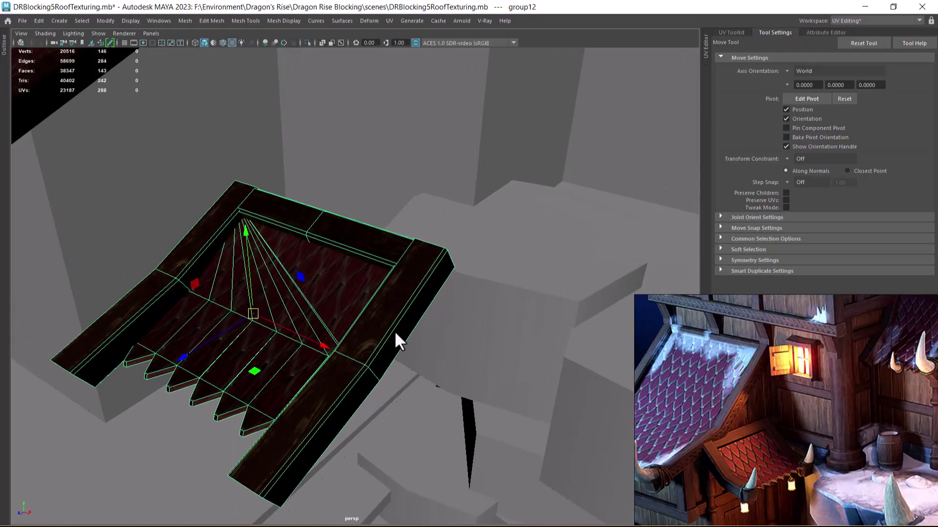
{"action": "key", "text": "d"}
{"action": "left_click", "coordinate": [307, 231]}
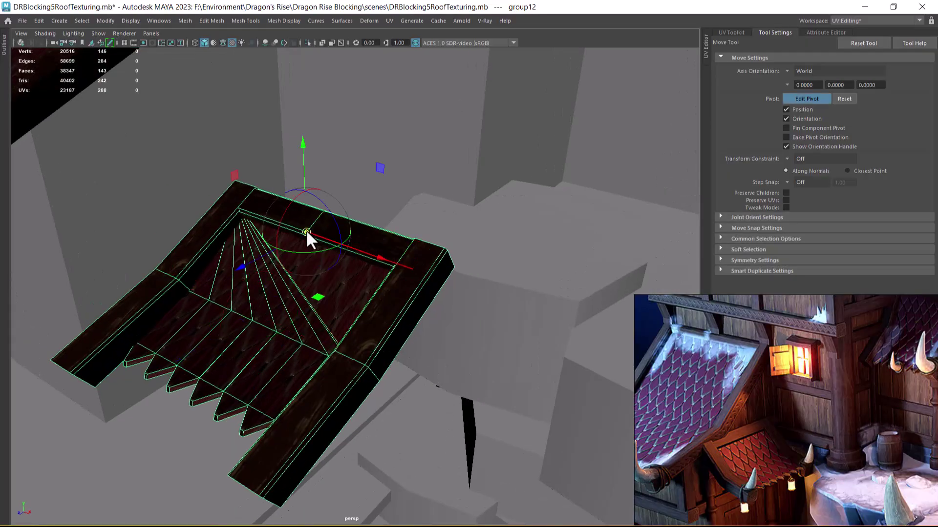
{"action": "key", "text": "d"}
Step: Rotate the small roof group freehand about its vertical axis by roughly a quarter turn
{"action": "key", "text": "e"}
{"action": "left_click_drag", "start_coordinate": [290, 276], "coordinate": [390, 256]}
{"action": "scroll", "coordinate": [397, 292], "scroll_direction": "down", "scroll_amount": 4}
{"action": "left_click_drag", "start_coordinate": [398, 291], "coordinate": [440, 341], "text": "alt"}
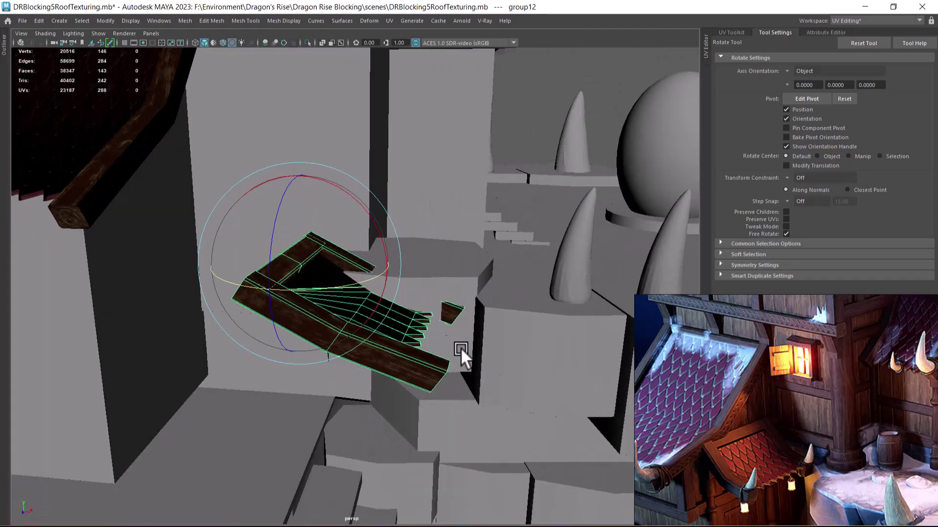
Step: In the front view, move the small roof group beside the larger roof's side beam, at about X -23.6 and Y 34.5
{"action": "key", "text": "w"}
{"action": "key", "text": "space"}
{"action": "left_click_drag", "start_coordinate": [421, 308], "coordinate": [348, 289]}
{"action": "key", "text": "f"}
{"action": "key", "text": "space"}
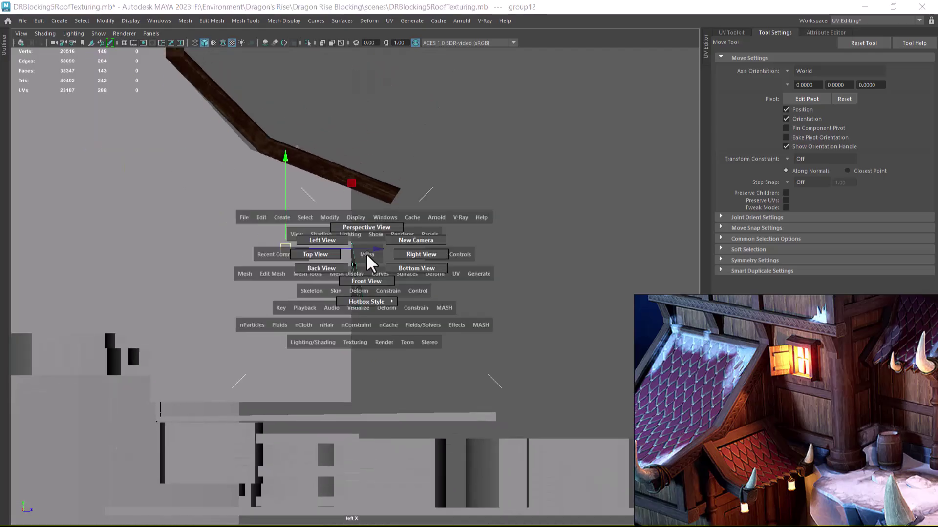
{"action": "left_click_drag", "start_coordinate": [366, 253], "coordinate": [365, 285]}
{"action": "right_click_drag", "start_coordinate": [389, 279], "coordinate": [298, 298], "text": "alt"}
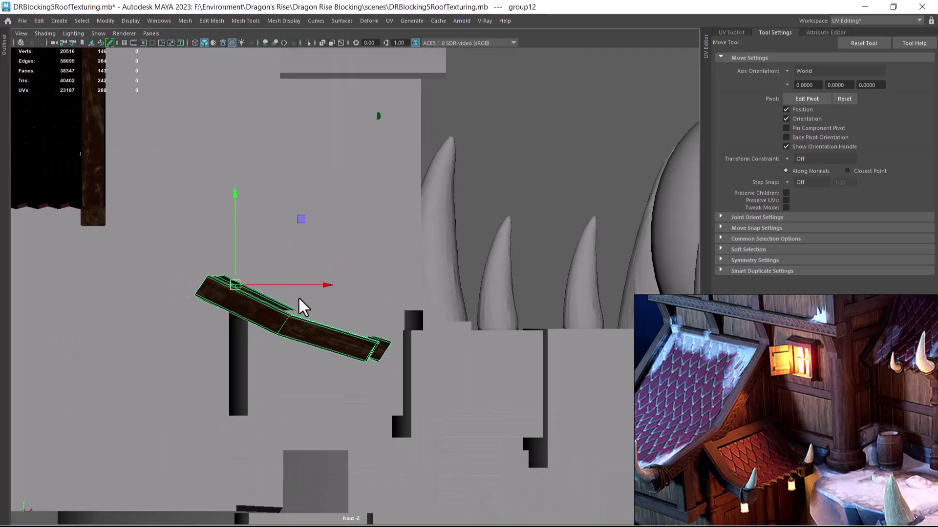
{"action": "middle_click_drag", "start_coordinate": [298, 298], "coordinate": [421, 383], "text": "alt"}
{"action": "right_click_drag", "start_coordinate": [421, 382], "coordinate": [379, 354], "text": "alt"}
{"action": "left_click_drag", "start_coordinate": [360, 347], "coordinate": [276, 223]}
Step: Set the small roof group's Y rotation to 90
{"action": "key", "text": "space"}
{"action": "left_click_drag", "start_coordinate": [438, 260], "coordinate": [543, 259]}
{"action": "left_click", "coordinate": [756, 153]}
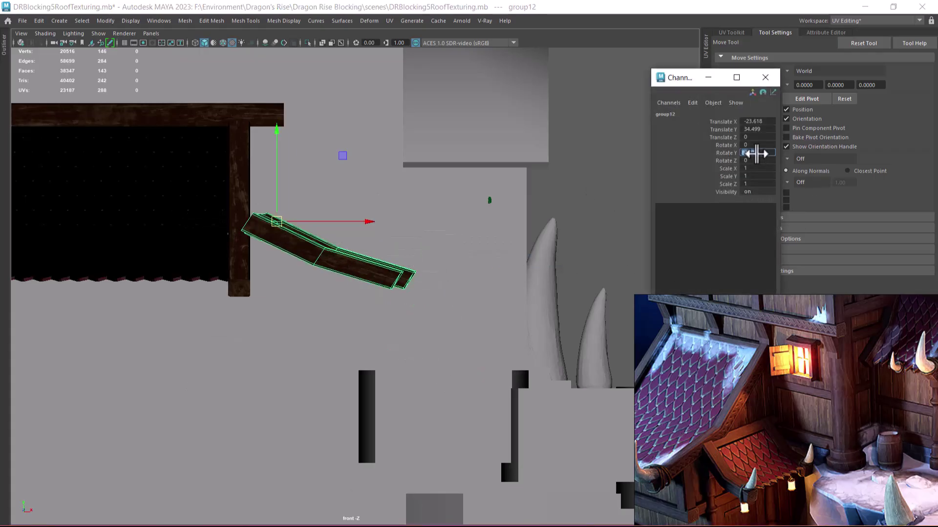
{"action": "type", "text": "90"}
{"action": "key", "text": "Return"}
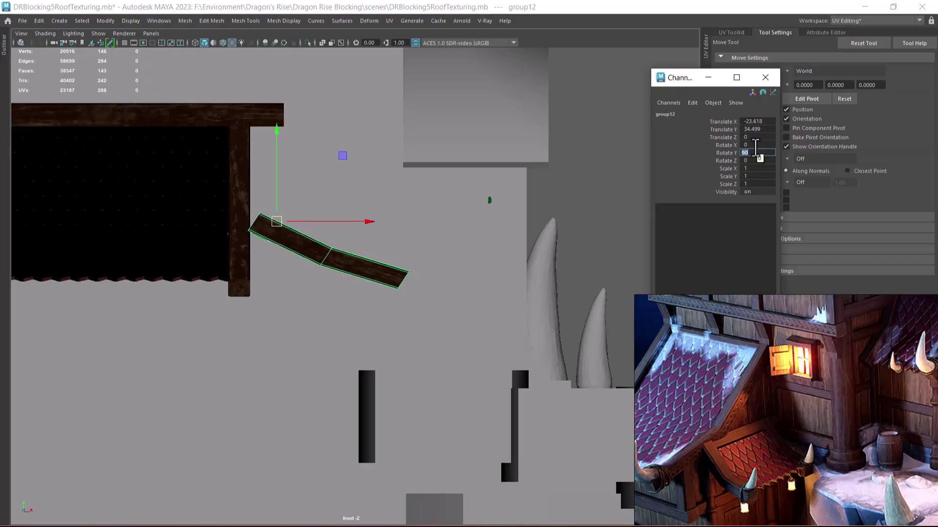
Step: Shift the small roof group closer to the larger roof's side beam, to about X -26.15 and Y 35.1
{"action": "right_click_drag", "start_coordinate": [320, 300], "coordinate": [377, 295], "text": "alt"}
{"action": "middle_click_drag", "start_coordinate": [370, 296], "coordinate": [377, 355], "text": "alt"}
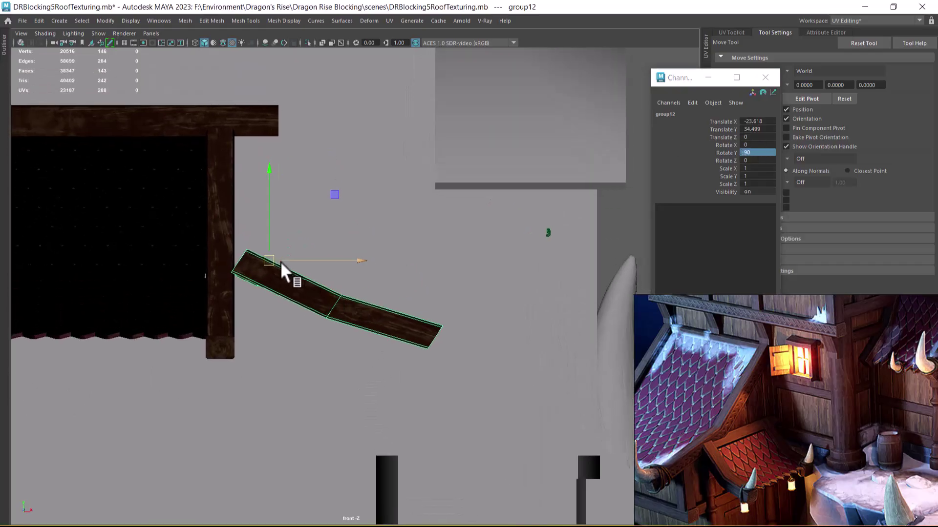
{"action": "middle_click_drag", "start_coordinate": [282, 263], "coordinate": [257, 258]}
Step: In the perspective view, reposition the small roof group against the house wall at about X -29.06, Y 24.17, Z -15.63
{"action": "key", "text": "space"}
{"action": "left_click_drag", "start_coordinate": [316, 322], "coordinate": [330, 168]}
{"action": "left_click_drag", "start_coordinate": [312, 272], "coordinate": [368, 266], "text": "alt"}
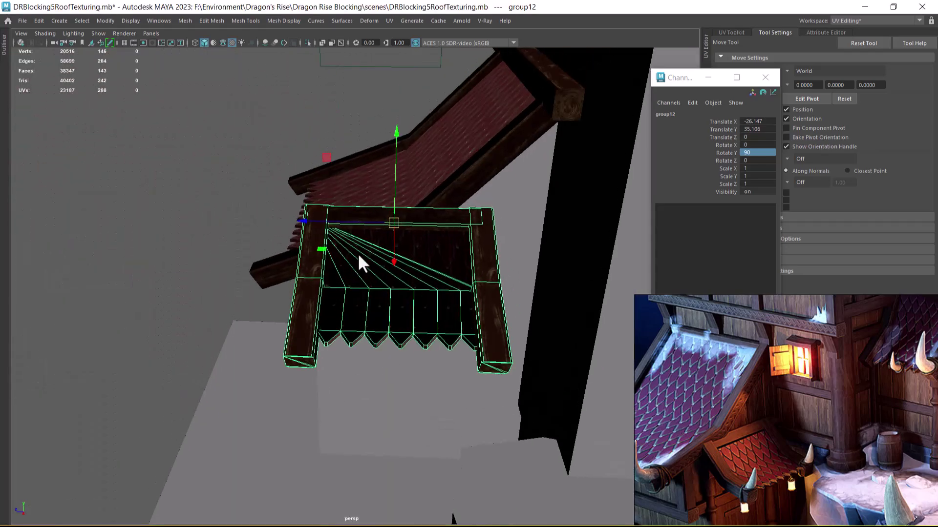
{"action": "left_click_drag", "start_coordinate": [314, 223], "coordinate": [456, 299]}
{"action": "left_click_drag", "start_coordinate": [338, 158], "coordinate": [333, 199]}
{"action": "left_click_drag", "start_coordinate": [413, 284], "coordinate": [339, 306], "text": "alt"}
{"action": "left_click_drag", "start_coordinate": [448, 309], "coordinate": [427, 300], "text": "alt"}
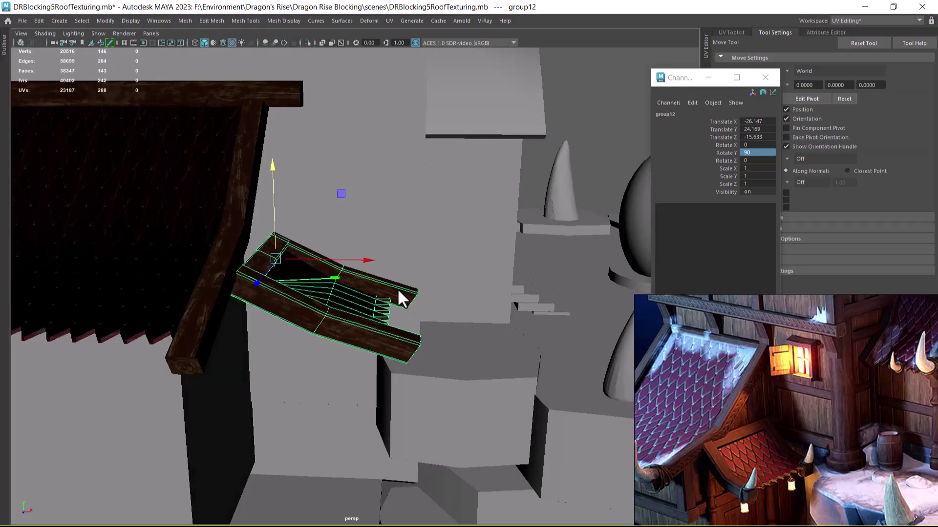
{"action": "left_click_drag", "start_coordinate": [365, 258], "coordinate": [355, 258]}
{"action": "left_click_drag", "start_coordinate": [370, 315], "coordinate": [286, 293], "text": "alt"}
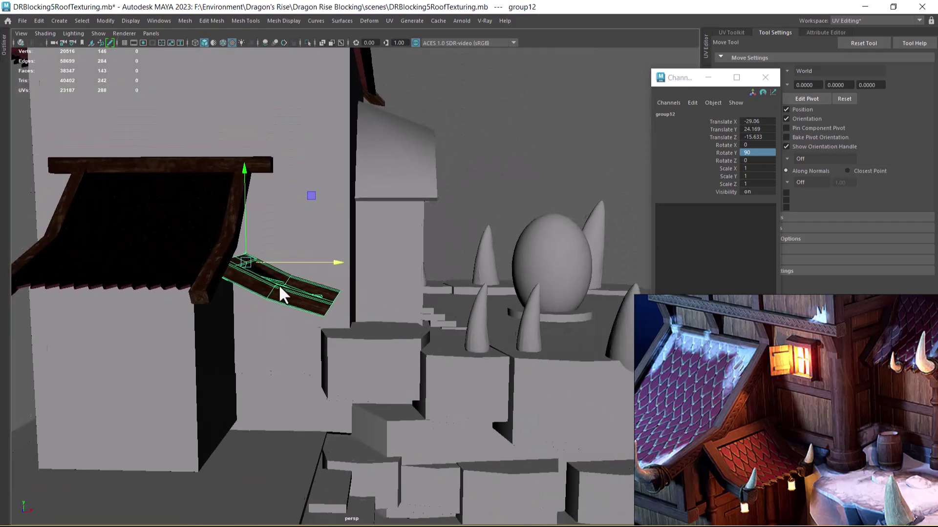
Step: In the front wireframe view, nudge the small roof group toward the house wall to about X -31.33 and Y 25.04
{"action": "key", "text": "space"}
{"action": "left_click_drag", "start_coordinate": [360, 298], "coordinate": [367, 323]}
{"action": "middle_click_drag", "start_coordinate": [354, 362], "coordinate": [438, 264], "text": "alt"}
{"action": "right_click_drag", "start_coordinate": [401, 334], "coordinate": [384, 204], "text": "alt"}
{"action": "middle_click_drag", "start_coordinate": [409, 390], "coordinate": [442, 291], "text": "alt"}
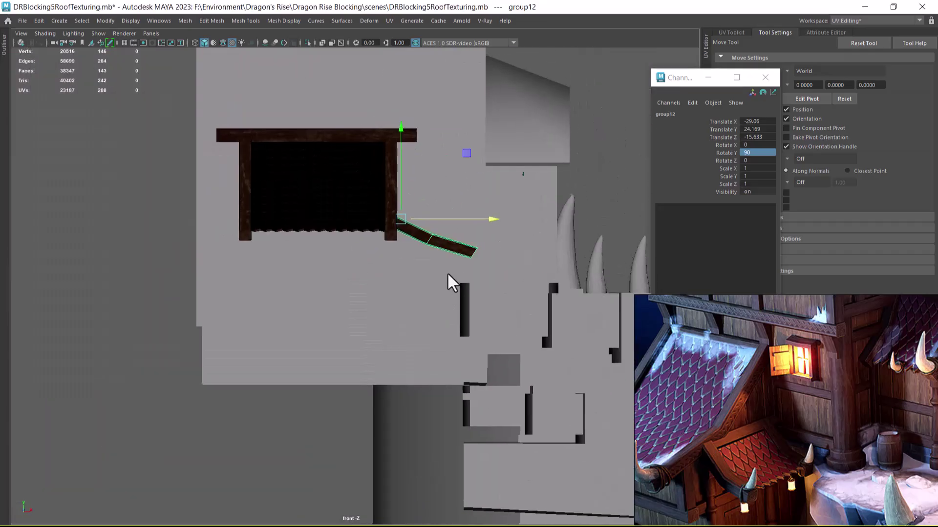
{"action": "key", "text": "4"}
{"action": "right_click_drag", "start_coordinate": [435, 212], "coordinate": [451, 223], "text": "alt"}
{"action": "left_click_drag", "start_coordinate": [418, 201], "coordinate": [412, 198]}
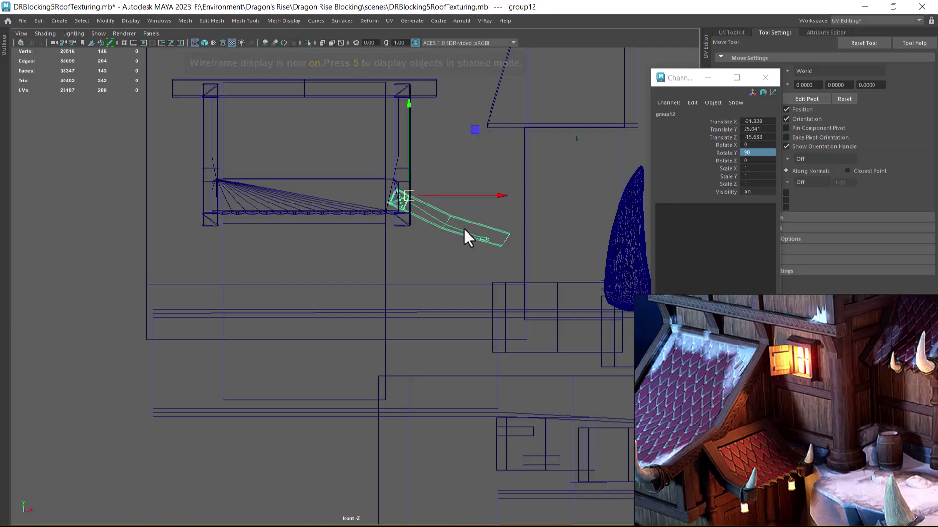
Step: Tilt the small roof group to an X rotation of about 7.6 and return to the shaded perspective view
{"action": "key", "text": "e"}
{"action": "left_click_drag", "start_coordinate": [486, 162], "coordinate": [486, 171]}
{"action": "key", "text": "w"}
{"action": "key", "text": "space"}
{"action": "left_click_drag", "start_coordinate": [533, 199], "coordinate": [534, 190]}
{"action": "mouse_move", "coordinate": [523, 239]}
{"action": "right_mouse_down", "text": "alt"}
{"action": "mouse_move", "coordinate": [508, 277]}
{"action": "mouse_move", "coordinate": [521, 313]}
{"action": "right_mouse_up", "text": "alt"}
{"action": "key", "text": "4"}
{"action": "key", "text": "5"}
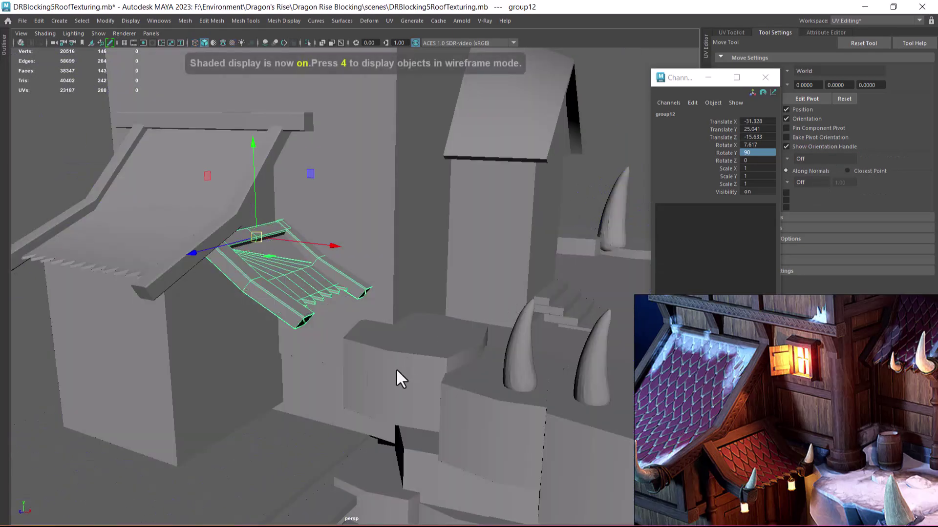
Step: Shift the small roof group along the house wall to about Z -12.81
{"action": "left_click_drag", "start_coordinate": [407, 370], "coordinate": [274, 402], "text": "alt"}
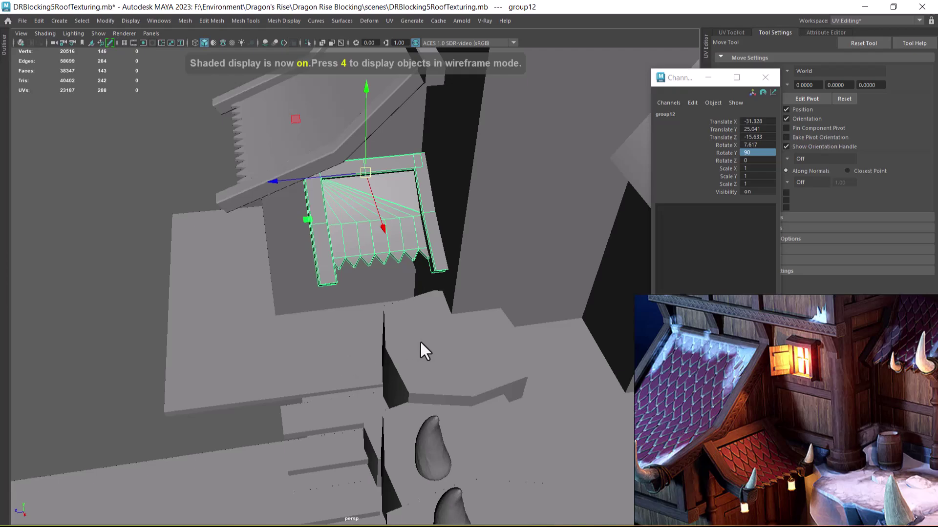
{"action": "left_click_drag", "start_coordinate": [419, 342], "coordinate": [368, 250], "text": "alt"}
{"action": "left_click_drag", "start_coordinate": [303, 176], "coordinate": [292, 172]}
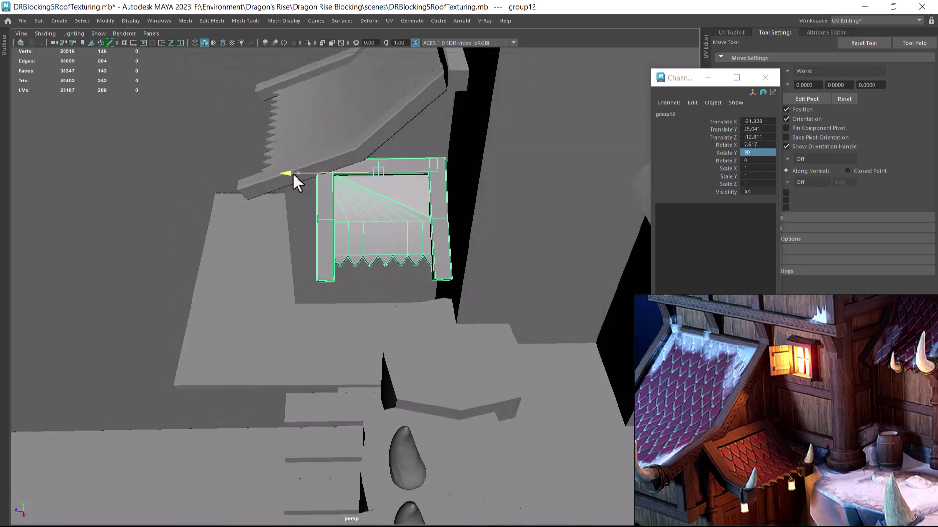
{"action": "right_click_drag", "start_coordinate": [454, 244], "coordinate": [414, 241], "text": "alt"}
{"action": "left_click_drag", "start_coordinate": [414, 241], "coordinate": [501, 285], "text": "alt"}
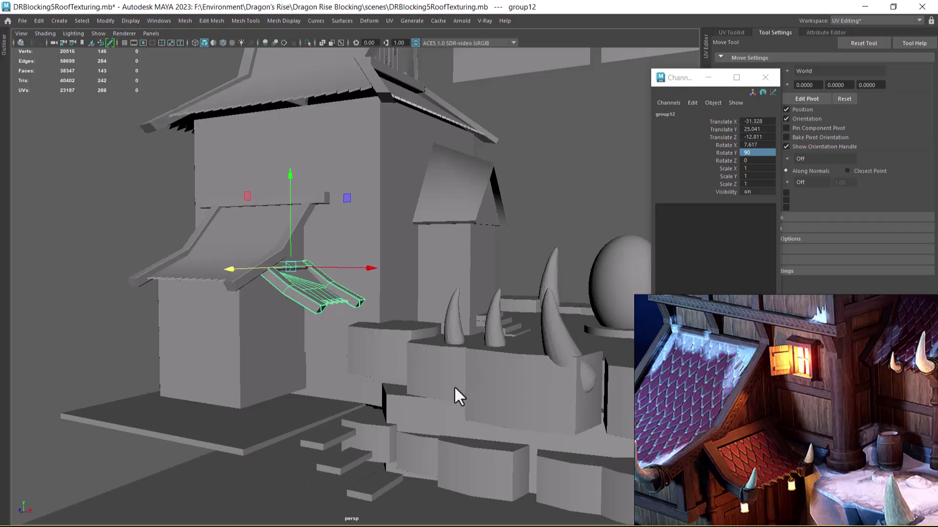
Step: Turn on textured display and compare the house's roofs with the reference artwork and the finished roof renders
{"action": "key", "text": "6"}
{"action": "mouse_move", "coordinate": [445, 359]}
{"action": "left_mouse_down", "text": "alt"}
{"action": "mouse_move", "coordinate": [476, 418]}
{"action": "mouse_move", "coordinate": [400, 303]}
{"action": "left_mouse_up", "text": "alt"}
{"action": "middle_click_drag", "start_coordinate": [400, 302], "coordinate": [355, 370], "text": "alt"}
{"action": "right_click_drag", "start_coordinate": [355, 370], "coordinate": [385, 391], "text": "alt"}
{"action": "scroll", "coordinate": [869, 420], "scroll_direction": "down", "scroll_amount": 5}
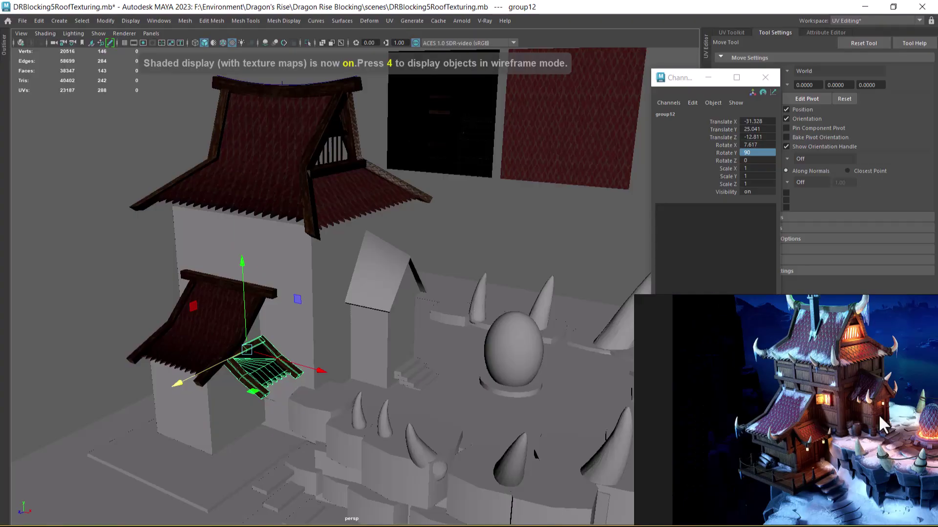
{"action": "middle_click_drag", "start_coordinate": [878, 414], "coordinate": [770, 408]}
{"action": "scroll", "coordinate": [770, 408], "scroll_direction": "up", "scroll_amount": 3}
{"action": "scroll", "coordinate": [768, 409], "scroll_direction": "down", "scroll_amount": 6}
{"action": "middle_click_drag", "start_coordinate": [932, 411], "coordinate": [801, 412]}
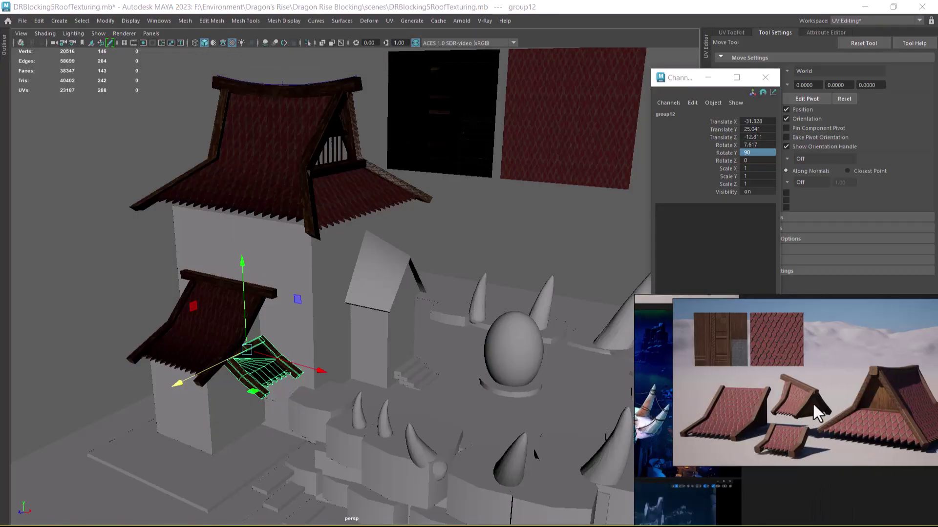
{"action": "scroll", "coordinate": [813, 405], "scroll_direction": "up", "scroll_amount": 5}
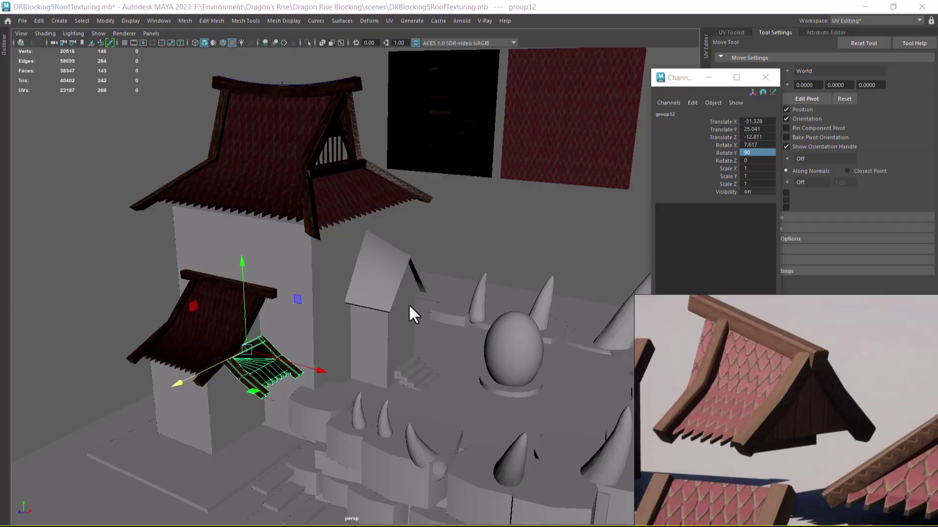
Step: Select the untextured blockout roof above the doorway and examine the porch and side roofs in the reference artwork
{"action": "right_click_drag", "start_coordinate": [409, 306], "coordinate": [476, 395], "text": "alt"}
{"action": "middle_click_drag", "start_coordinate": [490, 343], "coordinate": [508, 400], "text": "alt"}
{"action": "right_click_drag", "start_coordinate": [380, 331], "coordinate": [486, 379], "text": "alt"}
{"action": "left_click", "coordinate": [485, 379]}
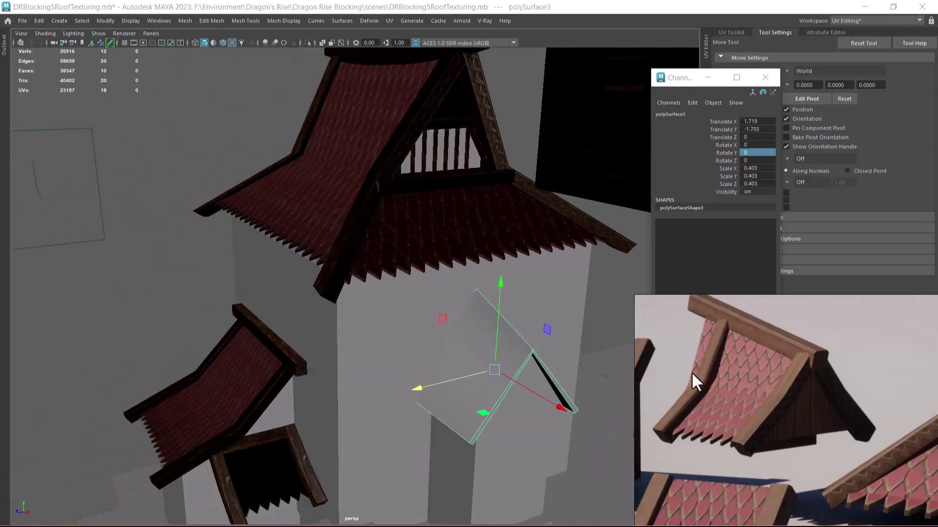
{"action": "scroll", "coordinate": [696, 372], "scroll_direction": "down", "scroll_amount": 5}
{"action": "scroll", "coordinate": [729, 376], "scroll_direction": "up", "scroll_amount": 5}
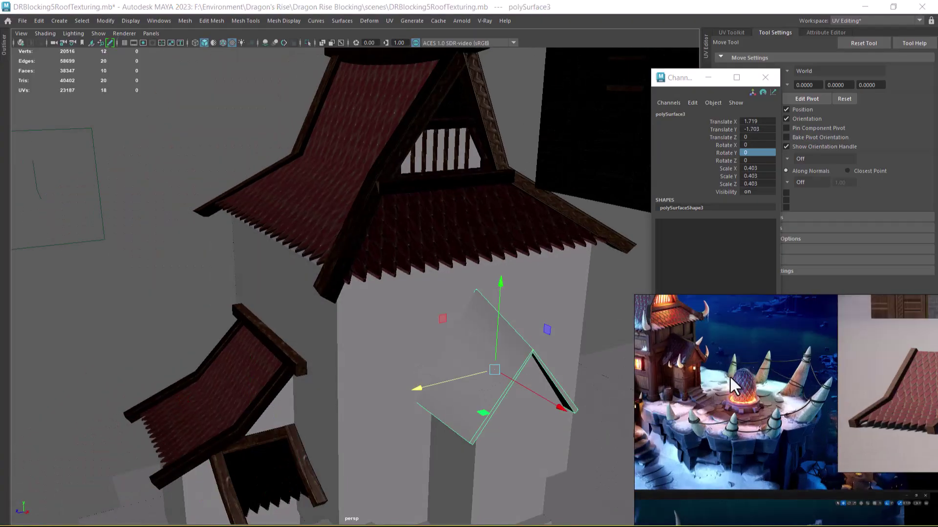
{"action": "scroll", "coordinate": [777, 380], "scroll_direction": "up", "scroll_amount": 2}
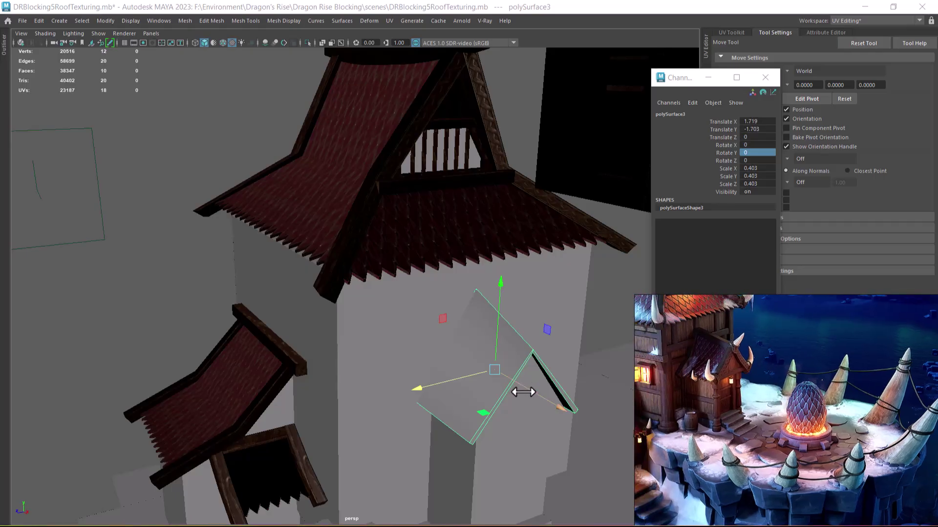
{"action": "middle_click_drag", "start_coordinate": [256, 387], "coordinate": [379, 265], "text": "alt"}
{"action": "right_click_drag", "start_coordinate": [379, 265], "coordinate": [388, 367], "text": "alt"}
{"action": "left_click_drag", "start_coordinate": [389, 366], "coordinate": [403, 349], "text": "alt"}
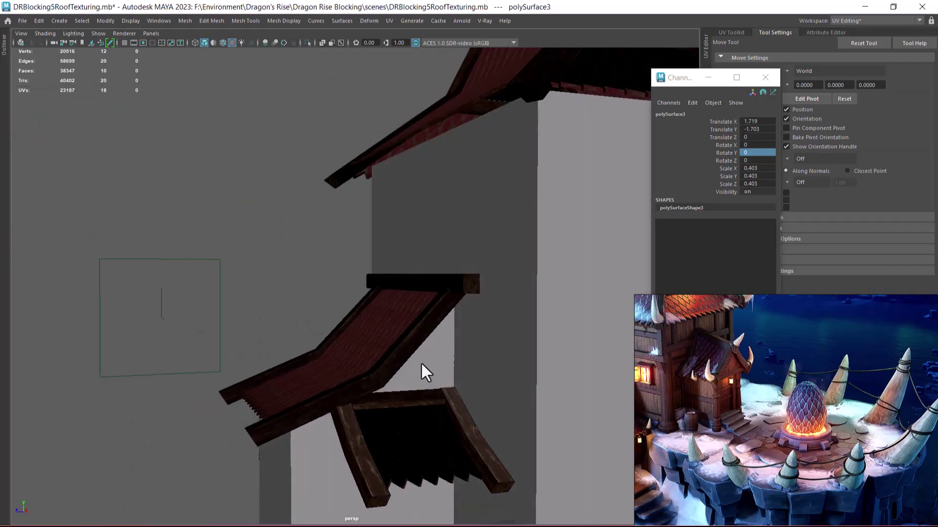
{"action": "middle_click_drag", "start_coordinate": [718, 387], "coordinate": [904, 421]}
{"action": "scroll", "coordinate": [833, 411], "scroll_direction": "up", "scroll_amount": 5}
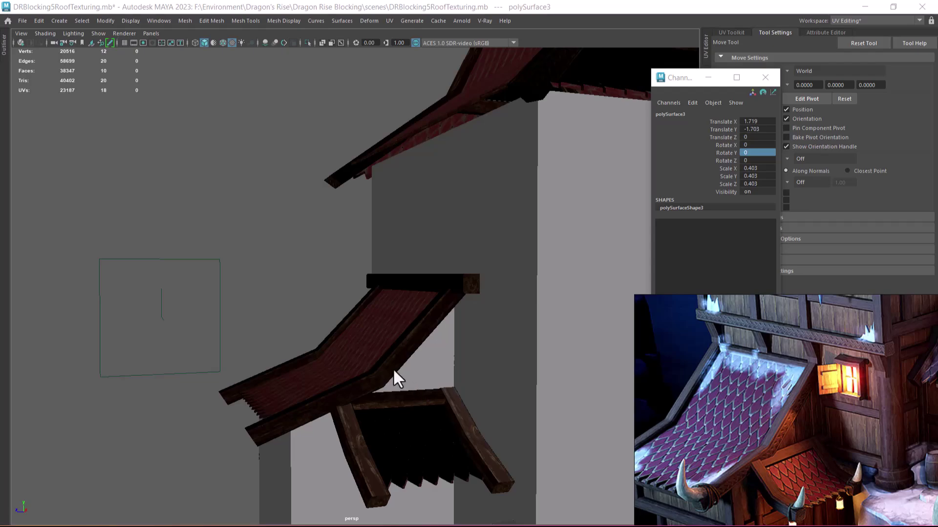
Step: Select the larger side roof's side beam, move the reference window aside, close the Channel Box and open the UV Editor
{"action": "left_click", "coordinate": [394, 374]}
{"action": "left_click_drag", "start_coordinate": [852, 308], "coordinate": [231, 491]}
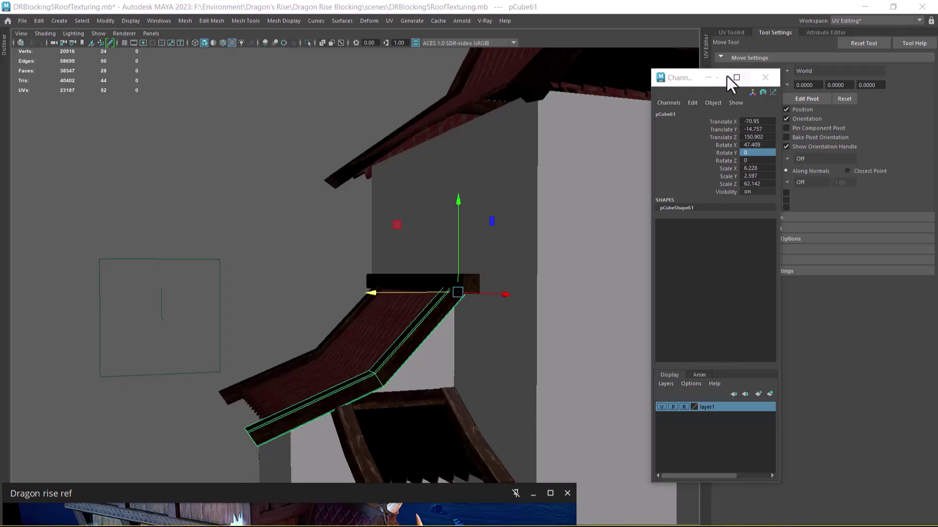
{"action": "left_click", "coordinate": [761, 78]}
{"action": "left_click", "coordinate": [726, 32]}
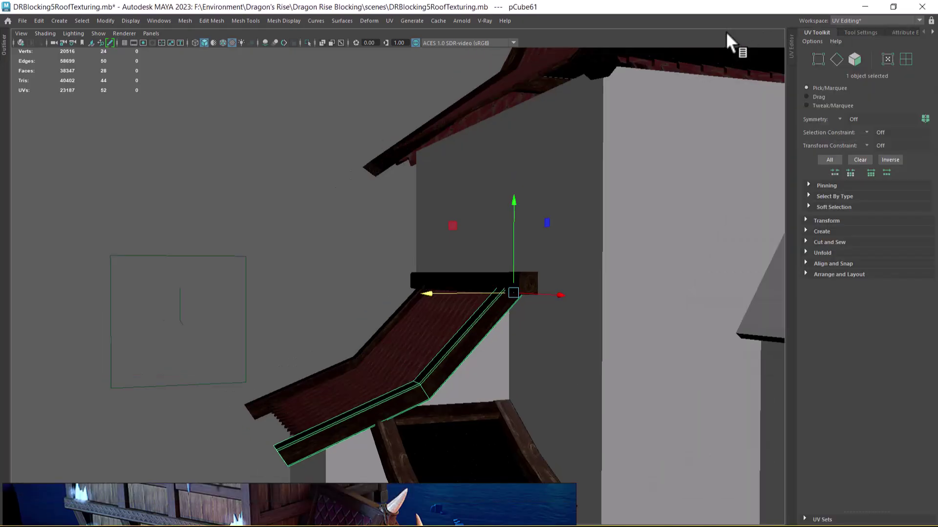
{"action": "left_click", "coordinate": [790, 47]}
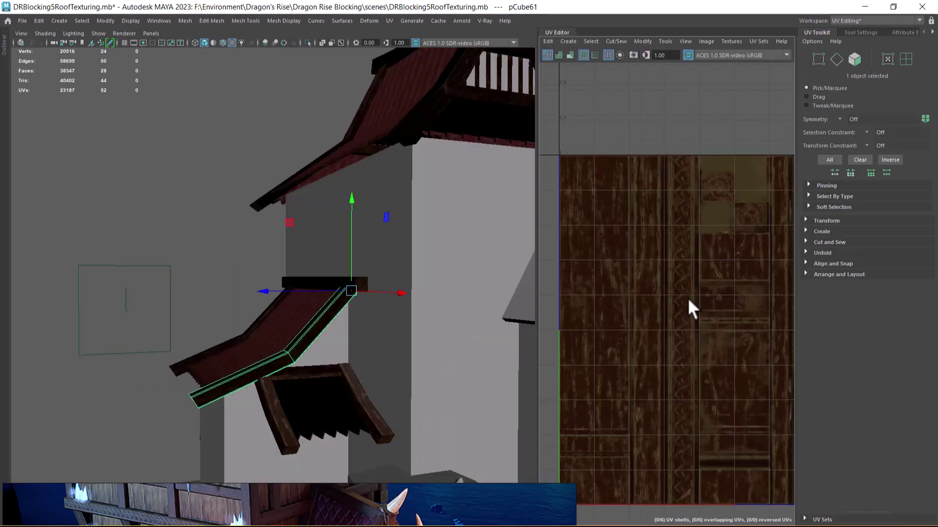
Step: Switch the beam to face selection and select the two faces along its outer side
{"action": "key", "text": "f"}
{"action": "right_click_drag", "start_coordinate": [327, 230], "coordinate": [328, 246]}
{"action": "left_click", "coordinate": [333, 224]}
{"action": "left_click_drag", "start_coordinate": [333, 224], "coordinate": [302, 294], "text": "alt"}
{"action": "left_click", "coordinate": [303, 294], "text": "shift"}
{"action": "middle_click_drag", "start_coordinate": [733, 357], "coordinate": [768, 303], "text": "alt"}
{"action": "scroll", "coordinate": [769, 304], "scroll_direction": "up", "scroll_amount": 2}
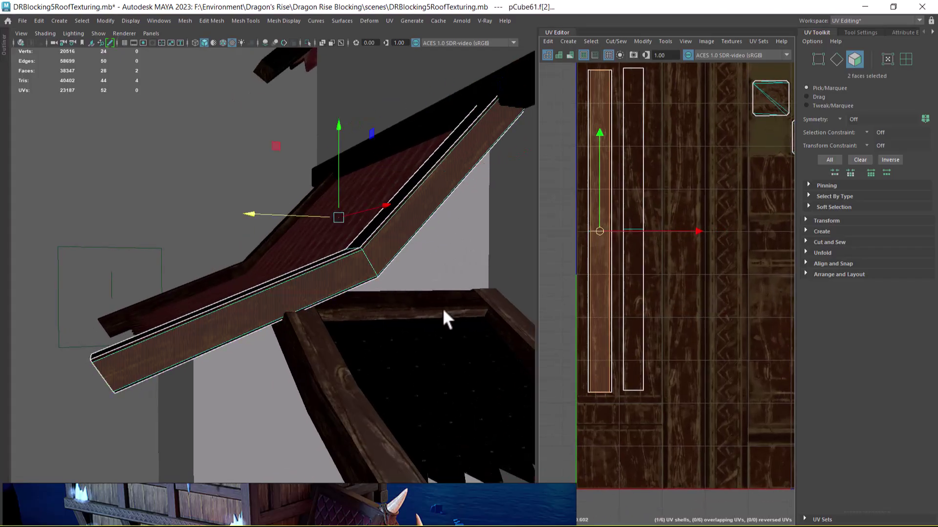
Step: Try to move the UVs of the beam's two outer side faces onto the carved zigzag strip
{"action": "left_click_drag", "start_coordinate": [458, 306], "coordinate": [508, 220], "text": "alt"}
{"action": "middle_click_drag", "start_coordinate": [508, 220], "coordinate": [434, 294], "text": "alt"}
{"action": "left_click_drag", "start_coordinate": [434, 294], "coordinate": [452, 352], "text": "alt"}
{"action": "middle_click_drag", "start_coordinate": [452, 352], "coordinate": [581, 309], "text": "alt"}
{"action": "left_click_drag", "start_coordinate": [493, 314], "coordinate": [494, 358], "text": "alt"}
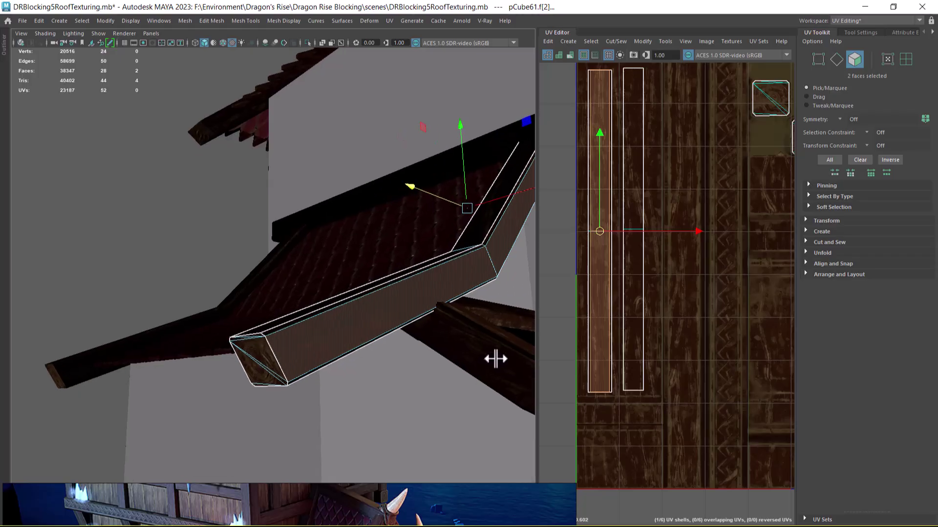
{"action": "left_click_drag", "start_coordinate": [685, 227], "coordinate": [818, 237]}
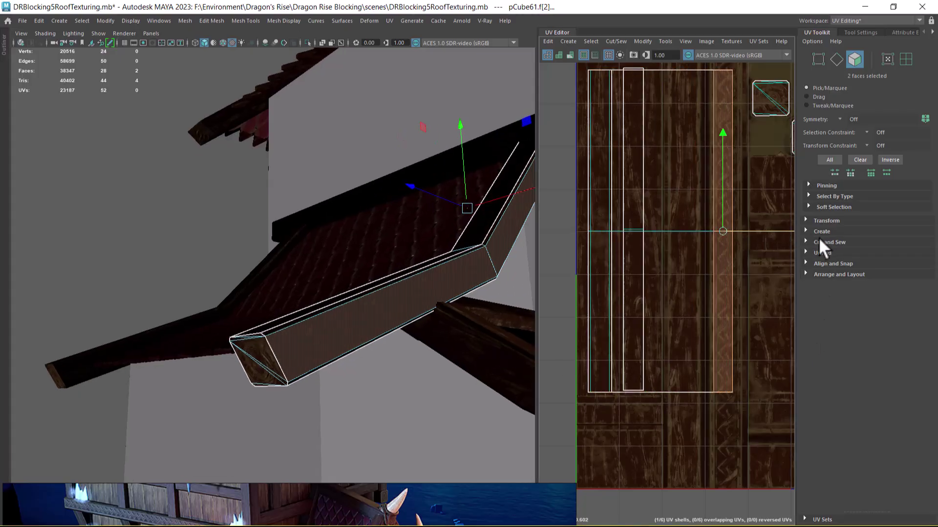
{"action": "key", "text": "ctrl+z"}
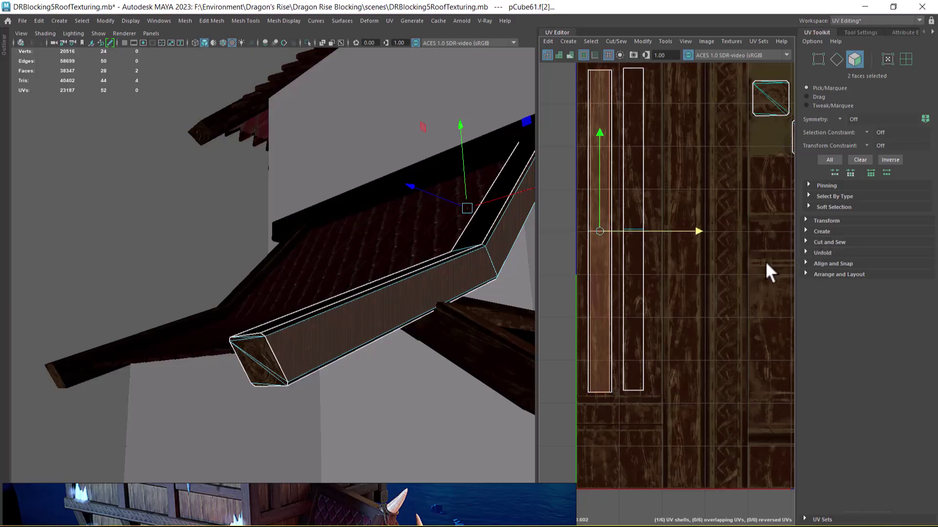
Step: Select the beam's side UV shell with all six faces and move it onto the carved zigzag strip of the wood texture
{"action": "middle_click_drag", "start_coordinate": [640, 318], "coordinate": [700, 268], "text": "alt"}
{"action": "right_click_drag", "start_coordinate": [700, 269], "coordinate": [725, 284], "text": "alt"}
{"action": "double_click", "coordinate": [662, 287]}
{"action": "left_click_drag", "start_coordinate": [403, 327], "coordinate": [429, 349], "text": "alt"}
{"action": "right_click_drag", "start_coordinate": [671, 370], "coordinate": [691, 234], "text": "alt"}
{"action": "middle_click_drag", "start_coordinate": [691, 234], "coordinate": [664, 319], "text": "alt"}
{"action": "left_click_drag", "start_coordinate": [739, 315], "coordinate": [834, 315]}
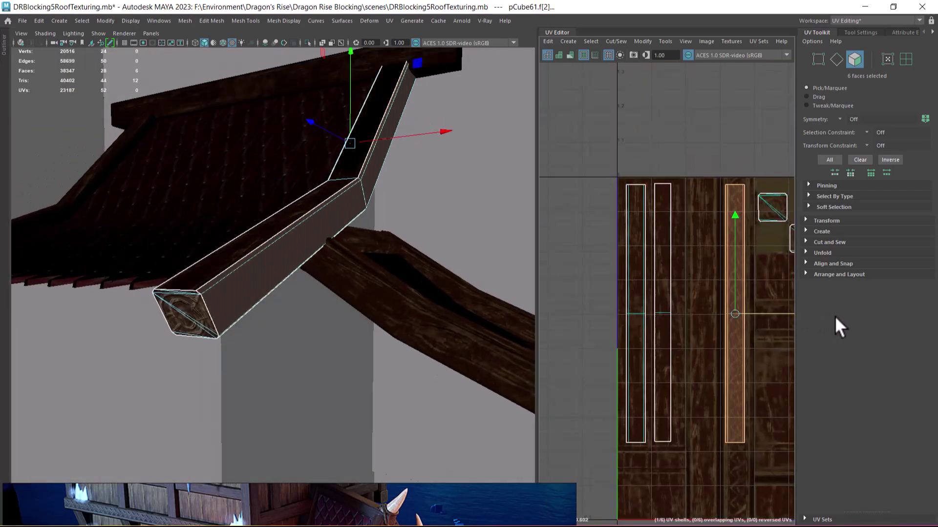
Step: Check the carved beam in the reference artwork and widen the UV shell slightly to cover the zigzag strip
{"action": "left_click_drag", "start_coordinate": [458, 325], "coordinate": [186, 290], "text": "alt"}
{"action": "left_click_drag", "start_coordinate": [269, 487], "coordinate": [287, 193]}
{"action": "scroll", "coordinate": [215, 344], "scroll_direction": "up", "scroll_amount": 3}
{"action": "left_click_drag", "start_coordinate": [215, 344], "coordinate": [367, 329]}
{"action": "left_click_drag", "start_coordinate": [429, 206], "coordinate": [299, 138]}
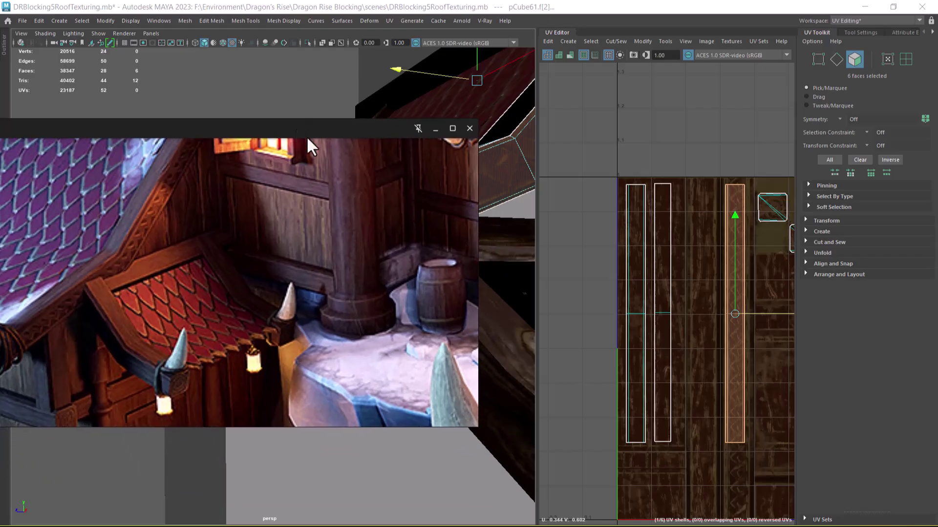
{"action": "scroll", "coordinate": [687, 329], "scroll_direction": "up", "scroll_amount": 3}
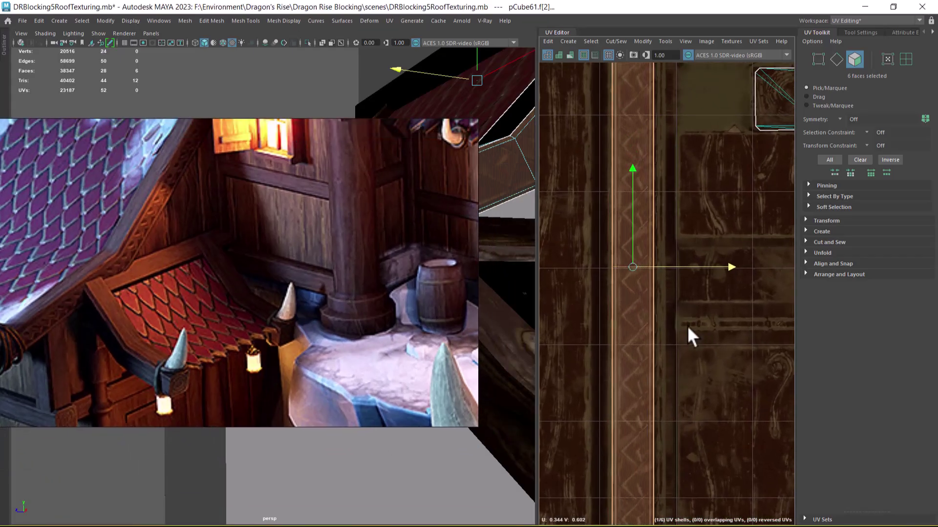
{"action": "key", "text": "r"}
{"action": "mouse_move", "coordinate": [729, 267]}
{"action": "left_mouse_down"}
{"action": "mouse_move", "coordinate": [743, 267]}
{"action": "mouse_move", "coordinate": [734, 266]}
{"action": "left_mouse_up"}
{"action": "key", "text": "w"}
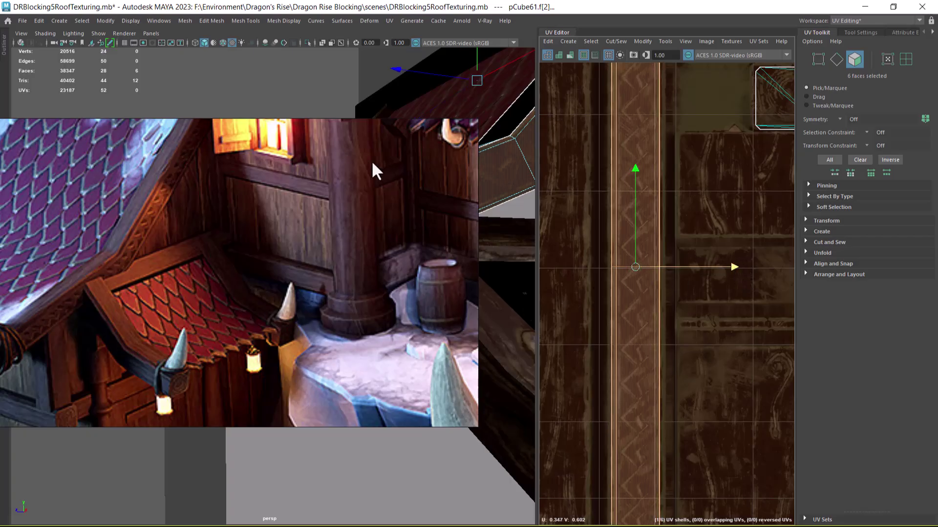
Step: Inspect the carved pattern on the beam, return it to object mode and clear the selection
{"action": "left_click_drag", "start_coordinate": [326, 128], "coordinate": [239, 396]}
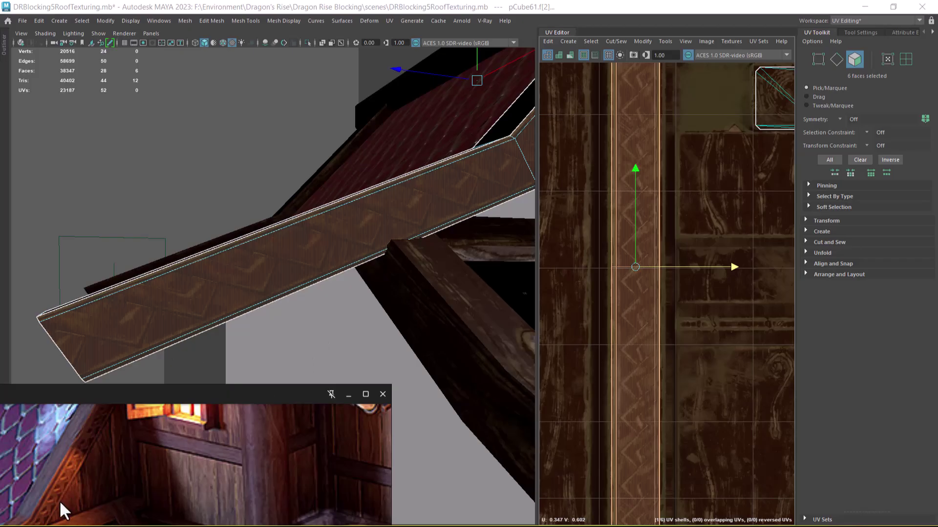
{"action": "scroll", "coordinate": [672, 327], "scroll_direction": "down", "scroll_amount": 5}
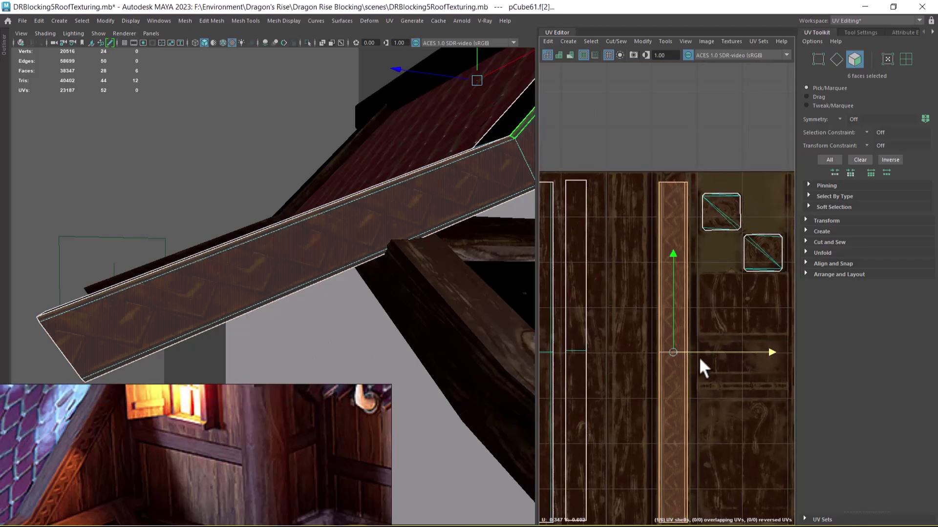
{"action": "scroll", "coordinate": [709, 370], "scroll_direction": "up", "scroll_amount": 5}
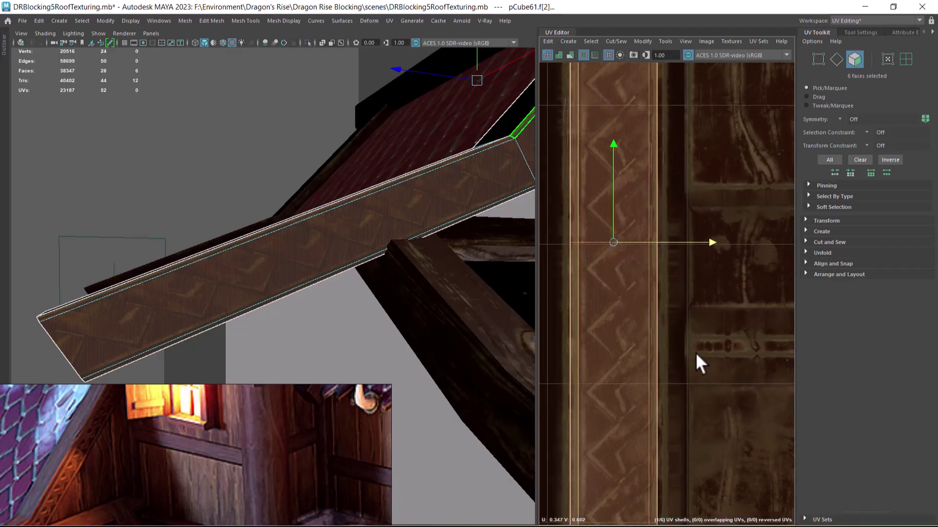
{"action": "left_click_drag", "start_coordinate": [341, 262], "coordinate": [209, 239], "text": "alt"}
{"action": "right_click_drag", "start_coordinate": [209, 209], "coordinate": [195, 350]}
{"action": "left_click_drag", "start_coordinate": [195, 349], "coordinate": [109, 168], "text": "alt"}
{"action": "left_click", "coordinate": [108, 168]}
{"action": "right_click_drag", "start_coordinate": [109, 167], "coordinate": [242, 271], "text": "alt"}
{"action": "left_click_drag", "start_coordinate": [243, 273], "coordinate": [306, 316], "text": "alt"}
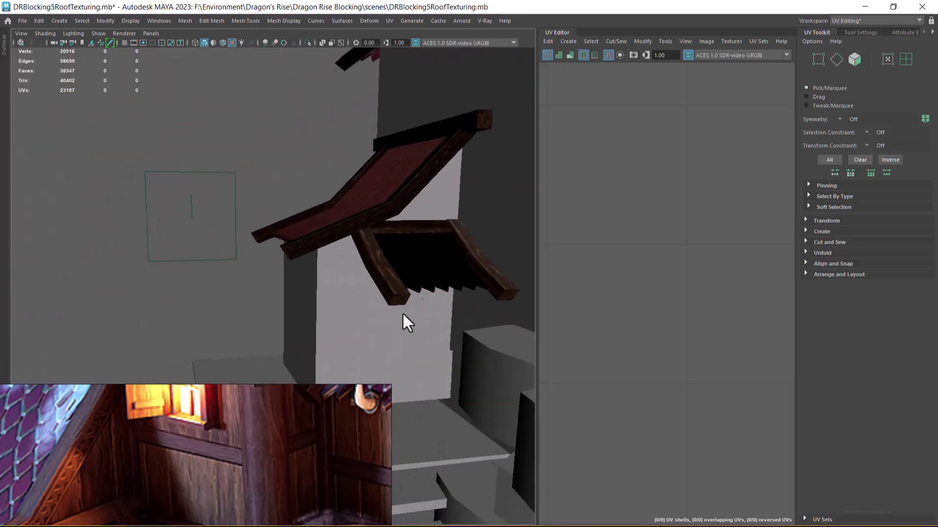
Step: Compare the textured roofs on the house with the reference artwork, focusing on the porch roof above the doorway
{"action": "scroll", "coordinate": [409, 293], "scroll_direction": "down", "scroll_amount": 2}
{"action": "left_click_drag", "start_coordinate": [335, 268], "coordinate": [236, 418], "text": "alt"}
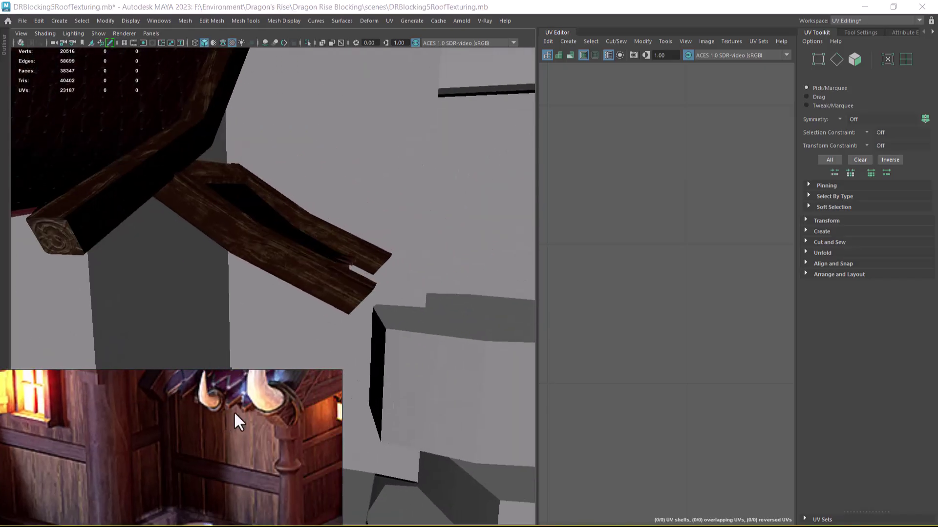
{"action": "right_click_drag", "start_coordinate": [395, 393], "coordinate": [397, 310], "text": "alt"}
{"action": "left_click_drag", "start_coordinate": [368, 287], "coordinate": [317, 332], "text": "alt"}
{"action": "right_click_drag", "start_coordinate": [317, 332], "coordinate": [310, 203], "text": "alt"}
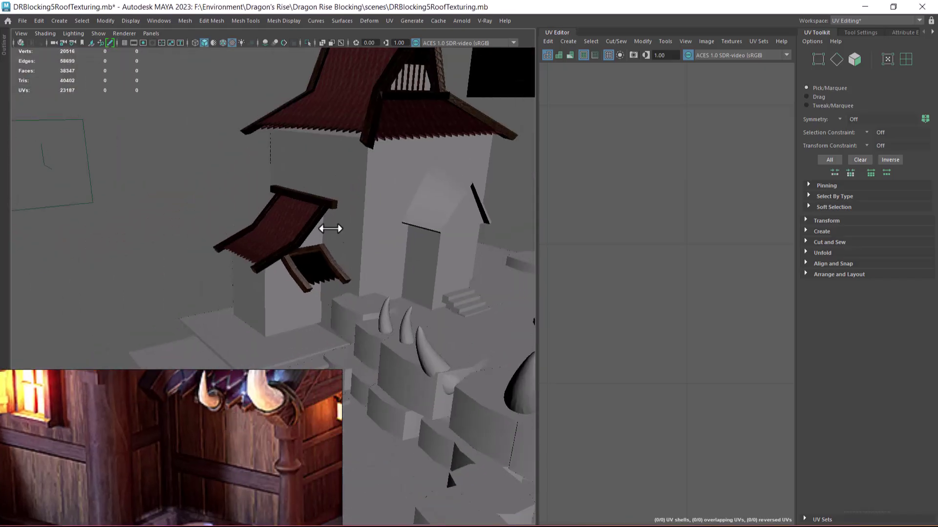
{"action": "left_click_drag", "start_coordinate": [309, 203], "coordinate": [320, 241], "text": "alt"}
{"action": "scroll", "coordinate": [151, 438], "scroll_direction": "down", "scroll_amount": 8}
{"action": "middle_click_drag", "start_coordinate": [169, 454], "coordinate": [155, 493]}
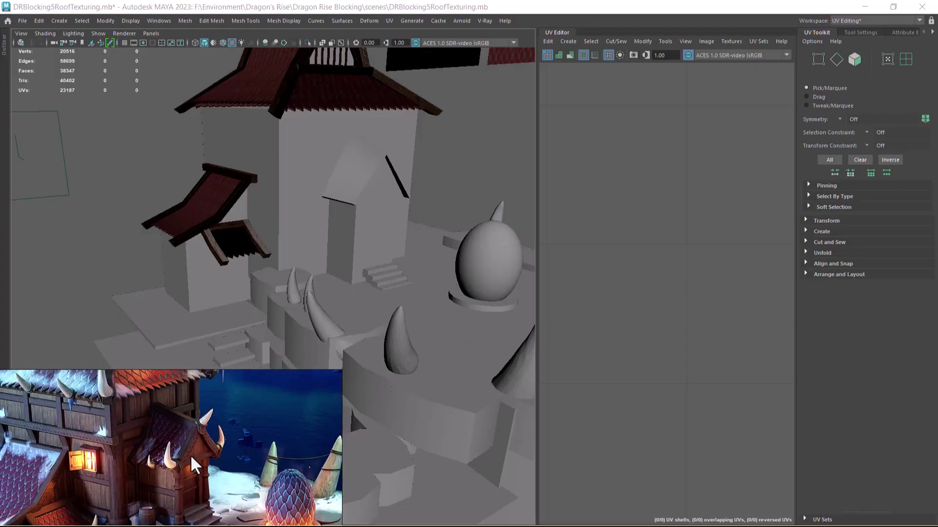
{"action": "scroll", "coordinate": [191, 455], "scroll_direction": "up", "scroll_amount": 6}
{"action": "middle_click_drag", "start_coordinate": [198, 452], "coordinate": [236, 479]}
{"action": "middle_click_drag", "start_coordinate": [230, 439], "coordinate": [266, 423]}
{"action": "left_click_drag", "start_coordinate": [210, 381], "coordinate": [234, 272]}
{"action": "middle_click_drag", "start_coordinate": [226, 389], "coordinate": [224, 470]}
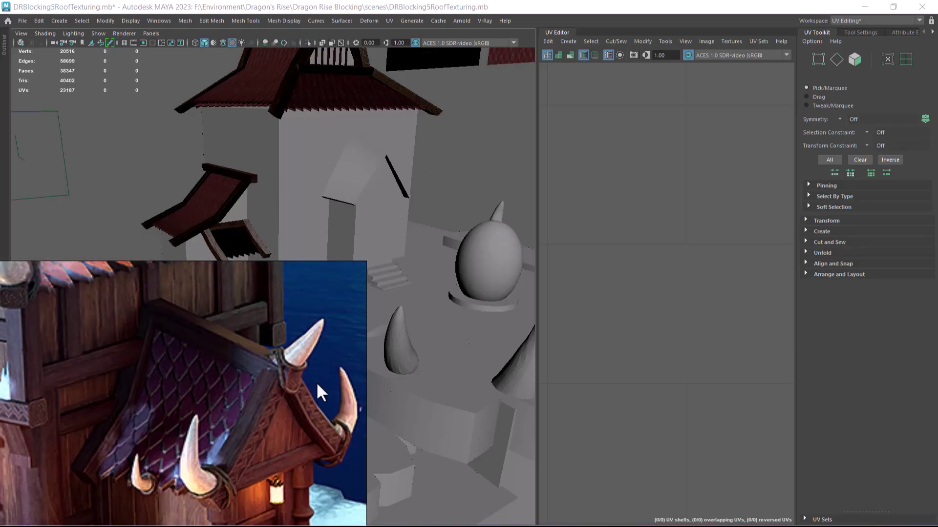
Step: Examine the finished roof renders and the house's porch and upper roofs in the reference board
{"action": "scroll", "coordinate": [264, 391], "scroll_direction": "down", "scroll_amount": 2}
{"action": "scroll", "coordinate": [264, 389], "scroll_direction": "down", "scroll_amount": 8}
{"action": "middle_click_drag", "start_coordinate": [283, 398], "coordinate": [198, 391]}
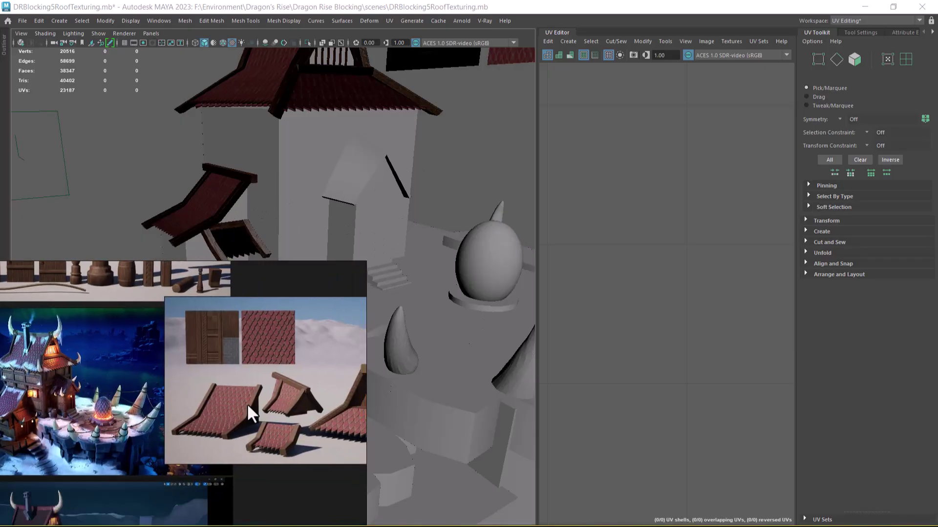
{"action": "scroll", "coordinate": [295, 408], "scroll_direction": "up", "scroll_amount": 2}
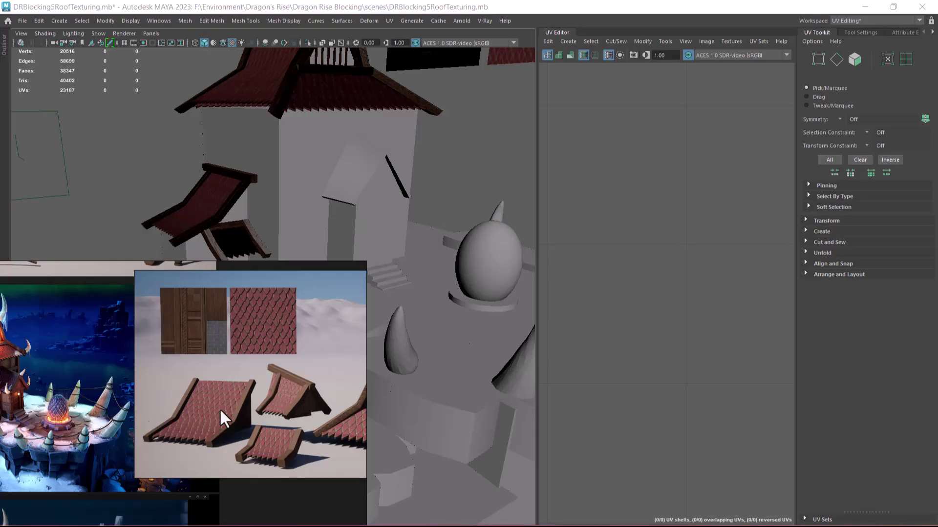
{"action": "scroll", "coordinate": [95, 404], "scroll_direction": "up", "scroll_amount": 2}
{"action": "middle_click_drag", "start_coordinate": [94, 403], "coordinate": [303, 407]}
{"action": "scroll", "coordinate": [198, 406], "scroll_direction": "up", "scroll_amount": 5}
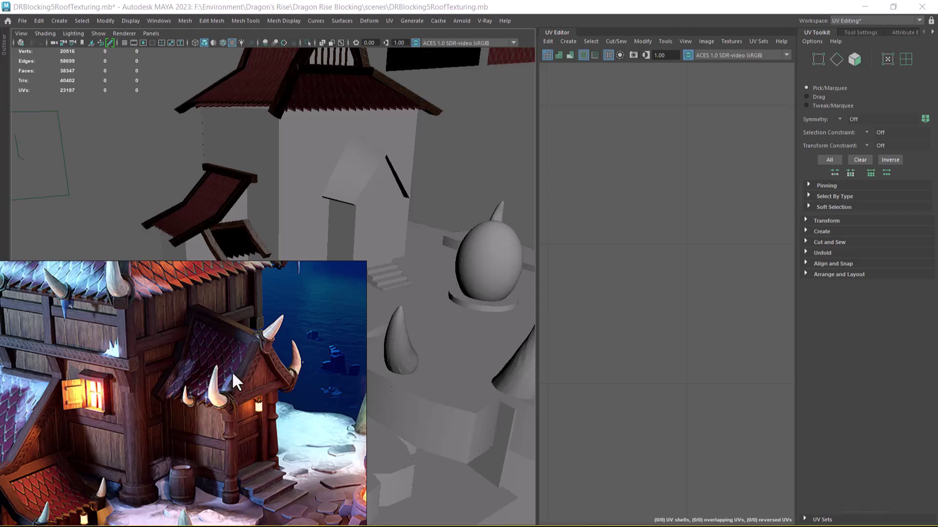
{"action": "scroll", "coordinate": [232, 349], "scroll_direction": "down", "scroll_amount": 3}
{"action": "scroll", "coordinate": [244, 451], "scroll_direction": "up", "scroll_amount": 5}
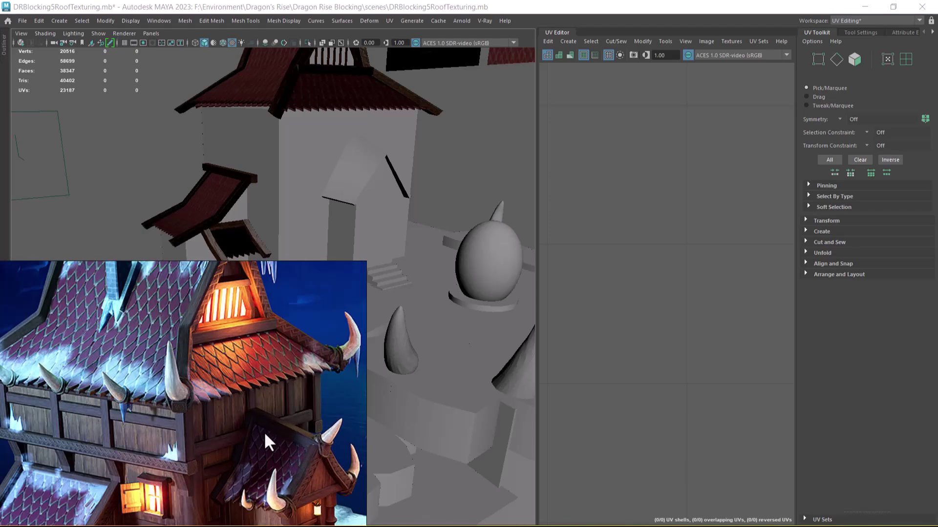
Step: Compare the porch roof in the reference artwork with the finished upper roof and small side roof on the model
{"action": "middle_click_drag", "start_coordinate": [294, 452], "coordinate": [221, 437]}
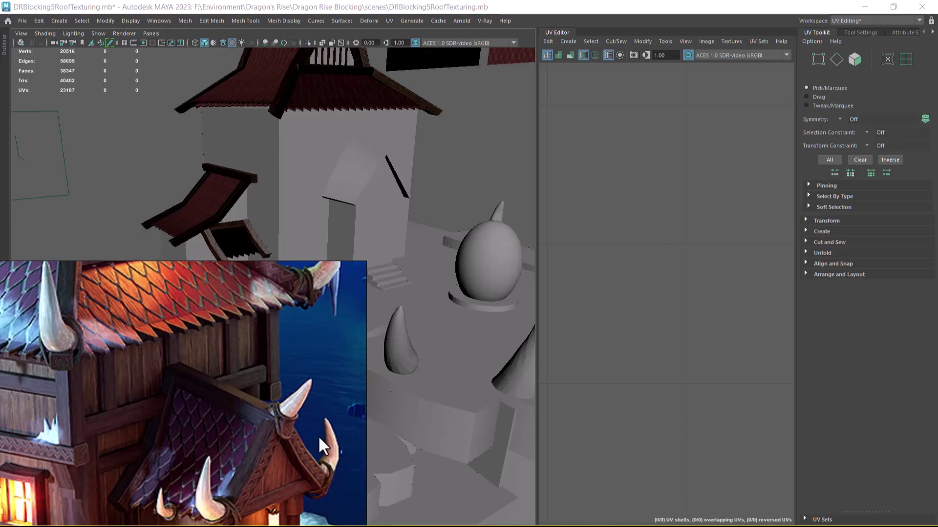
{"action": "middle_click_drag", "start_coordinate": [374, 119], "coordinate": [420, 188], "text": "alt"}
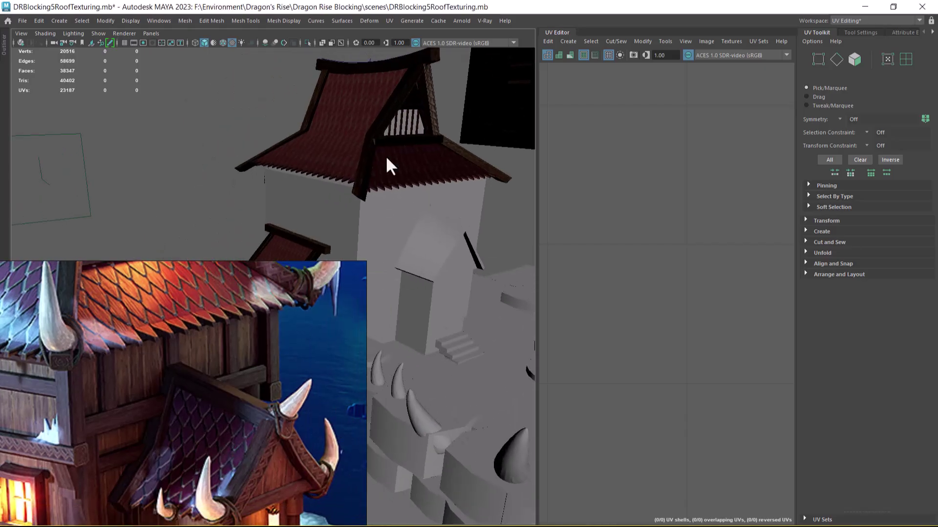
{"action": "left_click", "coordinate": [355, 139]}
{"action": "middle_click_drag", "start_coordinate": [439, 260], "coordinate": [467, 188], "text": "alt"}
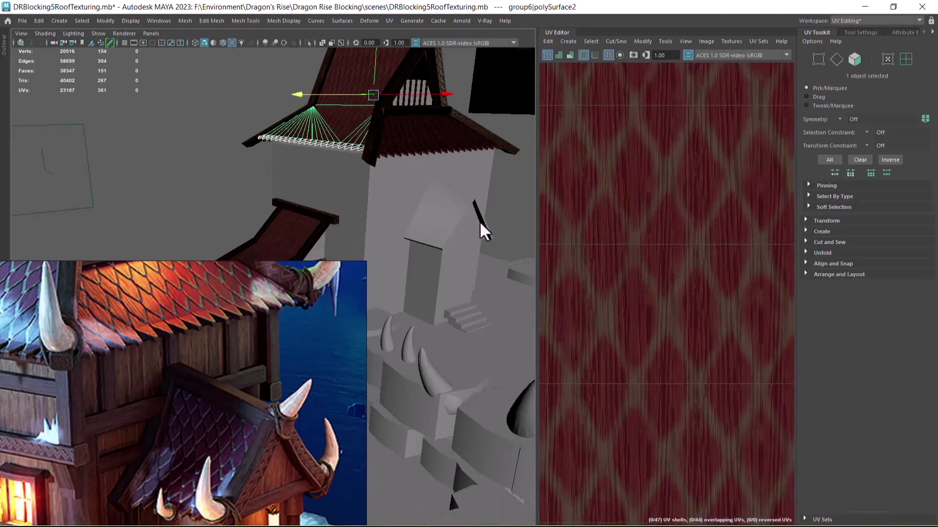
{"action": "scroll", "coordinate": [467, 188], "scroll_direction": "up", "scroll_amount": 2}
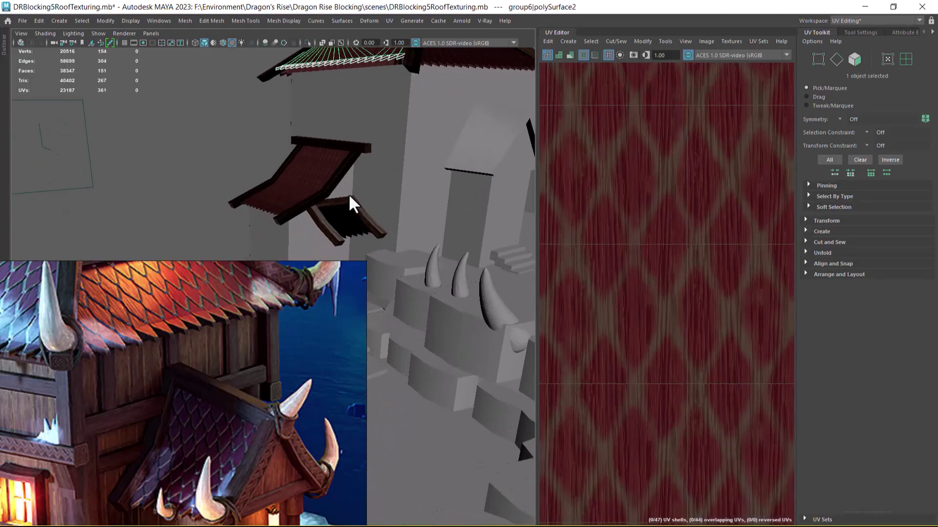
{"action": "left_click", "coordinate": [323, 176]}
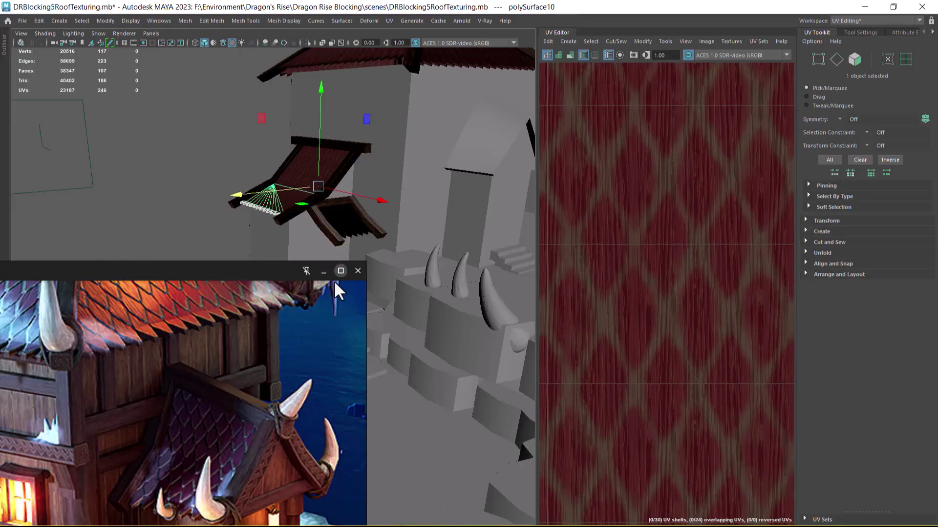
Step: Examine the porch roof's shape, tiles and edge beams in the reference artwork against the lower side roofs
{"action": "scroll", "coordinate": [214, 439], "scroll_direction": "down", "scroll_amount": 3}
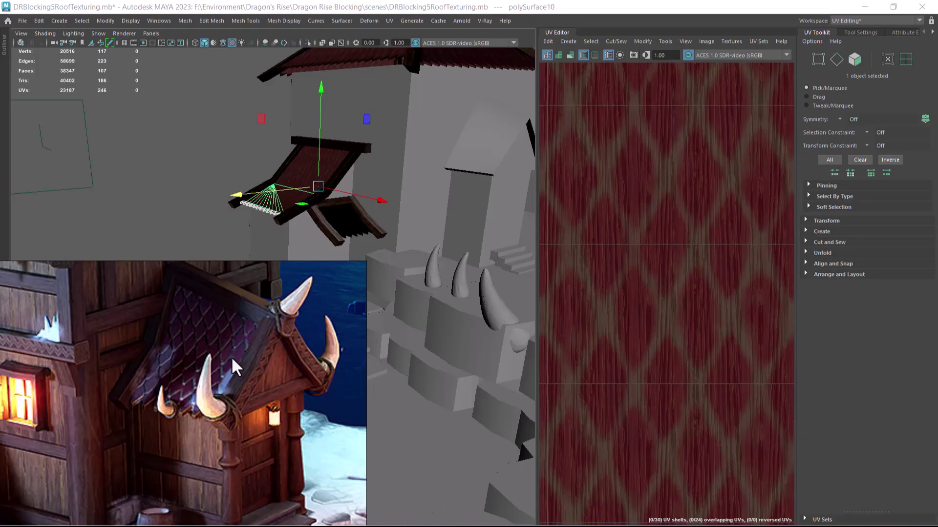
{"action": "scroll", "coordinate": [239, 376], "scroll_direction": "down", "scroll_amount": 3}
{"action": "left_click_drag", "start_coordinate": [256, 379], "coordinate": [169, 419]}
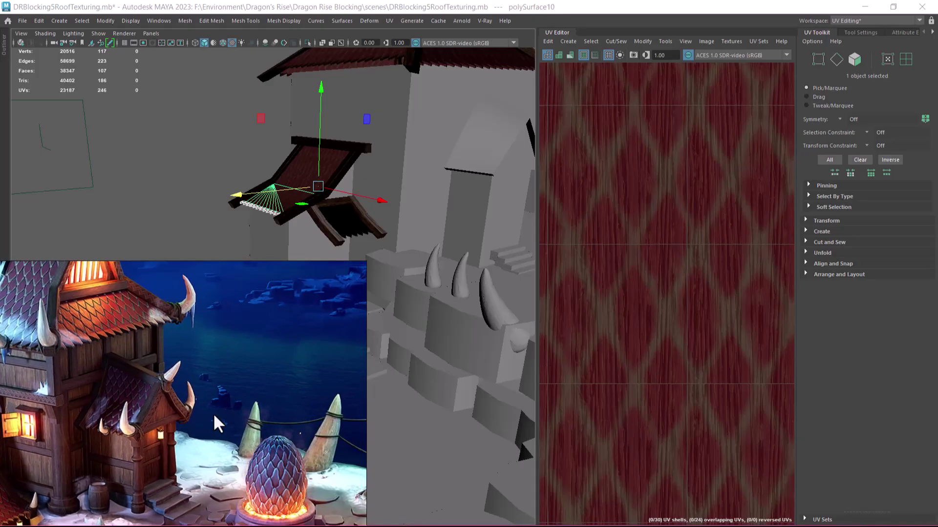
{"action": "scroll", "coordinate": [226, 419], "scroll_direction": "up", "scroll_amount": 3}
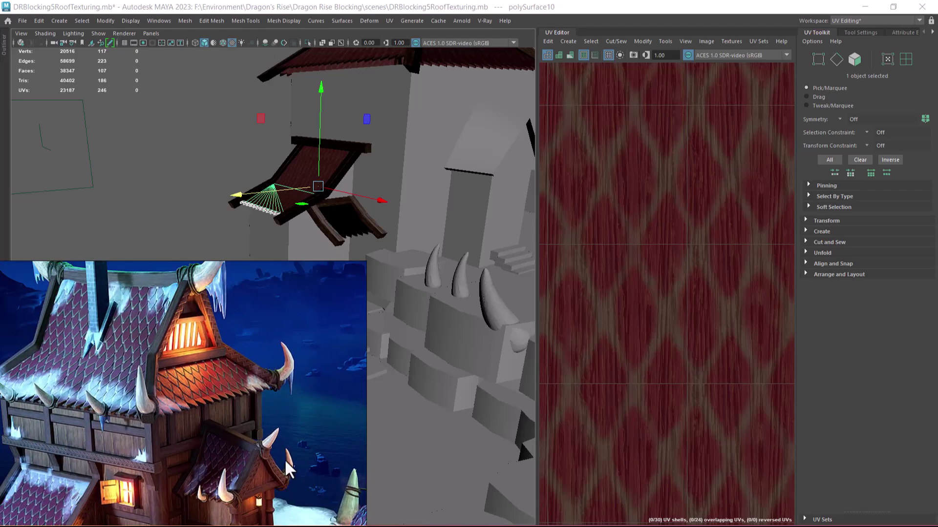
{"action": "left_click_drag", "start_coordinate": [274, 452], "coordinate": [268, 369]}
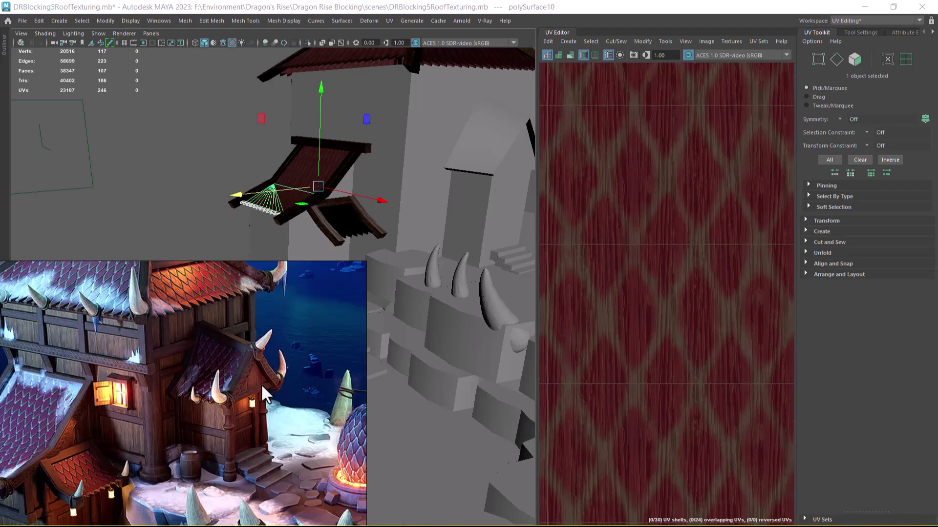
{"action": "scroll", "coordinate": [261, 383], "scroll_direction": "up", "scroll_amount": 2}
{"action": "scroll", "coordinate": [160, 300], "scroll_direction": "up", "scroll_amount": 2}
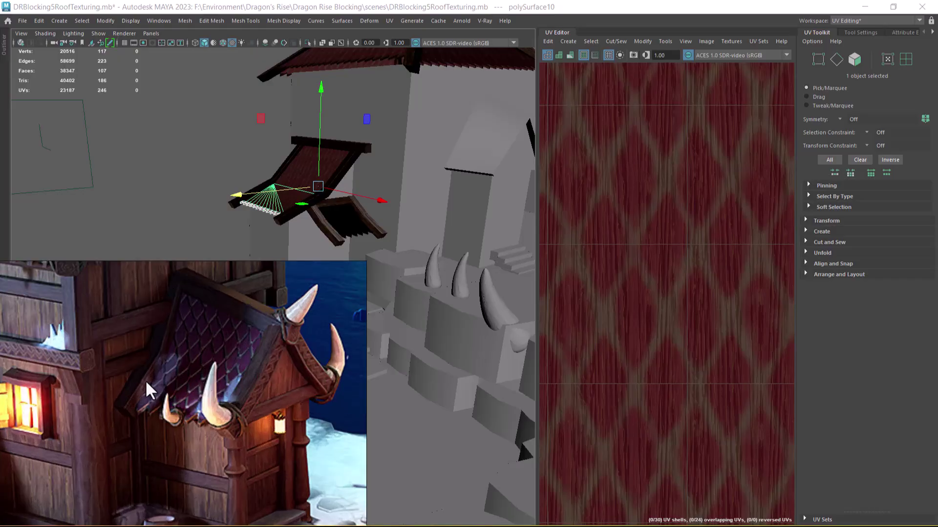
{"action": "scroll", "coordinate": [151, 381], "scroll_direction": "down", "scroll_amount": 3}
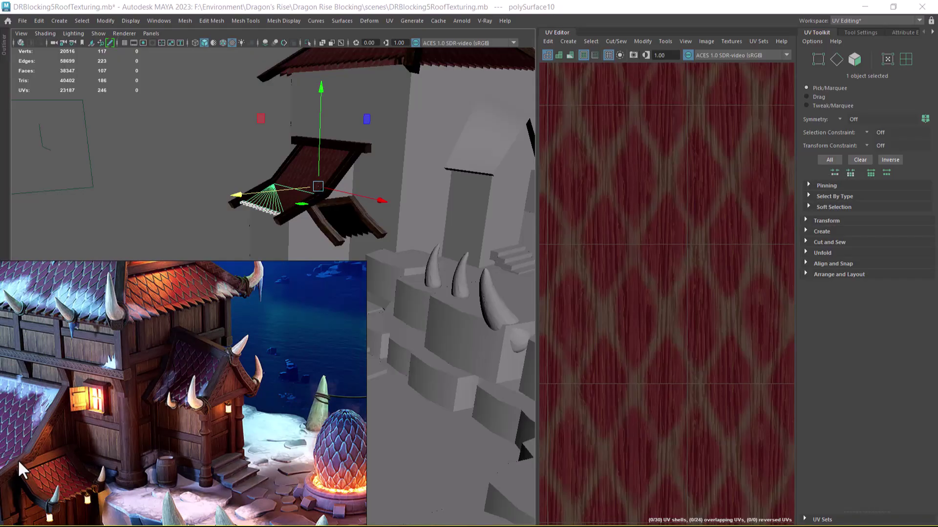
{"action": "scroll", "coordinate": [157, 413], "scroll_direction": "up", "scroll_amount": 3}
{"action": "scroll", "coordinate": [229, 421], "scroll_direction": "down", "scroll_amount": 1}
{"action": "left_click_drag", "start_coordinate": [229, 421], "coordinate": [265, 325]}
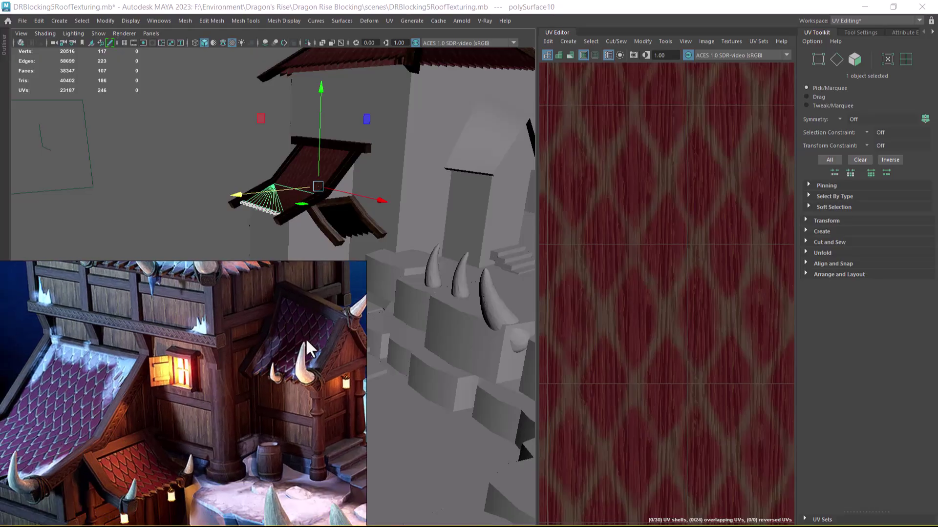
{"action": "left_click_drag", "start_coordinate": [312, 338], "coordinate": [283, 365]}
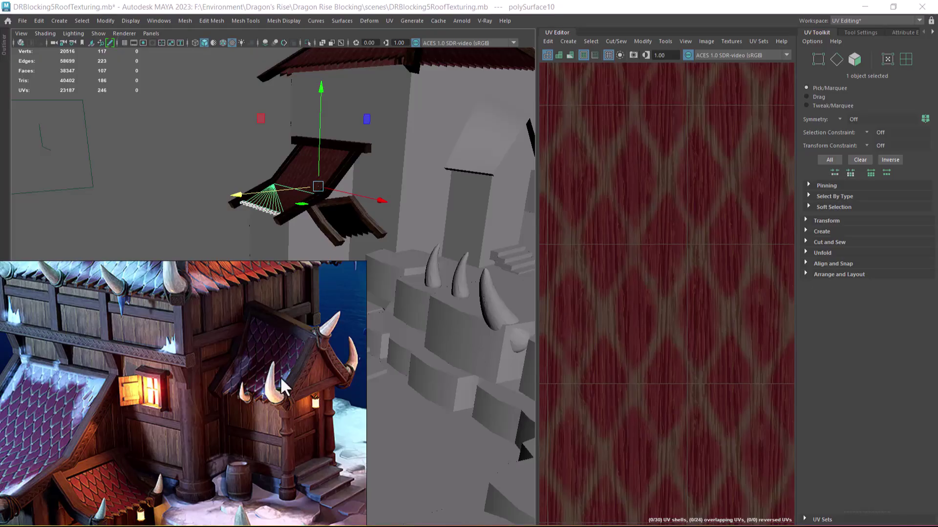
{"action": "scroll", "coordinate": [281, 377], "scroll_direction": "up", "scroll_amount": 2}
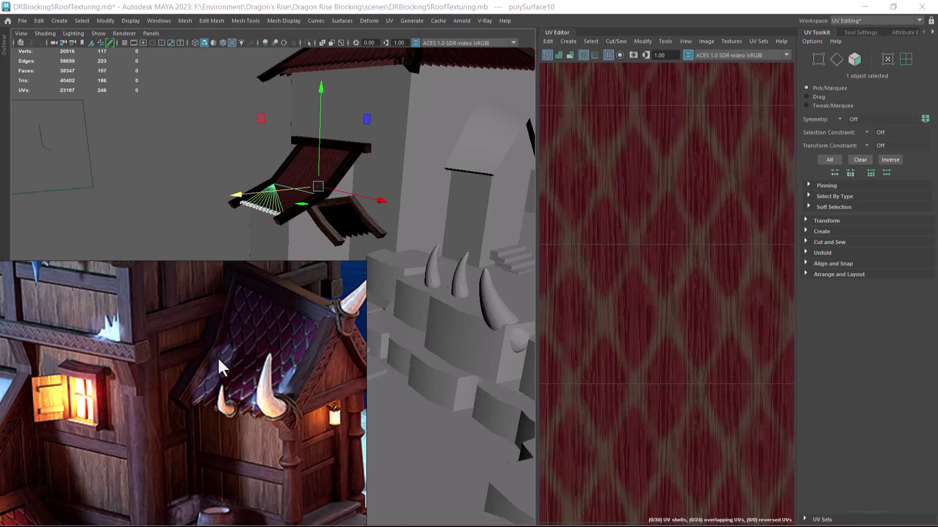
{"action": "scroll", "coordinate": [304, 382], "scroll_direction": "down", "scroll_amount": 3}
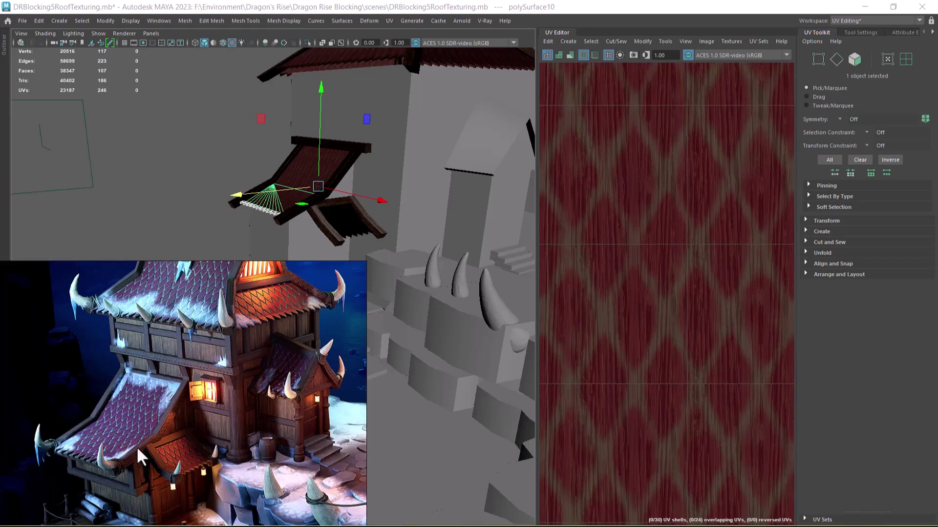
{"action": "scroll", "coordinate": [320, 393], "scroll_direction": "up", "scroll_amount": 2}
{"action": "scroll", "coordinate": [347, 391], "scroll_direction": "up", "scroll_amount": 2}
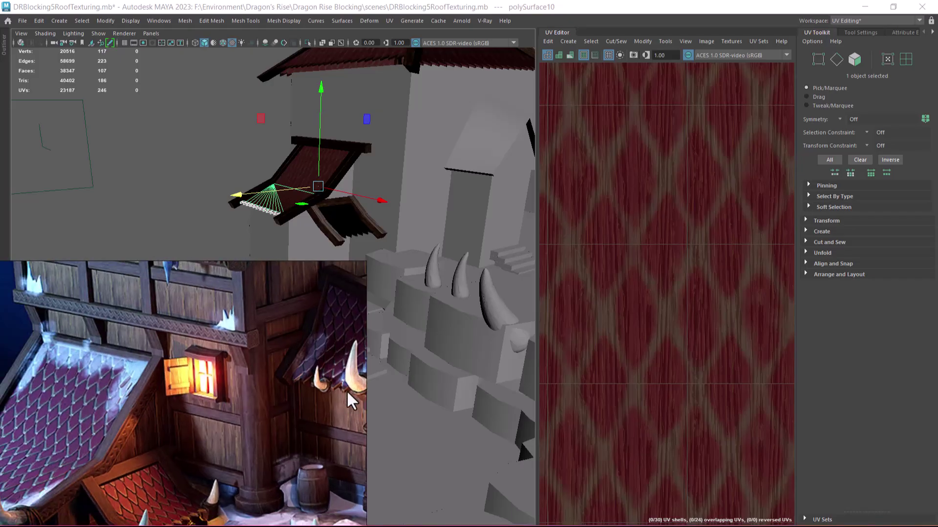
Step: Shrink the reference window to free more viewport space around the small side roof
{"action": "left_click_drag", "start_coordinate": [239, 269], "coordinate": [126, 261]}
{"action": "middle_click_drag", "start_coordinate": [331, 246], "coordinate": [385, 340], "text": "alt"}
{"action": "right_click_drag", "start_coordinate": [385, 341], "coordinate": [404, 412], "text": "alt"}
{"action": "left_click_drag", "start_coordinate": [405, 412], "coordinate": [415, 464], "text": "alt"}
{"action": "middle_click_drag", "start_coordinate": [415, 464], "coordinate": [418, 356], "text": "alt"}
{"action": "right_click_drag", "start_coordinate": [418, 356], "coordinate": [424, 360], "text": "alt"}
Step: Duplicate the small side roof's tiled surface, two sloping beams and ridge beam, and place the copy near the porch doorway
{"action": "left_click", "coordinate": [439, 294]}
{"action": "left_click", "coordinate": [389, 253], "text": "shift"}
{"action": "left_click", "coordinate": [299, 173], "text": "shift"}
{"action": "scroll", "coordinate": [378, 298], "scroll_direction": "down", "scroll_amount": 5}
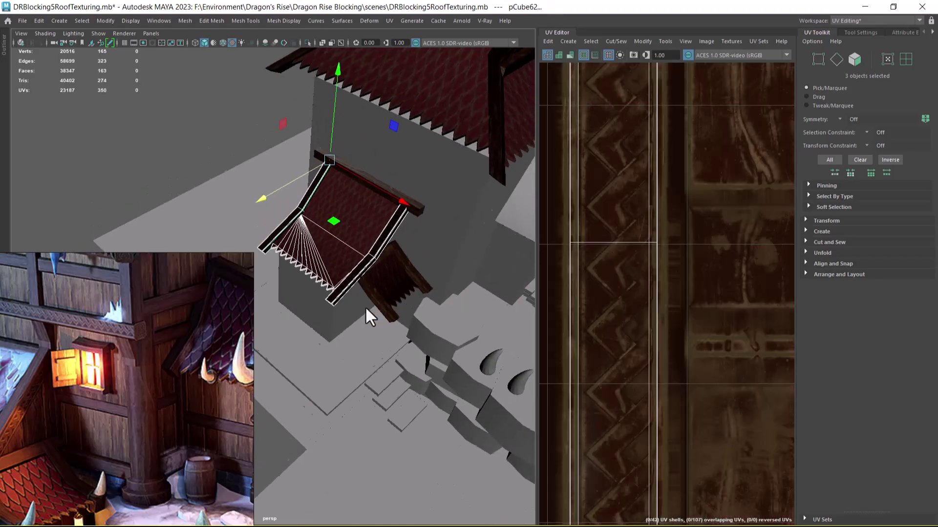
{"action": "scroll", "coordinate": [378, 298], "scroll_direction": "down", "scroll_amount": 3}
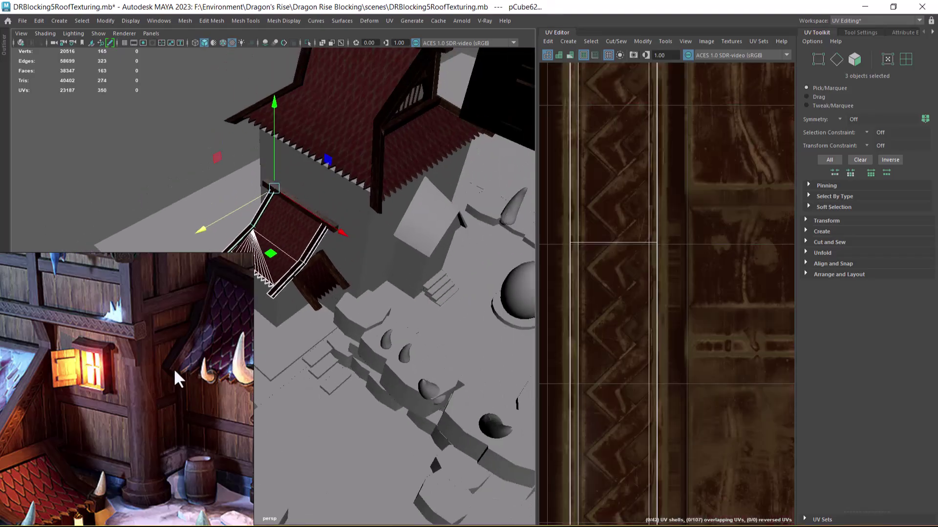
{"action": "scroll", "coordinate": [342, 254], "scroll_direction": "up", "scroll_amount": 4}
{"action": "left_click", "coordinate": [401, 157], "text": "shift"}
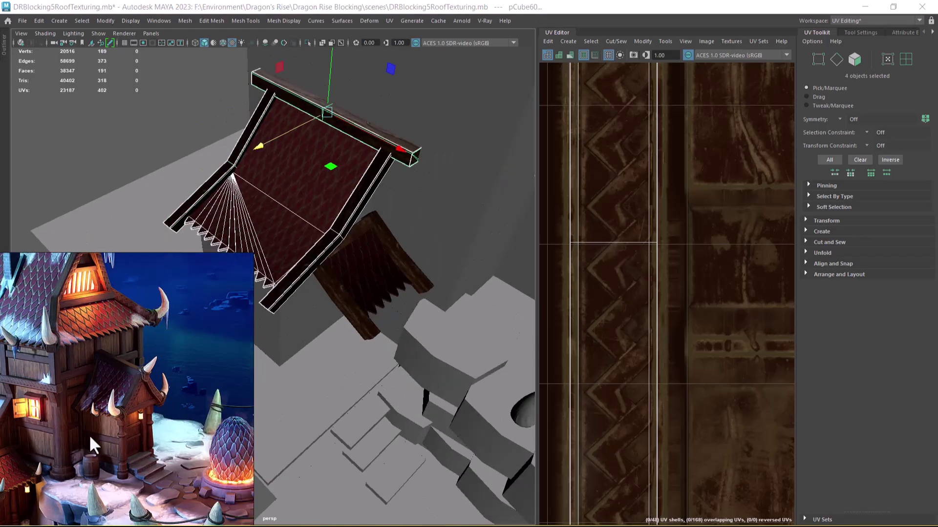
{"action": "middle_click_drag", "start_coordinate": [405, 285], "coordinate": [434, 320], "text": "alt"}
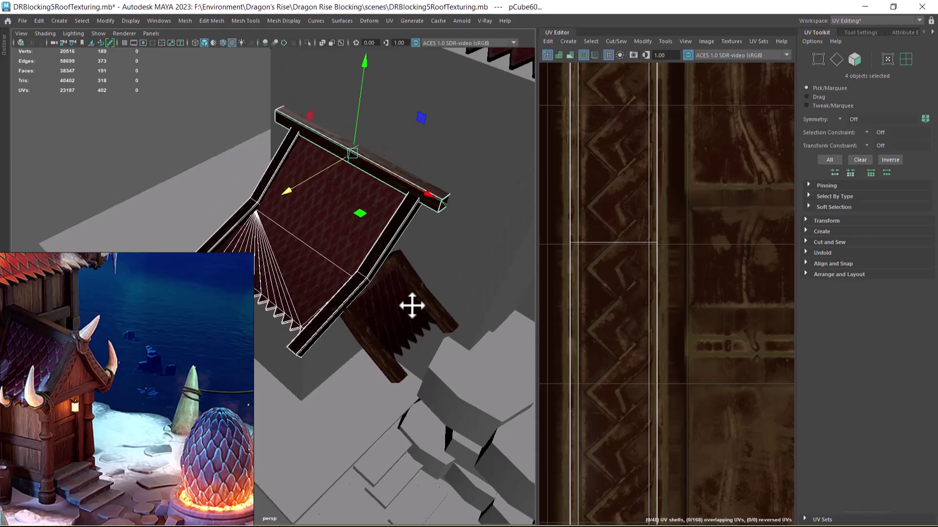
{"action": "scroll", "coordinate": [425, 330], "scroll_direction": "down", "scroll_amount": 5}
{"action": "middle_click_drag", "start_coordinate": [362, 250], "coordinate": [381, 273], "text": "alt"}
{"action": "scroll", "coordinate": [386, 266], "scroll_direction": "up", "scroll_amount": 1}
{"action": "left_click_drag", "start_coordinate": [398, 281], "coordinate": [579, 357], "text": "shift"}
{"action": "middle_click_drag", "start_coordinate": [405, 344], "coordinate": [295, 274], "text": "alt"}
{"action": "left_click_drag", "start_coordinate": [295, 274], "coordinate": [386, 341], "text": "alt"}
{"action": "left_click_drag", "start_coordinate": [309, 267], "coordinate": [380, 342], "text": "alt"}
{"action": "middle_click_drag", "start_coordinate": [354, 376], "coordinate": [415, 337], "text": "alt"}
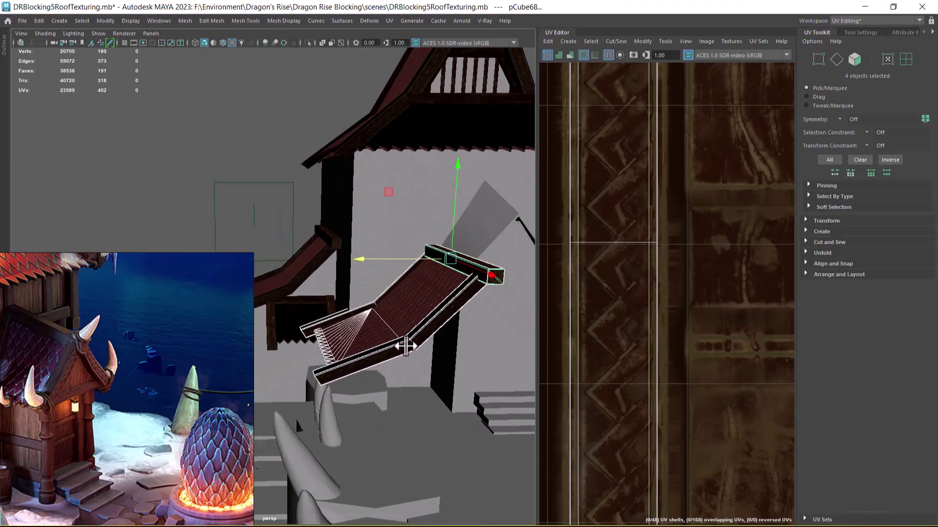
Step: Hide everything except the duplicated roof pieces and the plain porch roof block
{"action": "middle_click_drag", "start_coordinate": [499, 309], "coordinate": [443, 320], "text": "alt"}
{"action": "key", "text": "space"}
{"action": "key", "text": "space"}
{"action": "right_click_drag", "start_coordinate": [455, 209], "coordinate": [450, 315], "text": "alt"}
{"action": "left_click", "coordinate": [496, 215], "text": "shift"}
{"action": "key", "text": "alt+h"}
{"action": "key", "text": "space"}
Step: Select only the duplicated roof pieces and move them in the side view so their bend meets the porch roof block's peak
{"action": "left_click_drag", "start_coordinate": [481, 323], "coordinate": [478, 348]}
{"action": "right_click_drag", "start_coordinate": [471, 333], "coordinate": [439, 274], "text": "alt"}
{"action": "middle_click_drag", "start_coordinate": [439, 275], "coordinate": [373, 323], "text": "alt"}
{"action": "key", "text": "space"}
{"action": "left_click_drag", "start_coordinate": [403, 311], "coordinate": [411, 157]}
{"action": "left_click", "coordinate": [422, 403]}
{"action": "left_click_drag", "start_coordinate": [299, 286], "coordinate": [385, 438]}
{"action": "left_click", "coordinate": [442, 268], "text": "shift"}
{"action": "right_click_drag", "start_coordinate": [442, 268], "coordinate": [422, 340], "text": "alt"}
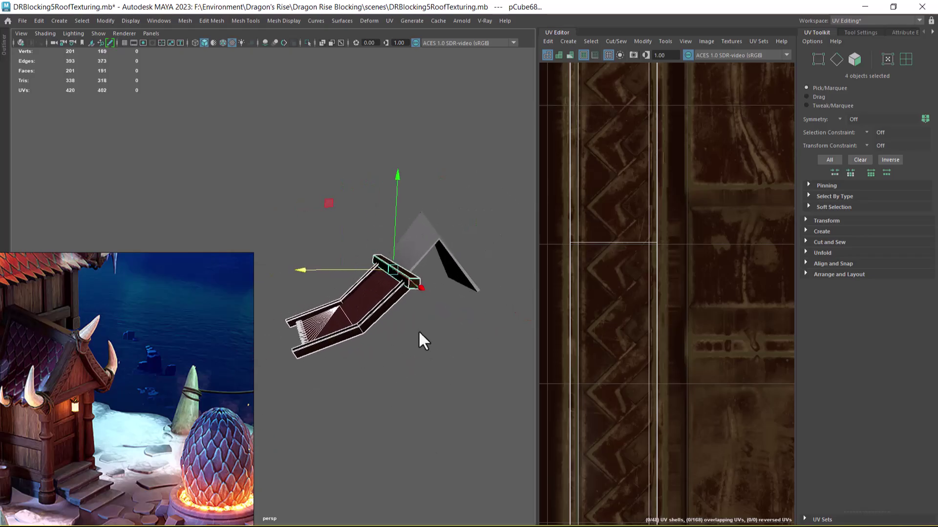
{"action": "key", "text": "space"}
{"action": "left_click_drag", "start_coordinate": [429, 318], "coordinate": [403, 315]}
{"action": "key", "text": "space"}
{"action": "scroll", "coordinate": [380, 291], "scroll_direction": "up", "scroll_amount": 3}
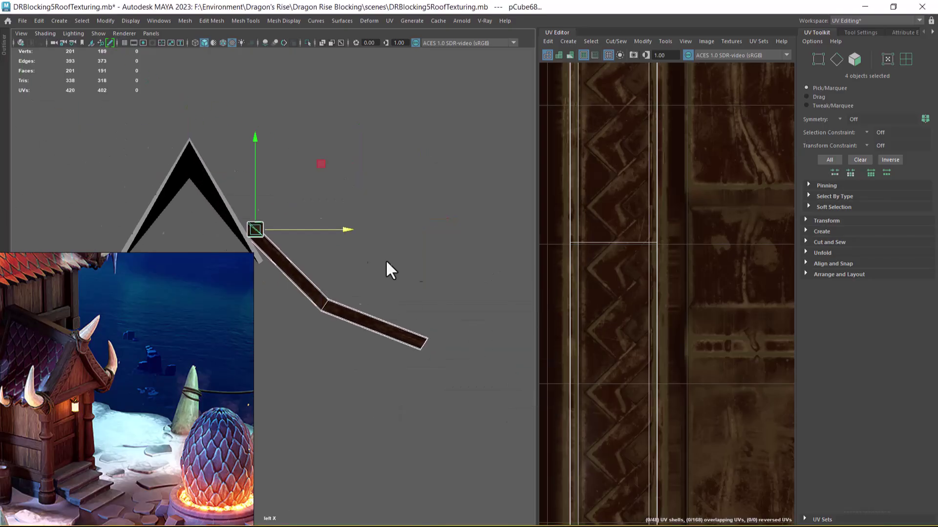
{"action": "left_click_drag", "start_coordinate": [292, 232], "coordinate": [168, 66]}
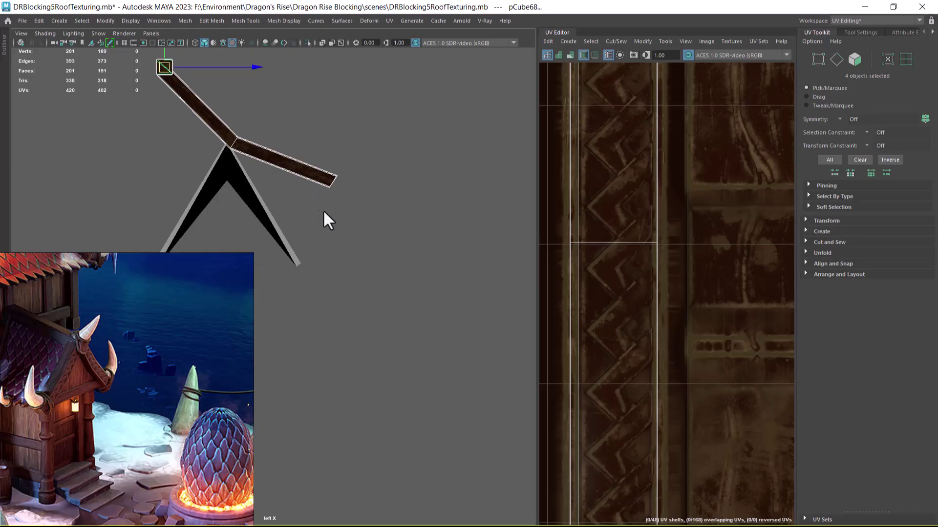
Step: Switch to wireframe display and try rotating the duplicated roof pieces around the ridge beam
{"action": "middle_click_drag", "start_coordinate": [323, 212], "coordinate": [332, 224], "text": "alt"}
{"action": "scroll", "coordinate": [333, 224], "scroll_direction": "up", "scroll_amount": 1}
{"action": "key", "text": "4"}
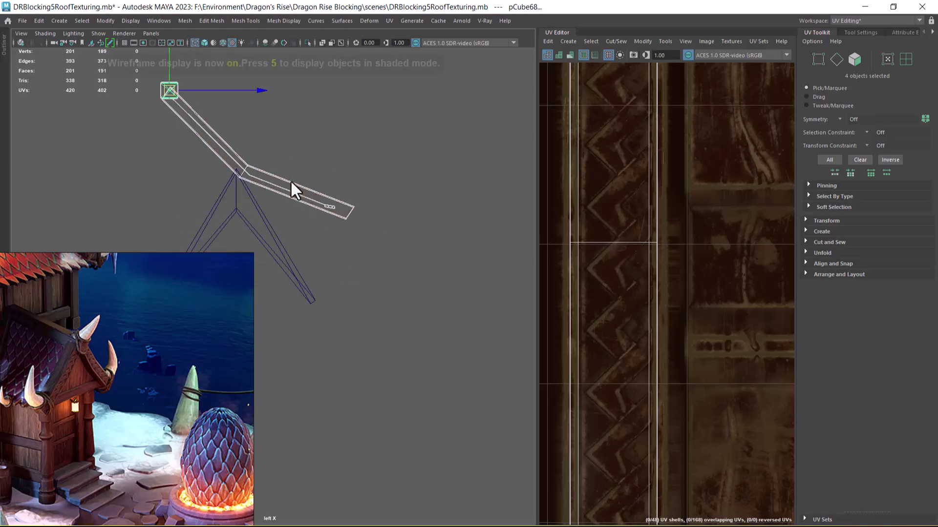
{"action": "middle_click_drag", "start_coordinate": [302, 199], "coordinate": [315, 247], "text": "alt"}
{"action": "key", "text": "e"}
{"action": "left_click_drag", "start_coordinate": [262, 100], "coordinate": [341, 224]}
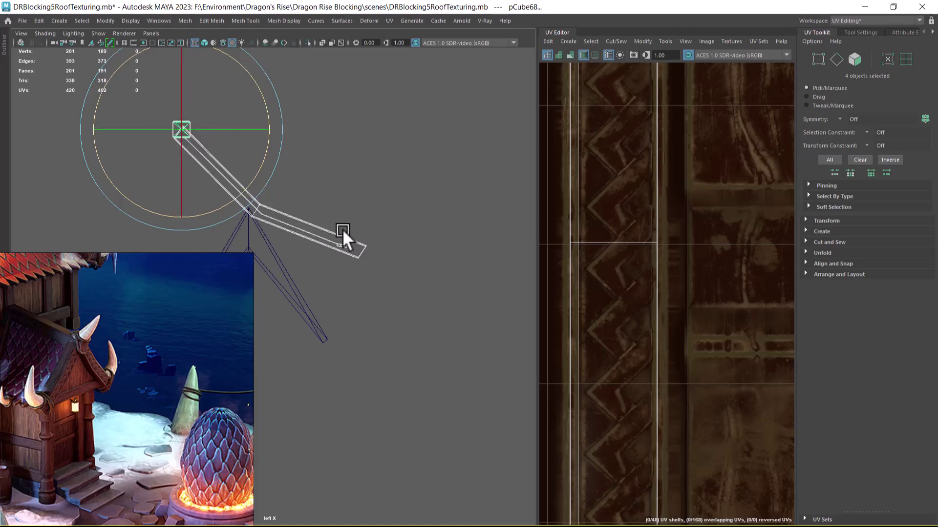
{"action": "middle_click_drag", "start_coordinate": [348, 239], "coordinate": [370, 287], "text": "alt"}
{"action": "key", "text": "w"}
Step: Group the four duplicated roof pieces and place the group's pivot on the ridge beam in the side view
{"action": "key", "text": "space"}
{"action": "left_click_drag", "start_coordinate": [377, 280], "coordinate": [374, 243]}
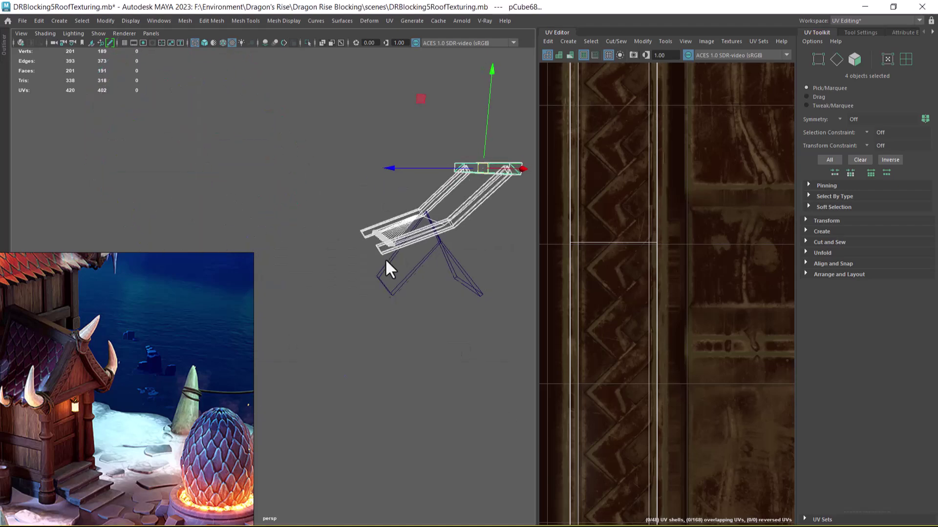
{"action": "key", "text": "ctrl+g"}
{"action": "key", "text": "space"}
{"action": "left_click_drag", "start_coordinate": [430, 251], "coordinate": [361, 229]}
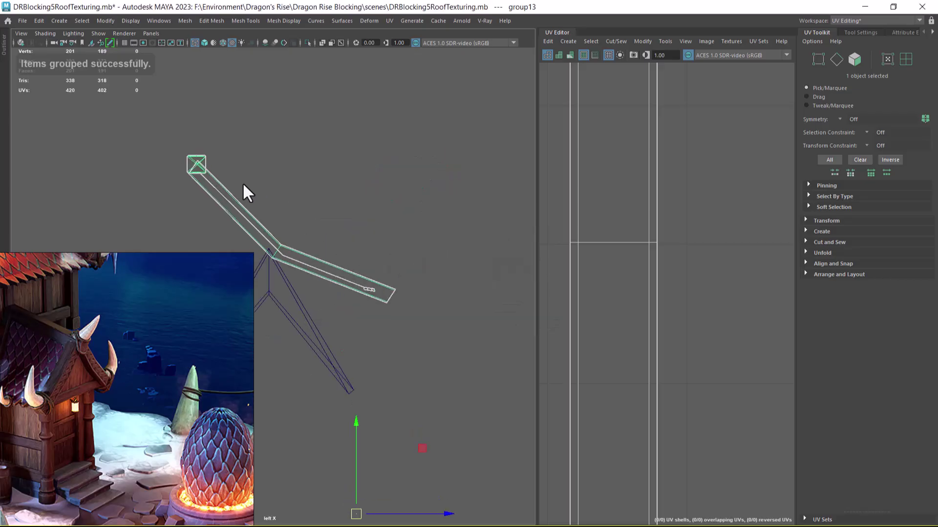
{"action": "key", "text": "d"}
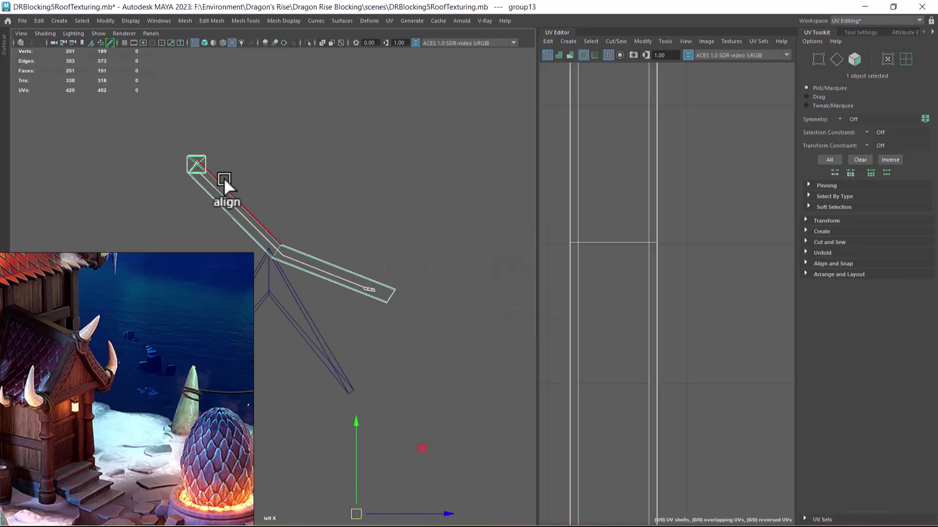
{"action": "left_click", "coordinate": [194, 165]}
Step: Rotate the roof group to a steeper slope and centre its ridge beam above the porch roof block's peak
{"action": "key", "text": "e"}
{"action": "left_click_drag", "start_coordinate": [277, 130], "coordinate": [282, 166]}
{"action": "middle_click_drag", "start_coordinate": [366, 326], "coordinate": [404, 269], "text": "alt"}
{"action": "key", "text": "w"}
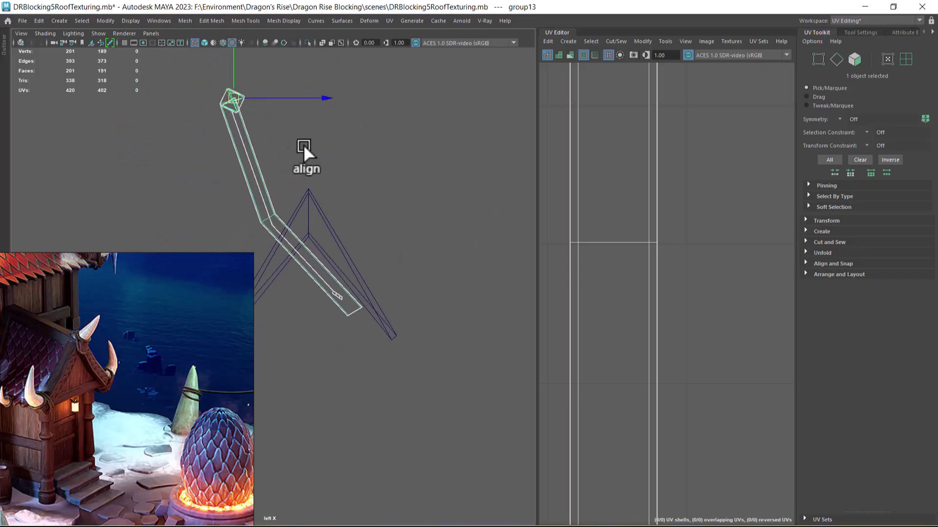
{"action": "left_click_drag", "start_coordinate": [240, 100], "coordinate": [282, 75]}
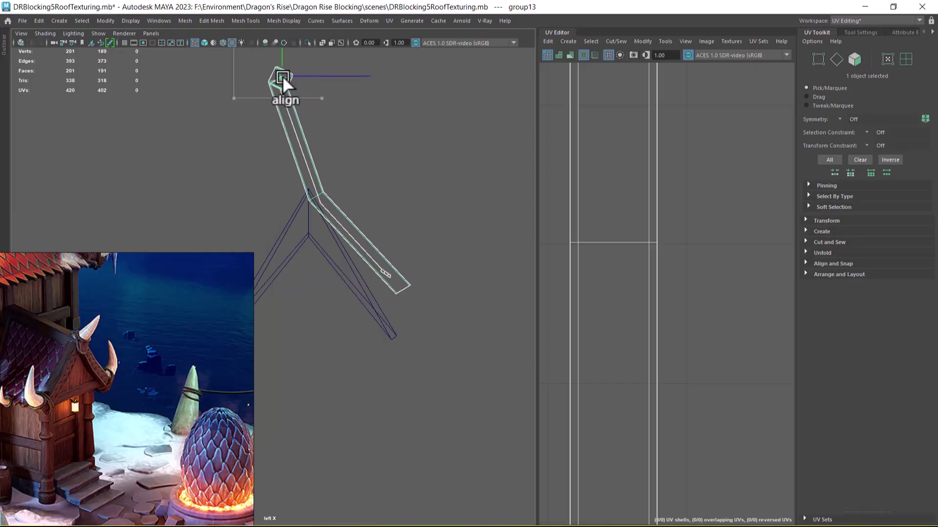
{"action": "key", "text": "e"}
{"action": "left_click_drag", "start_coordinate": [364, 82], "coordinate": [370, 88]}
{"action": "key", "text": "w"}
{"action": "left_click_drag", "start_coordinate": [281, 77], "coordinate": [308, 102]}
Step: Inspect the roof group over the porch roof block from several sides in the shaded perspective view
{"action": "key", "text": "space"}
{"action": "key", "text": "space"}
{"action": "left_click_drag", "start_coordinate": [442, 215], "coordinate": [450, 277], "text": "alt"}
{"action": "right_click_drag", "start_coordinate": [449, 277], "coordinate": [482, 313], "text": "alt"}
{"action": "key", "text": "5"}
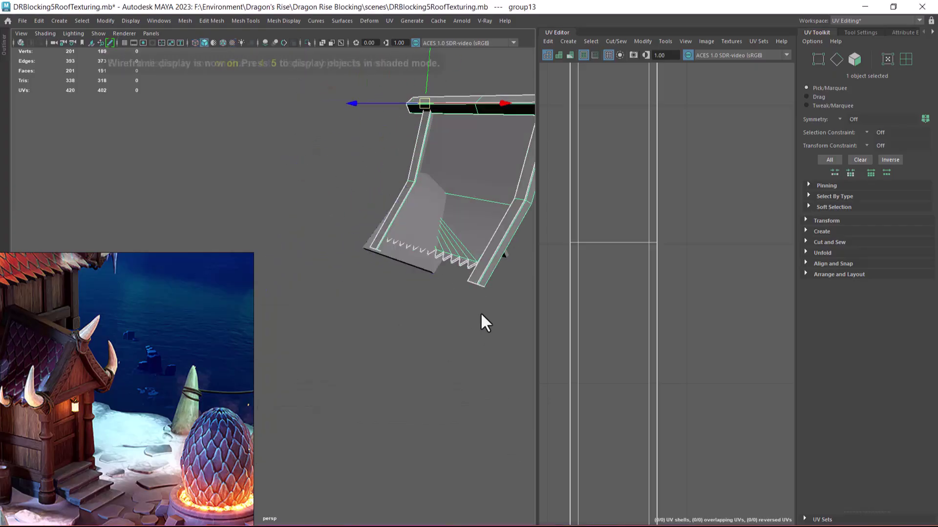
{"action": "left_click_drag", "start_coordinate": [424, 307], "coordinate": [404, 291], "text": "alt"}
{"action": "middle_click_drag", "start_coordinate": [404, 291], "coordinate": [406, 387], "text": "alt"}
{"action": "right_click_drag", "start_coordinate": [406, 387], "coordinate": [416, 376], "text": "alt"}
{"action": "left_click_drag", "start_coordinate": [439, 346], "coordinate": [374, 308], "text": "alt"}
{"action": "right_click_drag", "start_coordinate": [375, 308], "coordinate": [375, 316], "text": "alt"}
{"action": "left_click_drag", "start_coordinate": [374, 316], "coordinate": [330, 283], "text": "alt"}
{"action": "right_click_drag", "start_coordinate": [329, 283], "coordinate": [325, 295], "text": "alt"}
{"action": "mouse_move", "coordinate": [325, 294]}
{"action": "left_mouse_down", "text": "alt"}
{"action": "mouse_move", "coordinate": [294, 300]}
{"action": "mouse_move", "coordinate": [387, 330]}
{"action": "left_mouse_up", "text": "alt"}
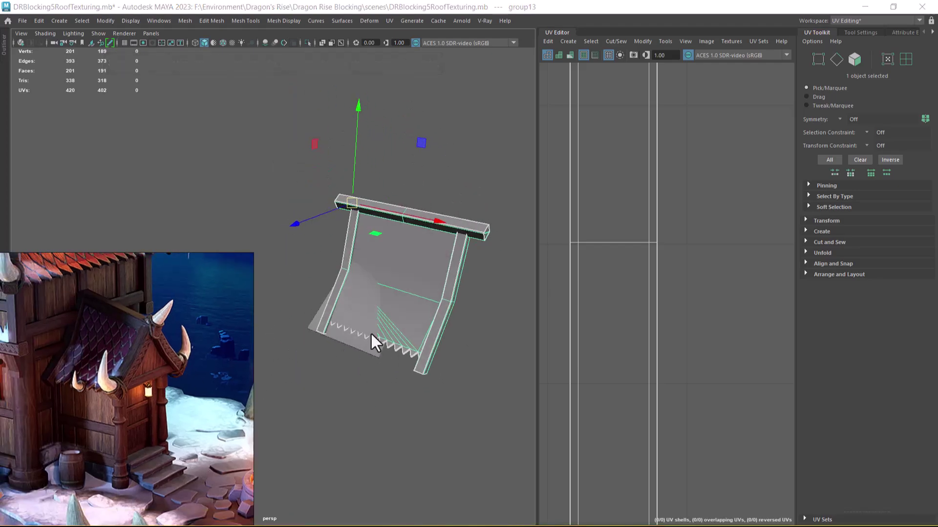
{"action": "right_click_drag", "start_coordinate": [372, 336], "coordinate": [366, 353], "text": "alt"}
{"action": "left_click_drag", "start_coordinate": [367, 180], "coordinate": [349, 194], "text": "alt"}
{"action": "left_click_drag", "start_coordinate": [463, 449], "coordinate": [351, 371], "text": "alt"}
{"action": "left_click_drag", "start_coordinate": [355, 281], "coordinate": [401, 318], "text": "alt"}
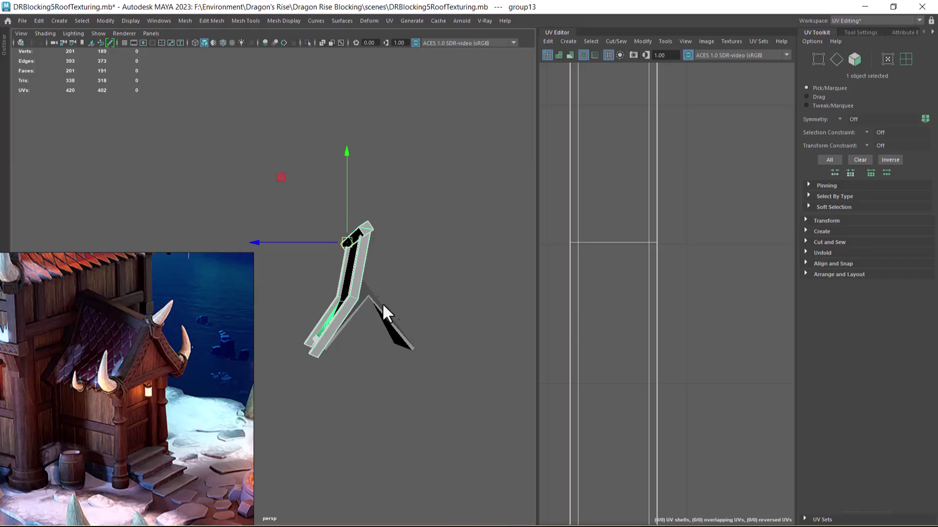
Step: Rotate the roof group slightly around its ridge beam so its lower half follows the porch roof block's slope
{"action": "key", "text": "e"}
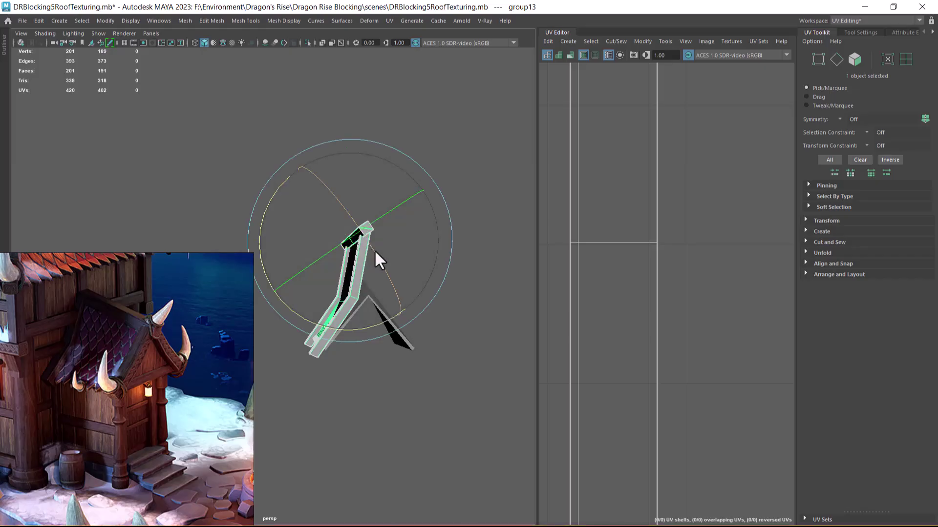
{"action": "left_click_drag", "start_coordinate": [380, 253], "coordinate": [385, 269]}
{"action": "left_click_drag", "start_coordinate": [421, 407], "coordinate": [394, 390], "text": "alt"}
{"action": "right_click_drag", "start_coordinate": [394, 391], "coordinate": [427, 416], "text": "alt"}
{"action": "left_click_drag", "start_coordinate": [427, 416], "coordinate": [447, 332], "text": "alt"}
Step: Select the tiled roof sheet and switch the viewport to textured display
{"action": "left_click", "coordinate": [415, 331]}
{"action": "left_click", "coordinate": [383, 307]}
{"action": "left_click_drag", "start_coordinate": [487, 211], "coordinate": [436, 366]}
{"action": "left_click", "coordinate": [340, 302]}
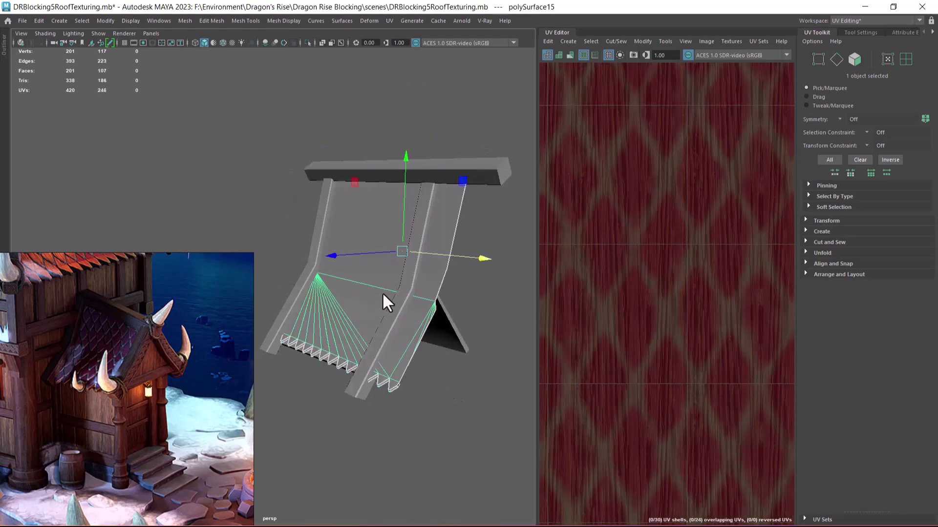
{"action": "left_click_drag", "start_coordinate": [389, 298], "coordinate": [347, 299], "text": "alt"}
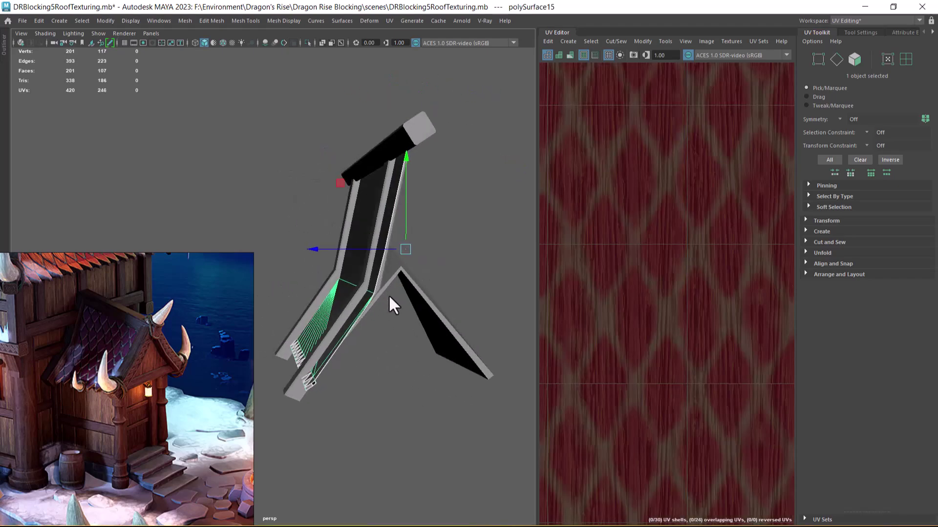
{"action": "left_click_drag", "start_coordinate": [357, 327], "coordinate": [415, 398], "text": "alt"}
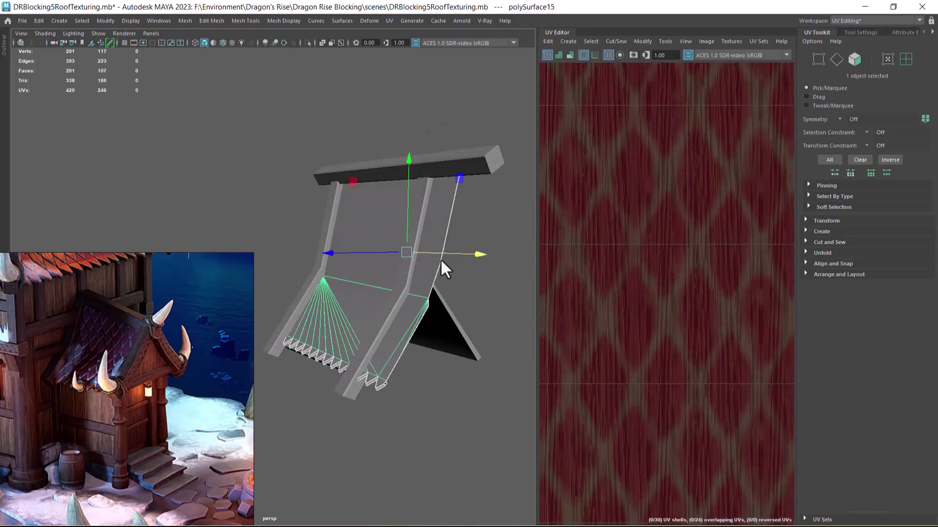
{"action": "key", "text": "6"}
{"action": "mouse_move", "coordinate": [435, 433]}
{"action": "left_mouse_down", "text": "alt"}
{"action": "mouse_move", "coordinate": [464, 446]}
{"action": "mouse_move", "coordinate": [384, 427]}
{"action": "mouse_move", "coordinate": [362, 373]}
{"action": "mouse_move", "coordinate": [429, 394]}
{"action": "mouse_move", "coordinate": [436, 383]}
{"action": "left_mouse_up", "text": "alt"}
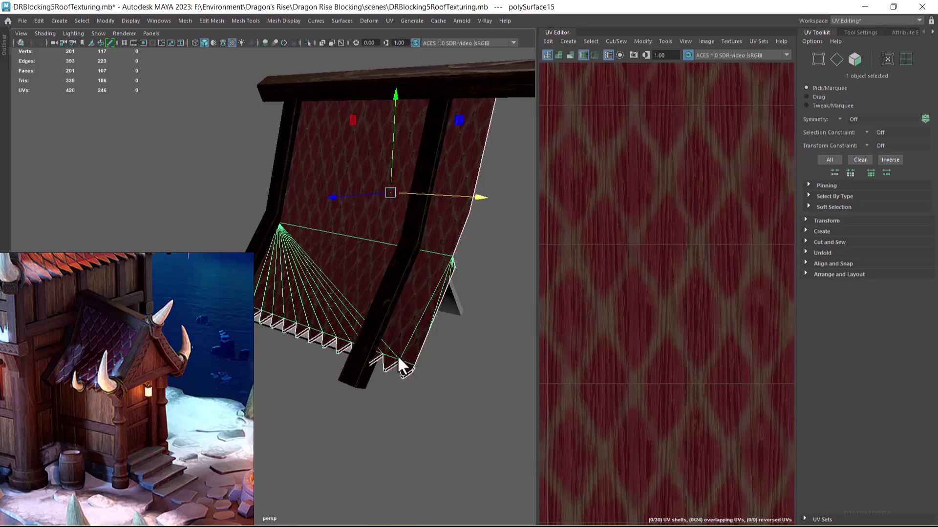
Step: Select the horizontal bend edge of the tiled roof sheet and try an edge edit on it
{"action": "right_click_drag", "start_coordinate": [344, 236], "coordinate": [372, 219]}
{"action": "left_click", "coordinate": [360, 243]}
{"action": "right_click_drag", "start_coordinate": [502, 201], "coordinate": [483, 376], "text": "shift"}
{"action": "right_click_drag", "start_coordinate": [488, 327], "coordinate": [487, 280], "text": "shift"}
{"action": "middle_click_drag", "start_coordinate": [373, 240], "coordinate": [334, 314]}
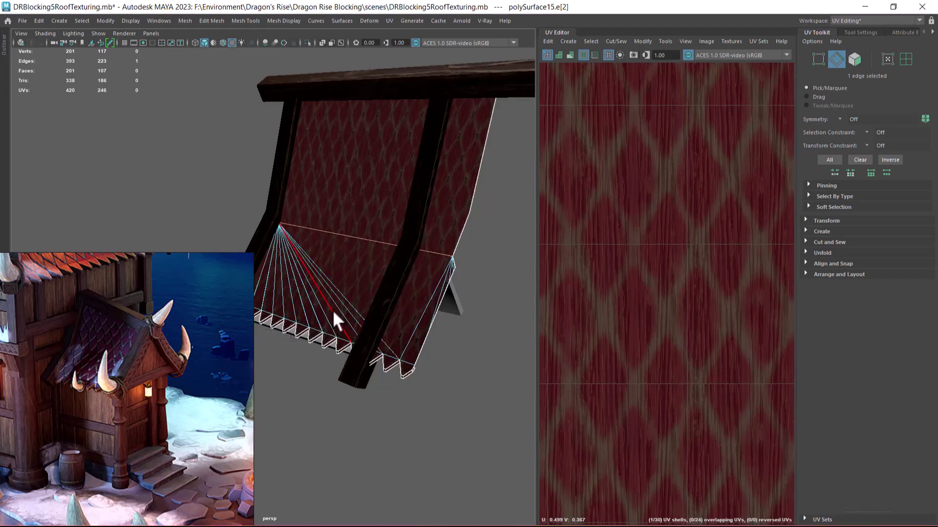
{"action": "key", "text": "w"}
Step: Straighten the front roof beam by deleting the edge loop at its bend, and return to object selection
{"action": "left_click_drag", "start_coordinate": [374, 376], "coordinate": [414, 335], "text": "alt"}
{"action": "right_click_drag", "start_coordinate": [340, 208], "coordinate": [389, 193]}
{"action": "left_click", "coordinate": [437, 317]}
{"action": "left_click_drag", "start_coordinate": [437, 318], "coordinate": [396, 335], "text": "alt"}
{"action": "left_click", "coordinate": [310, 322]}
{"action": "right_click_drag", "start_coordinate": [396, 335], "coordinate": [215, 318], "text": "alt"}
{"action": "key", "text": "ctrl+Delete"}
{"action": "left_click_drag", "start_coordinate": [349, 346], "coordinate": [355, 341], "text": "alt"}
{"action": "right_click_drag", "start_coordinate": [355, 341], "coordinate": [360, 284], "text": "alt"}
{"action": "right_click_drag", "start_coordinate": [356, 248], "coordinate": [403, 235]}
{"action": "right_click_drag", "start_coordinate": [445, 321], "coordinate": [408, 327], "text": "alt"}
{"action": "left_click_drag", "start_coordinate": [410, 329], "coordinate": [377, 320], "text": "alt"}
Step: In the left side view, place the front beam's pivot at its lower end and rotate the beam to the porch roof block's slope
{"action": "key", "text": "space"}
{"action": "key", "text": "space"}
{"action": "left_click_drag", "start_coordinate": [449, 292], "coordinate": [374, 265]}
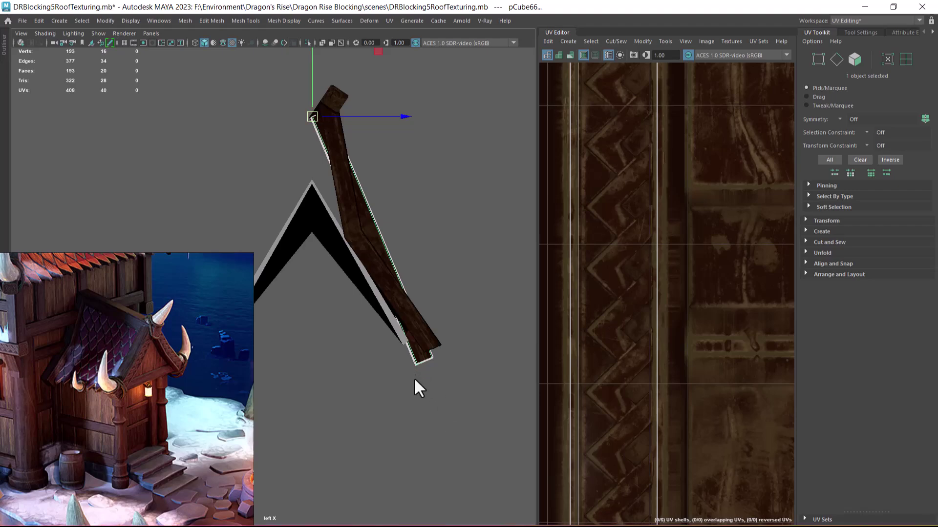
{"action": "left_click", "coordinate": [416, 364]}
{"action": "key", "text": "e"}
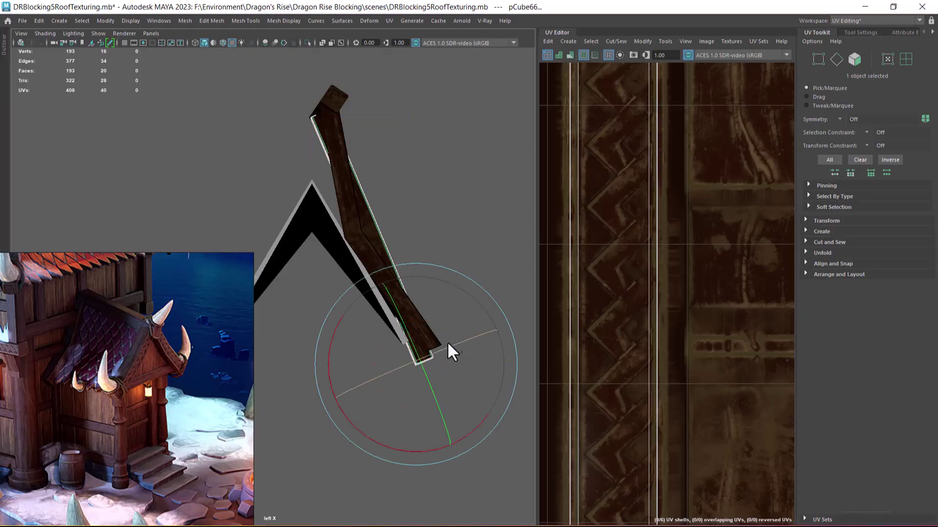
{"action": "left_click_drag", "start_coordinate": [378, 436], "coordinate": [389, 439]}
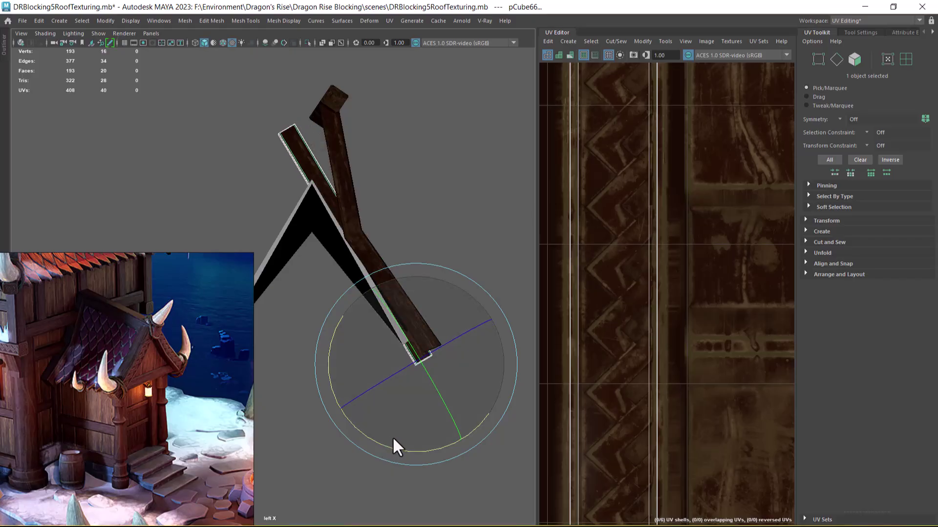
Step: Compare the rotated front beam with the reference artwork, checking its fit on the roof block in side and perspective views
{"action": "key", "text": "alt+Tab"}
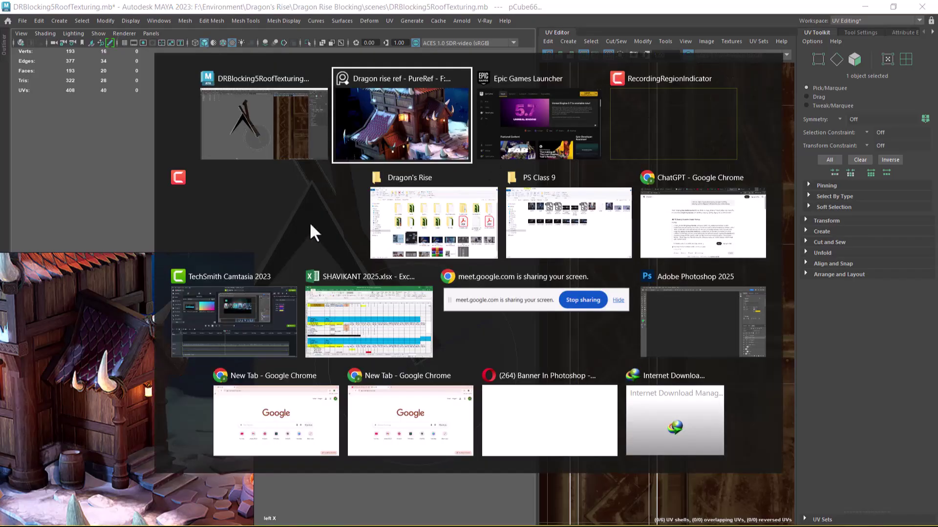
{"action": "left_click", "coordinate": [271, 122]}
{"action": "scroll", "coordinate": [254, 64], "scroll_direction": "up", "scroll_amount": 1}
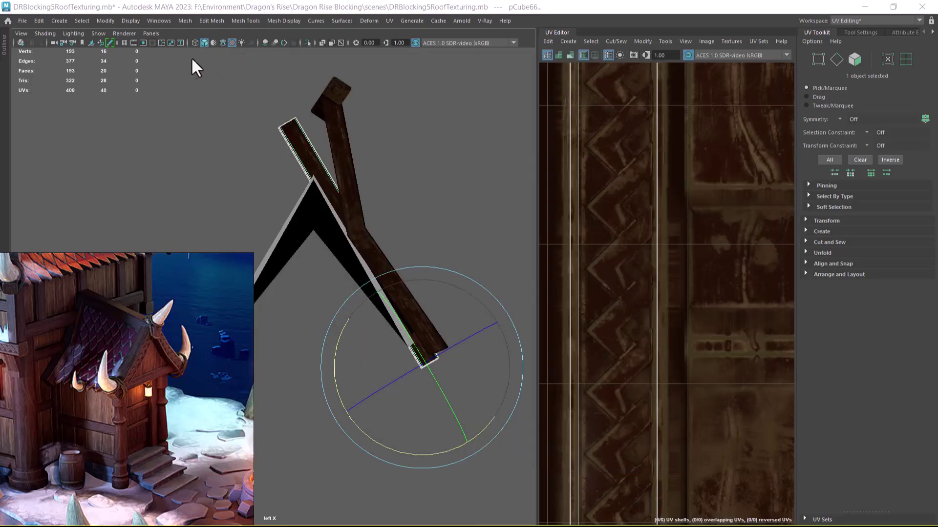
{"action": "key", "text": "w"}
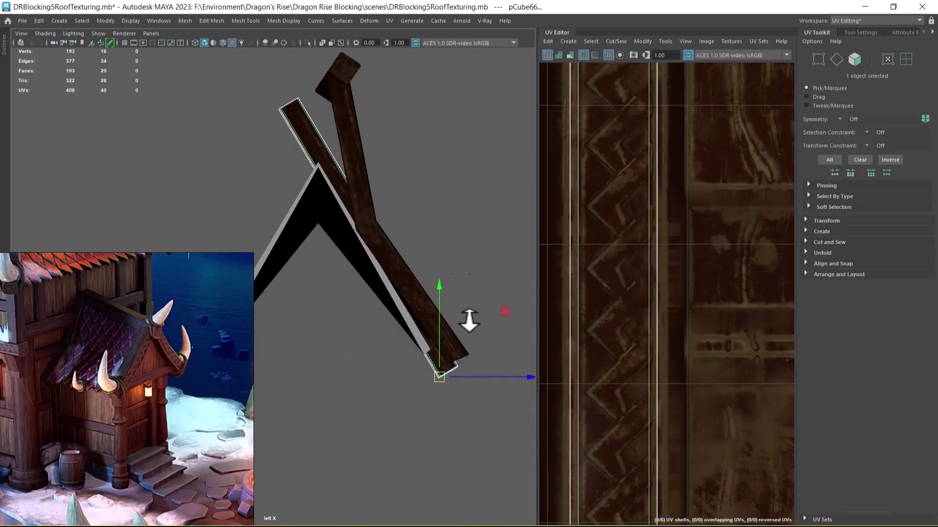
{"action": "scroll", "coordinate": [423, 299], "scroll_direction": "up", "scroll_amount": 2}
{"action": "key", "text": "space"}
{"action": "left_click_drag", "start_coordinate": [441, 361], "coordinate": [449, 310]}
{"action": "left_click_drag", "start_coordinate": [459, 271], "coordinate": [489, 289], "text": "alt"}
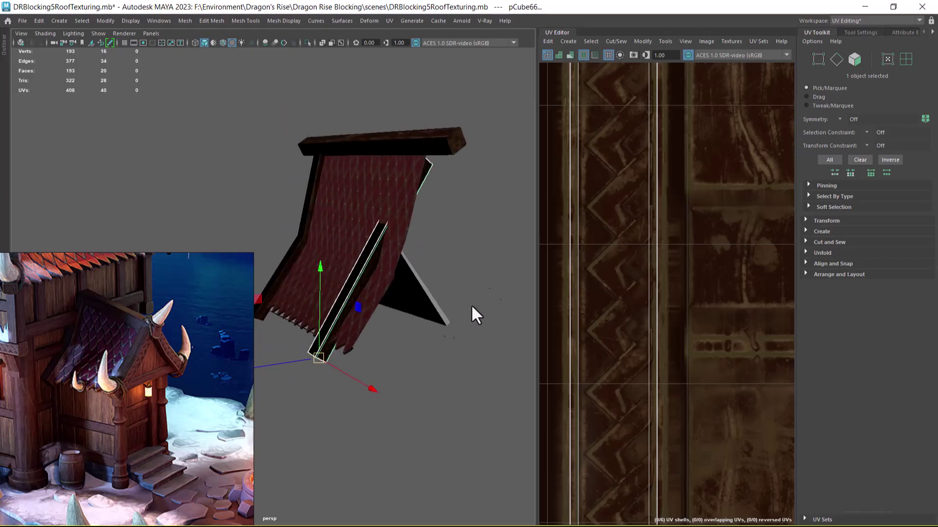
{"action": "scroll", "coordinate": [434, 324], "scroll_direction": "up", "scroll_amount": 4}
{"action": "middle_click_drag", "start_coordinate": [426, 398], "coordinate": [428, 344], "text": "alt"}
{"action": "left_click_drag", "start_coordinate": [426, 342], "coordinate": [405, 295], "text": "alt"}
{"action": "key", "text": "space"}
{"action": "scroll", "coordinate": [425, 303], "scroll_direction": "up", "scroll_amount": 2}
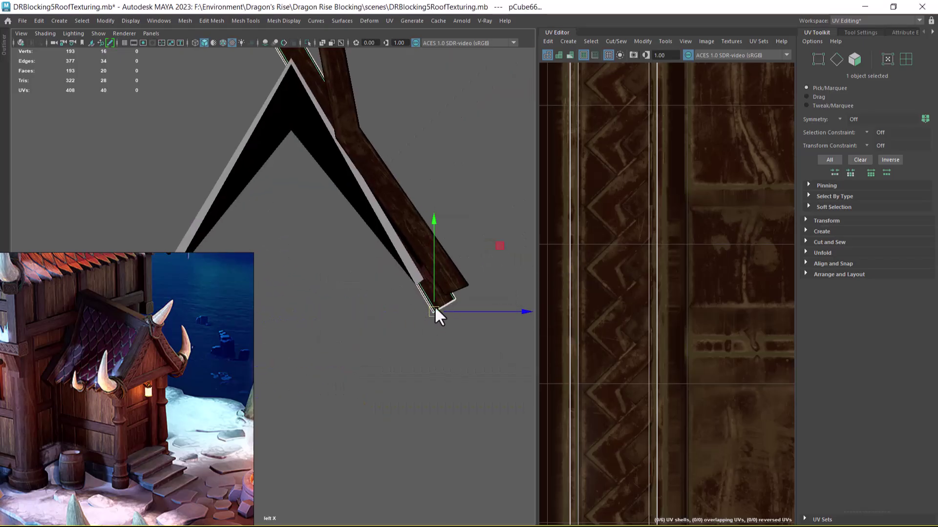
{"action": "key", "text": "e"}
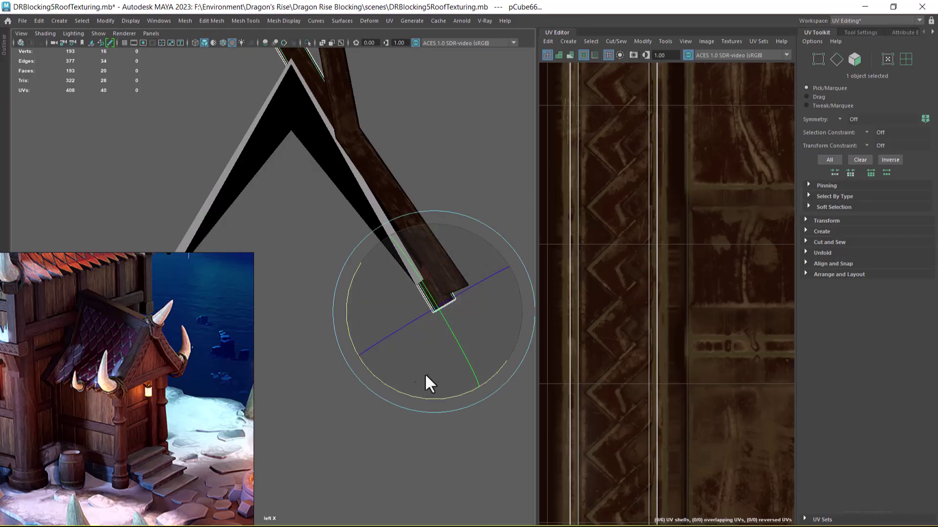
{"action": "key", "text": "space"}
{"action": "left_click_drag", "start_coordinate": [431, 332], "coordinate": [365, 343]}
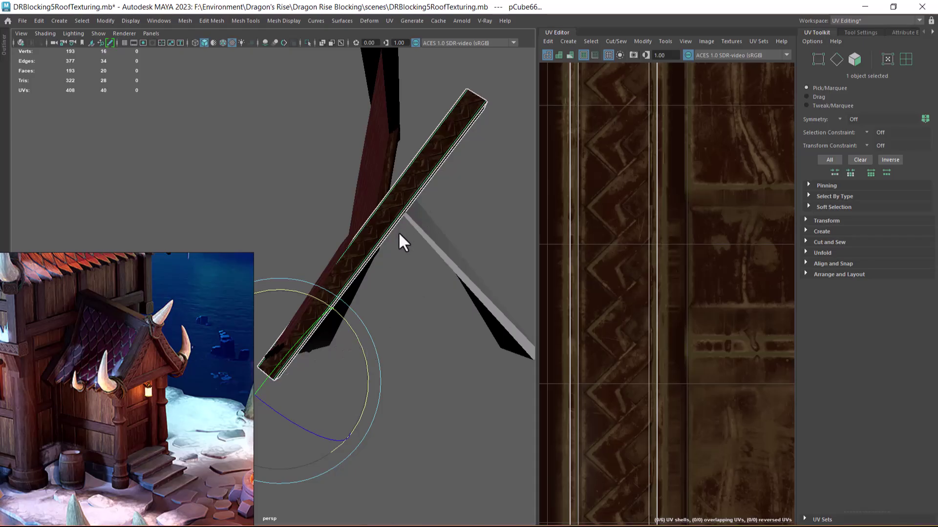
{"action": "scroll", "coordinate": [129, 414], "scroll_direction": "up", "scroll_amount": 2}
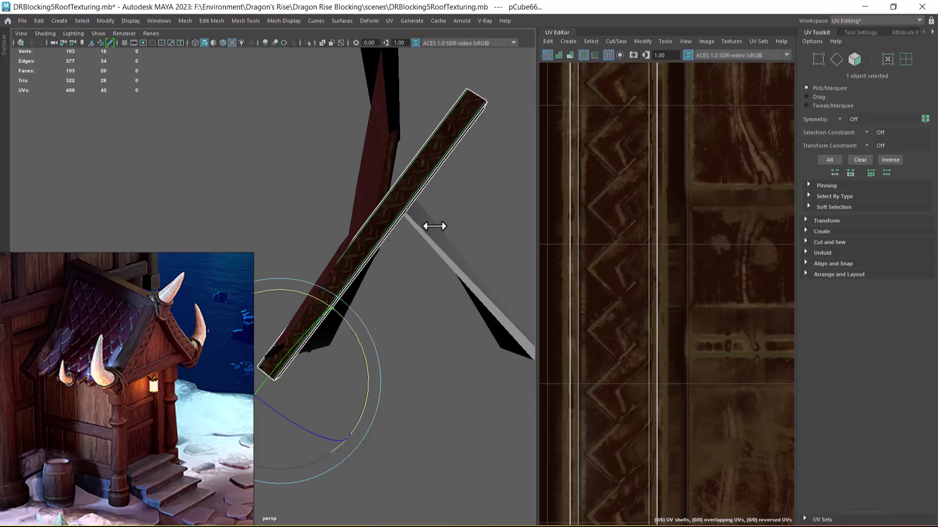
{"action": "left_click_drag", "start_coordinate": [435, 230], "coordinate": [448, 318], "text": "alt"}
{"action": "key", "text": "w"}
{"action": "left_click_drag", "start_coordinate": [375, 350], "coordinate": [399, 341], "text": "alt"}
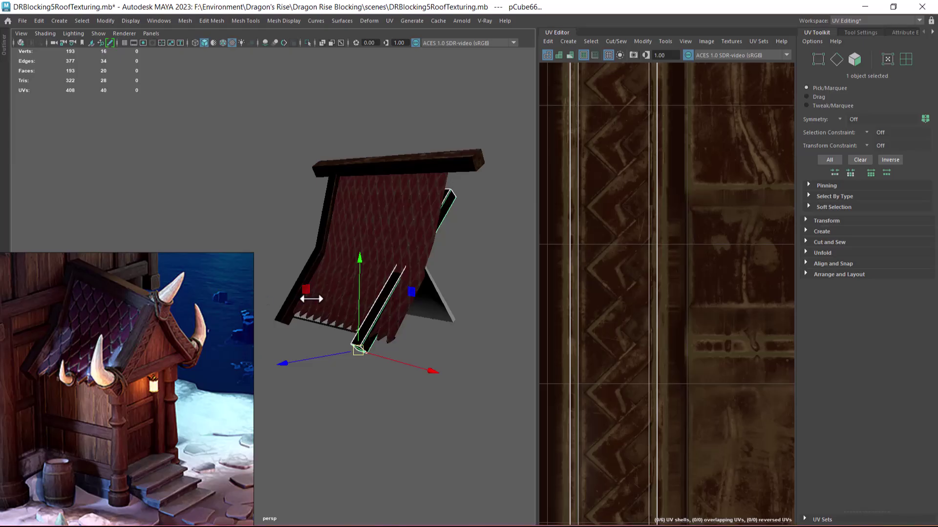
{"action": "left_click_drag", "start_coordinate": [310, 298], "coordinate": [318, 236], "text": "alt"}
Step: Straighten the rear roof beam by deleting the edge loop at its bend, and return to object selection
{"action": "left_click", "coordinate": [313, 247]}
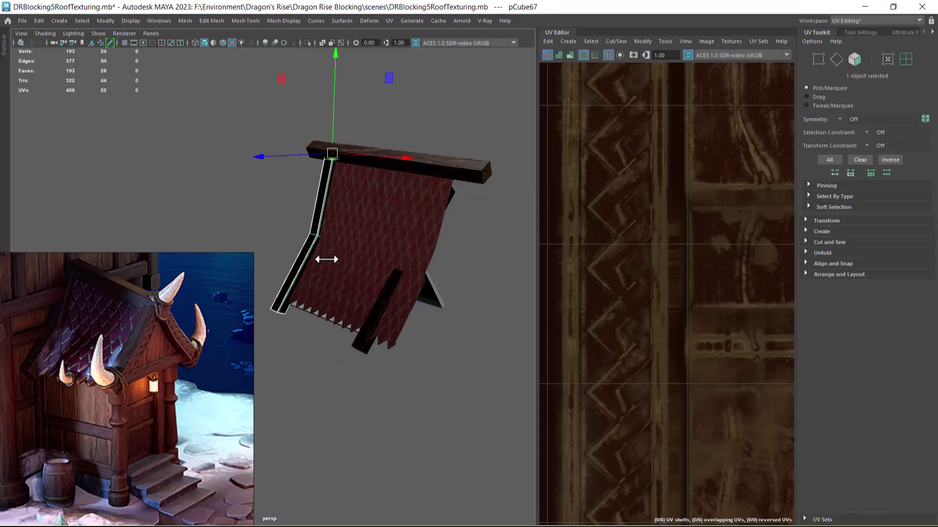
{"action": "right_click_drag", "start_coordinate": [330, 340], "coordinate": [470, 396], "text": "alt"}
{"action": "middle_click_drag", "start_coordinate": [471, 396], "coordinate": [330, 421], "text": "alt"}
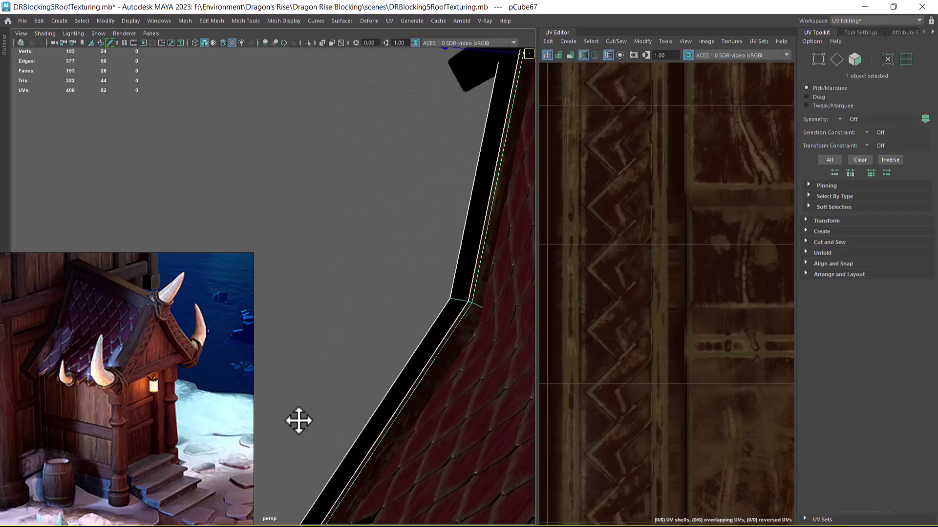
{"action": "scroll", "coordinate": [84, 344], "scroll_direction": "up", "scroll_amount": 2}
{"action": "right_click_drag", "start_coordinate": [445, 285], "coordinate": [268, 325]}
{"action": "double_click", "coordinate": [452, 291]}
{"action": "scroll", "coordinate": [383, 363], "scroll_direction": "down", "scroll_amount": 8}
{"action": "left_click_drag", "start_coordinate": [388, 349], "coordinate": [365, 349], "text": "alt"}
{"action": "middle_click_drag", "start_coordinate": [366, 350], "coordinate": [368, 356], "text": "alt"}
{"action": "scroll", "coordinate": [368, 355], "scroll_direction": "up", "scroll_amount": 3}
{"action": "left_click_drag", "start_coordinate": [368, 356], "coordinate": [396, 321], "text": "alt"}
{"action": "right_click_drag", "start_coordinate": [390, 248], "coordinate": [489, 207]}
Step: In the left side view, rotate the rear beam about its lower end to the porch roof's slope and move it in line with the front beam
{"action": "key", "text": "space"}
{"action": "left_click_drag", "start_coordinate": [495, 250], "coordinate": [489, 276]}
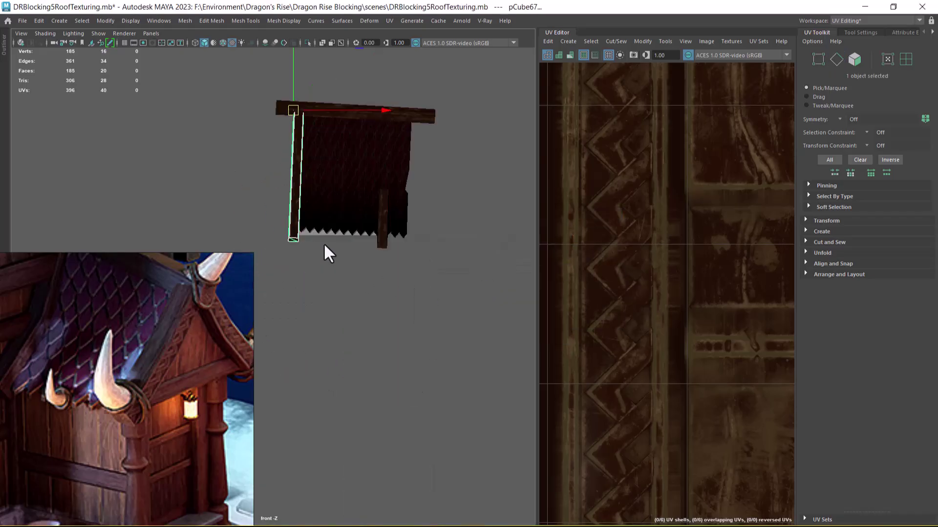
{"action": "key", "text": "space"}
{"action": "left_click_drag", "start_coordinate": [332, 261], "coordinate": [266, 240]}
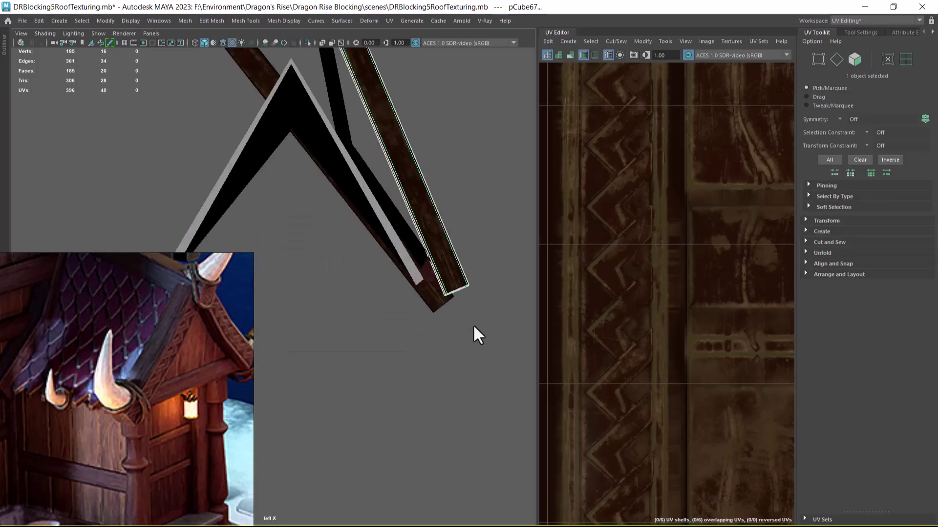
{"action": "middle_click", "coordinate": [446, 292]}
{"action": "key", "text": "e"}
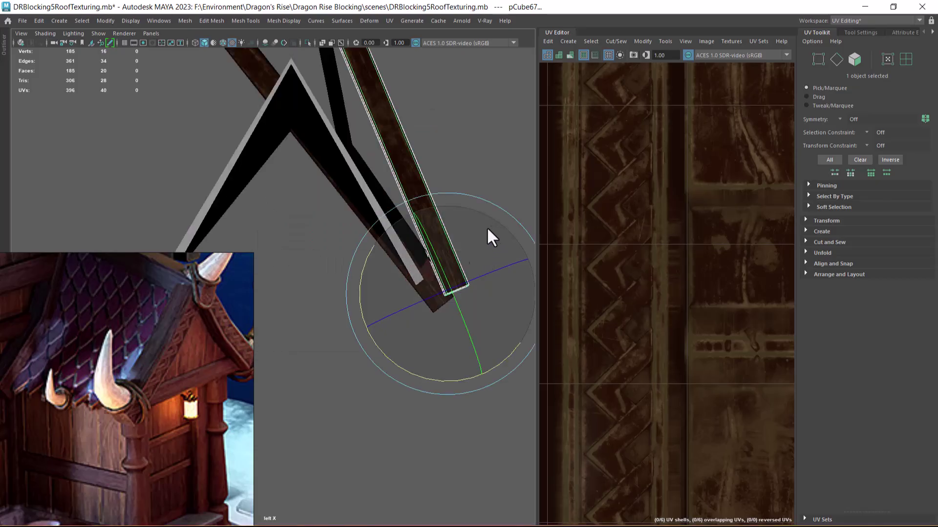
{"action": "left_click_drag", "start_coordinate": [395, 362], "coordinate": [411, 362]}
{"action": "key", "text": "w"}
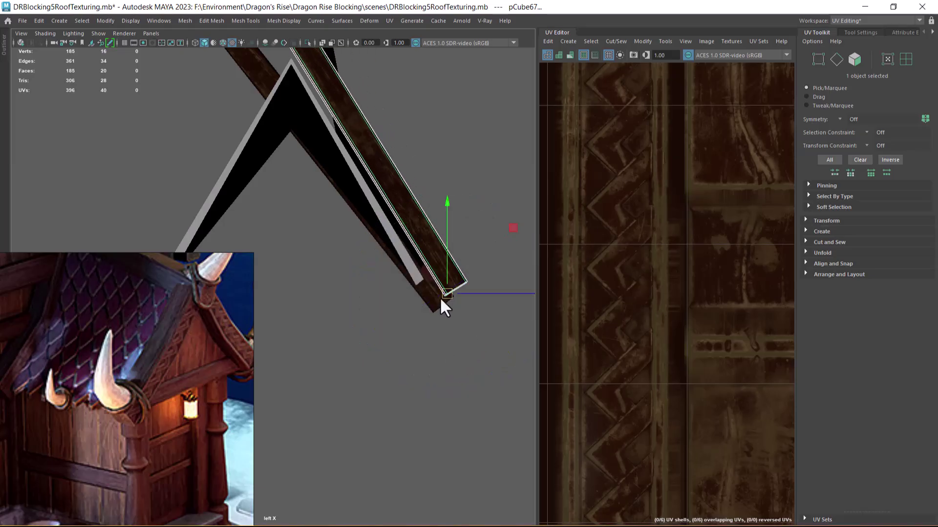
{"action": "left_click_drag", "start_coordinate": [447, 295], "coordinate": [434, 305]}
Step: Remove the tiled roof sheet from the perspective view, leaving only the beams over the porch roof block
{"action": "key", "text": "space"}
{"action": "left_click_drag", "start_coordinate": [441, 352], "coordinate": [451, 313]}
{"action": "left_click_drag", "start_coordinate": [496, 244], "coordinate": [420, 186], "text": "alt"}
{"action": "left_click", "coordinate": [420, 186]}
{"action": "left_click_drag", "start_coordinate": [424, 220], "coordinate": [438, 347], "text": "alt"}
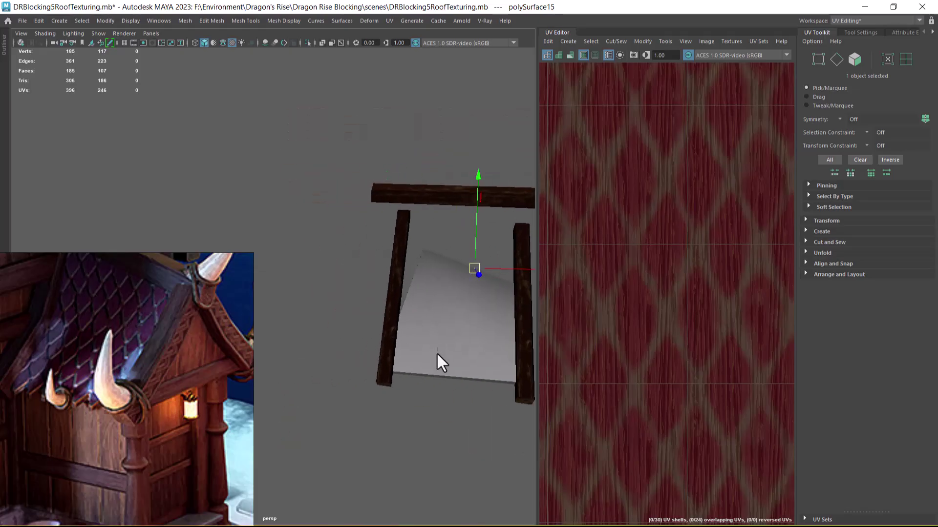
Step: Rotate the rear beam about its lower end to follow the roof block's slanted side edge, and check the porch roof in the reference
{"action": "left_click", "coordinate": [388, 385]}
{"action": "key", "text": "e"}
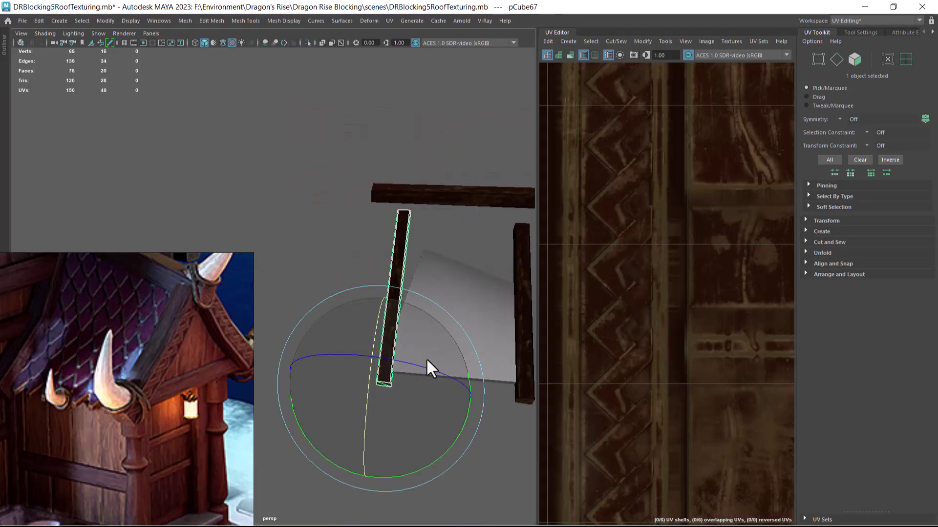
{"action": "left_click_drag", "start_coordinate": [435, 453], "coordinate": [412, 452]}
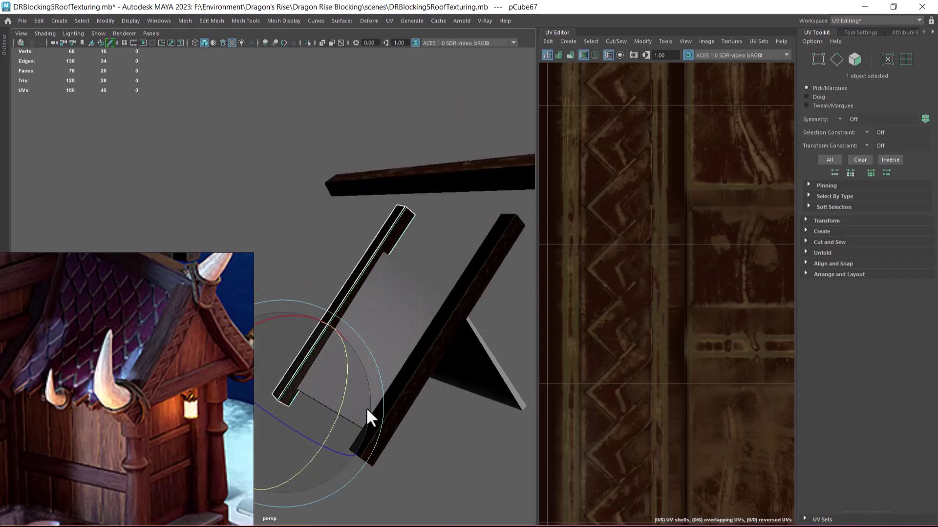
{"action": "middle_click_drag", "start_coordinate": [437, 370], "coordinate": [432, 409], "text": "alt"}
{"action": "scroll", "coordinate": [431, 409], "scroll_direction": "down", "scroll_amount": 1}
{"action": "middle_click_drag", "start_coordinate": [131, 353], "coordinate": [148, 440]}
Step: Lower the ridge beam in the front view so it crosses the upper ends of the two side beams
{"action": "left_click", "coordinate": [464, 258]}
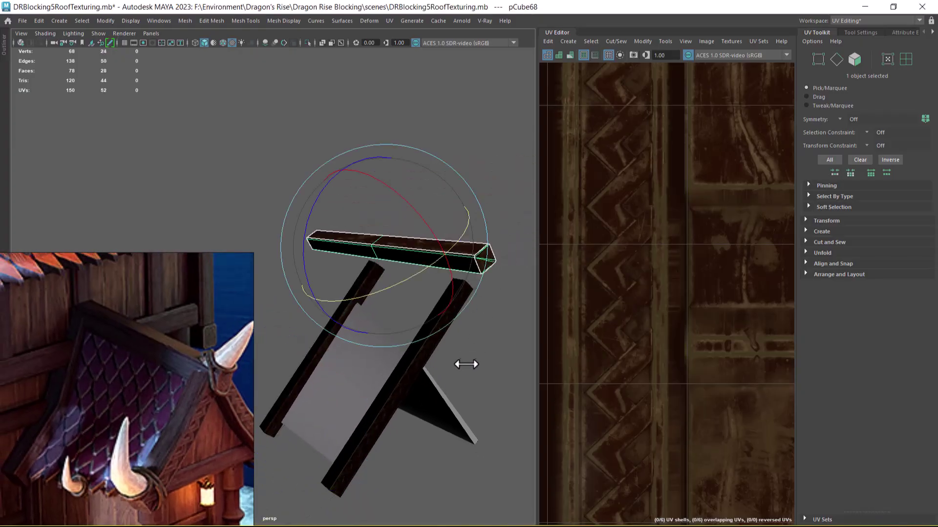
{"action": "key", "text": "w"}
{"action": "key", "text": "space"}
{"action": "left_click_drag", "start_coordinate": [459, 378], "coordinate": [461, 406]}
{"action": "left_click_drag", "start_coordinate": [364, 89], "coordinate": [360, 120]}
{"action": "right_click_drag", "start_coordinate": [387, 162], "coordinate": [419, 263], "text": "alt"}
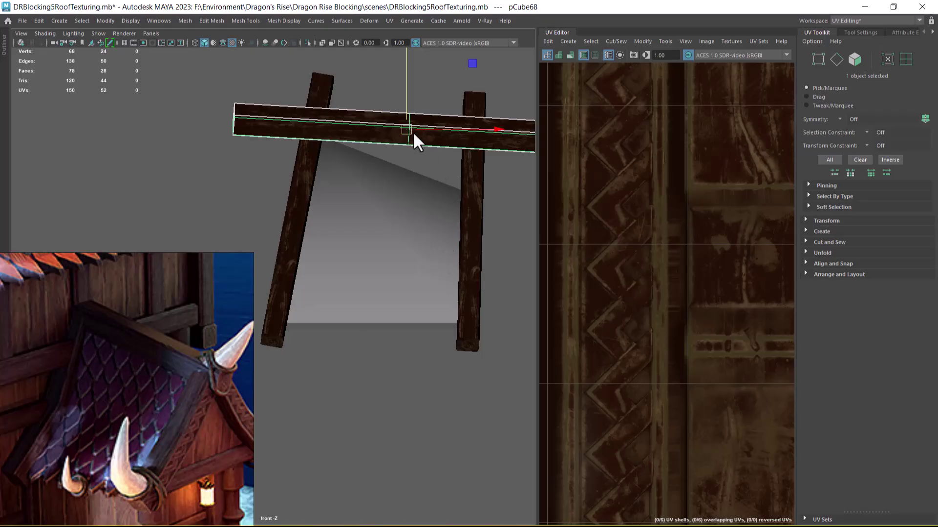
{"action": "middle_click_drag", "start_coordinate": [430, 184], "coordinate": [381, 218], "text": "alt"}
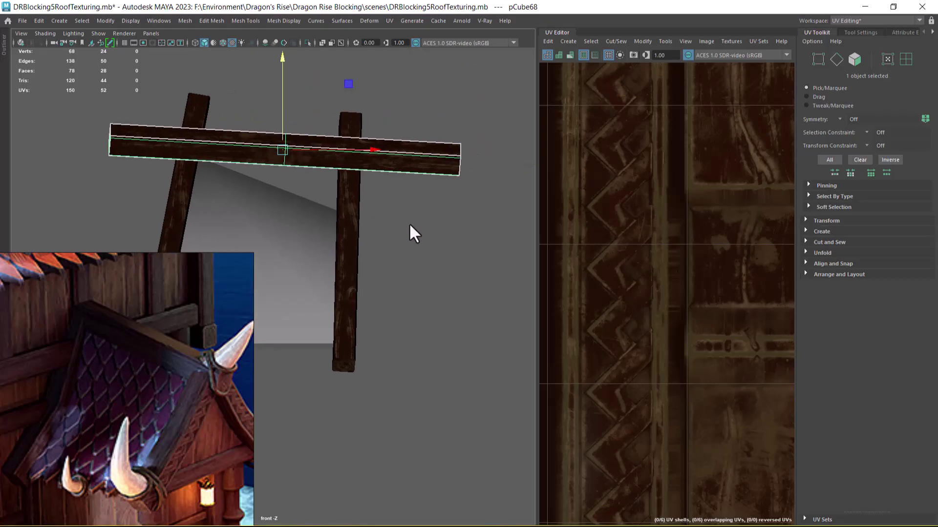
Step: Set the ridge beam's pivot on its lower right corner and move the beam down and left, ending just past the right side beam
{"action": "key", "text": "w"}
{"action": "key", "text": "d"}
{"action": "middle_click", "coordinate": [458, 175]}
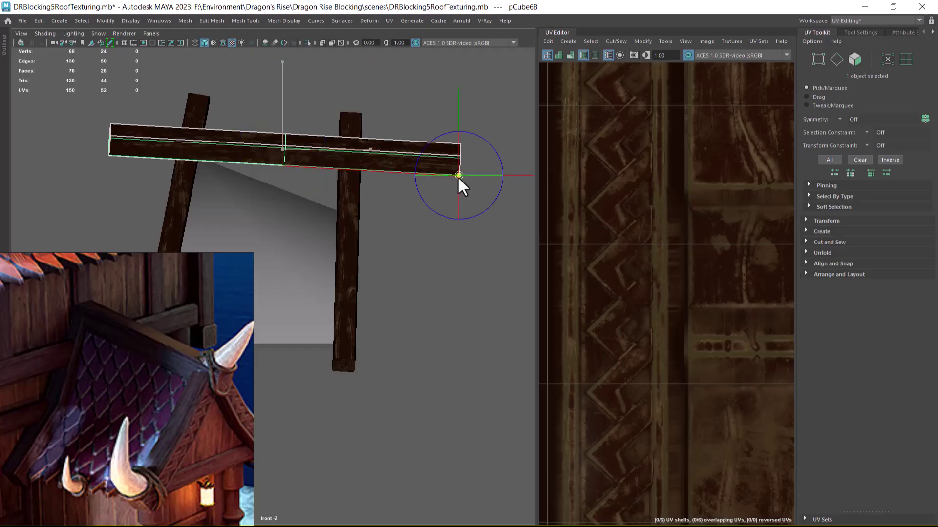
{"action": "middle_click_drag", "start_coordinate": [457, 176], "coordinate": [385, 217]}
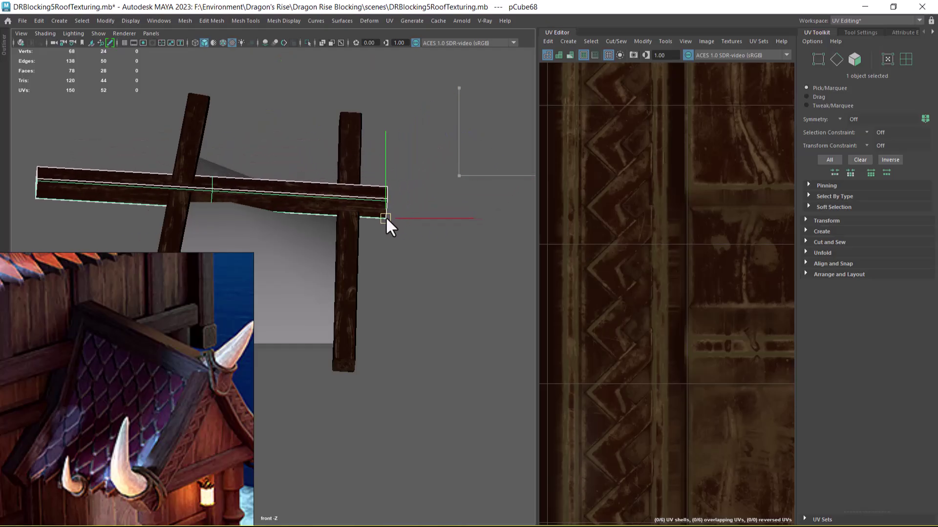
Step: Rotate the ridge beam about its lower right corner to a steeper downward slope and lower it slightly
{"action": "key", "text": "e"}
{"action": "left_click_drag", "start_coordinate": [439, 178], "coordinate": [461, 186]}
{"action": "key", "text": "ctrl+z"}
{"action": "key", "text": "w"}
{"action": "left_click_drag", "start_coordinate": [386, 131], "coordinate": [386, 141]}
Step: Check the ridge beam in the perspective view and bring the tiled roof sheet back over the porch roof block
{"action": "key", "text": "space"}
{"action": "left_click_drag", "start_coordinate": [440, 267], "coordinate": [441, 151]}
{"action": "left_click_drag", "start_coordinate": [459, 239], "coordinate": [403, 216], "text": "alt"}
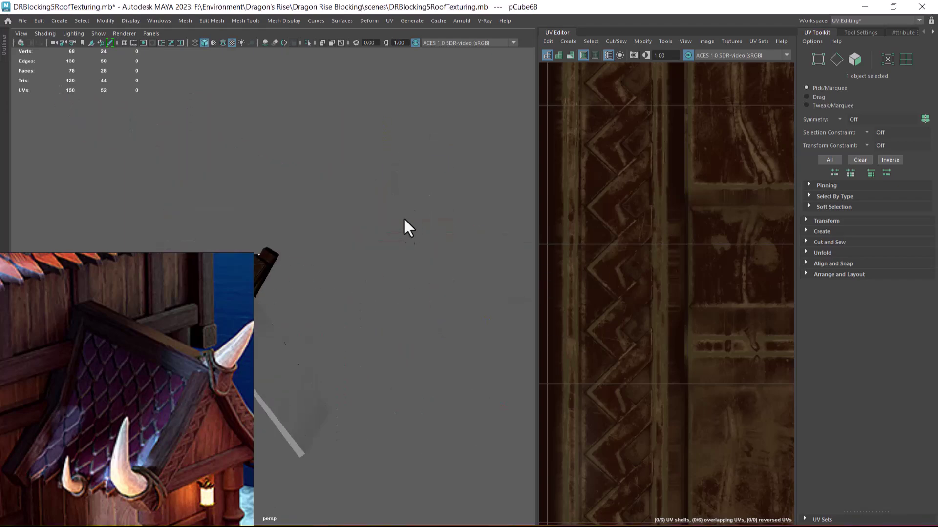
{"action": "middle_click_drag", "start_coordinate": [362, 276], "coordinate": [490, 198], "text": "alt"}
{"action": "scroll", "coordinate": [464, 250], "scroll_direction": "up", "scroll_amount": 3}
{"action": "middle_click_drag", "start_coordinate": [503, 248], "coordinate": [453, 230], "text": "alt"}
{"action": "key", "text": "space"}
{"action": "left_click_drag", "start_coordinate": [453, 230], "coordinate": [411, 256]}
{"action": "key", "text": "space"}
{"action": "scroll", "coordinate": [415, 279], "scroll_direction": "down", "scroll_amount": 3}
{"action": "key", "text": "space"}
{"action": "left_click_drag", "start_coordinate": [429, 310], "coordinate": [410, 257]}
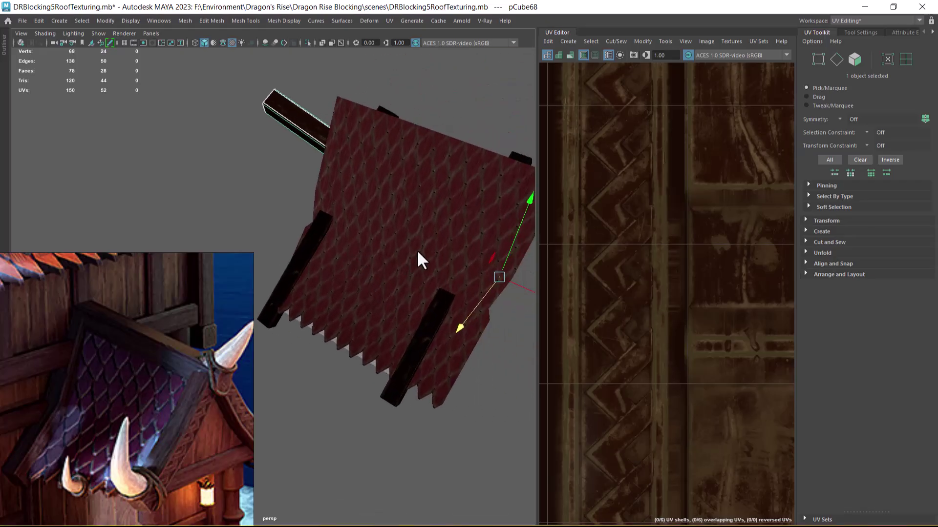
Step: Isolate the tiled roof sheet to examine its bent surface and jagged lower edge, and bring the hidden beams and block back
{"action": "left_click", "coordinate": [428, 206]}
{"action": "left_click_drag", "start_coordinate": [447, 298], "coordinate": [457, 256], "text": "alt"}
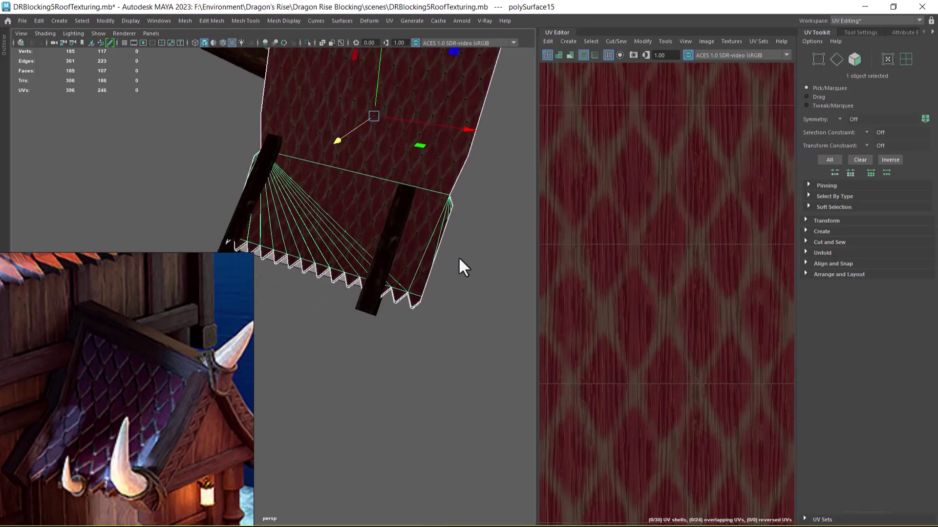
{"action": "key", "text": "alt+h"}
{"action": "left_click_drag", "start_coordinate": [424, 309], "coordinate": [398, 293], "text": "alt"}
{"action": "left_click_drag", "start_coordinate": [429, 230], "coordinate": [411, 253], "text": "alt"}
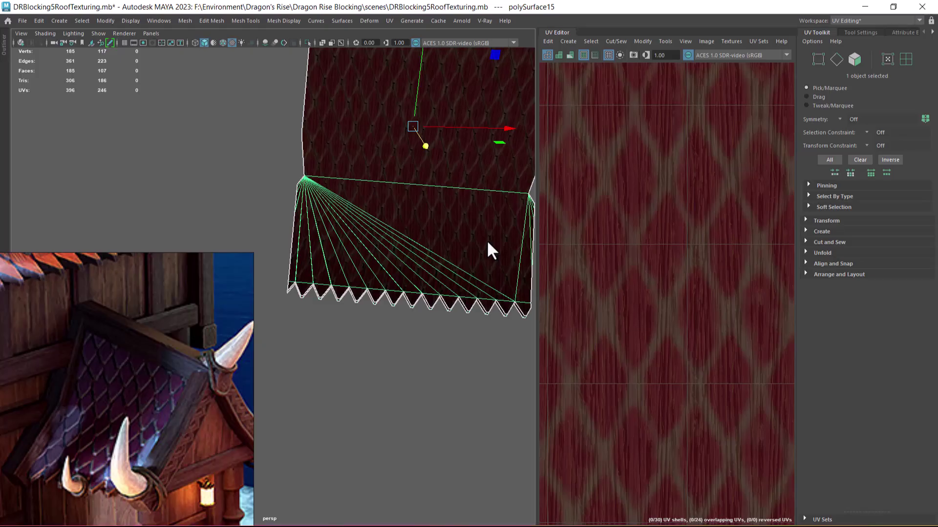
{"action": "right_click_drag", "start_coordinate": [396, 242], "coordinate": [422, 275], "text": "alt"}
{"action": "middle_click_drag", "start_coordinate": [439, 218], "coordinate": [359, 242], "text": "alt"}
{"action": "right_click_drag", "start_coordinate": [360, 241], "coordinate": [357, 201], "text": "alt"}
{"action": "middle_click_drag", "start_coordinate": [357, 201], "coordinate": [416, 156], "text": "alt"}
{"action": "right_click_drag", "start_coordinate": [416, 156], "coordinate": [413, 214], "text": "alt"}
{"action": "middle_click_drag", "start_coordinate": [413, 217], "coordinate": [384, 221], "text": "alt"}
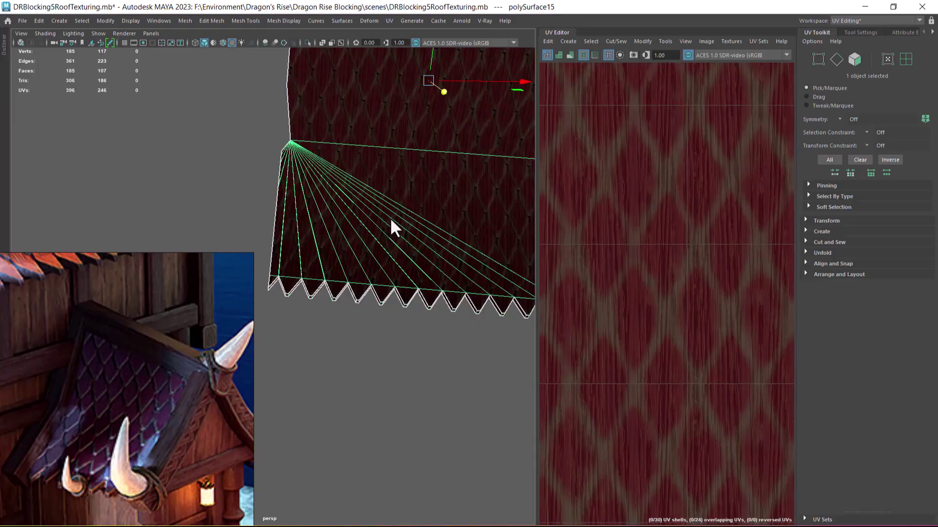
{"action": "key", "text": "ctrl+1"}
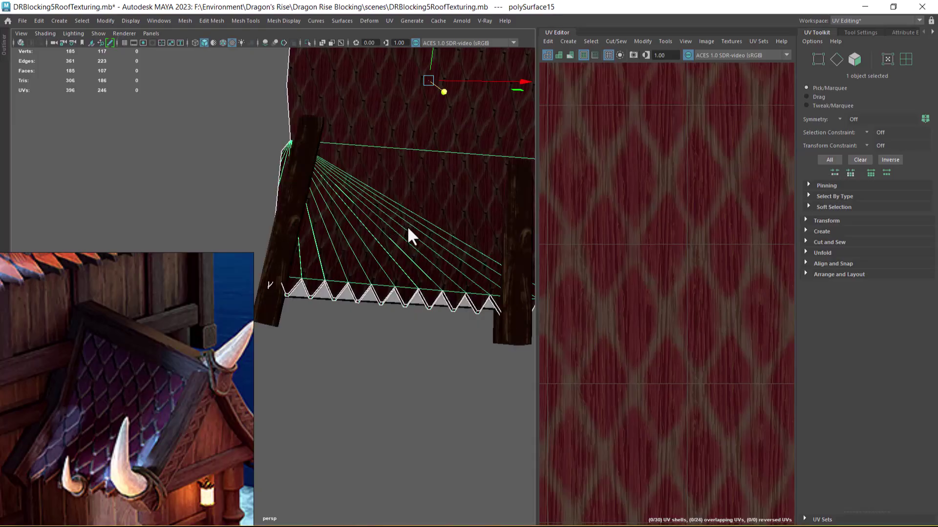
Step: Frame the tiled roof sheet and its beams in the front view to see how far the sheet extends beyond the side beams
{"action": "right_click_drag", "start_coordinate": [406, 224], "coordinate": [382, 189], "text": "alt"}
{"action": "left_click_drag", "start_coordinate": [382, 189], "coordinate": [407, 241], "text": "alt"}
{"action": "key", "text": "space"}
{"action": "middle_click_drag", "start_coordinate": [398, 247], "coordinate": [464, 197], "text": "alt"}
{"action": "right_click_drag", "start_coordinate": [463, 197], "coordinate": [445, 210], "text": "alt"}
{"action": "middle_click_drag", "start_coordinate": [423, 225], "coordinate": [434, 225], "text": "alt"}
{"action": "right_click_drag", "start_coordinate": [437, 221], "coordinate": [436, 207], "text": "alt"}
{"action": "middle_click_drag", "start_coordinate": [436, 207], "coordinate": [431, 236], "text": "alt"}
{"action": "right_click_drag", "start_coordinate": [465, 236], "coordinate": [440, 230], "text": "alt"}
{"action": "middle_click_drag", "start_coordinate": [440, 230], "coordinate": [469, 227], "text": "alt"}
{"action": "right_click_drag", "start_coordinate": [472, 180], "coordinate": [428, 154]}
{"action": "right_click_drag", "start_coordinate": [487, 161], "coordinate": [441, 162], "text": "shift"}
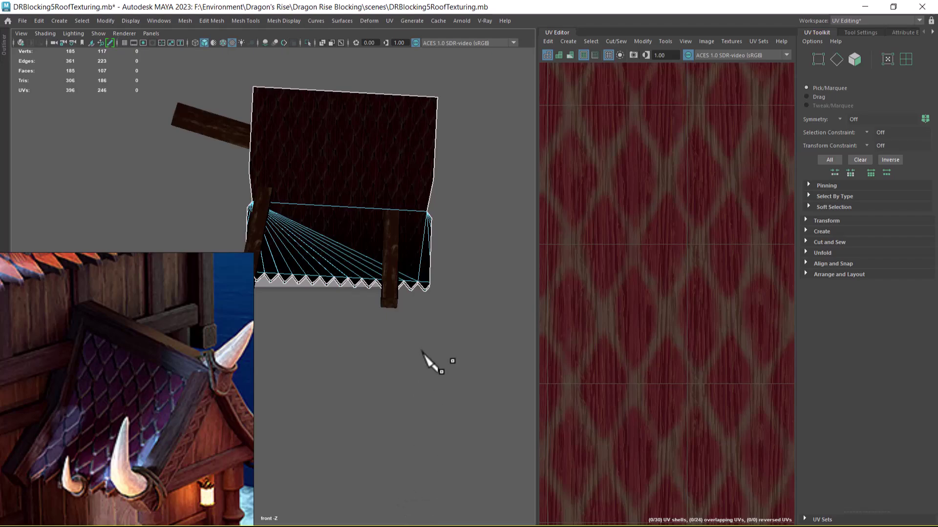
{"action": "key", "text": "w"}
{"action": "left_click", "coordinate": [409, 168]}
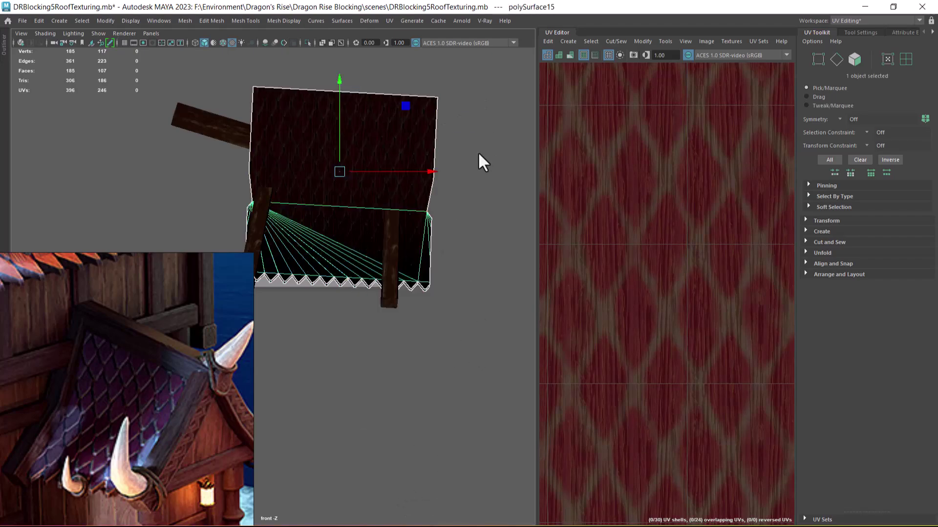
Step: Slice the tiled roof sheet along the right side beam with Multi-Cut, removing the strip outside that beam
{"action": "right_click_drag", "start_coordinate": [477, 125], "coordinate": [425, 124], "text": "shift"}
{"action": "left_click_drag", "start_coordinate": [402, 65], "coordinate": [385, 346]}
{"action": "key", "text": "ctrl+z"}
{"action": "left_click_drag", "start_coordinate": [391, 76], "coordinate": [403, 296]}
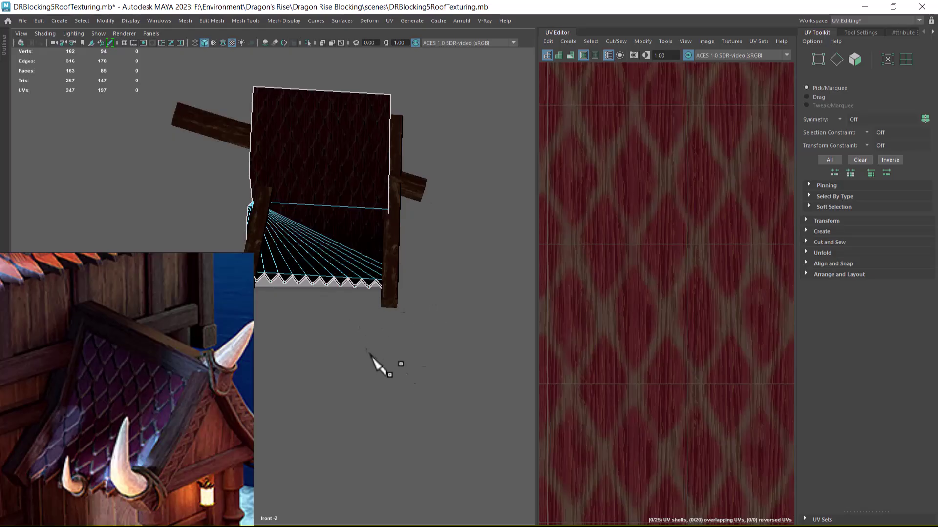
Step: Slice the tiled roof sheet along the slanted left side beam with Multi-Cut to trim the part outside it
{"action": "middle_click_drag", "start_coordinate": [367, 350], "coordinate": [480, 360], "text": "alt"}
{"action": "left_click_drag", "start_coordinate": [346, 353], "coordinate": [384, 154]}
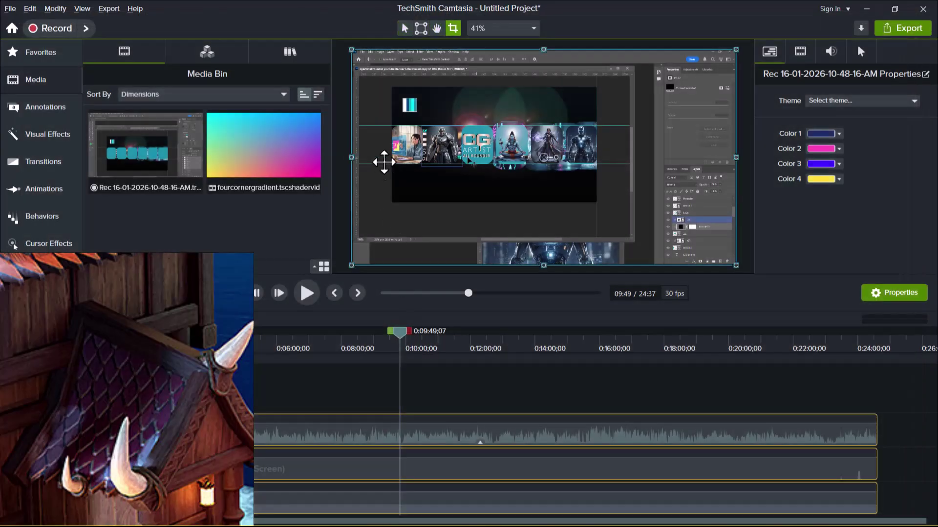
{"action": "key", "text": "alt+Tab"}
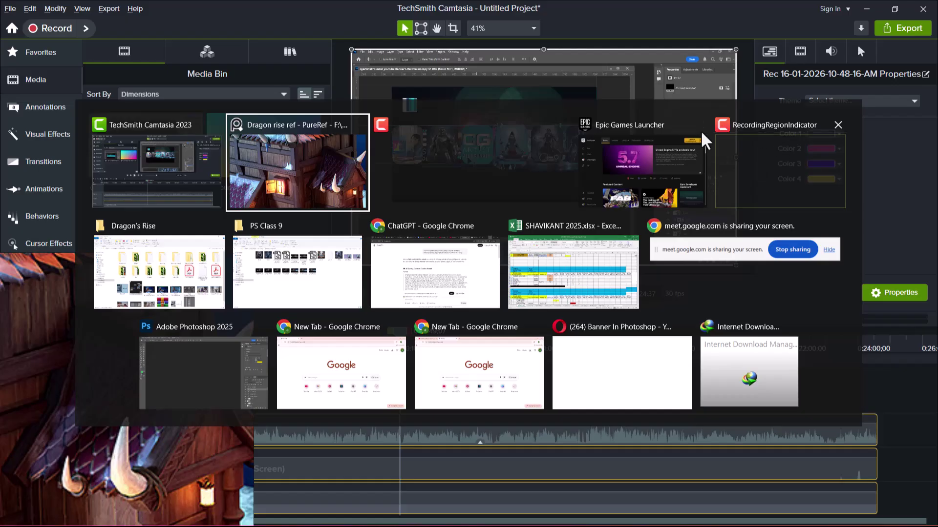